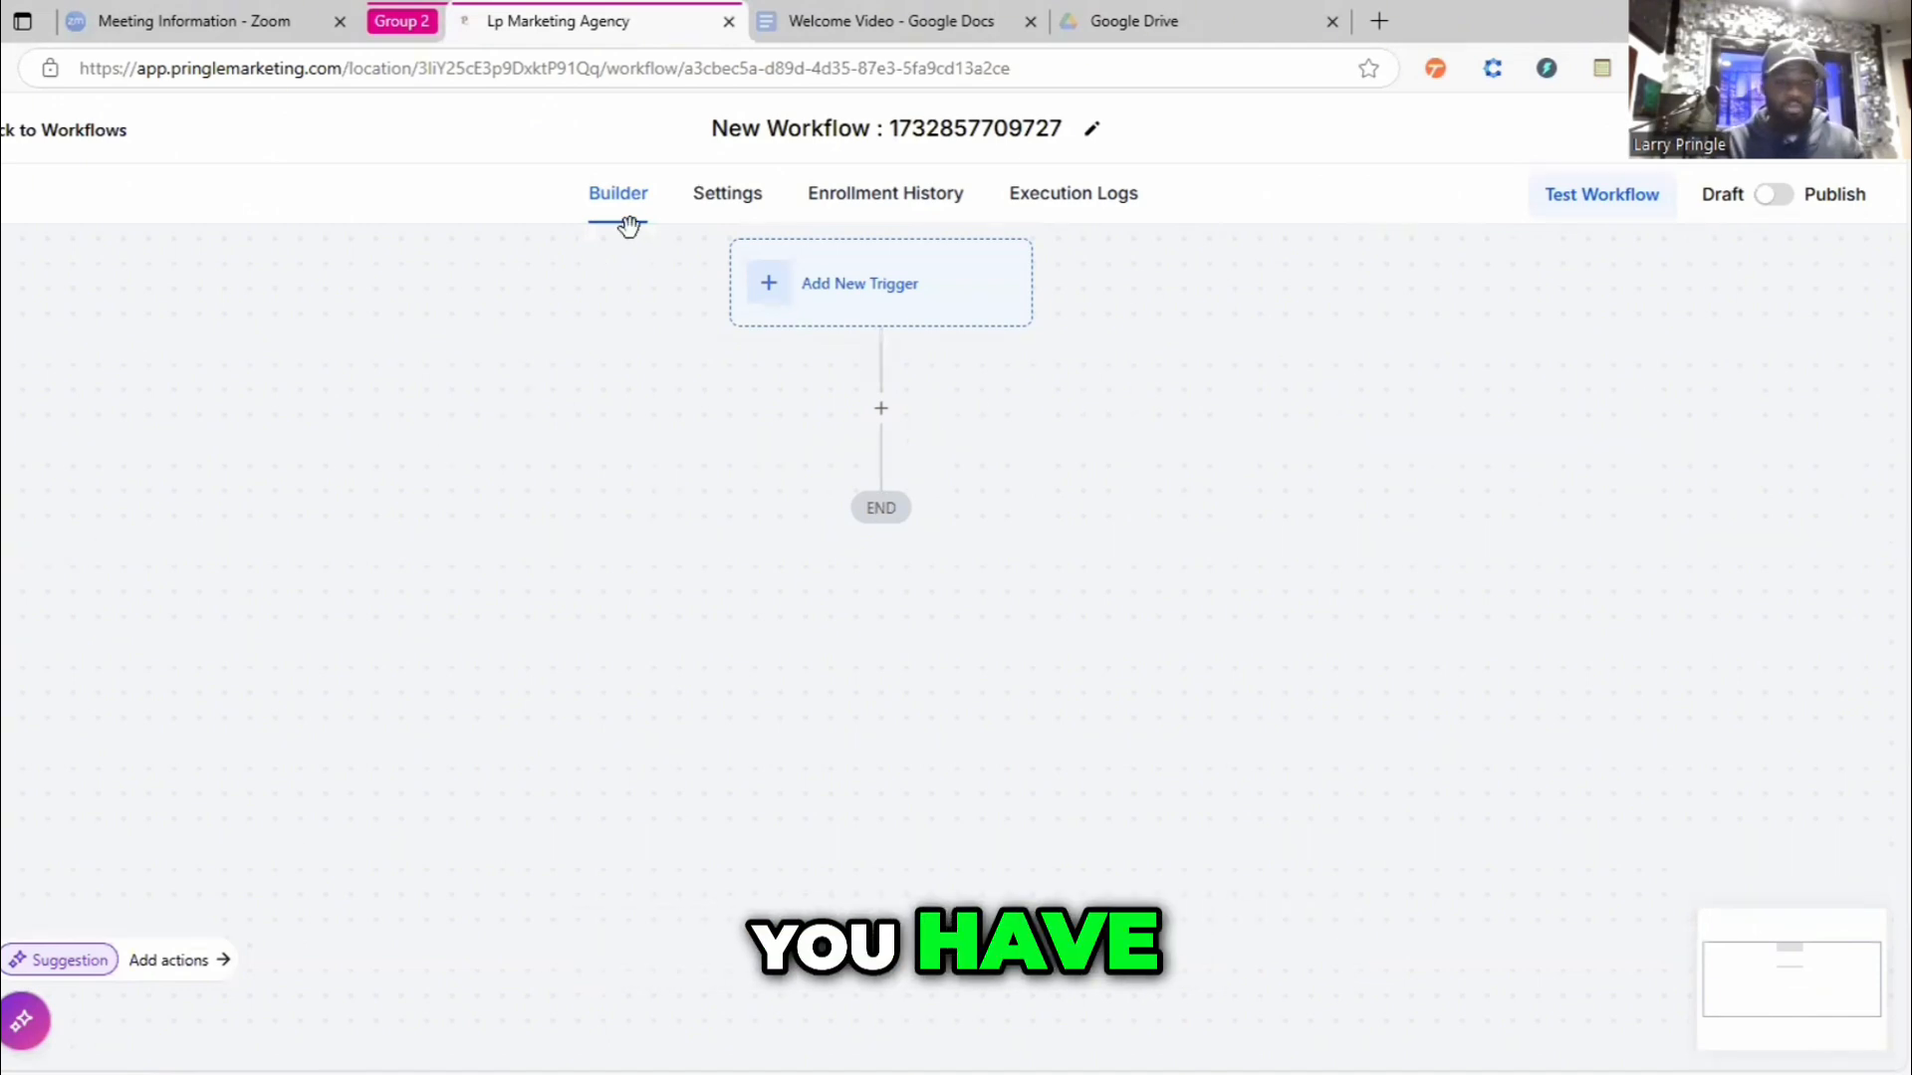
- Review the new workflow's settings, enrollment history and execution logs
click(725, 199)
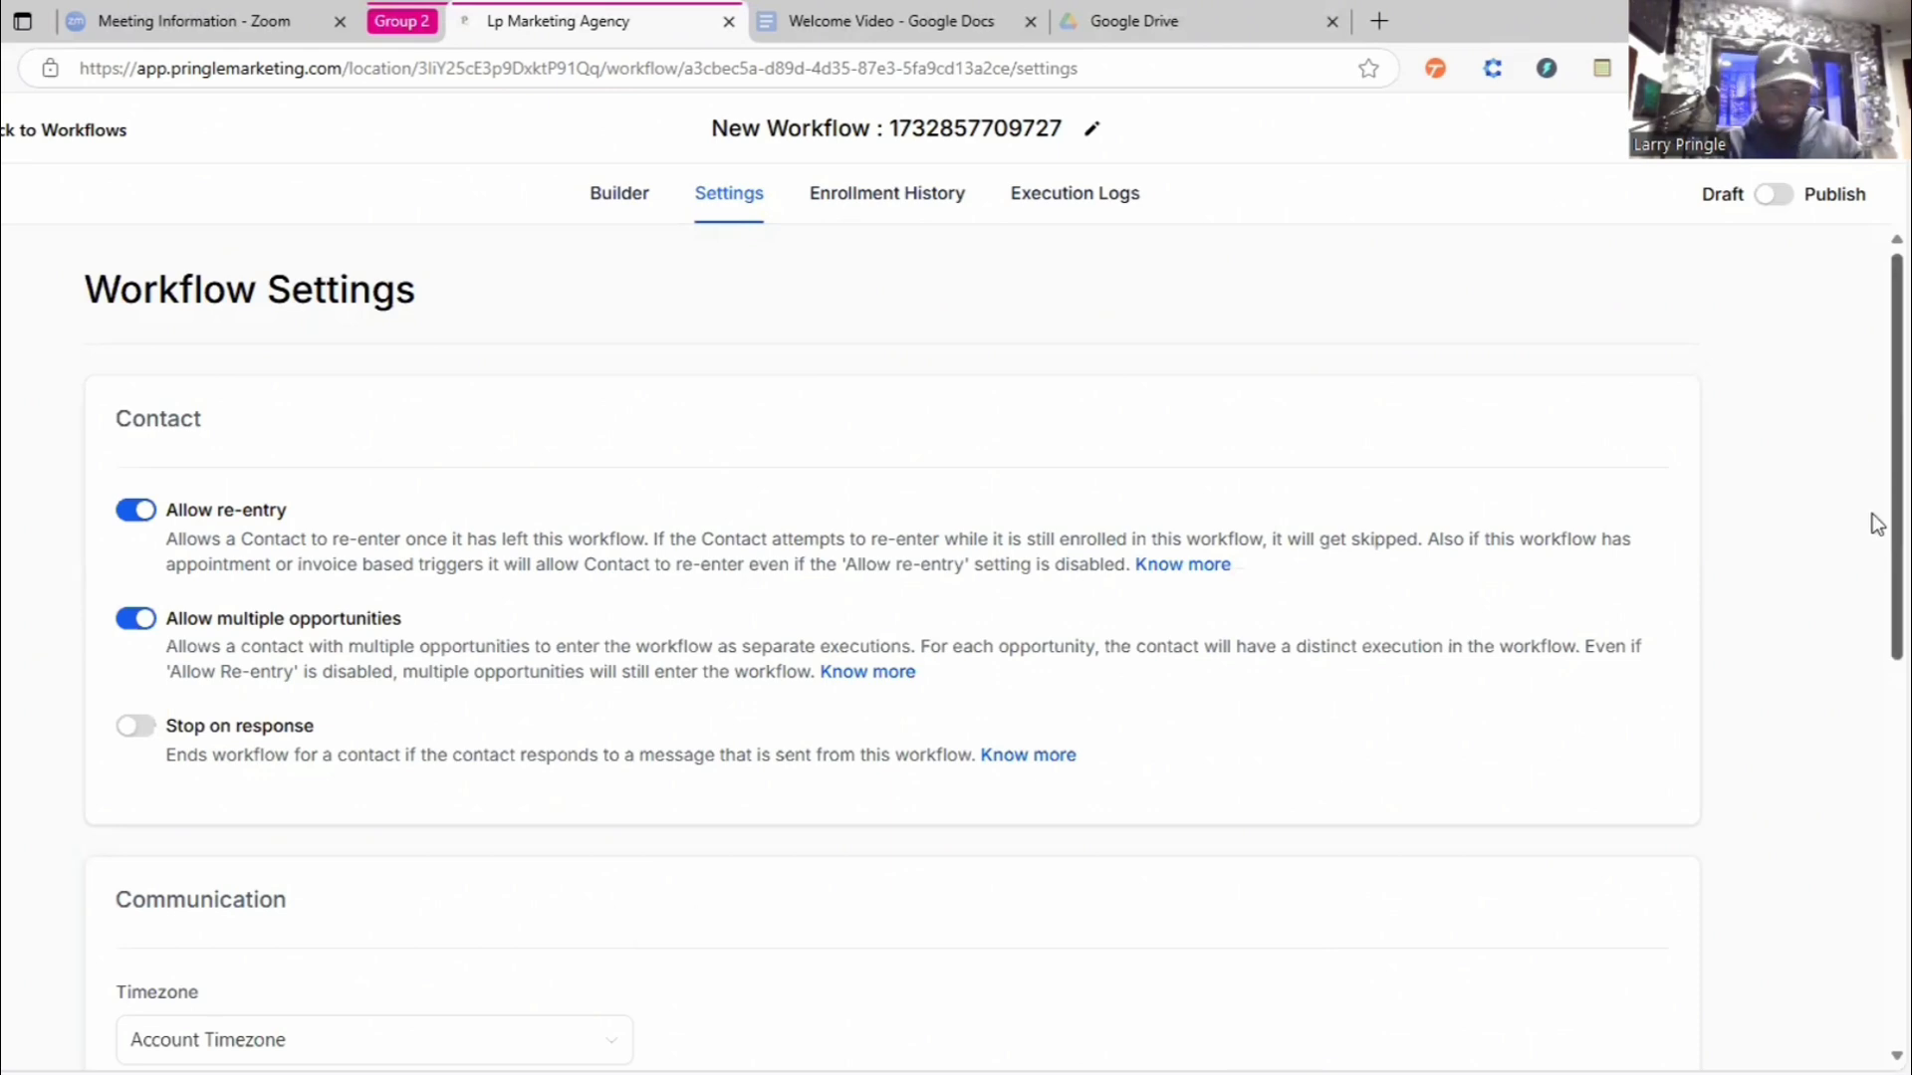
scroll(1877, 525, down, 5)
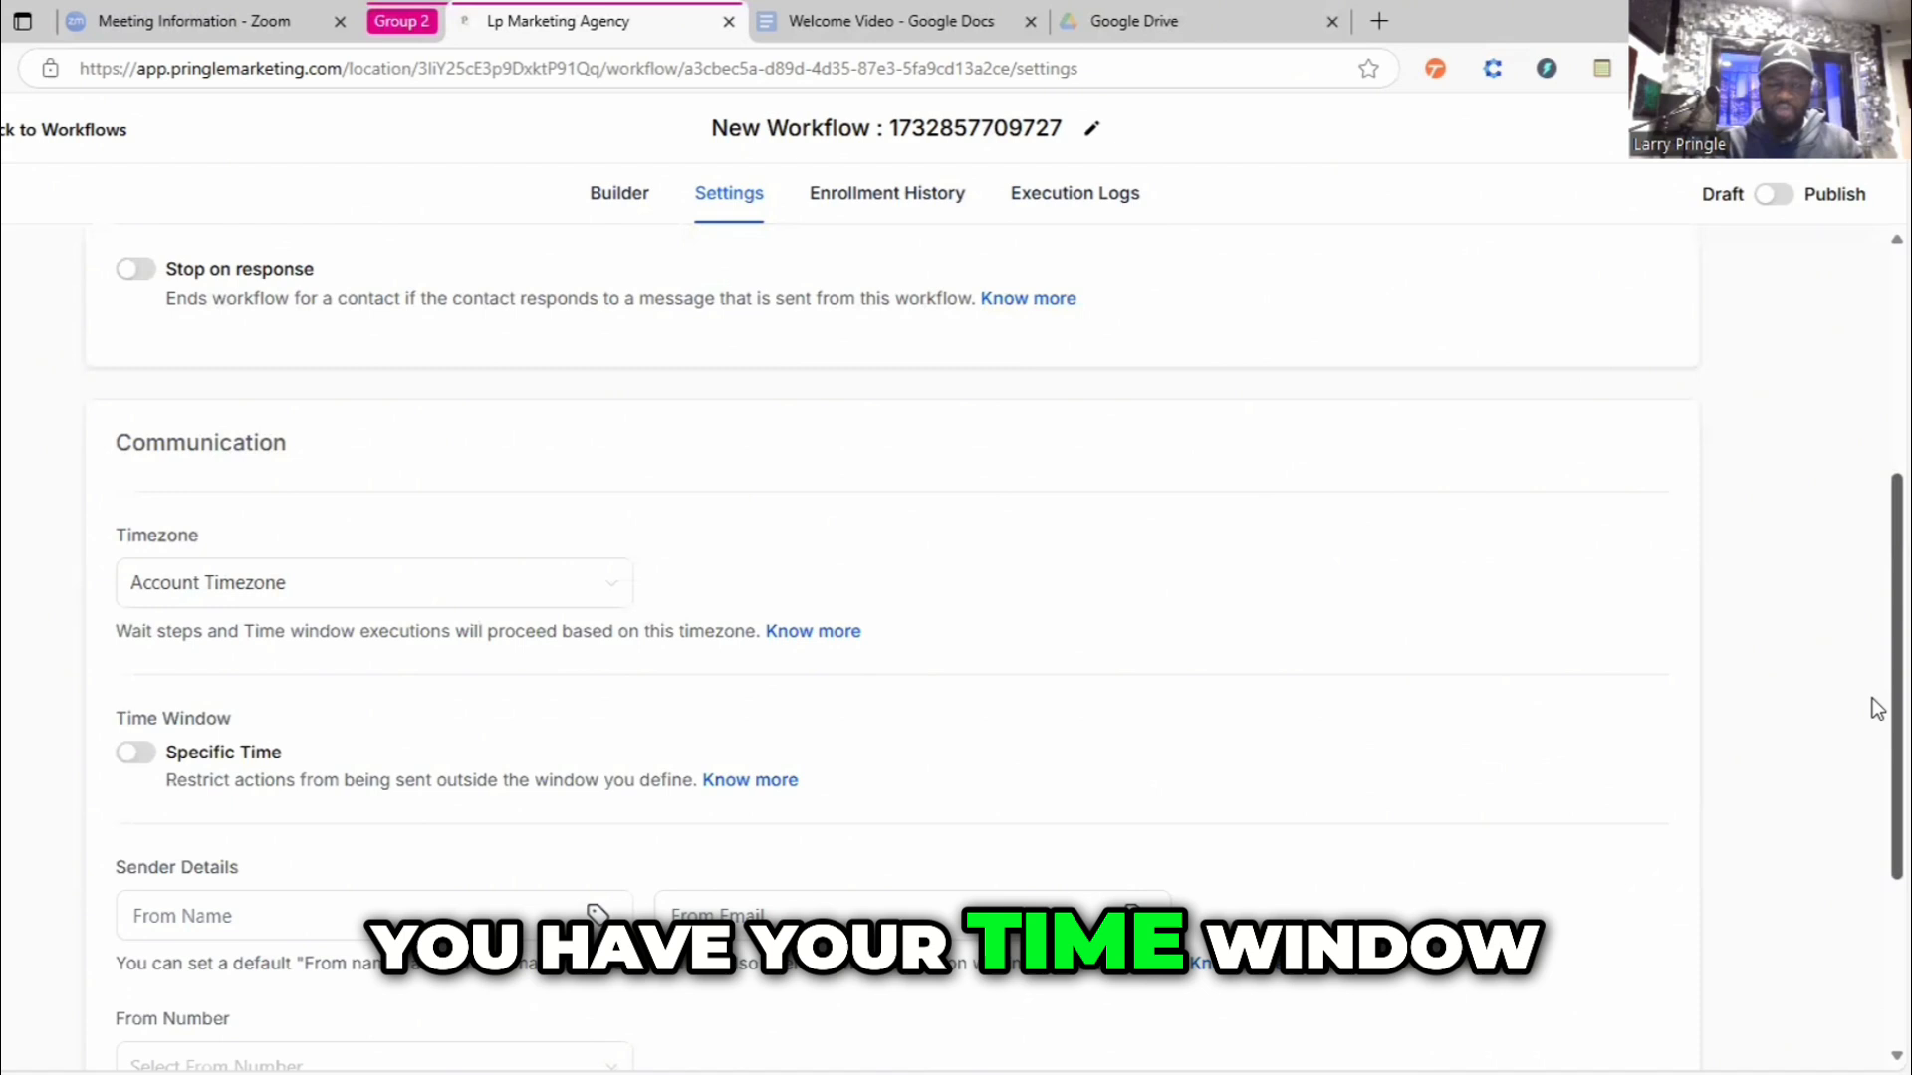
scroll(1870, 695, down, 3)
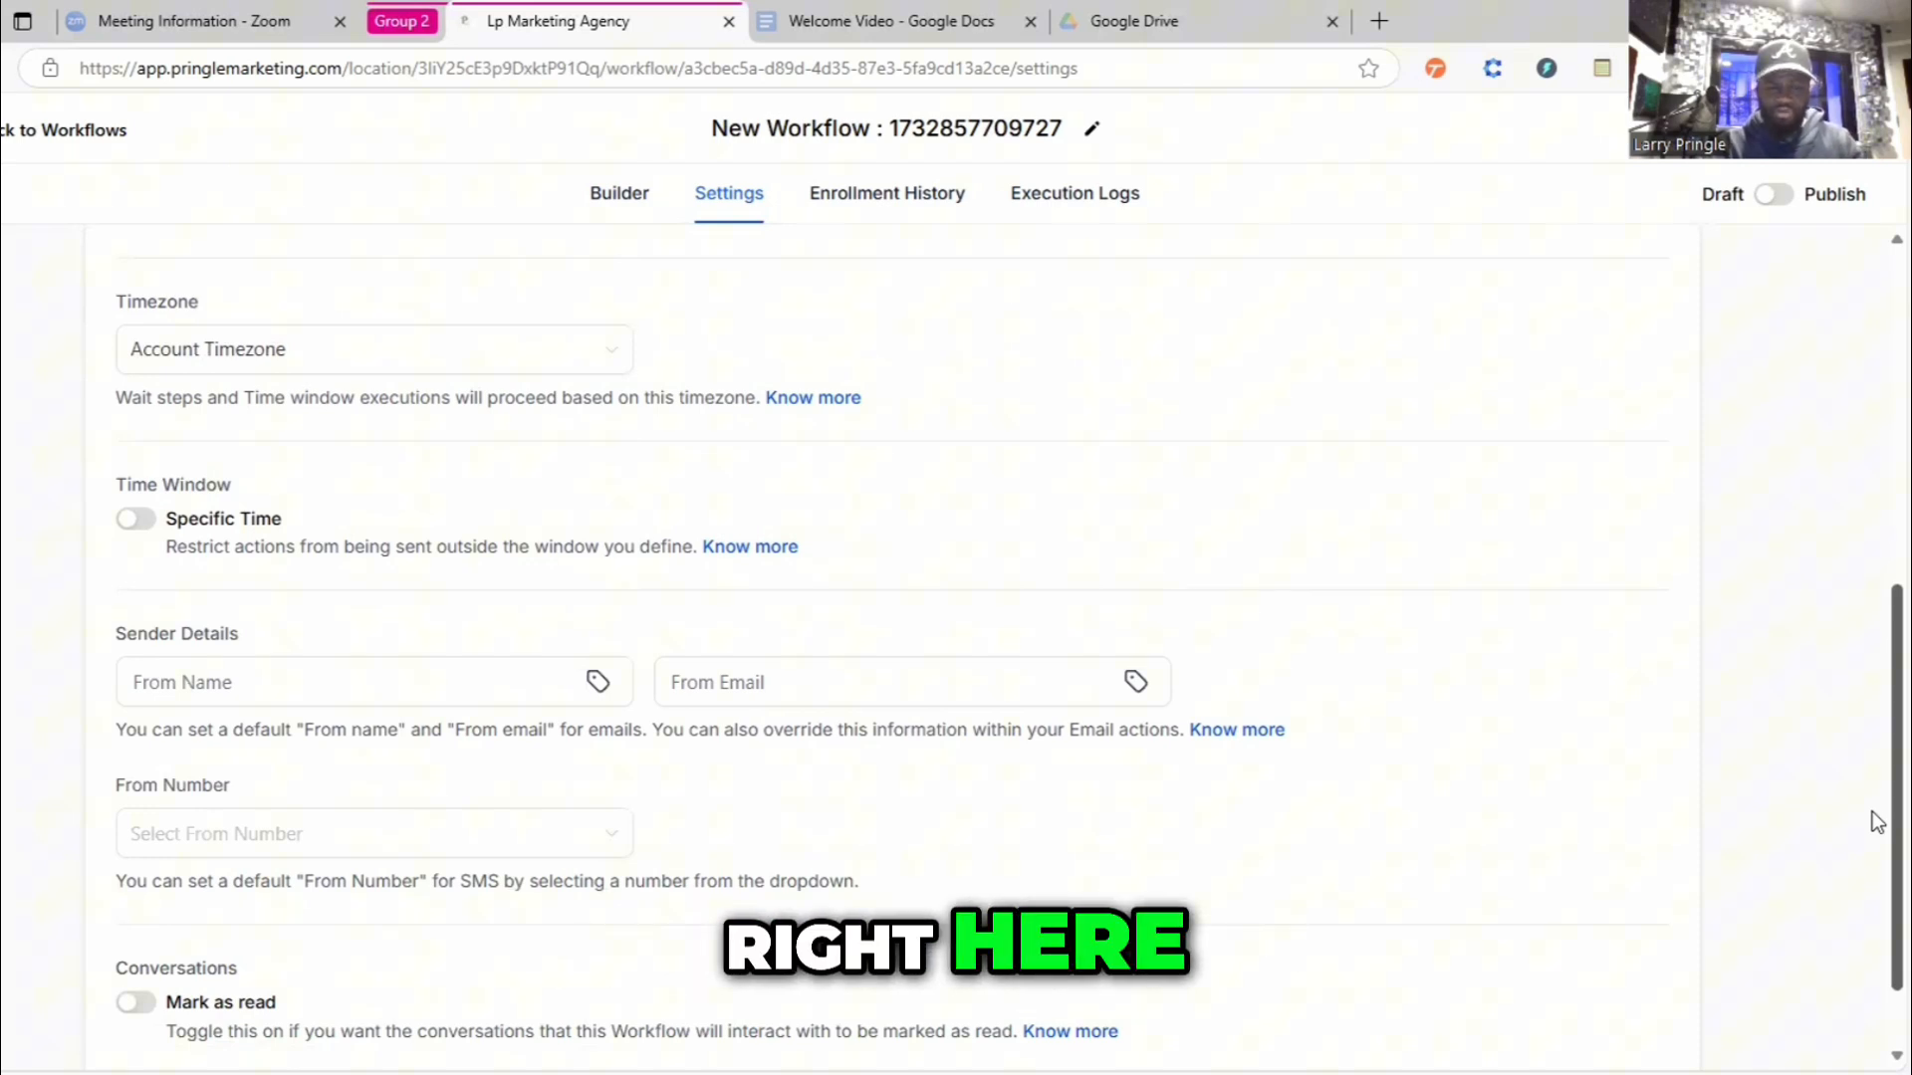
drag(1872, 835, 1872, 938)
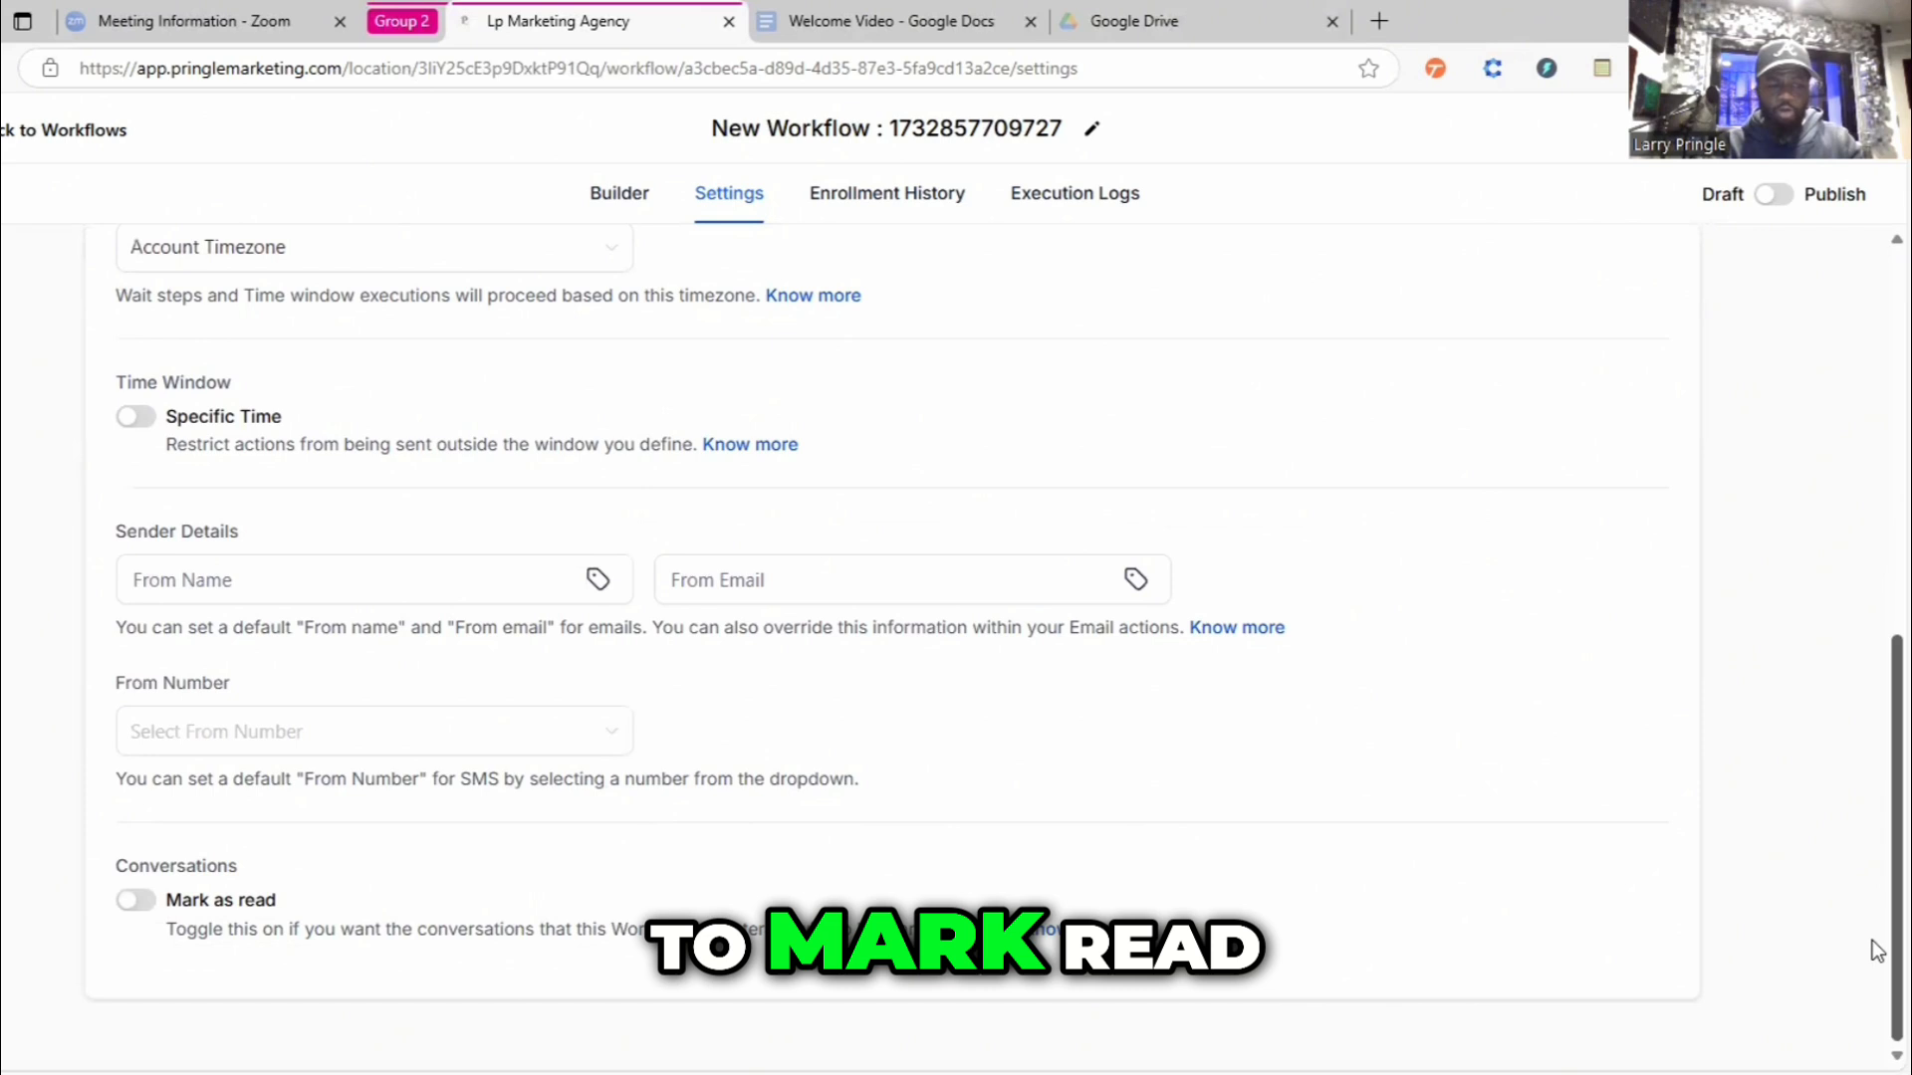
drag(1872, 939, 1872, 807)
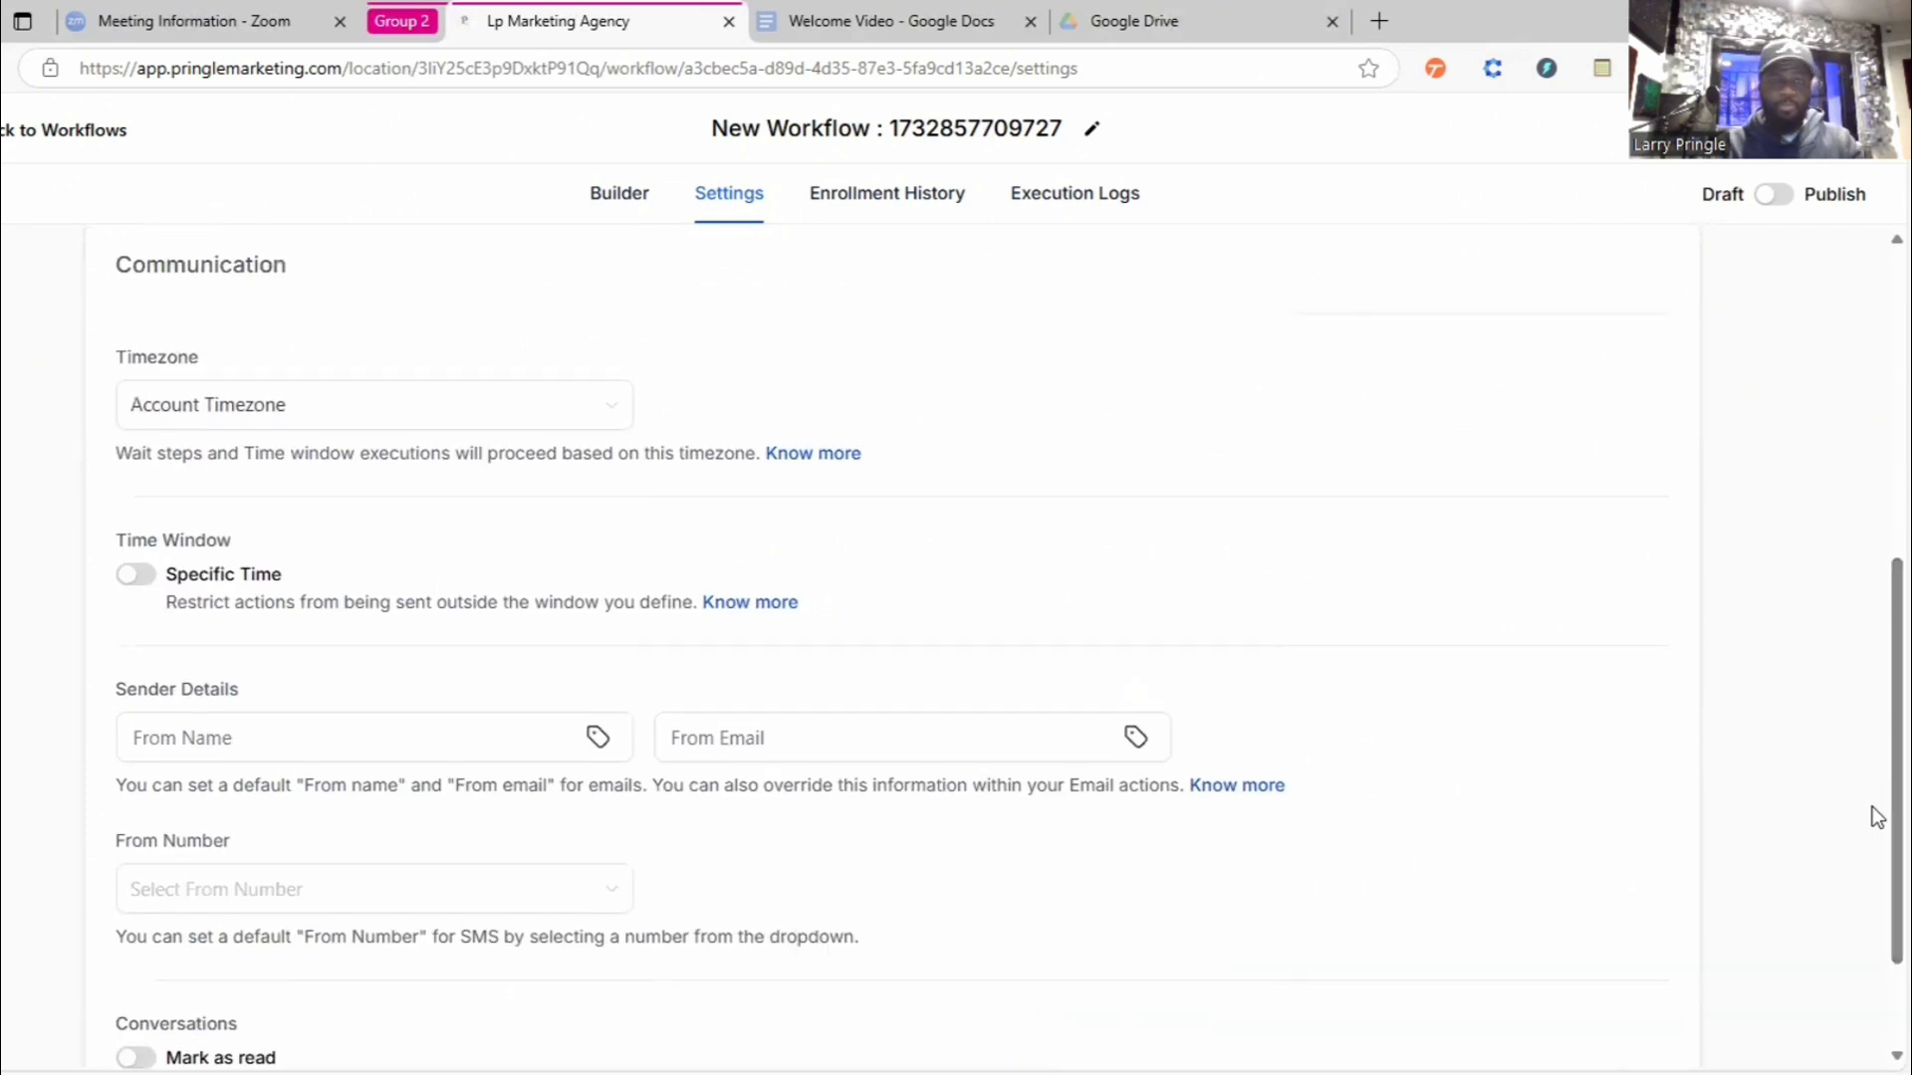
click(900, 207)
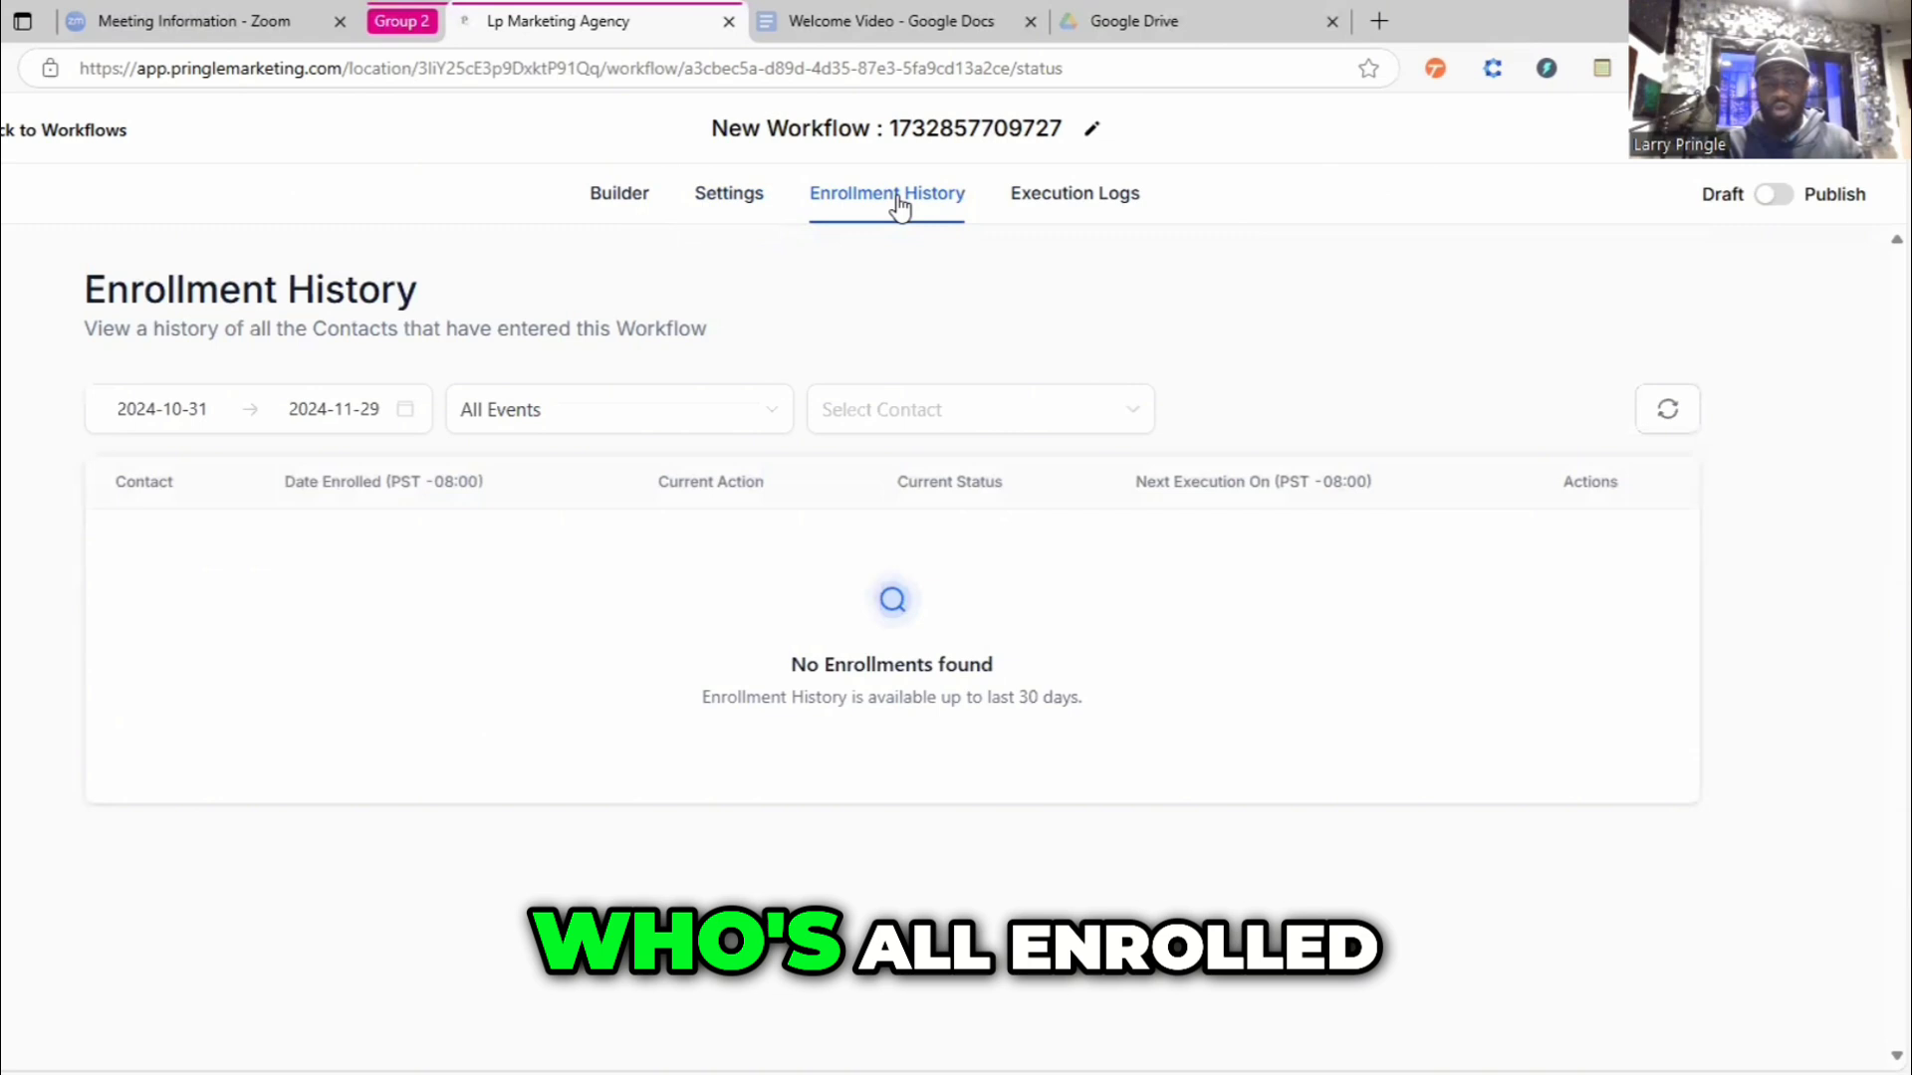
click(1057, 227)
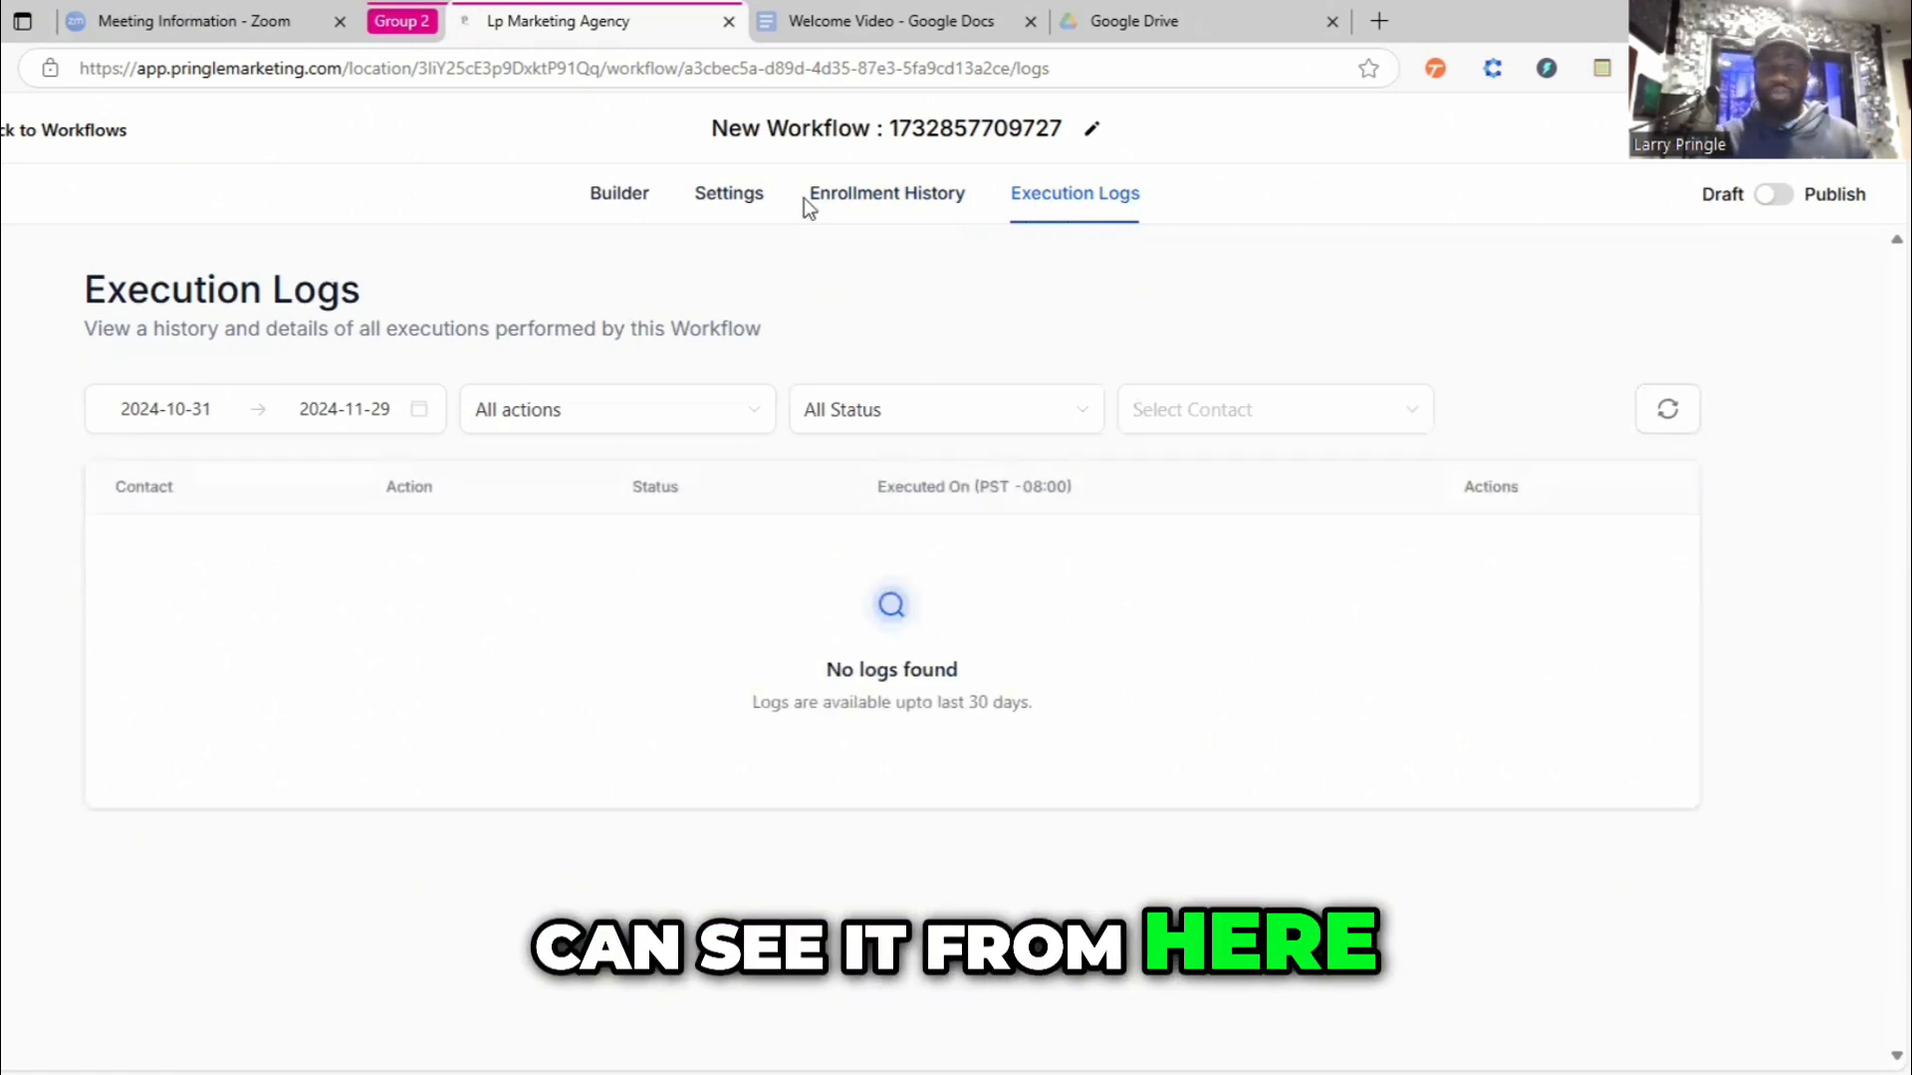
- Rename the workflow to "New Workflow Help", removing the colon and the number
click(891, 131)
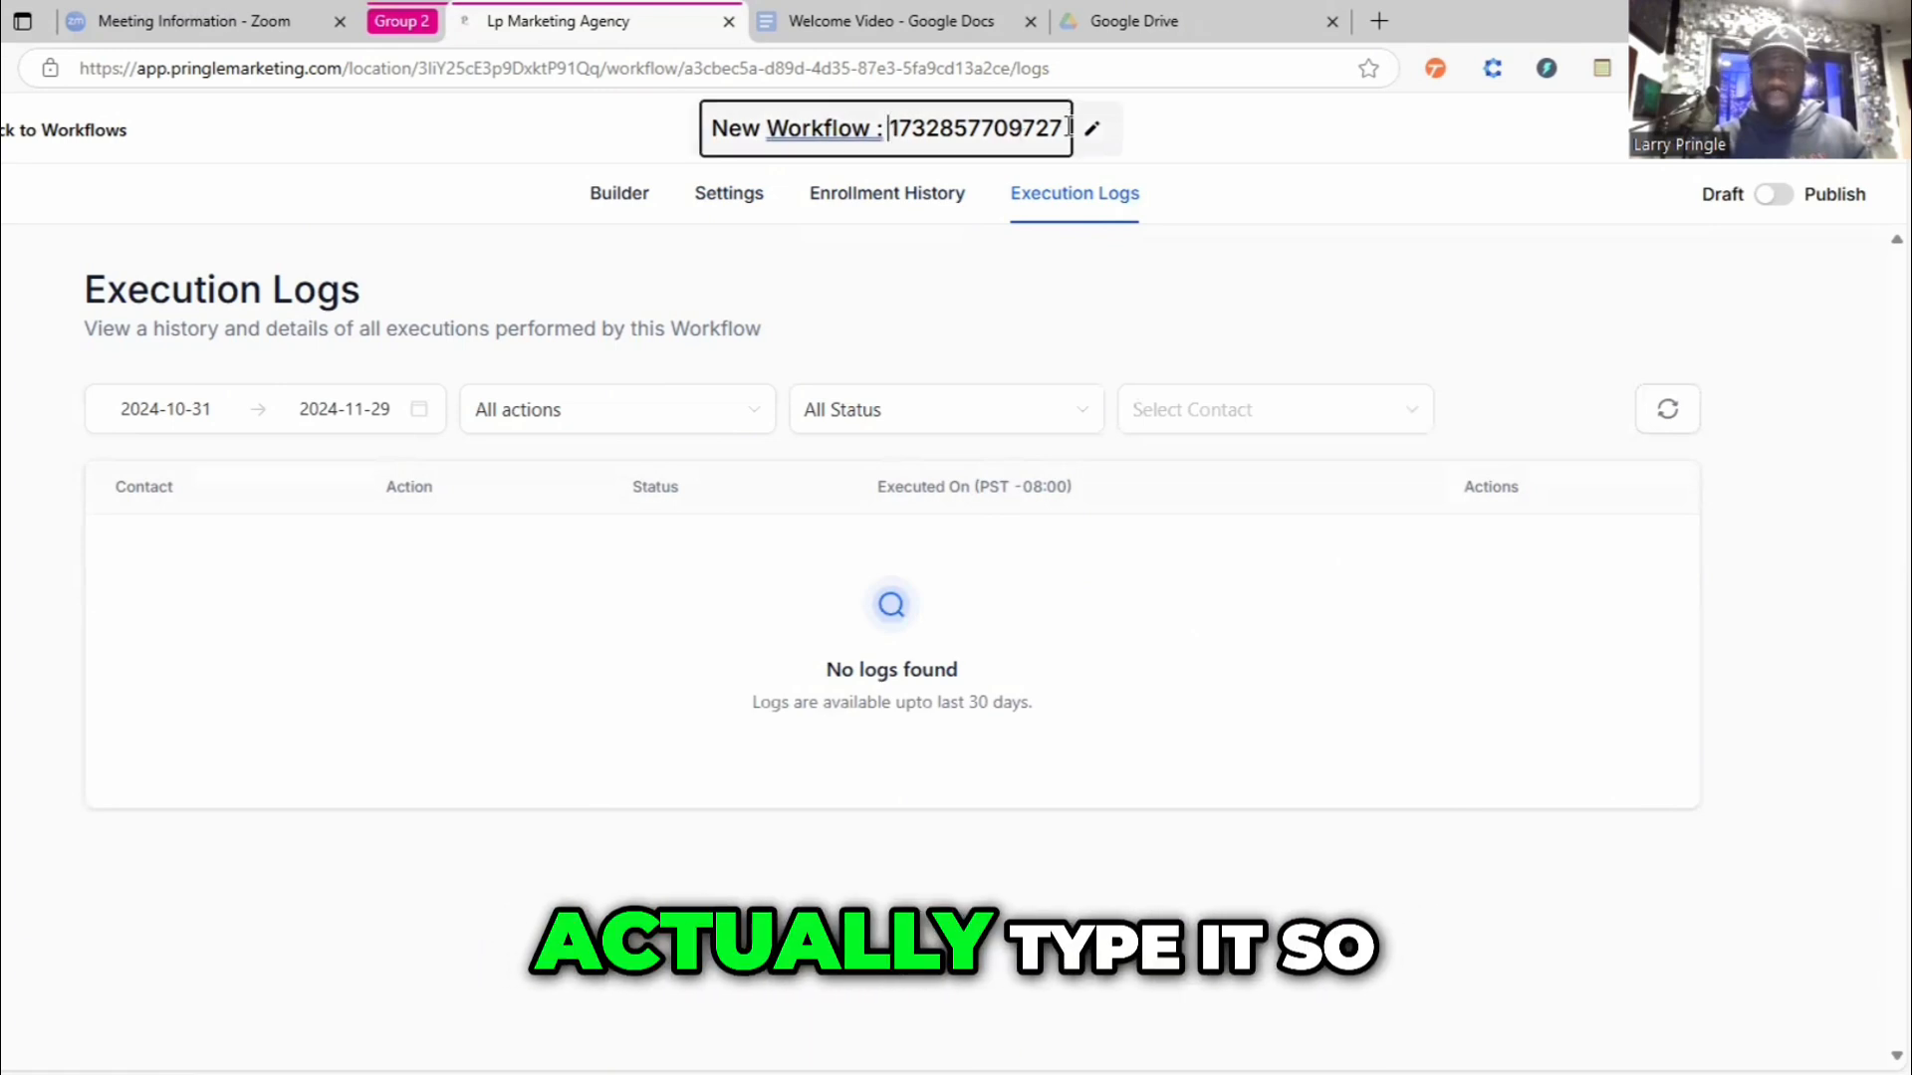
click(1068, 131)
key(BackSpace)
key(BackSpace)
key(BackSpace)
key(BackSpace)
key(BackSpace)
key(BackSpace)
key(BackSpace)
key(BackSpace)
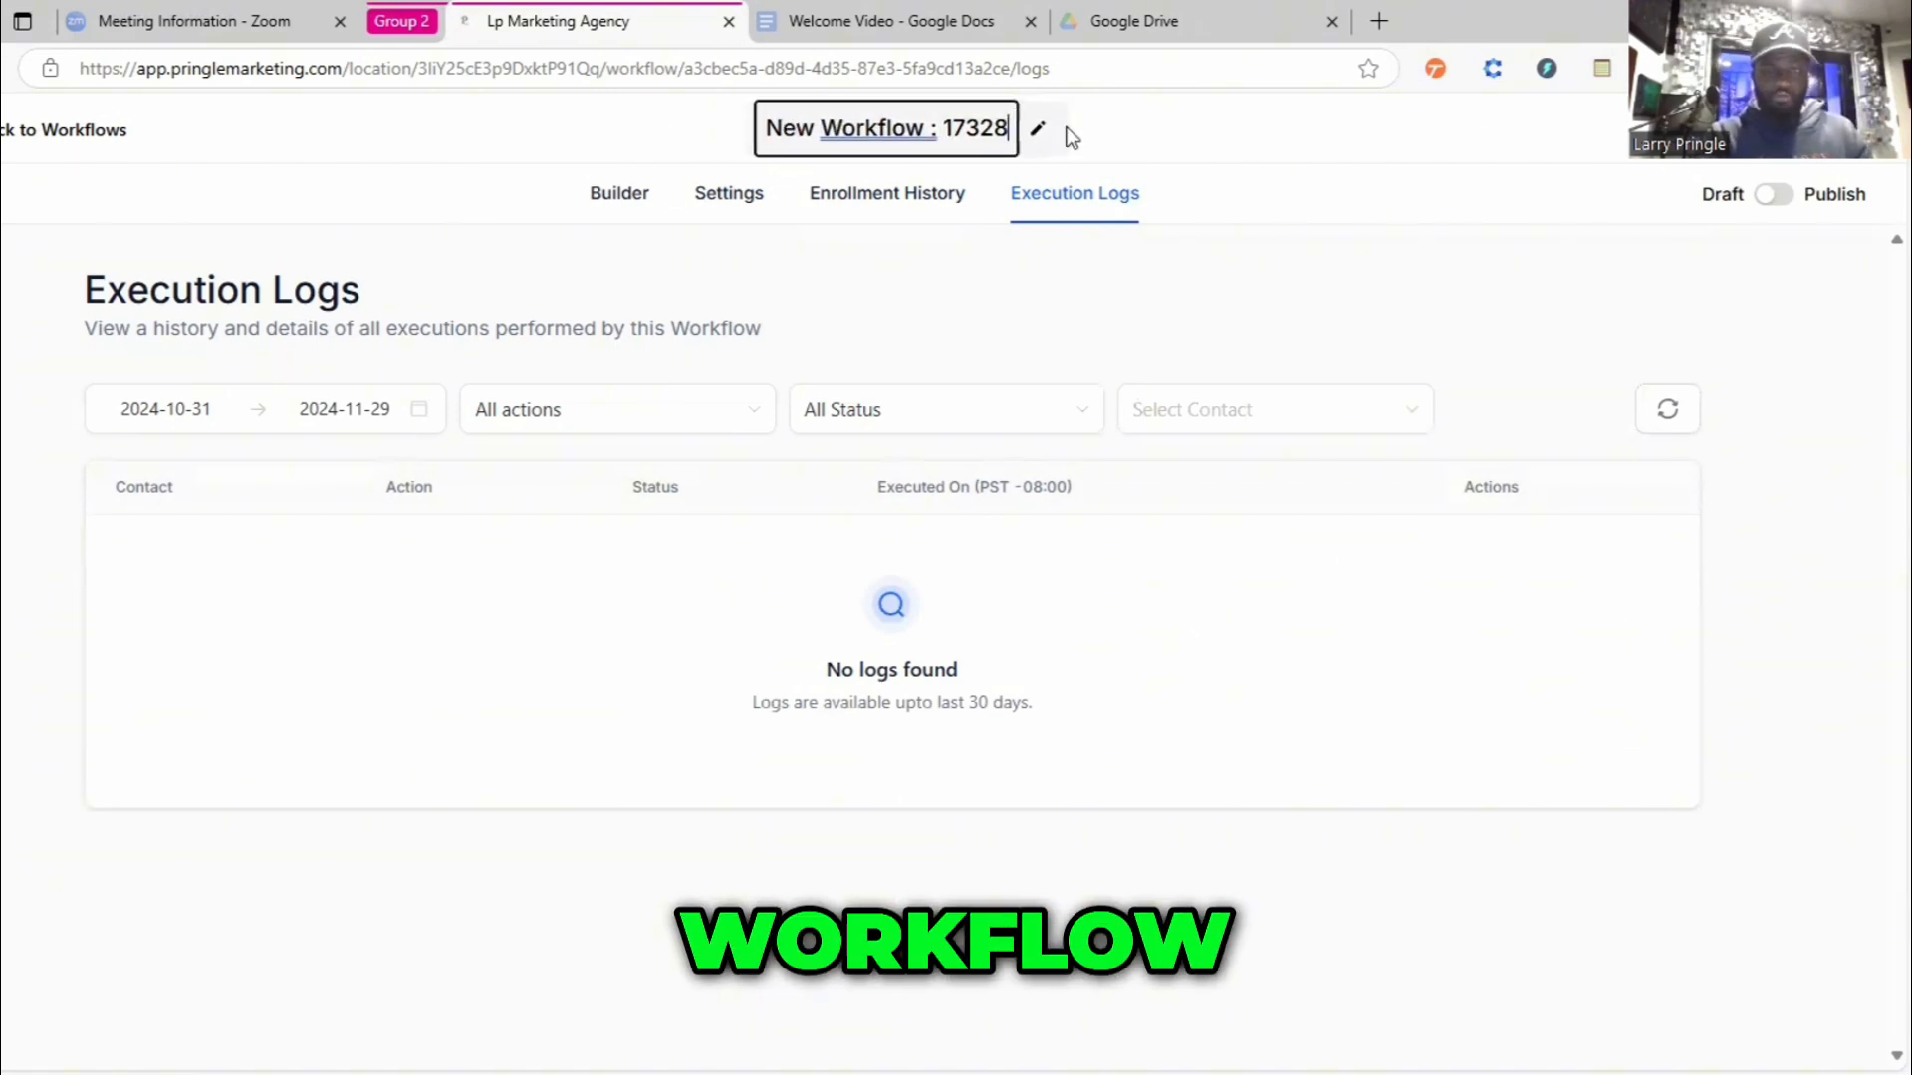
key(BackSpace)
key(BackSpace)
key(BackSpace)
key(BackSpace)
key(BackSpace)
key(BackSpace)
key(BackSpace)
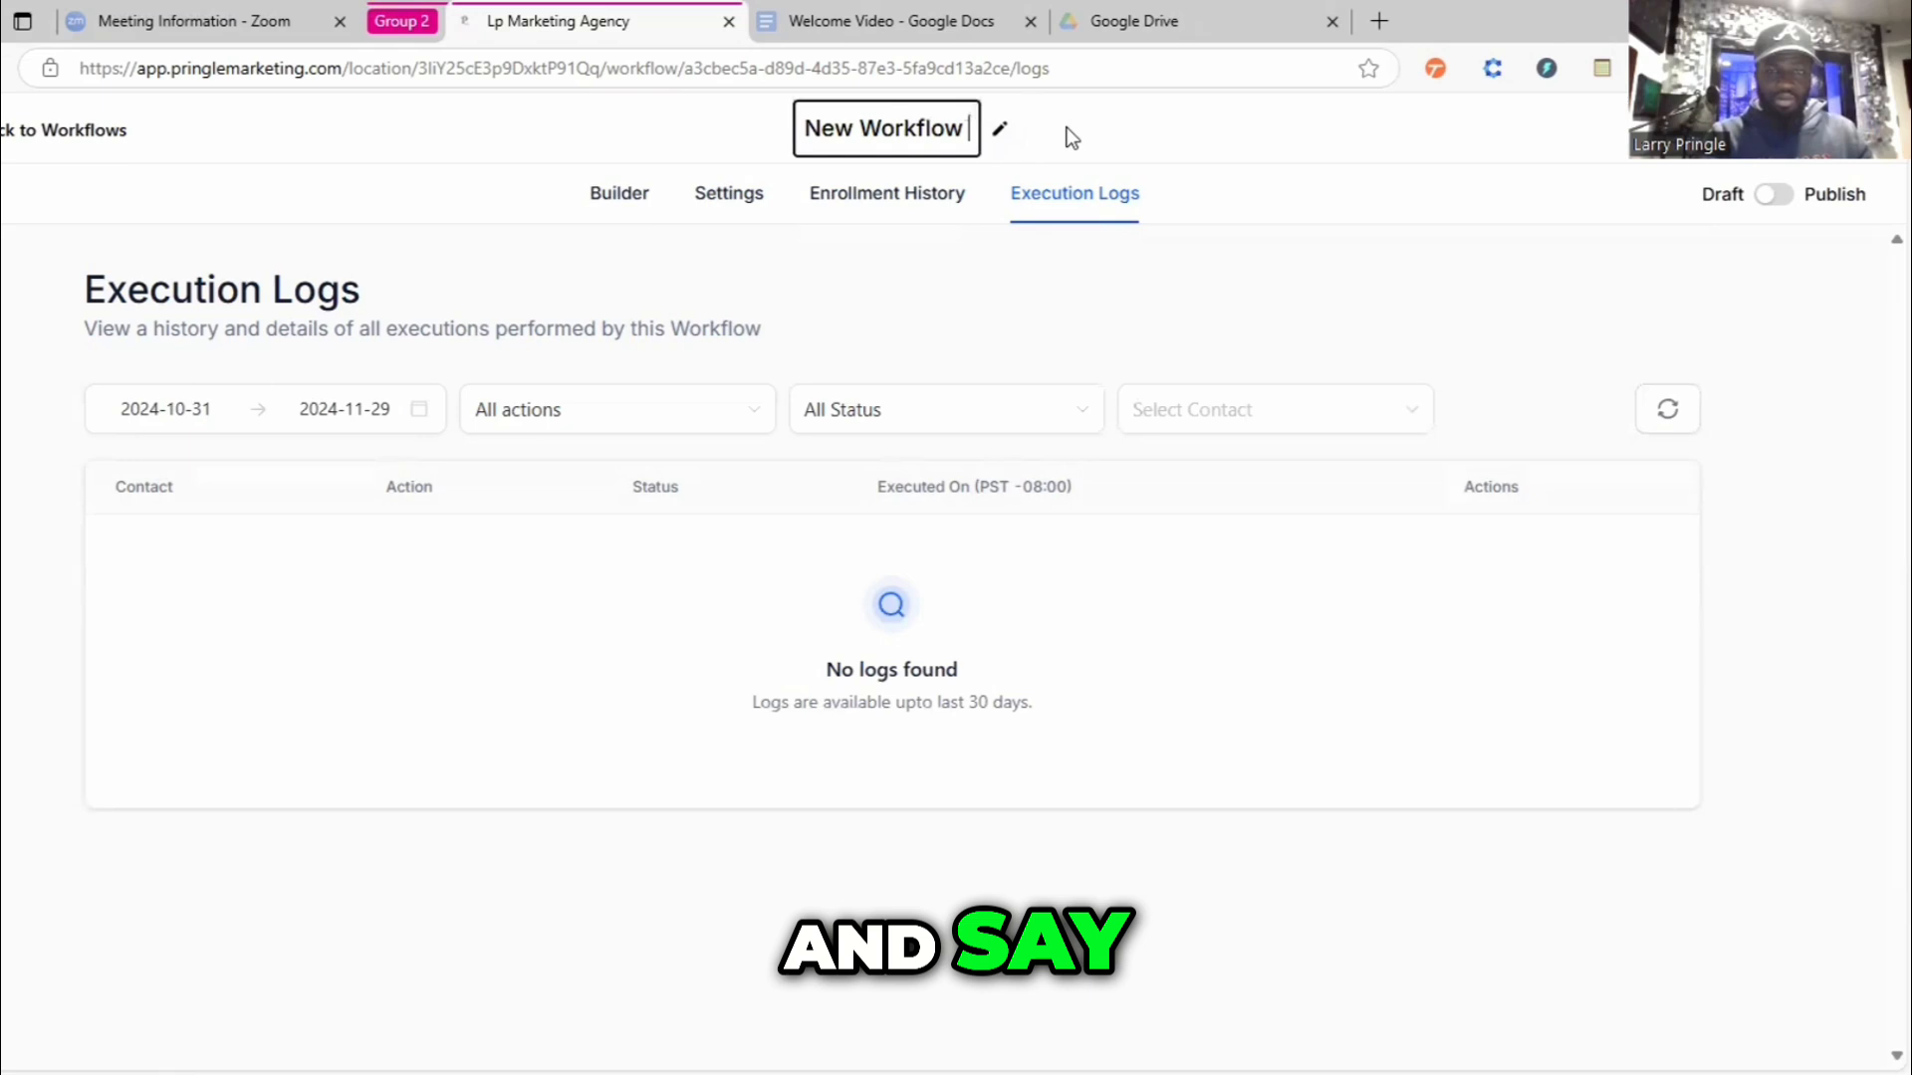
click(1071, 138)
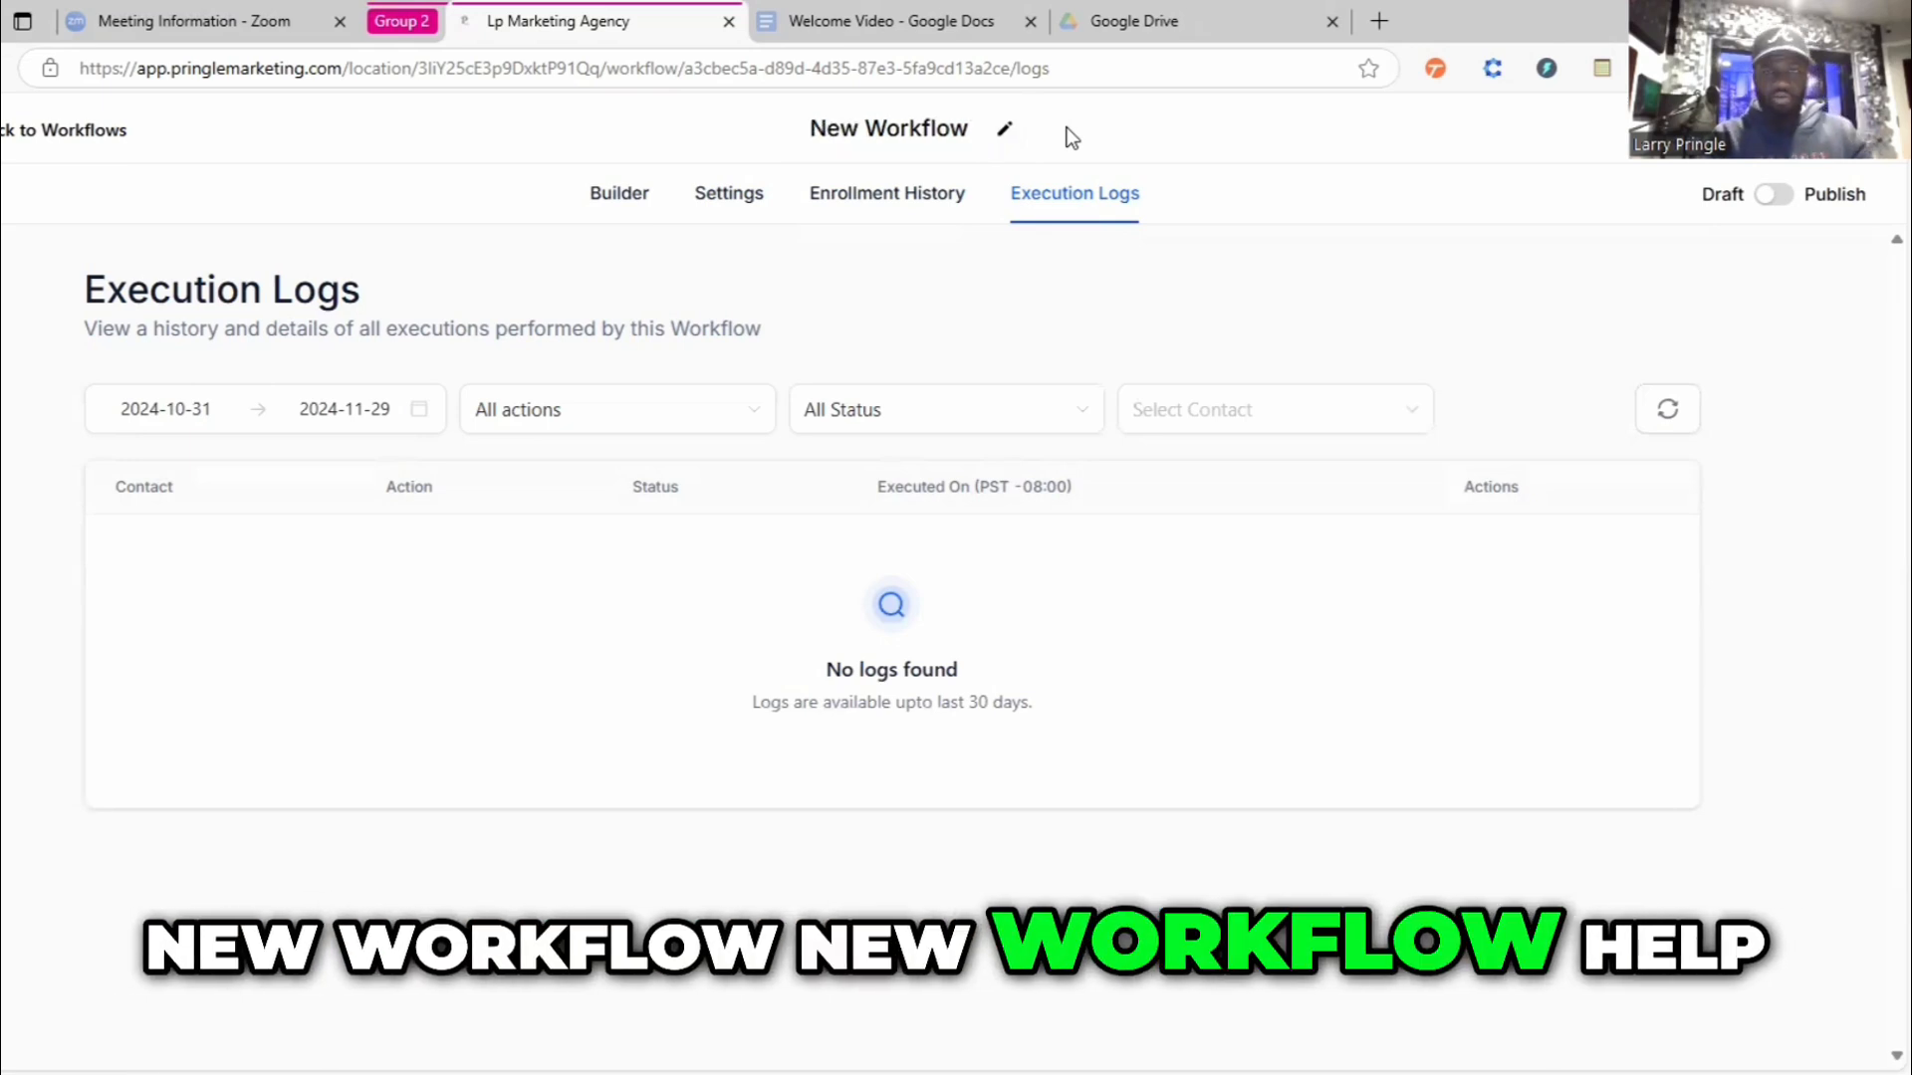
click(976, 129)
text(Help)
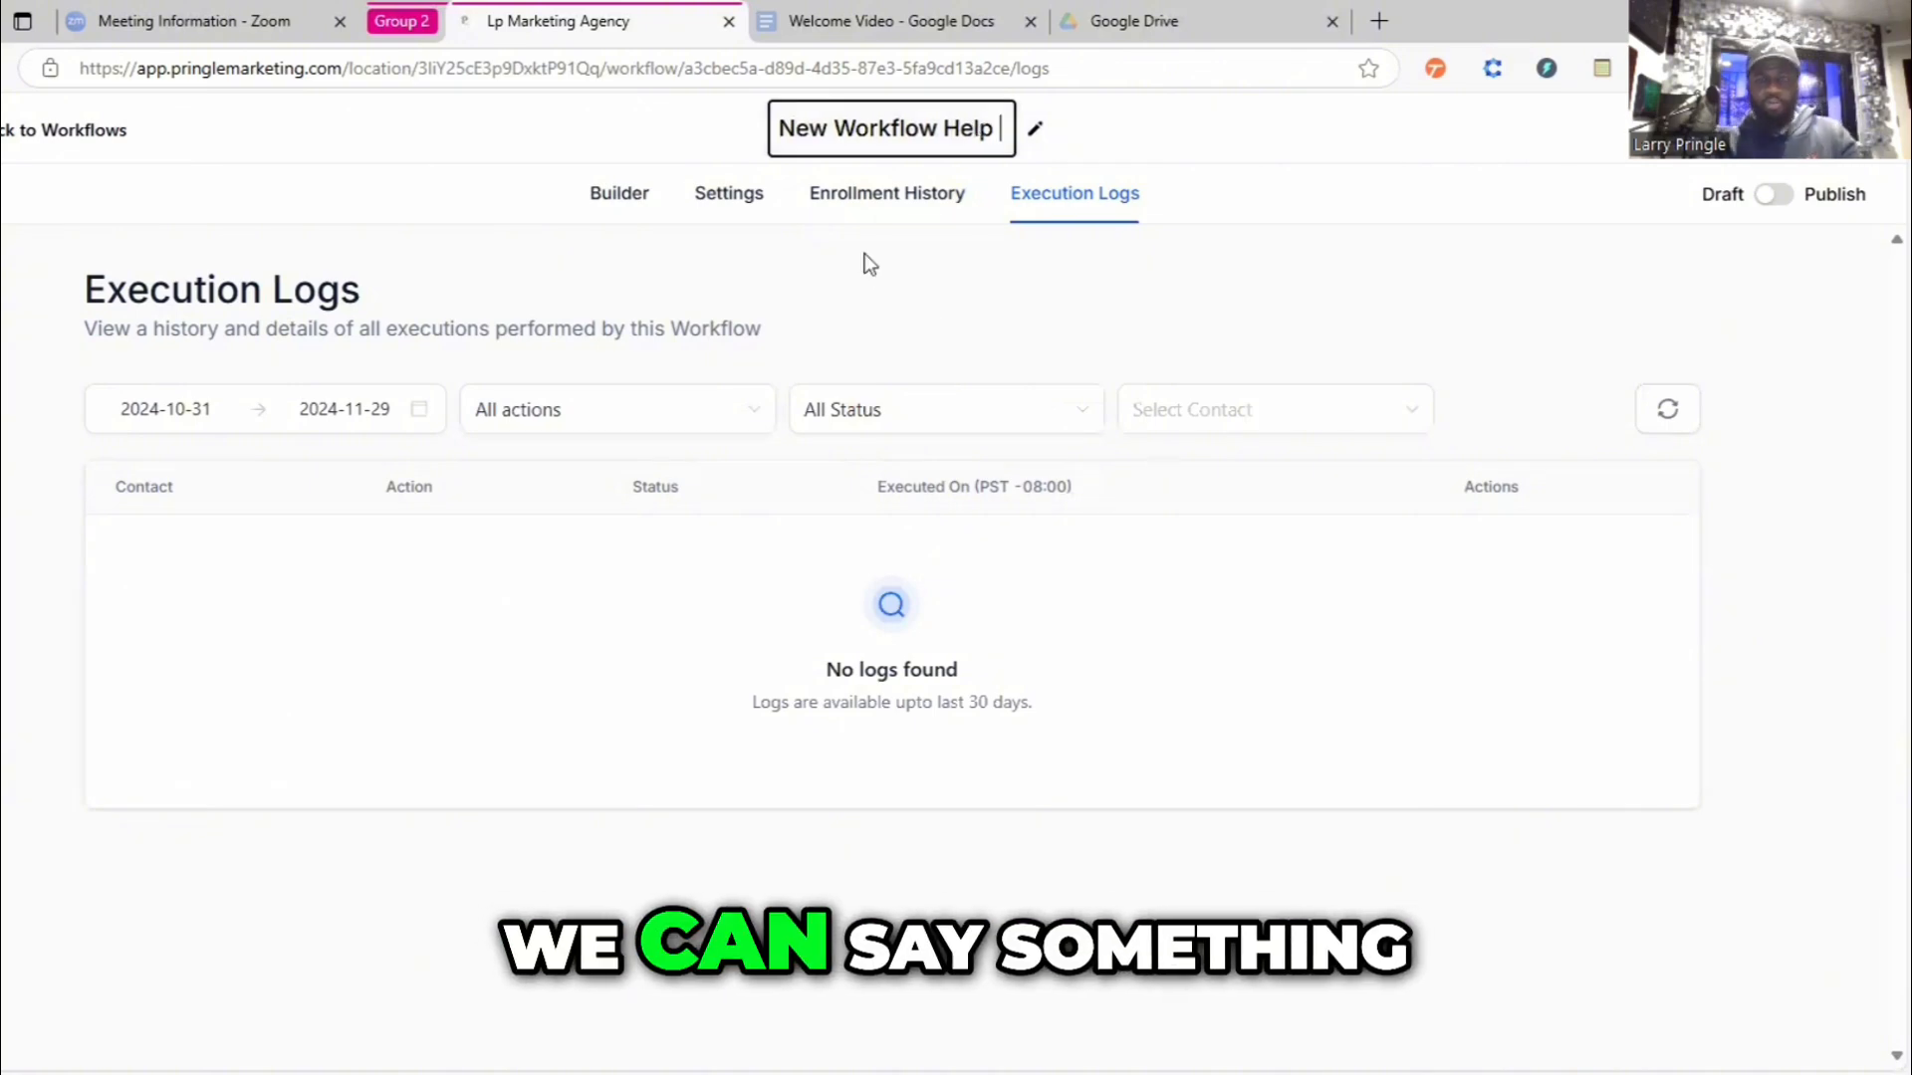
- Return to the workflow builder and start a new trigger of the type Form Submitted
click(619, 197)
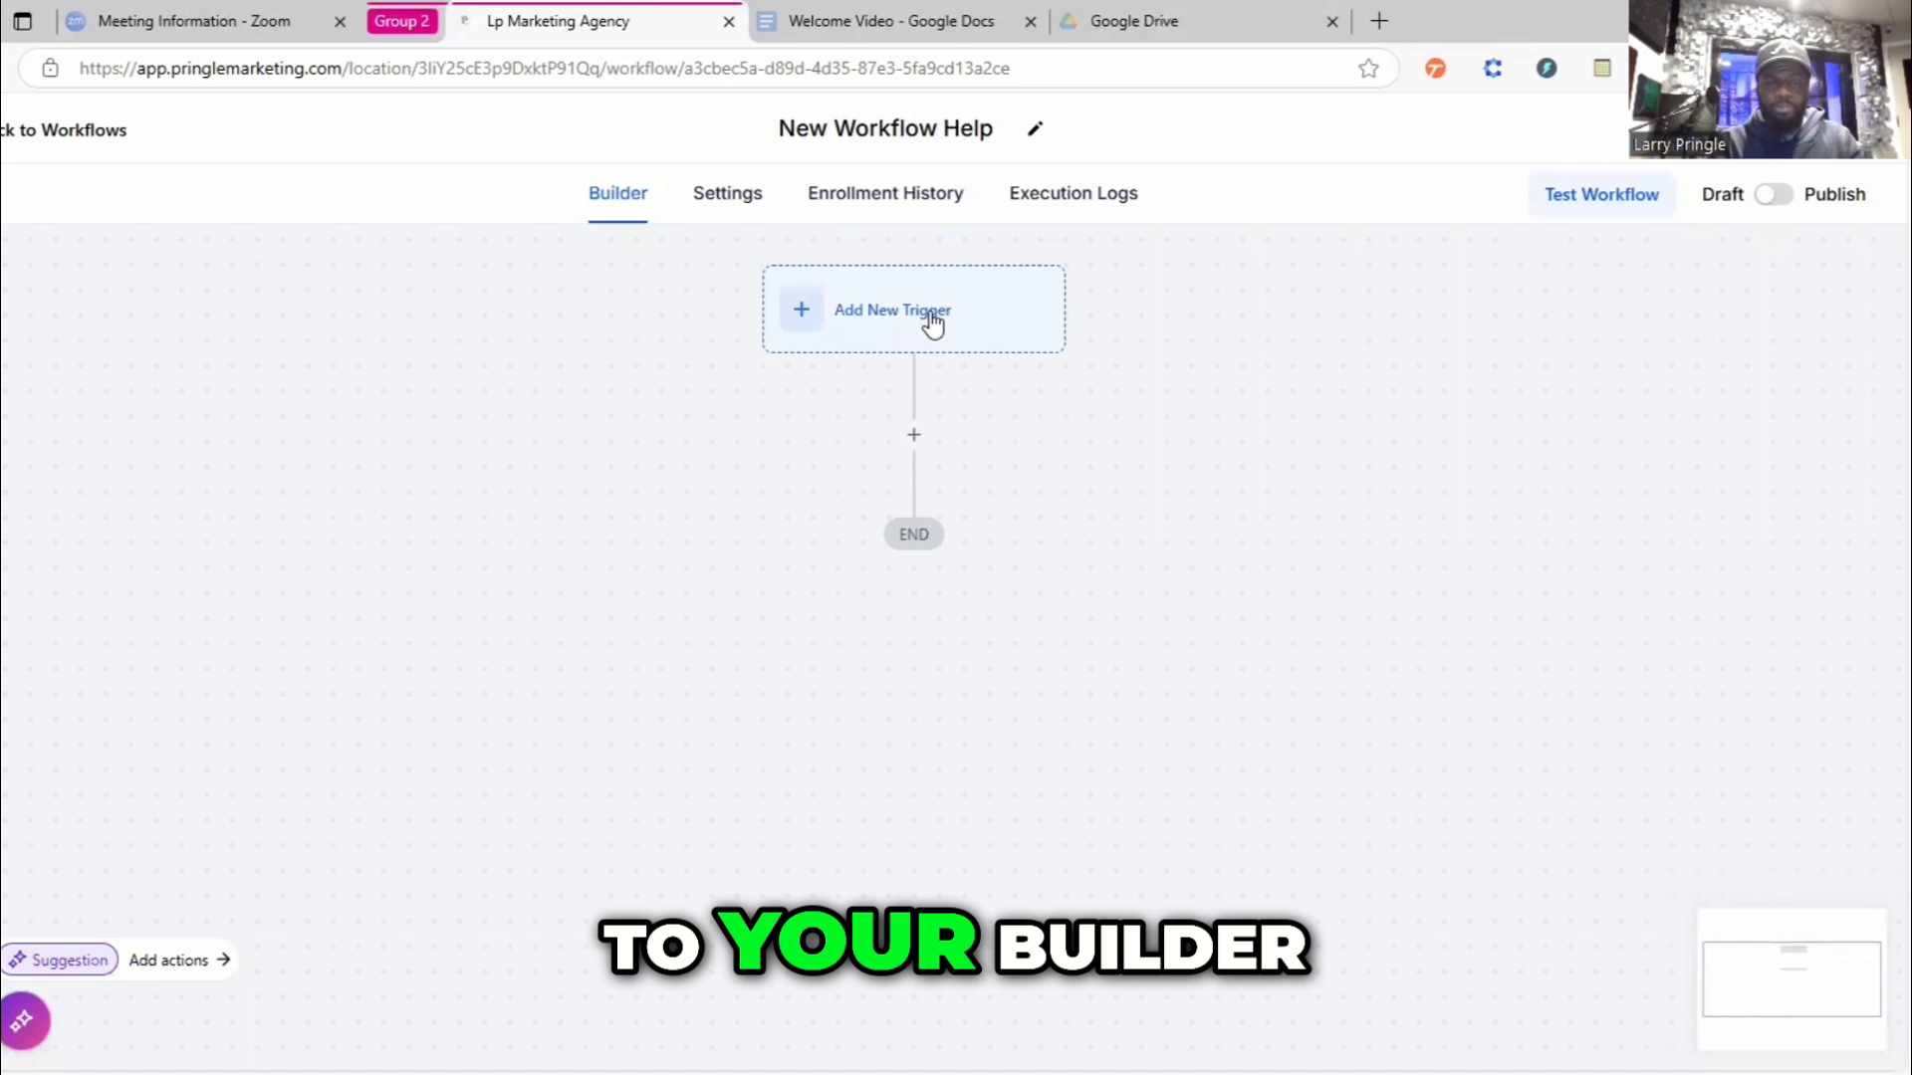
click(932, 318)
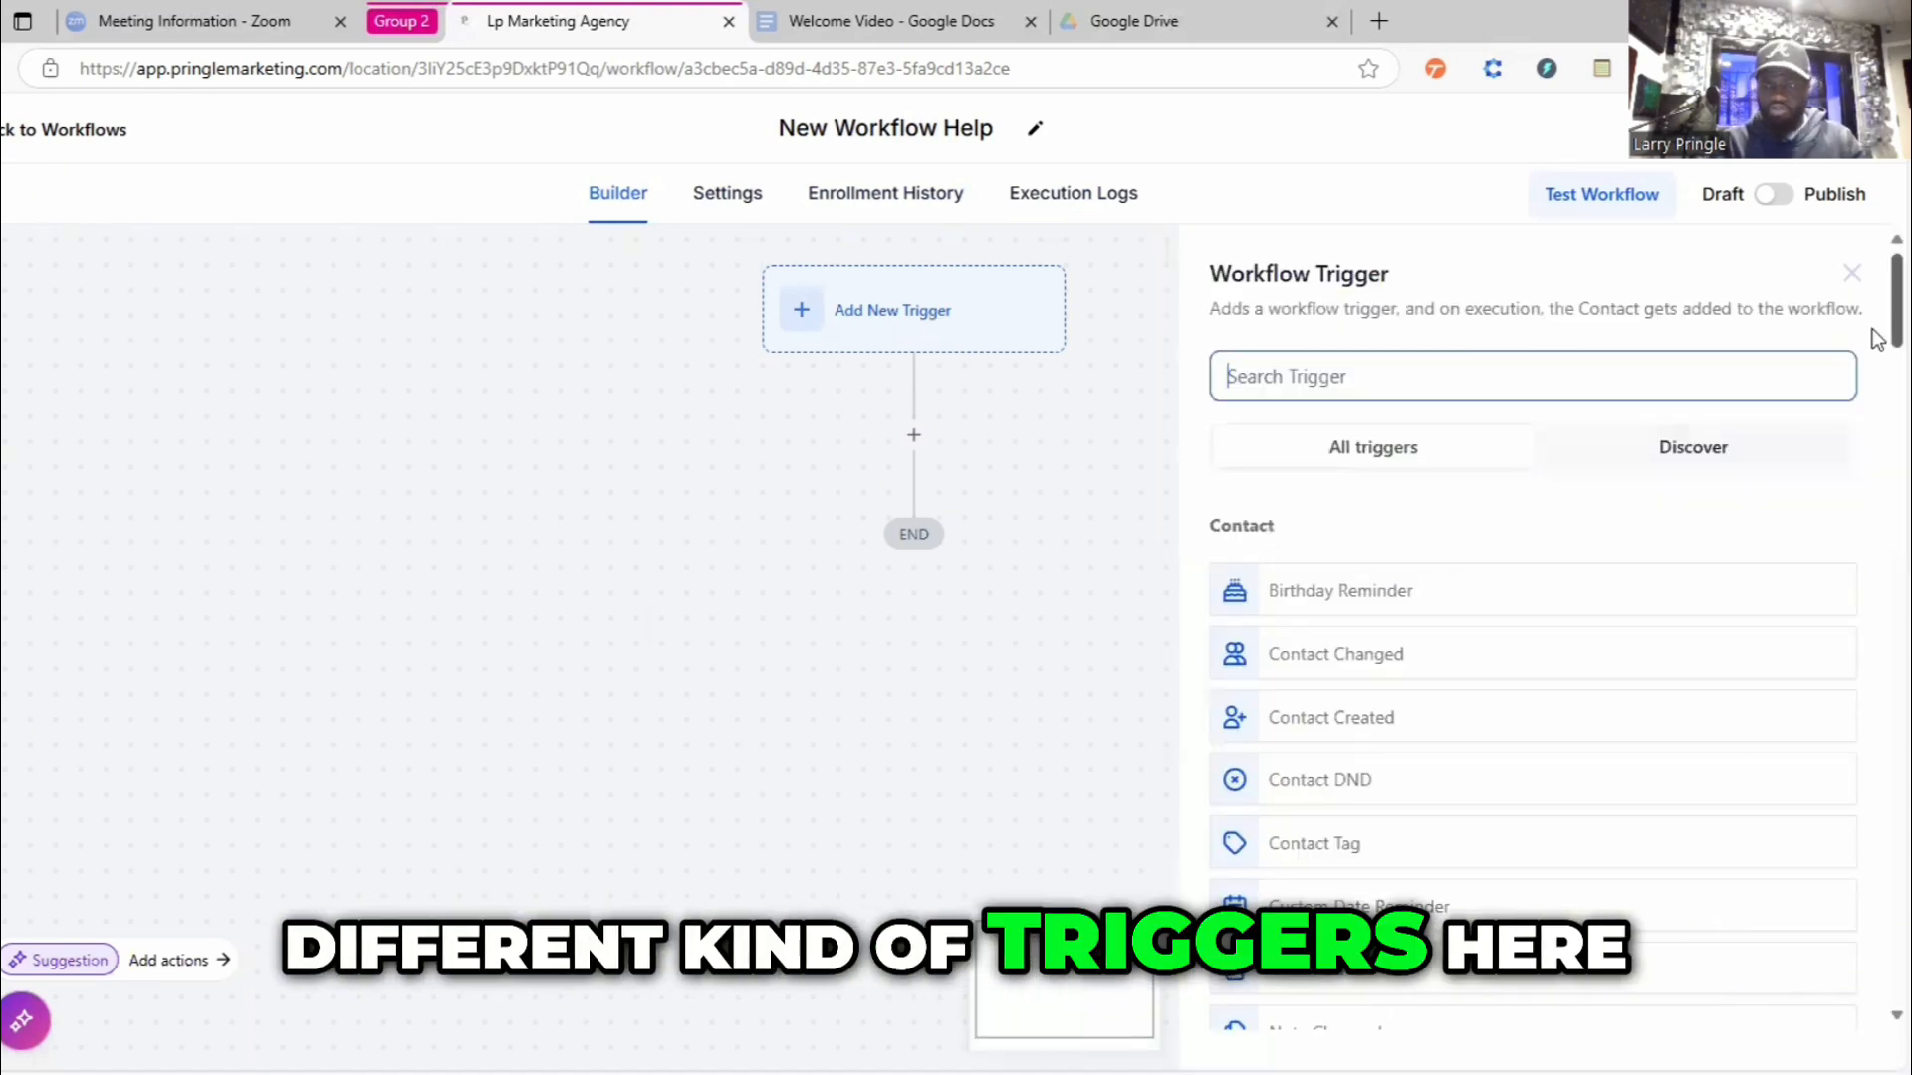
scroll(1867, 438, down, 10)
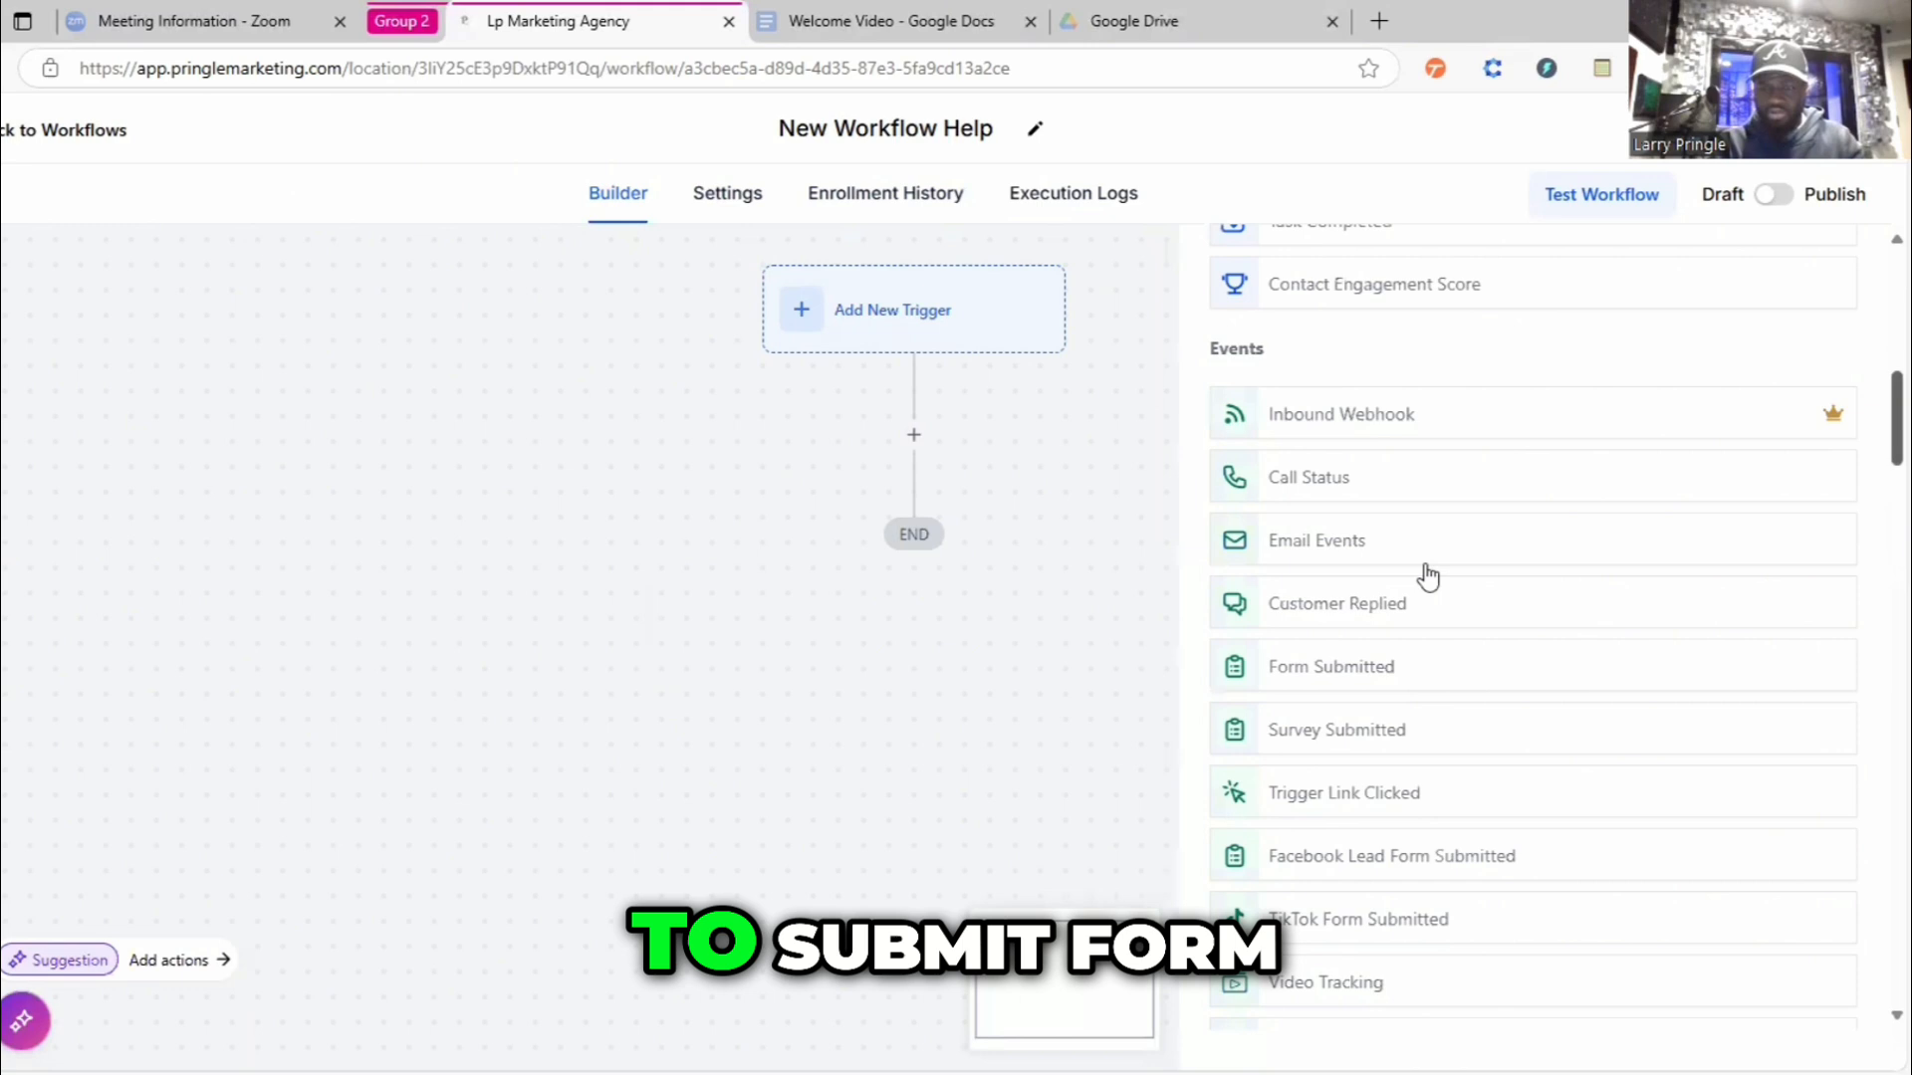
scroll(1295, 568, down, 2)
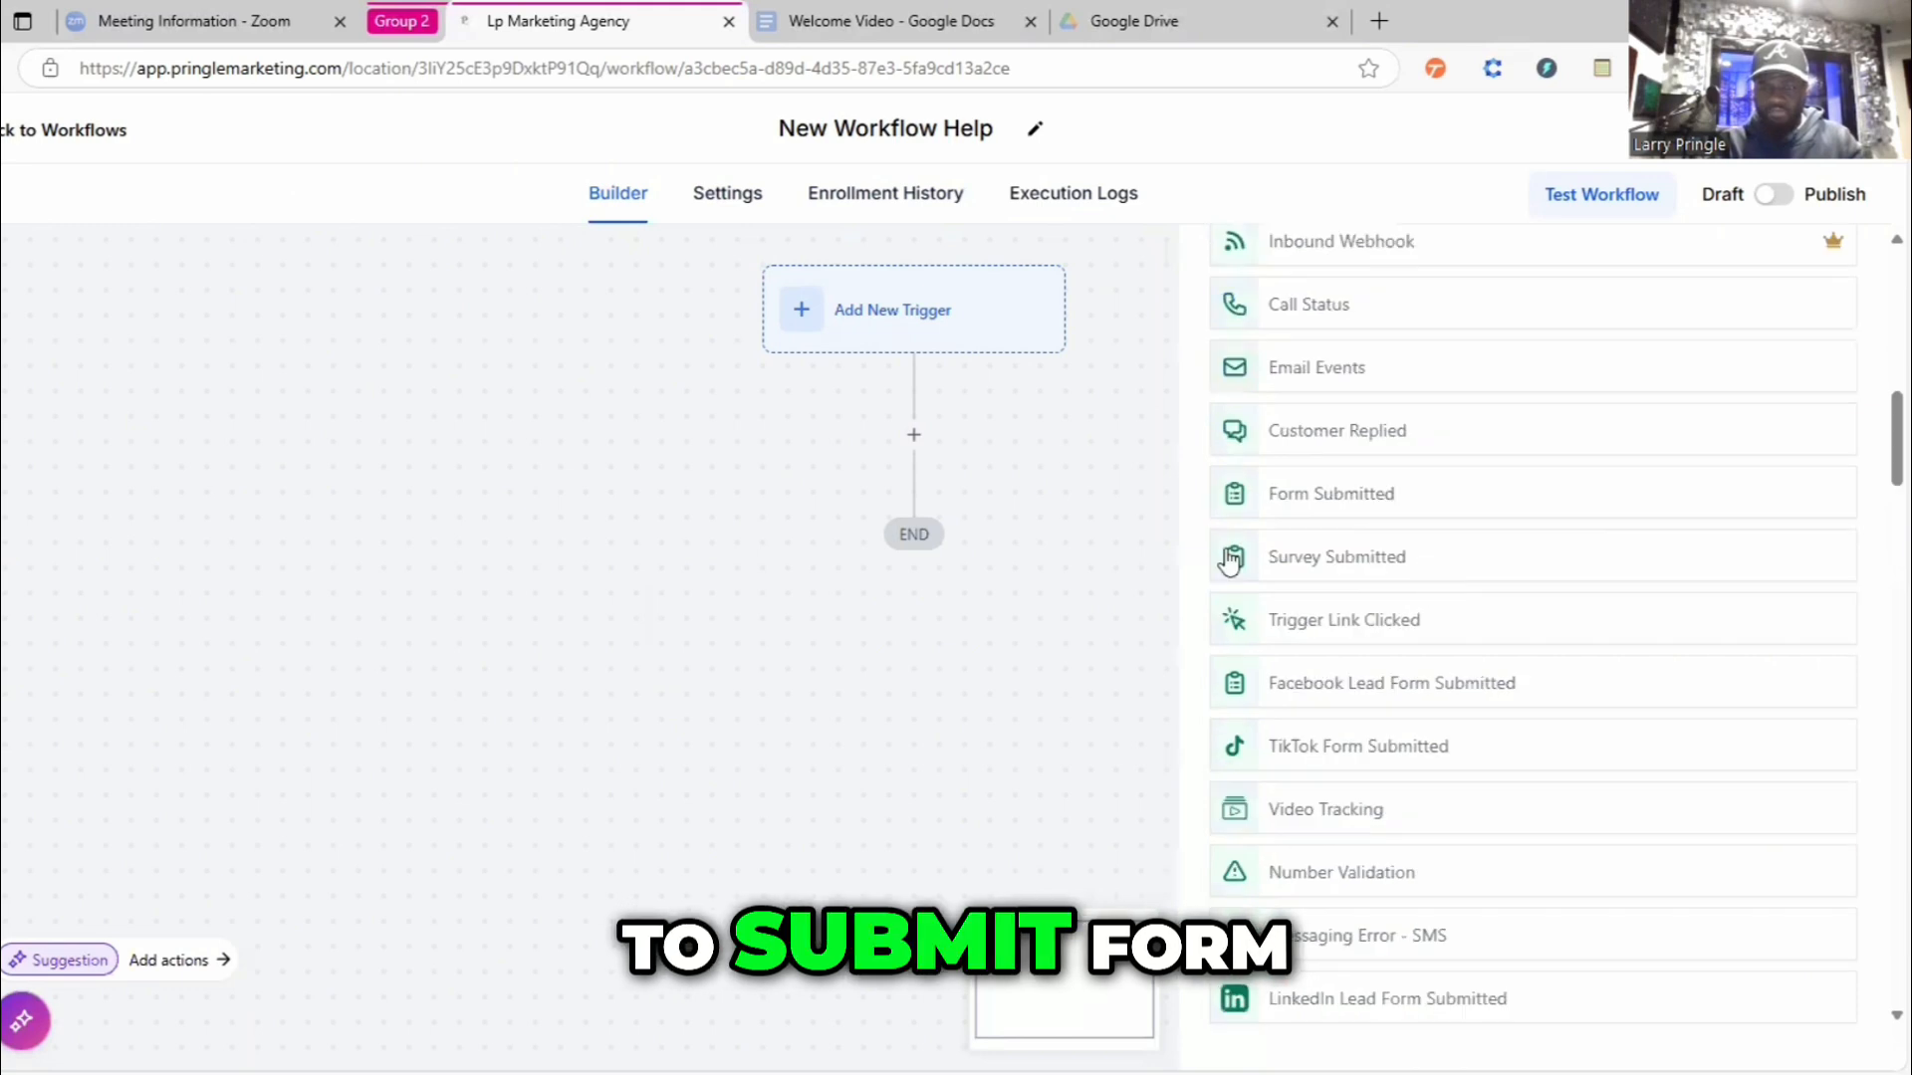
click(1271, 507)
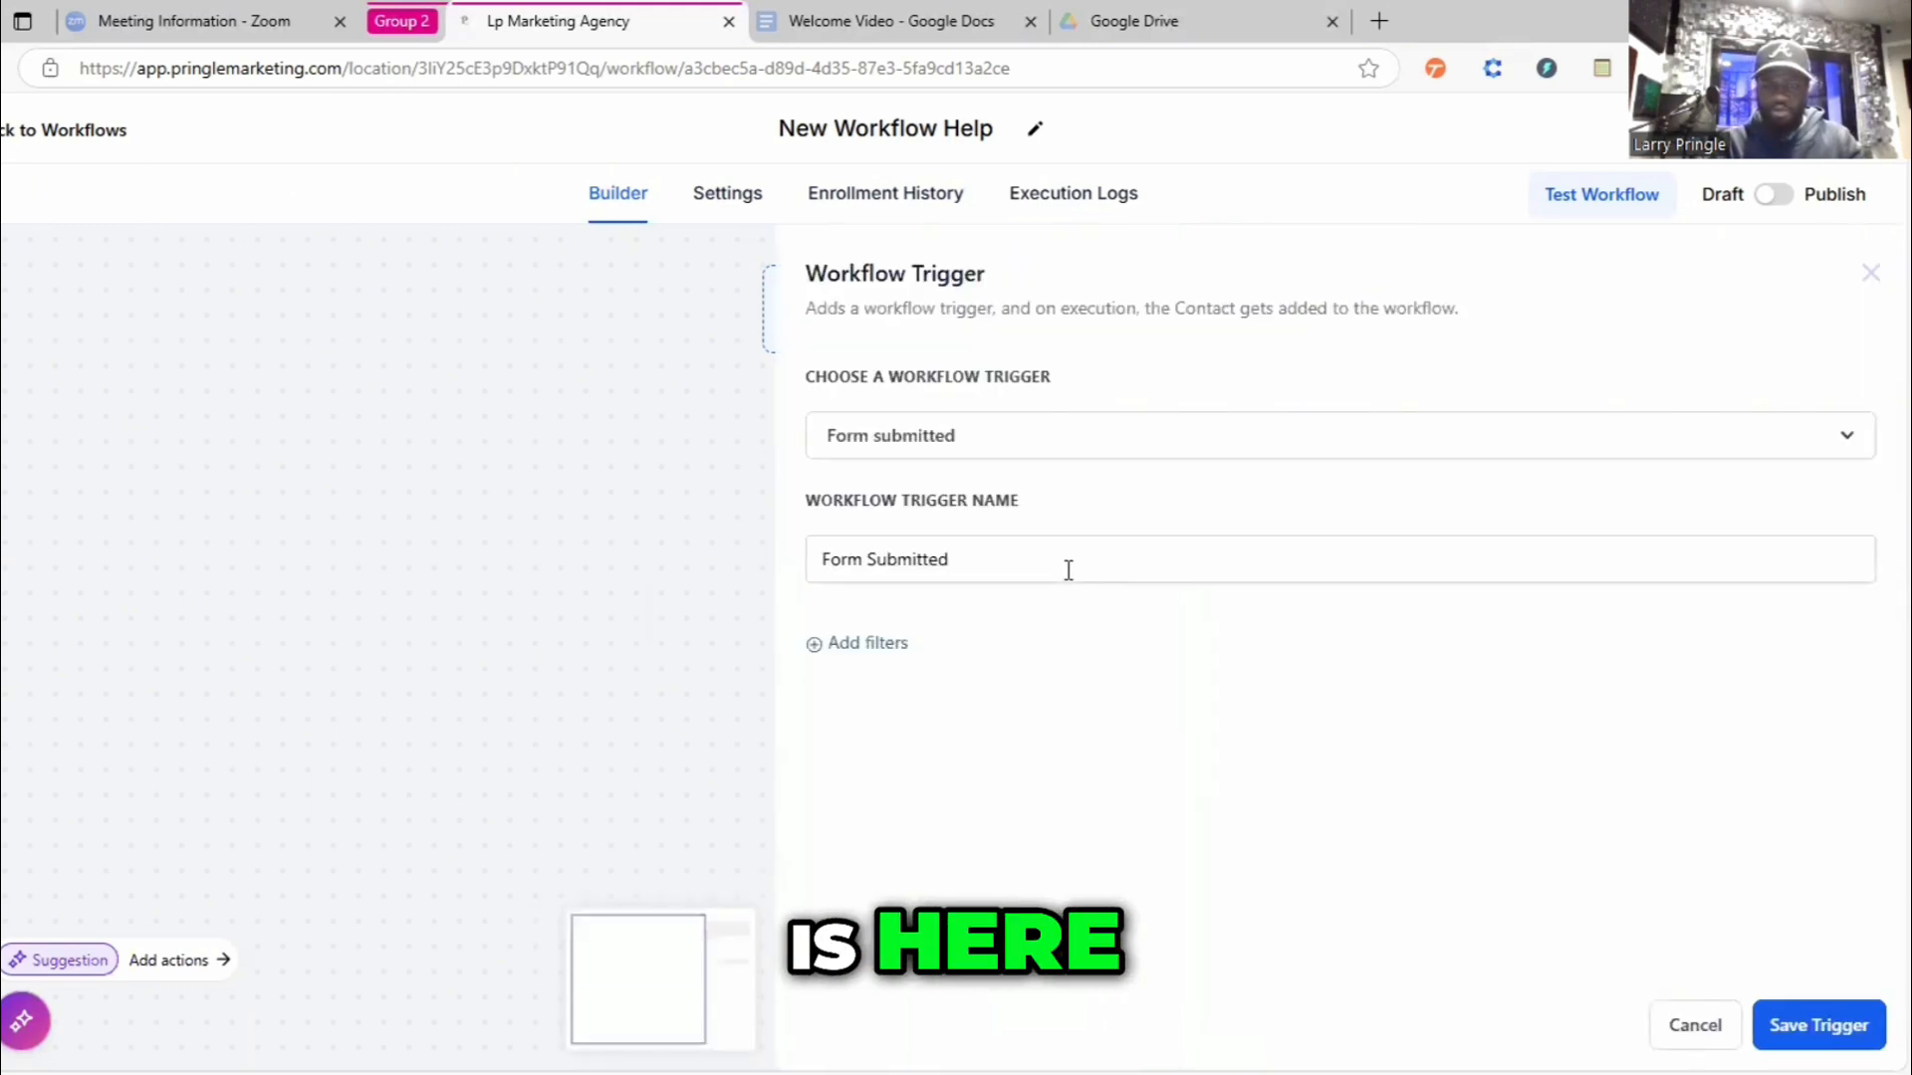
- Filter the trigger with the "Form is" condition set to "Marketing Form - Claim Offer"
click(884, 645)
click(1224, 687)
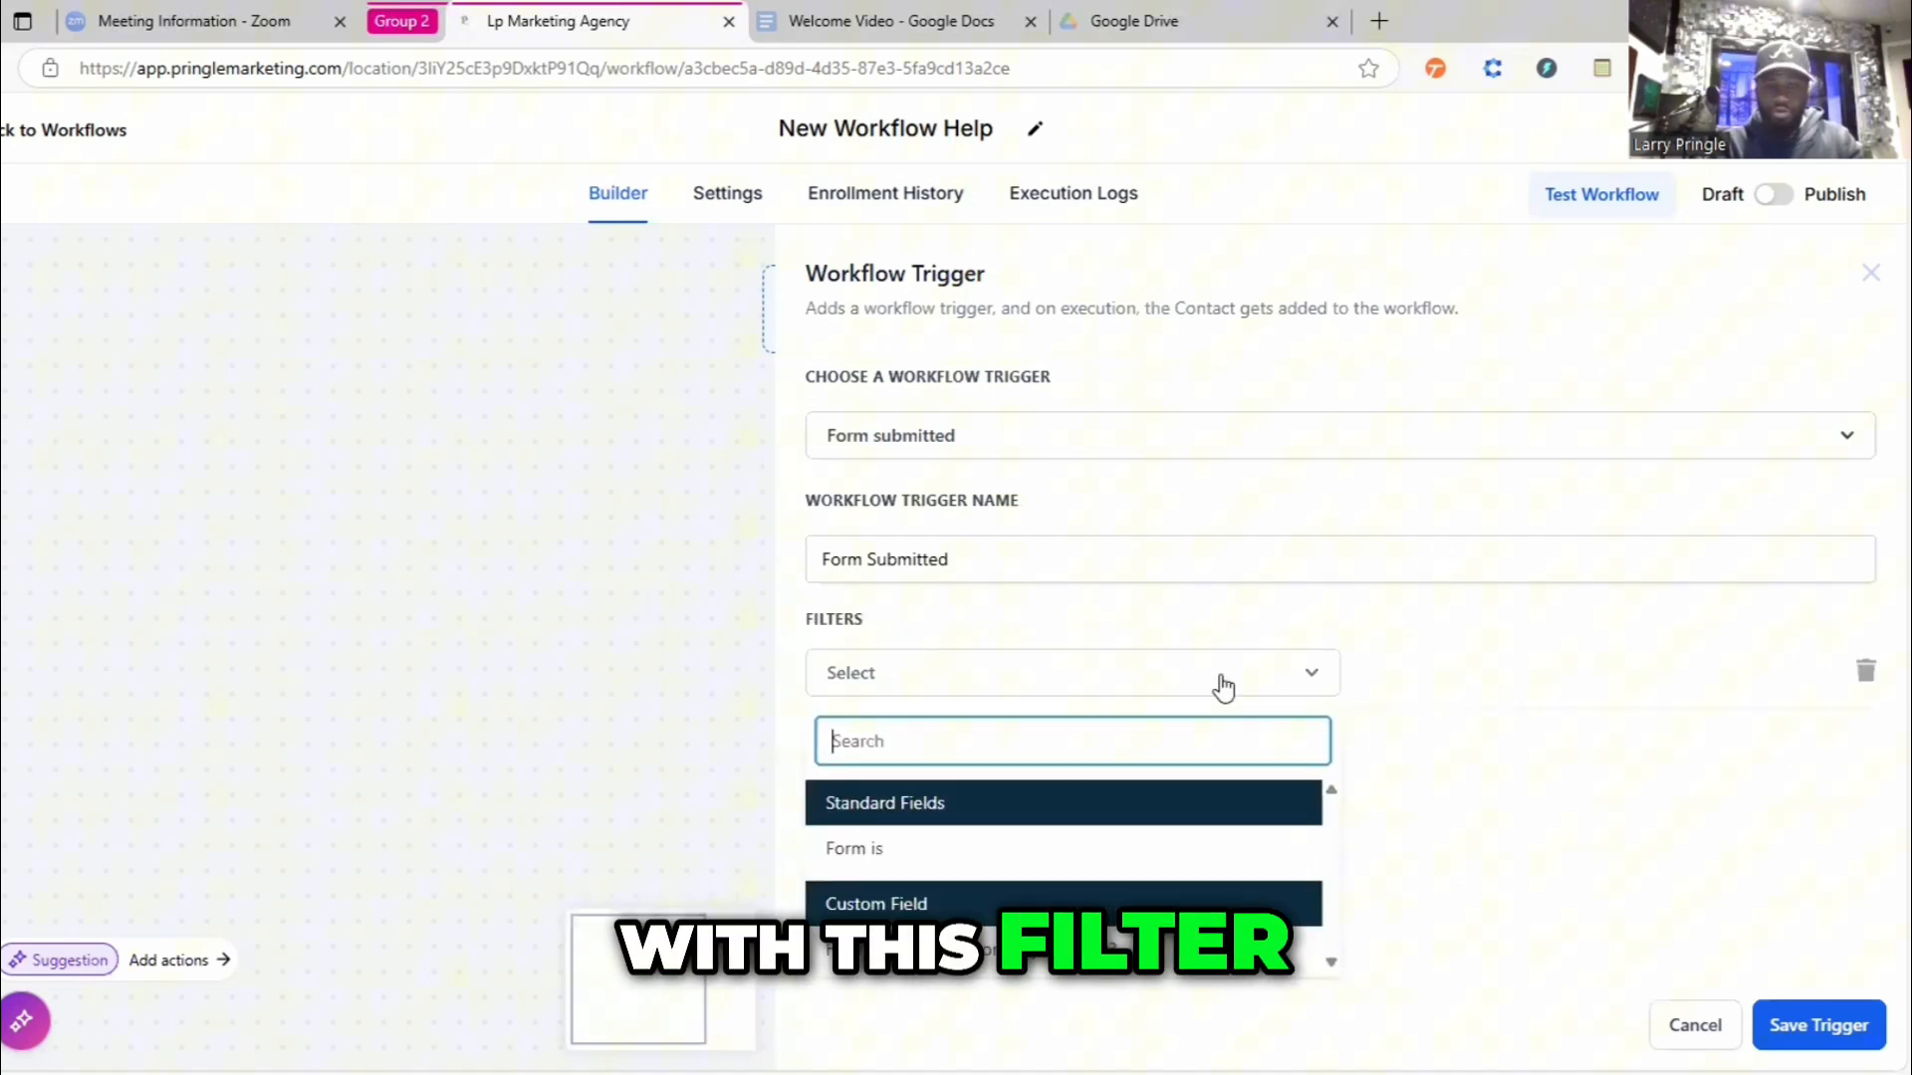
click(865, 848)
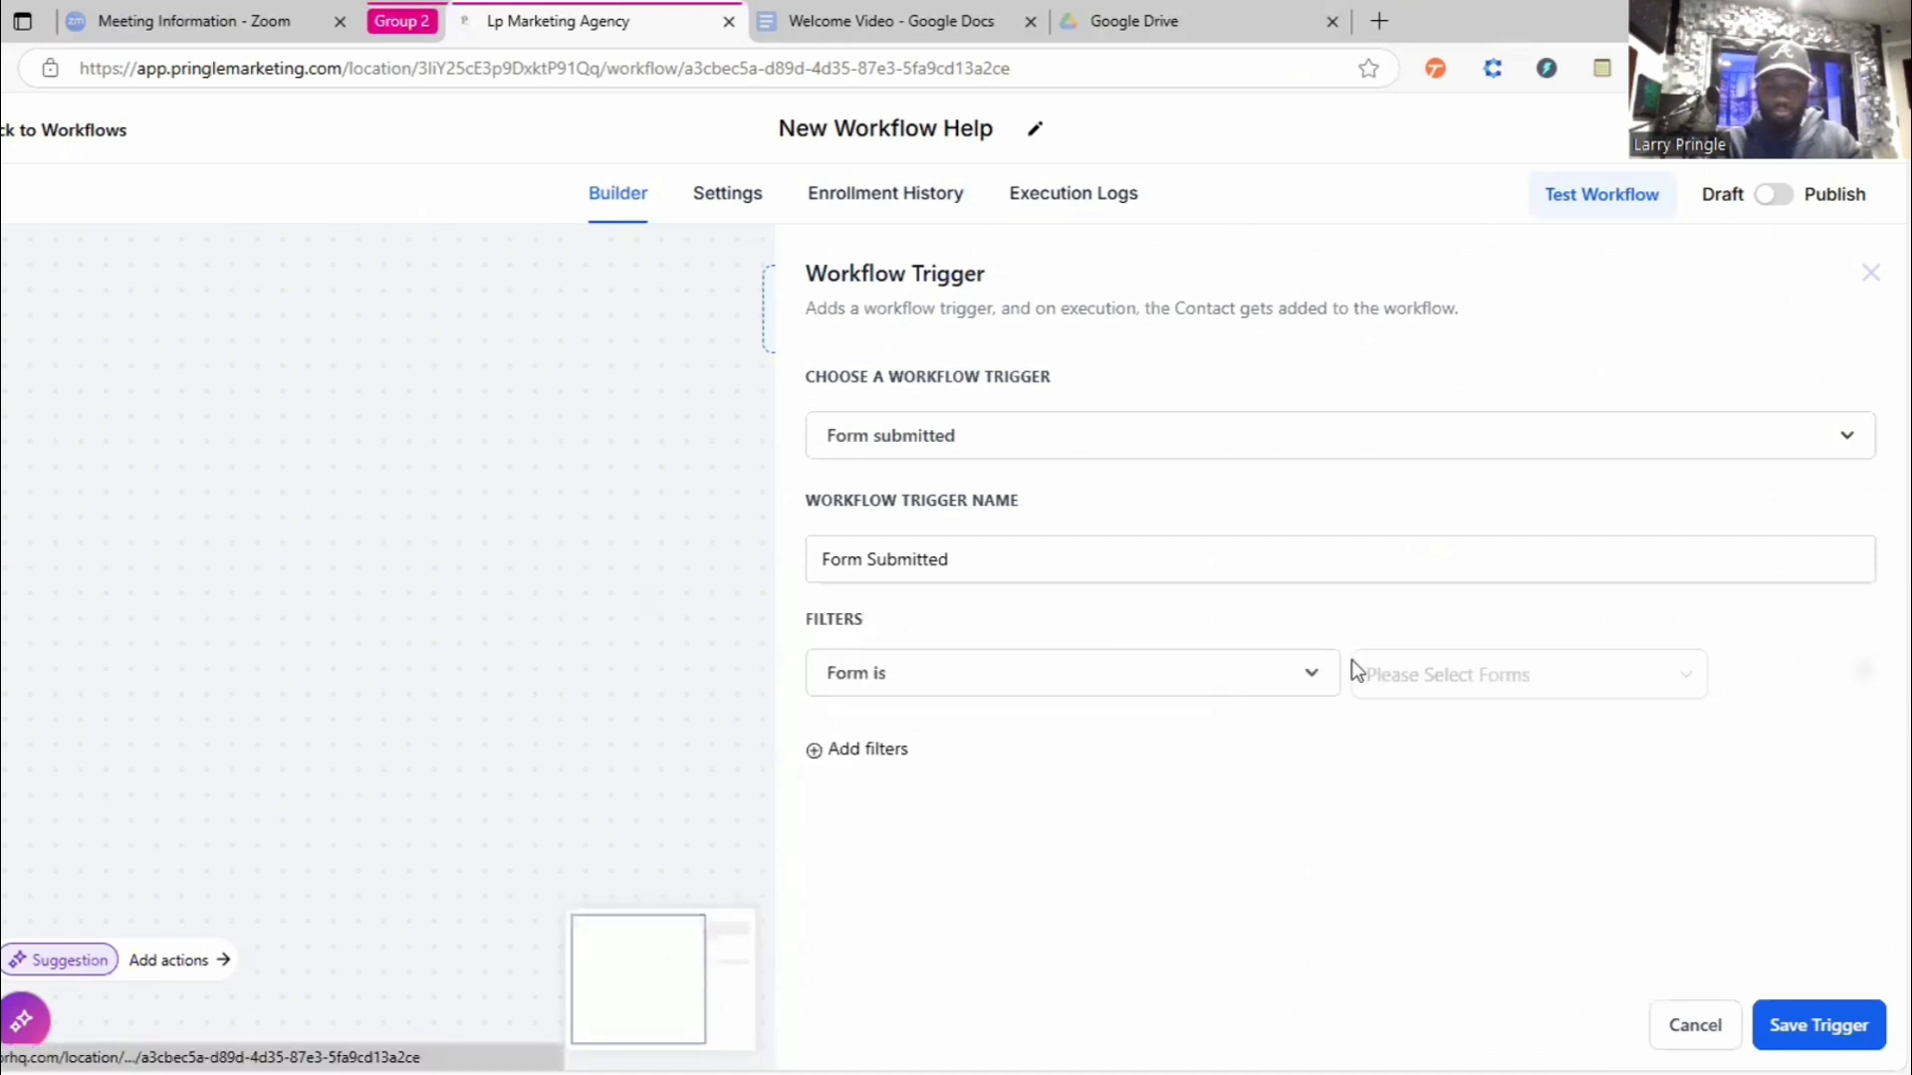
click(1431, 677)
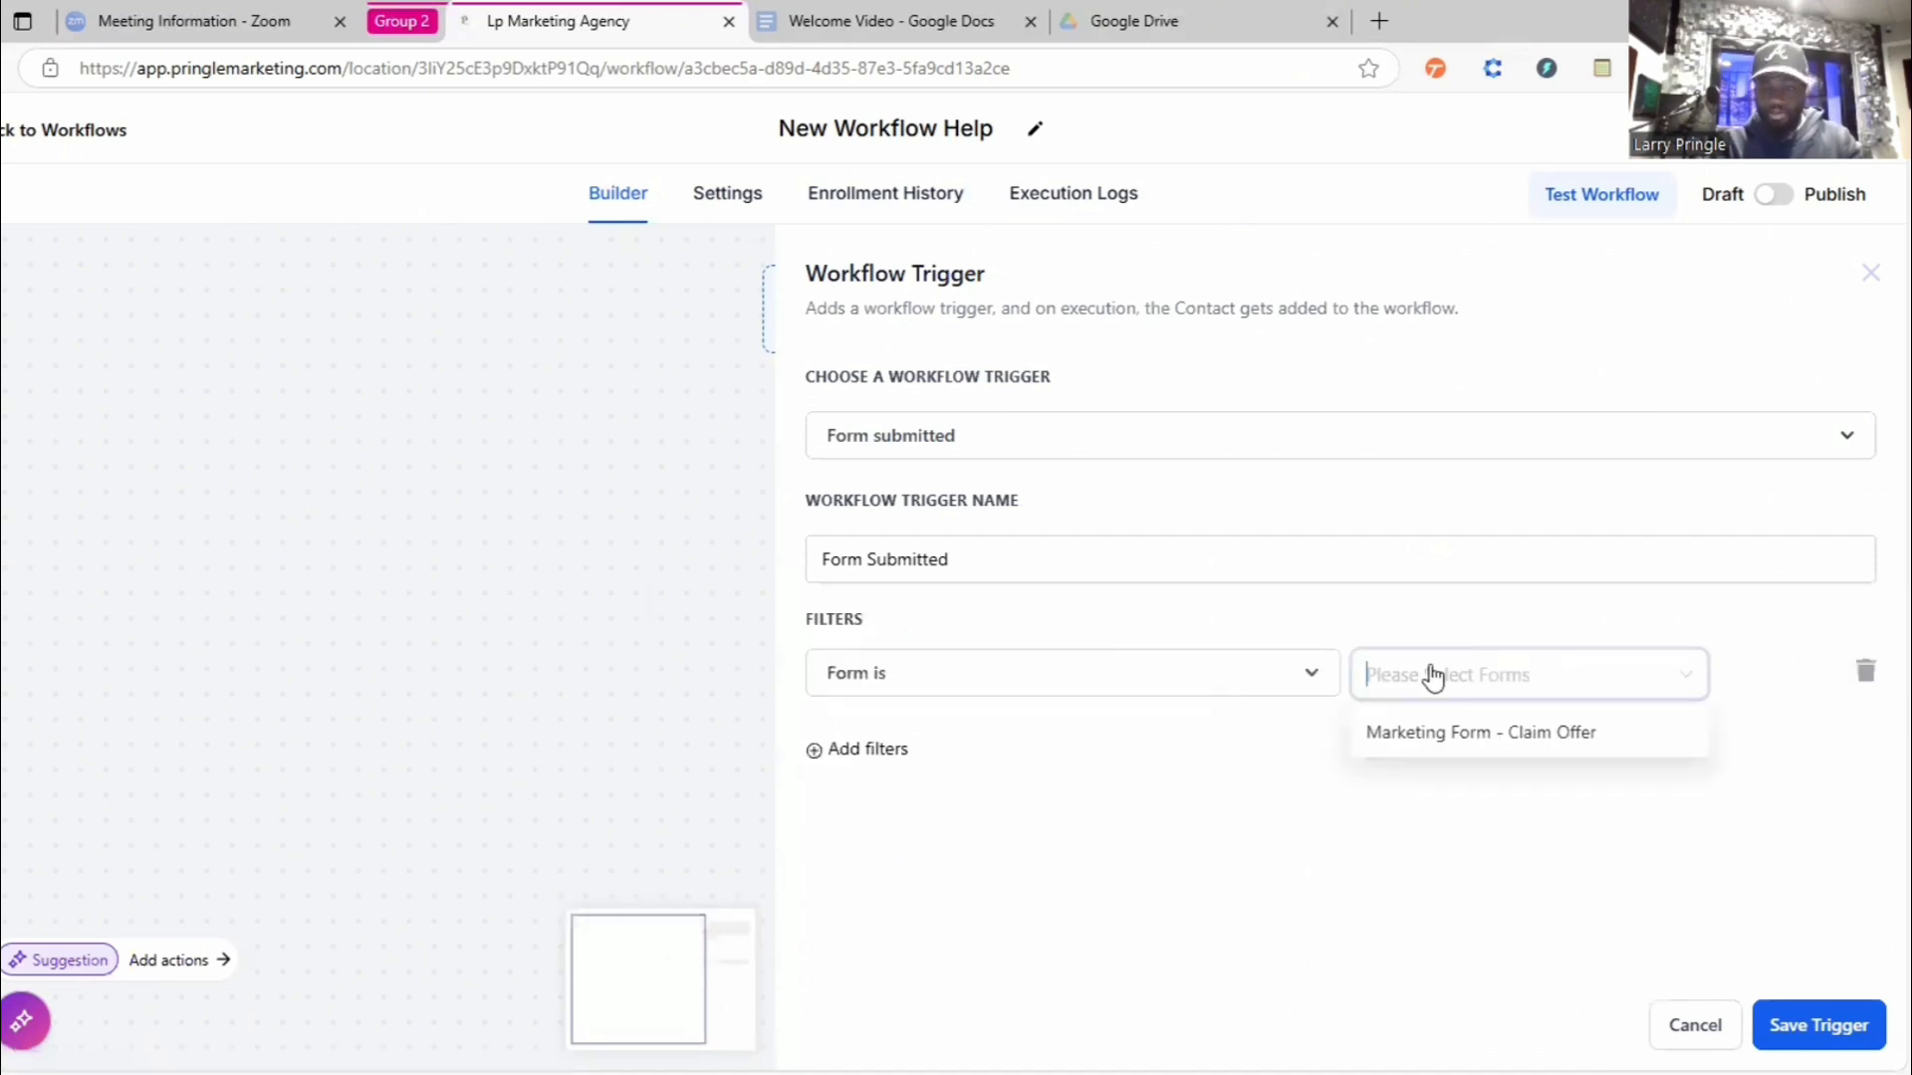
click(1478, 736)
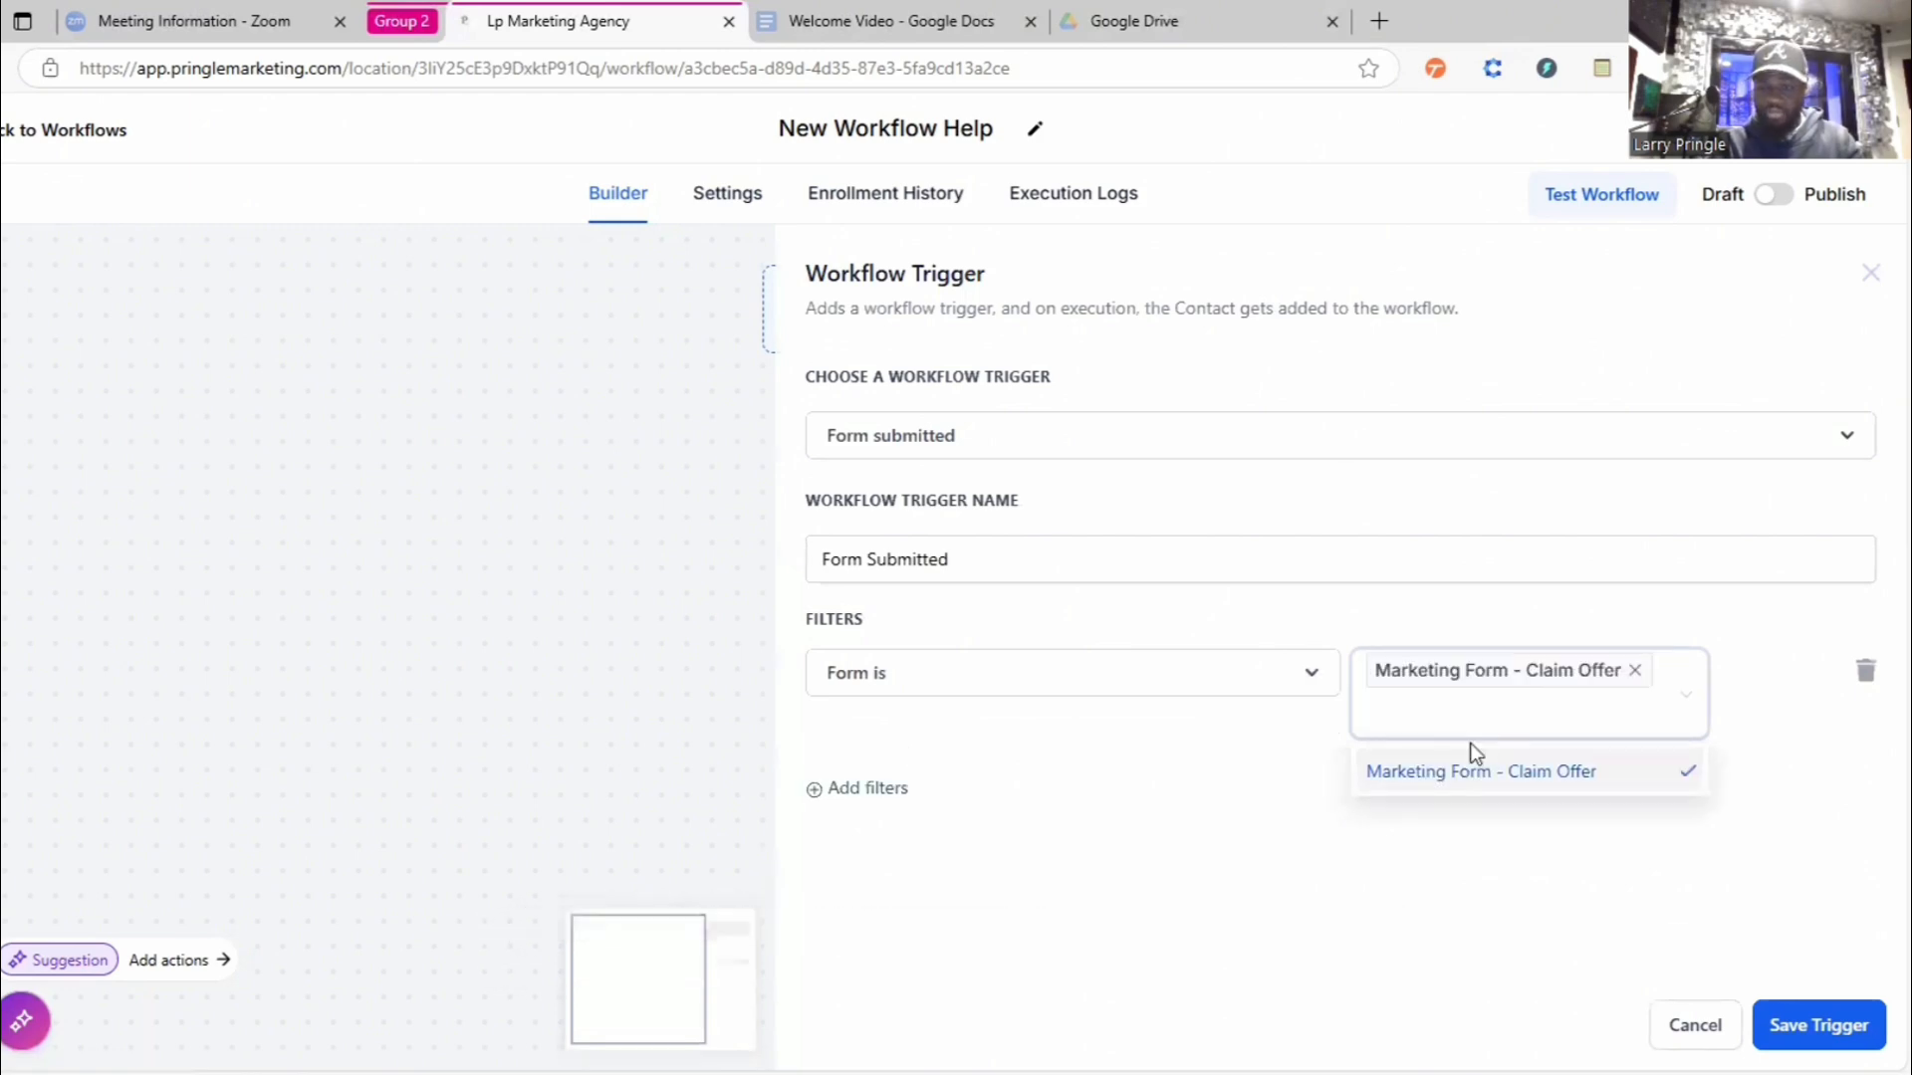
click(1336, 836)
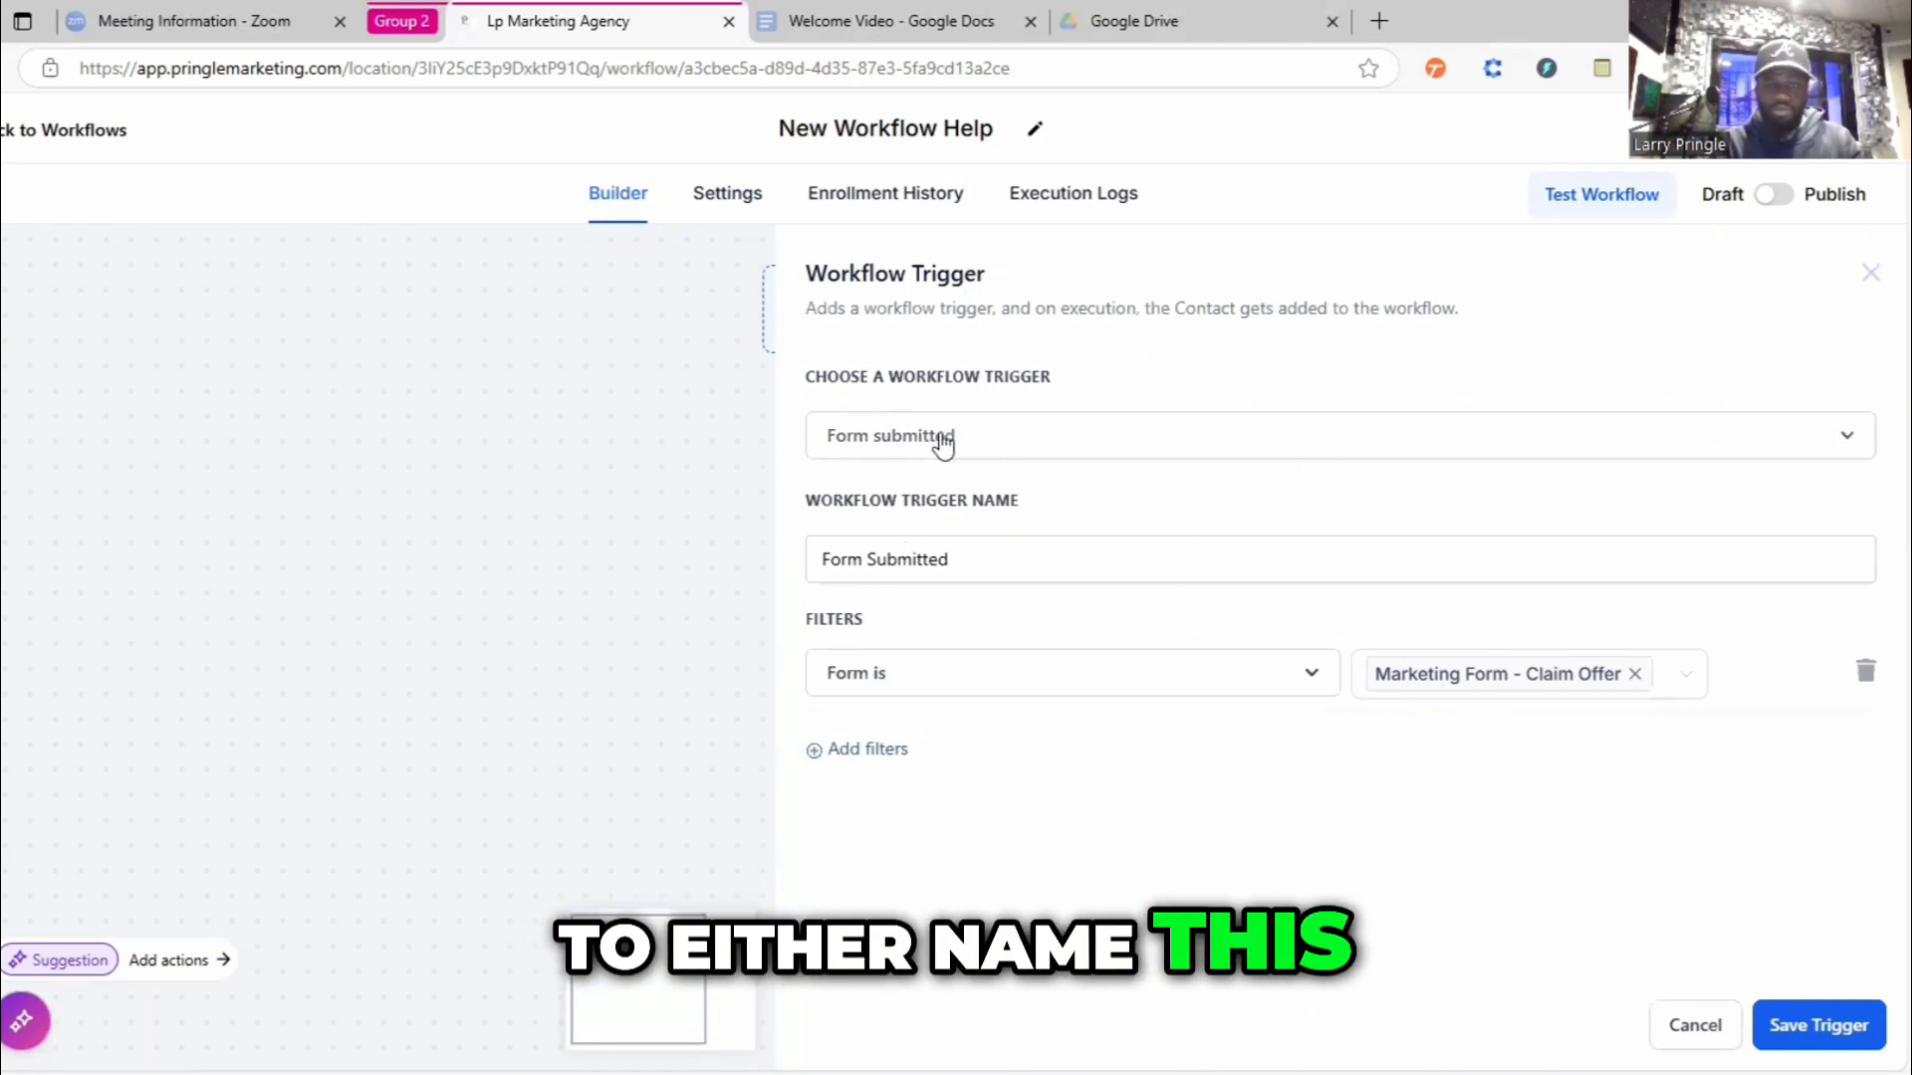
- Replace the workflow trigger name with "Help" and save the trigger
click(969, 452)
click(932, 574)
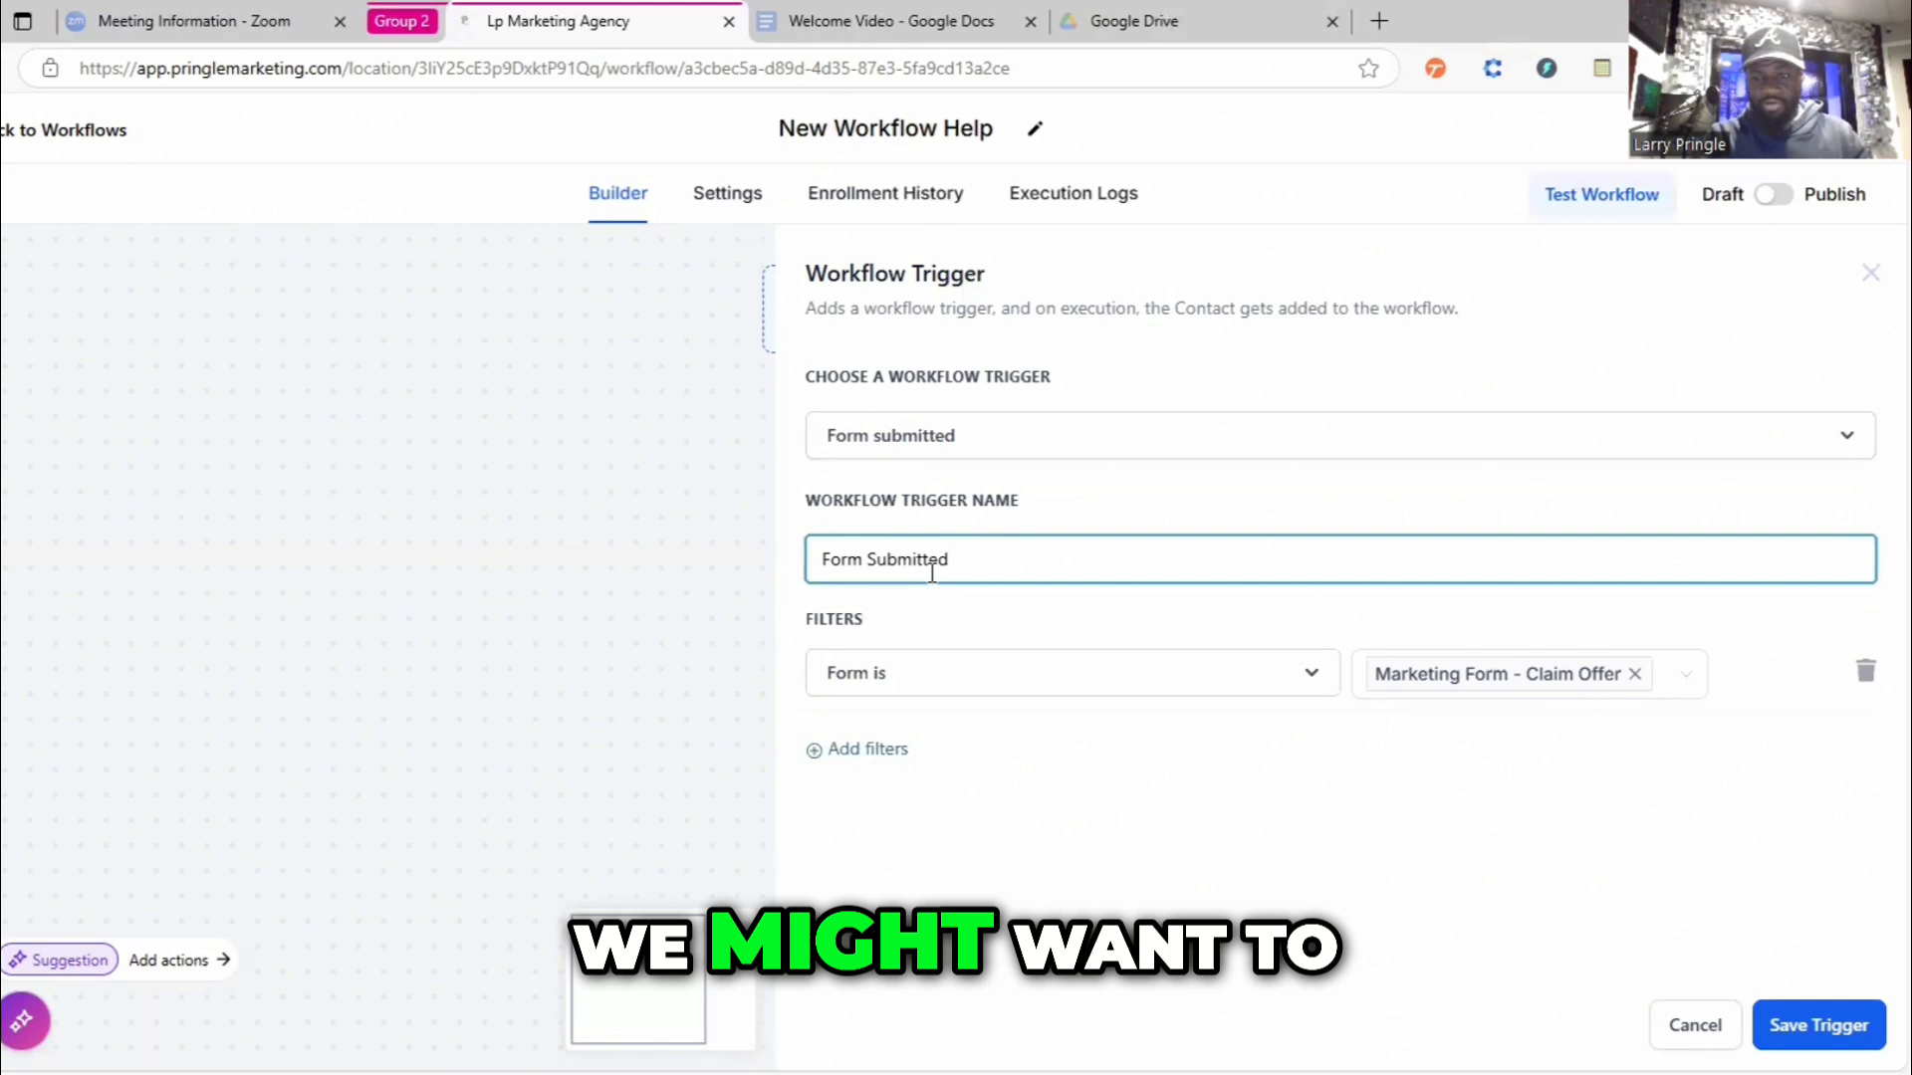
key(BackSpace)
key(BackSpace)
key(BackSpace)
key(BackSpace)
key(BackSpace)
key(BackSpace)
key(BackSpace)
key(BackSpace)
key(BackSpace)
key(BackSpace)
key(BackSpace)
key(BackSpace)
key(BackSpace)
key(BackSpace)
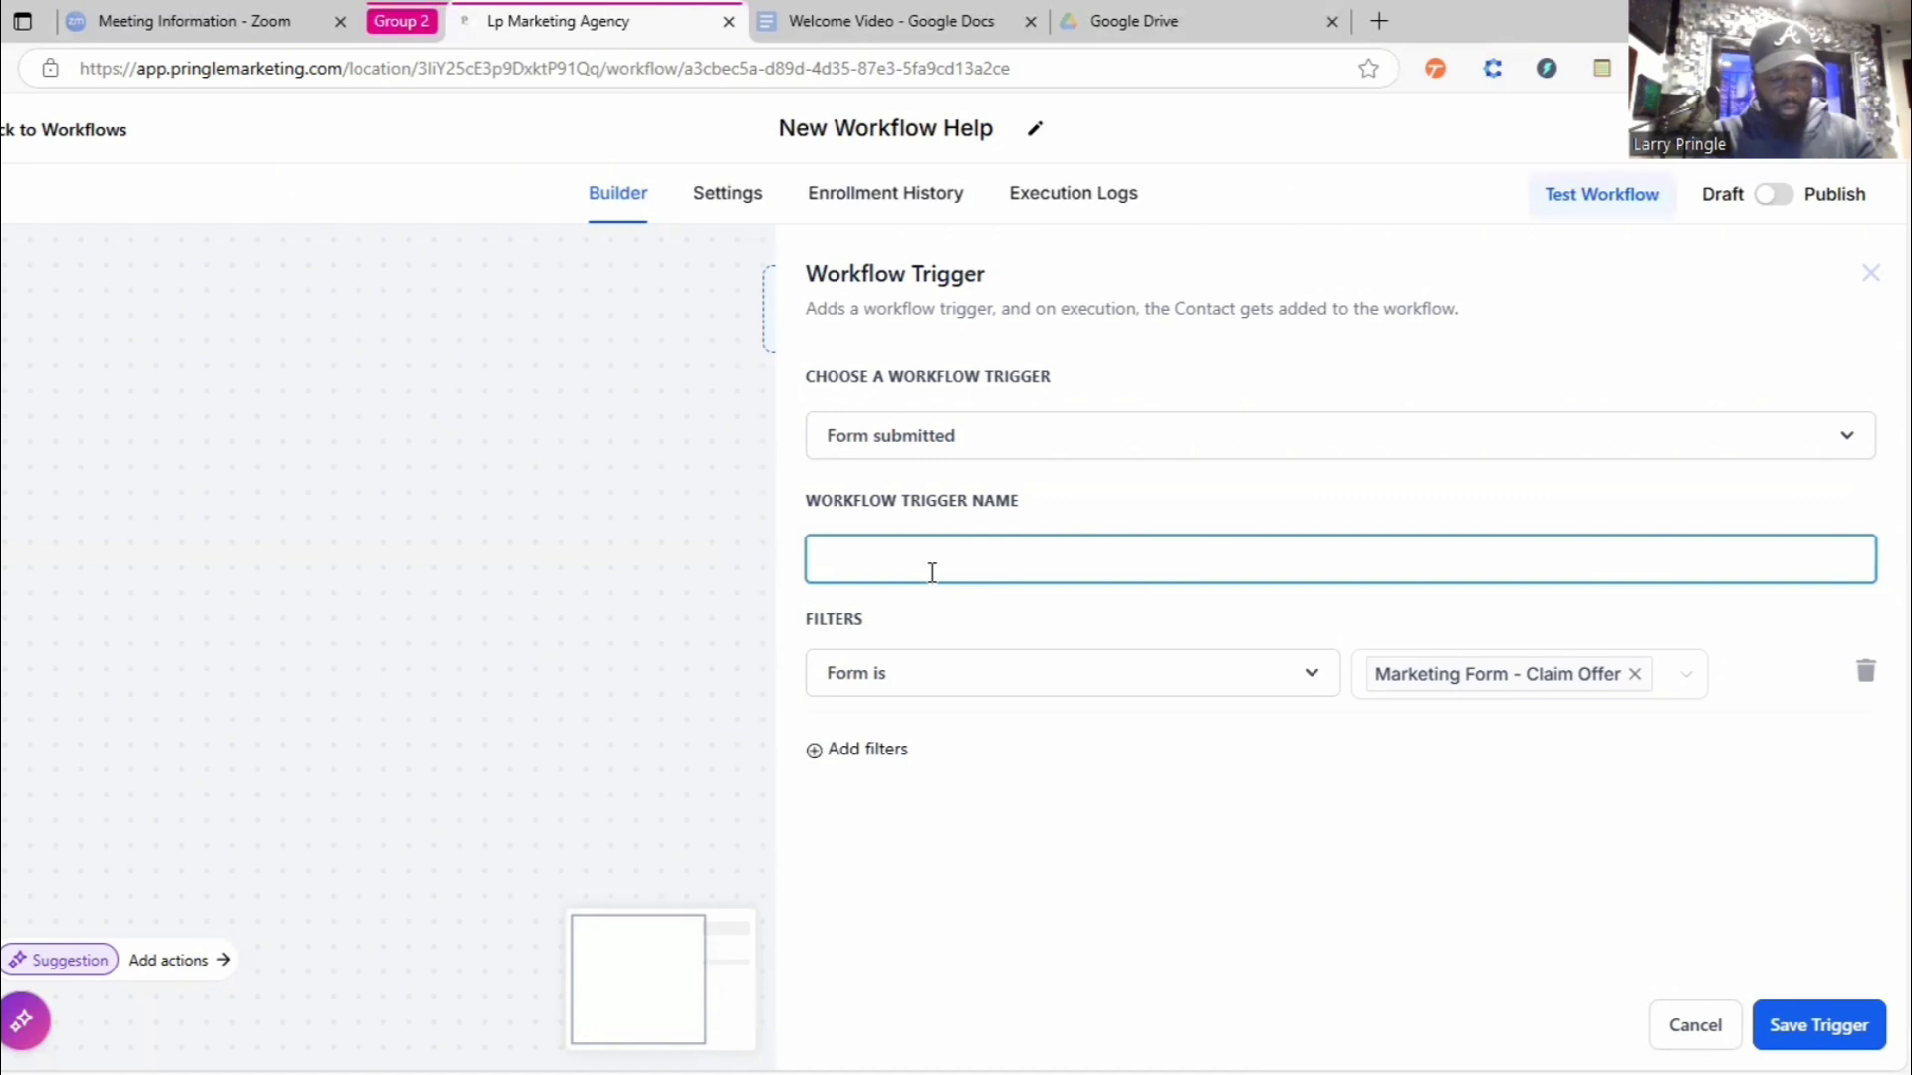
text(Help)
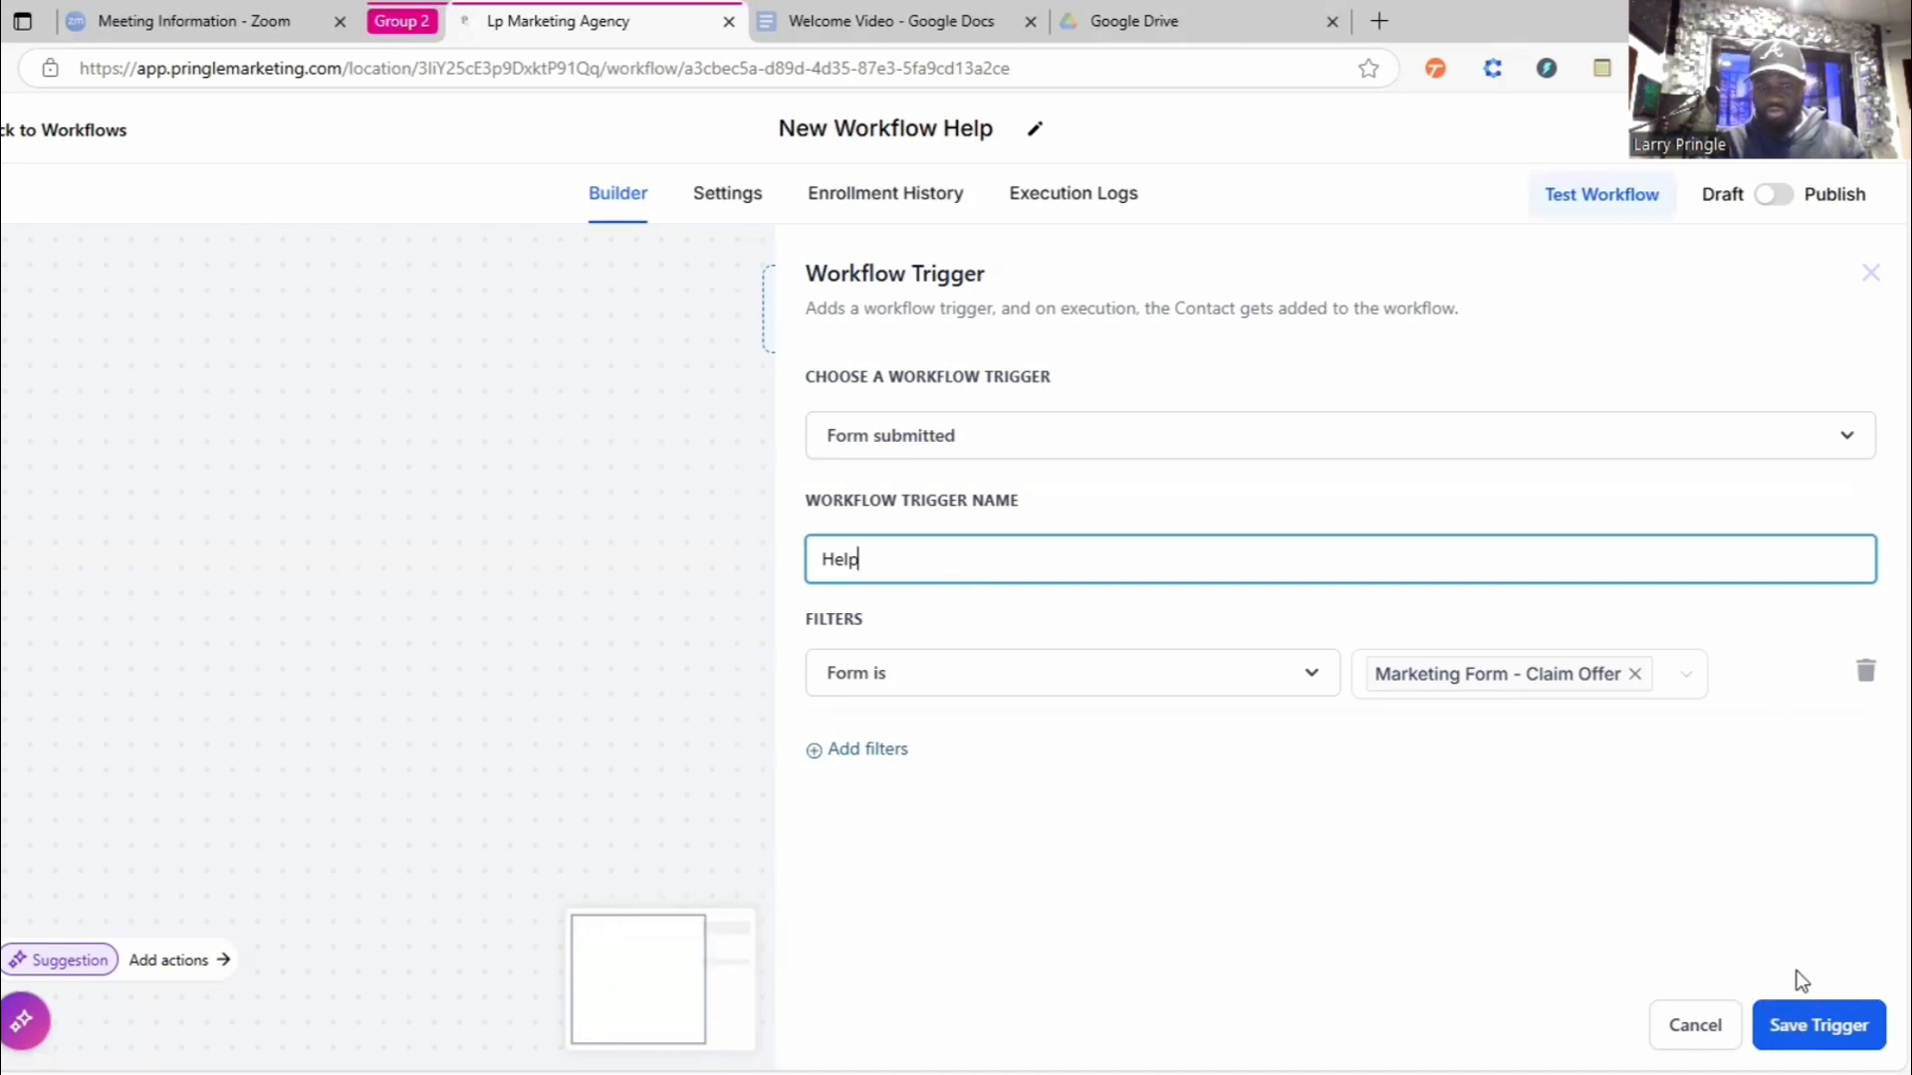
click(1792, 1034)
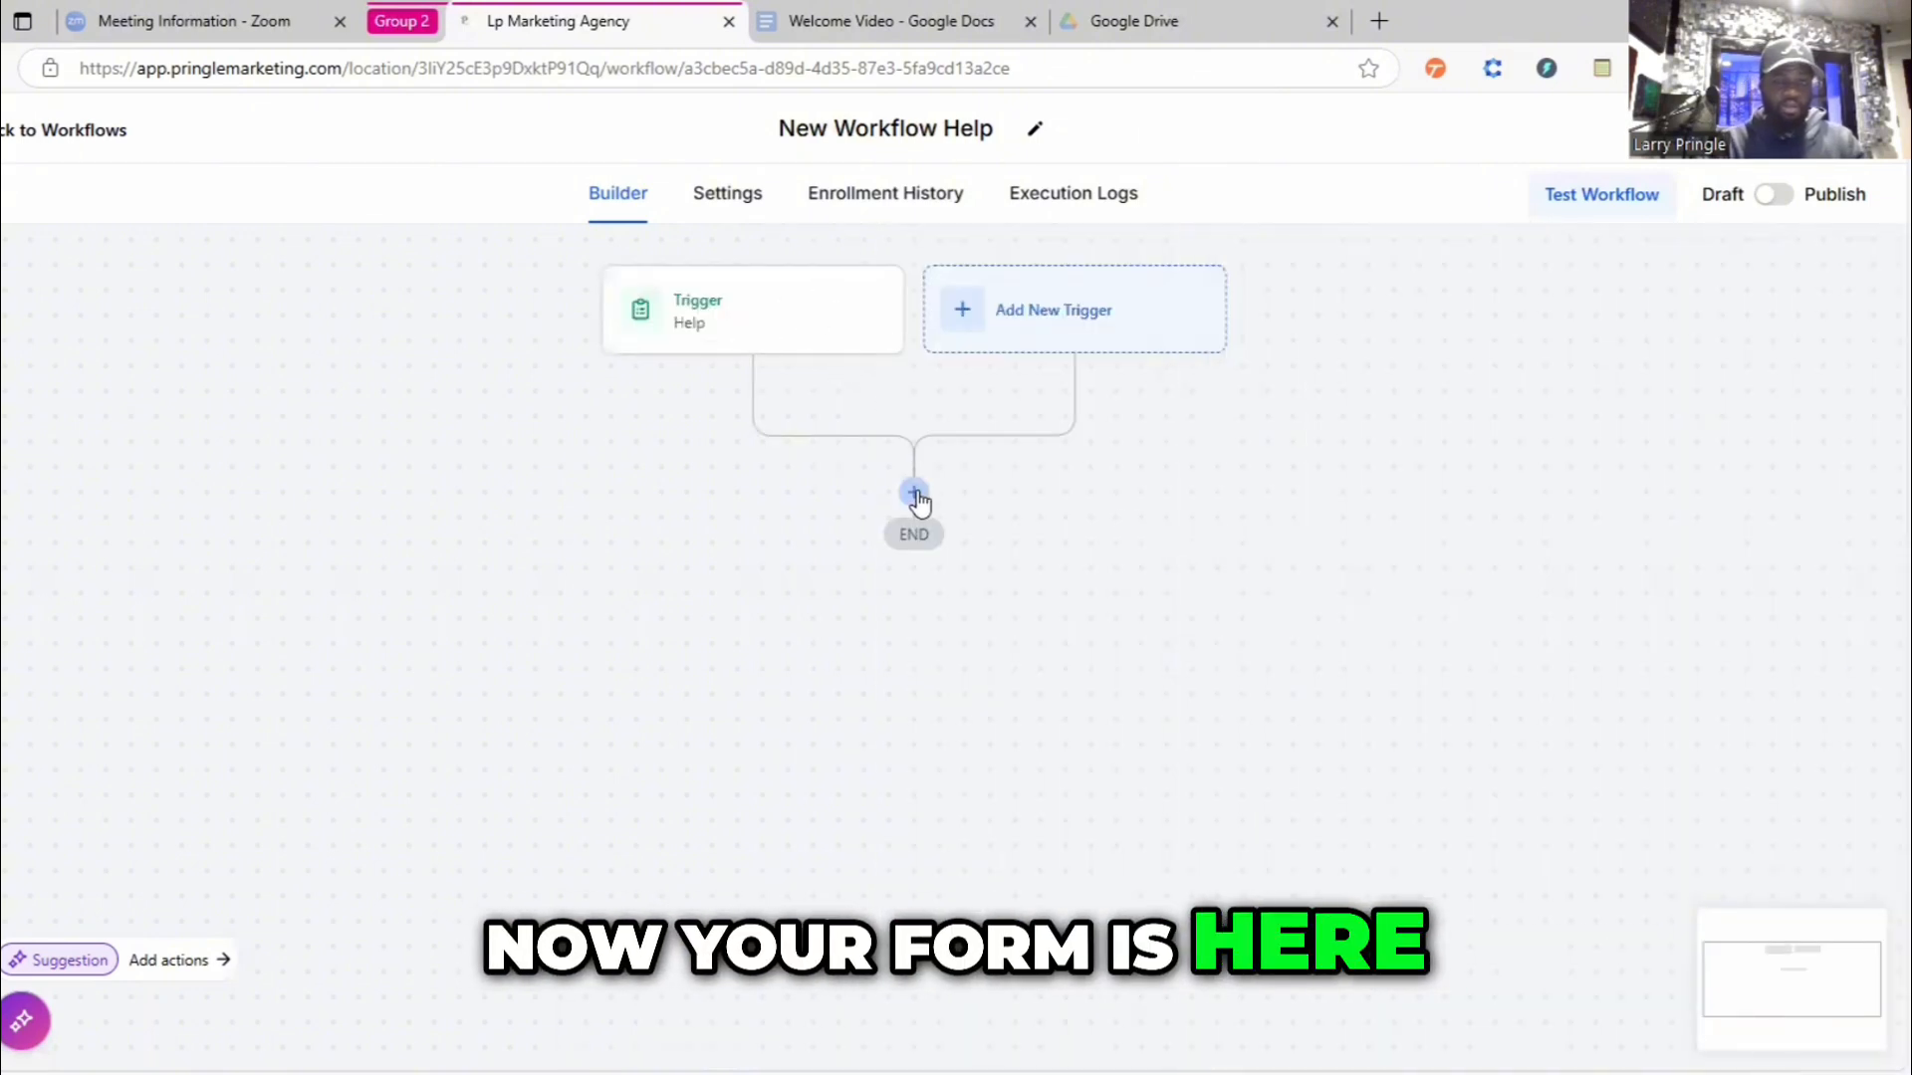
- Insert an Add Contact Tag action below the trigger, create the new tag "help" for it and save the action
click(915, 493)
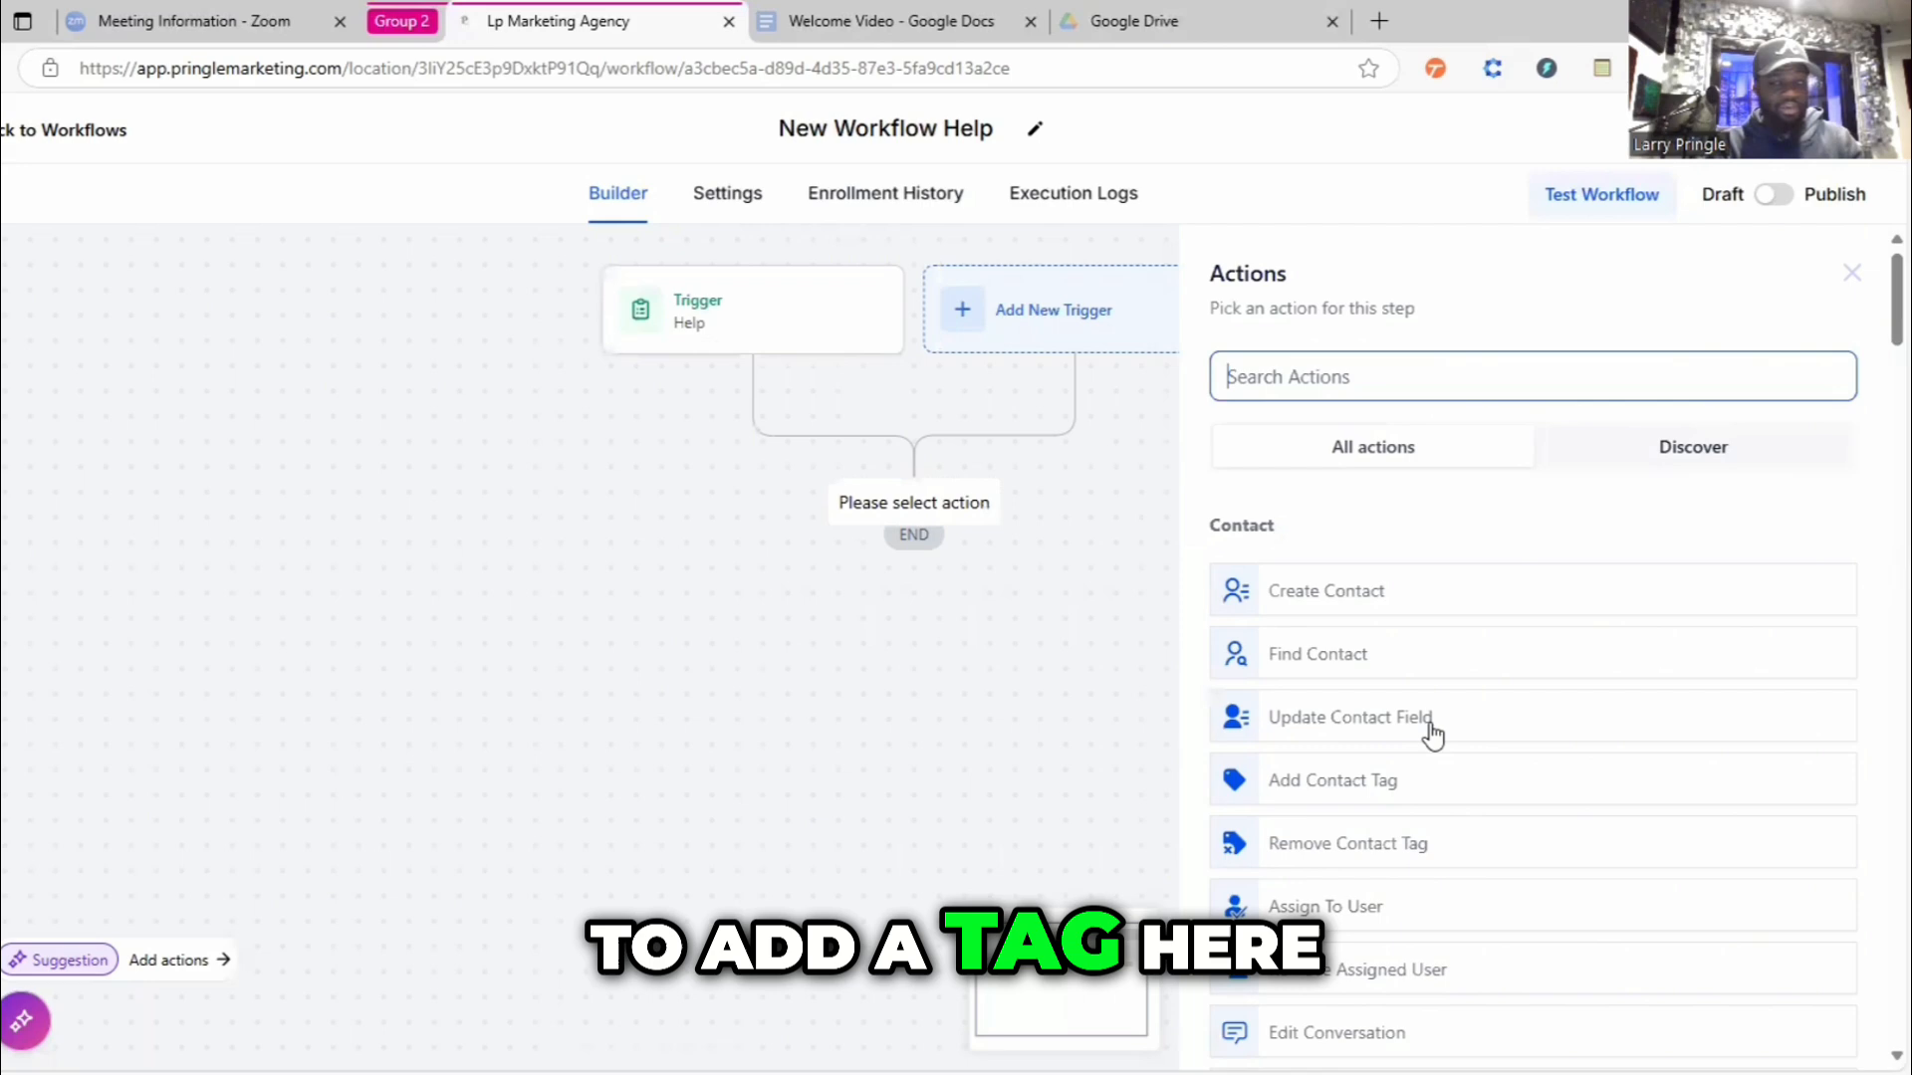
click(1293, 780)
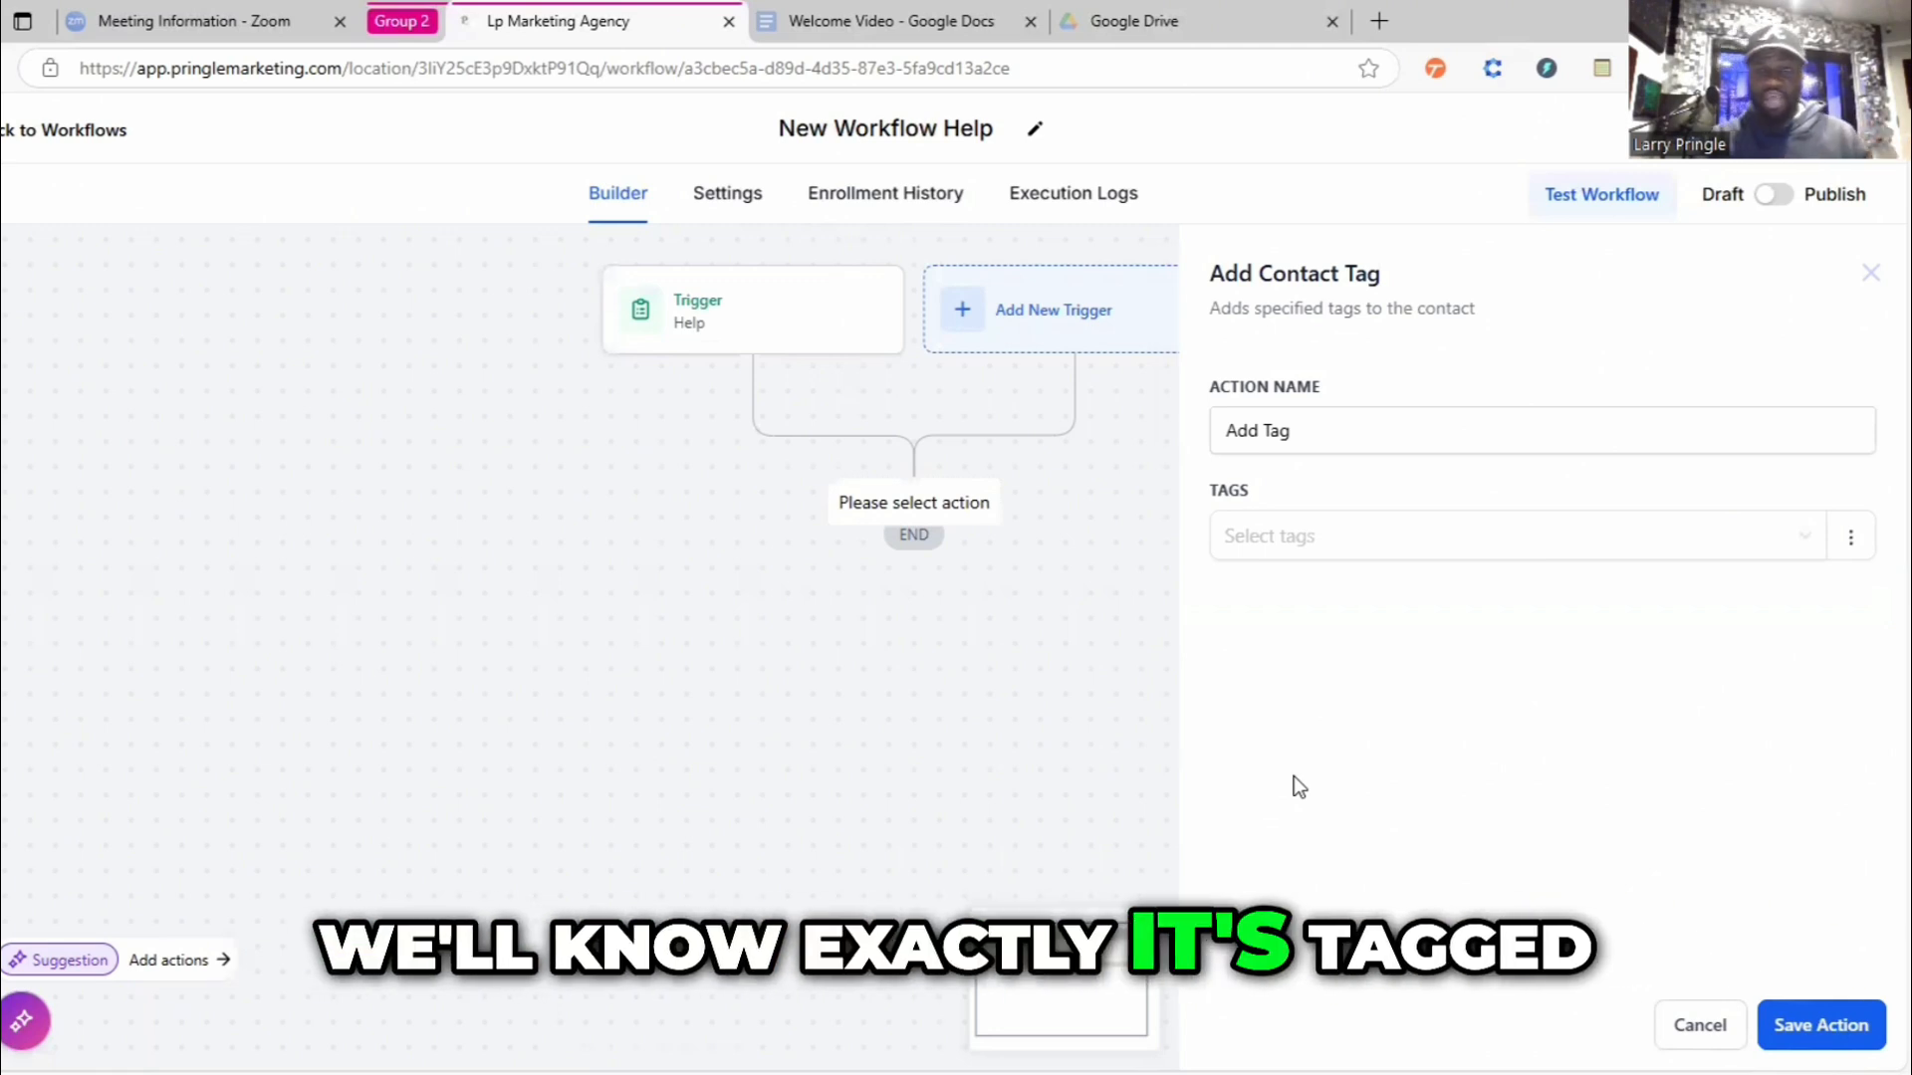
click(1261, 539)
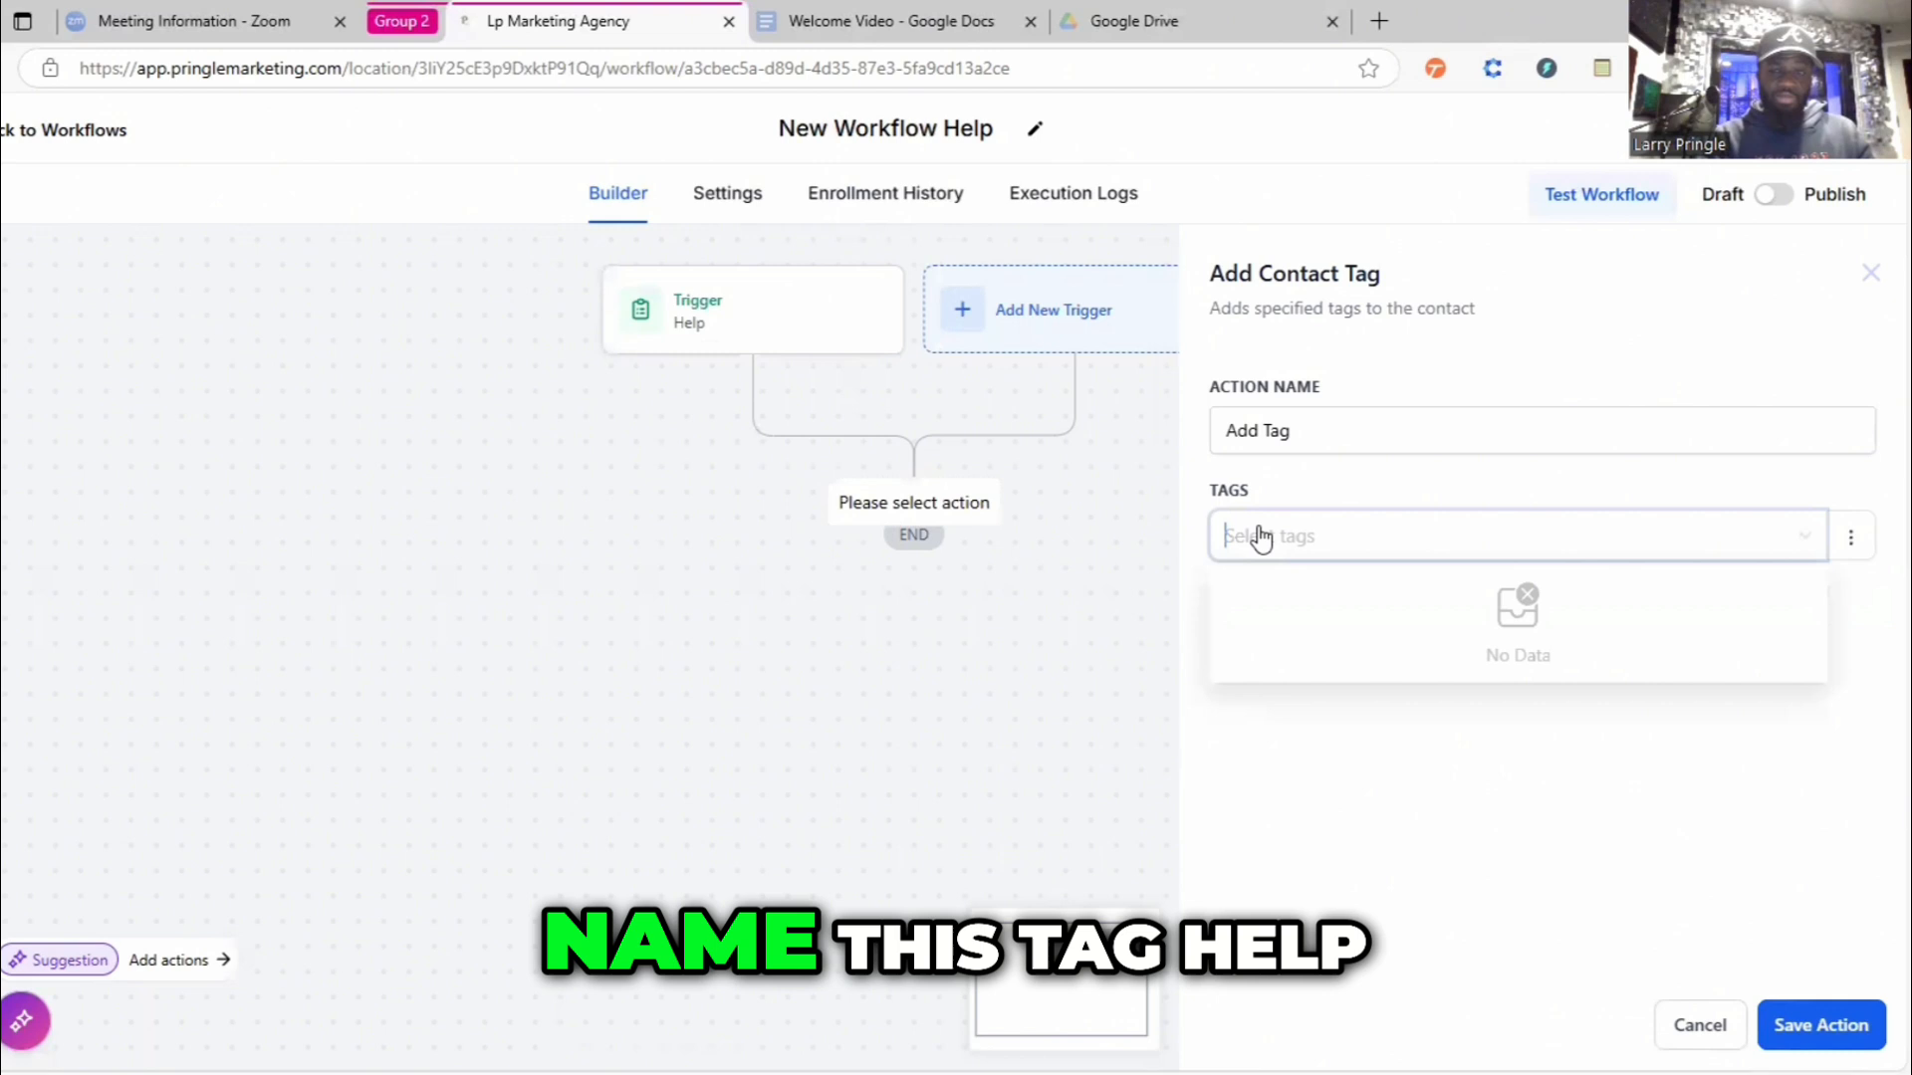
text(H)
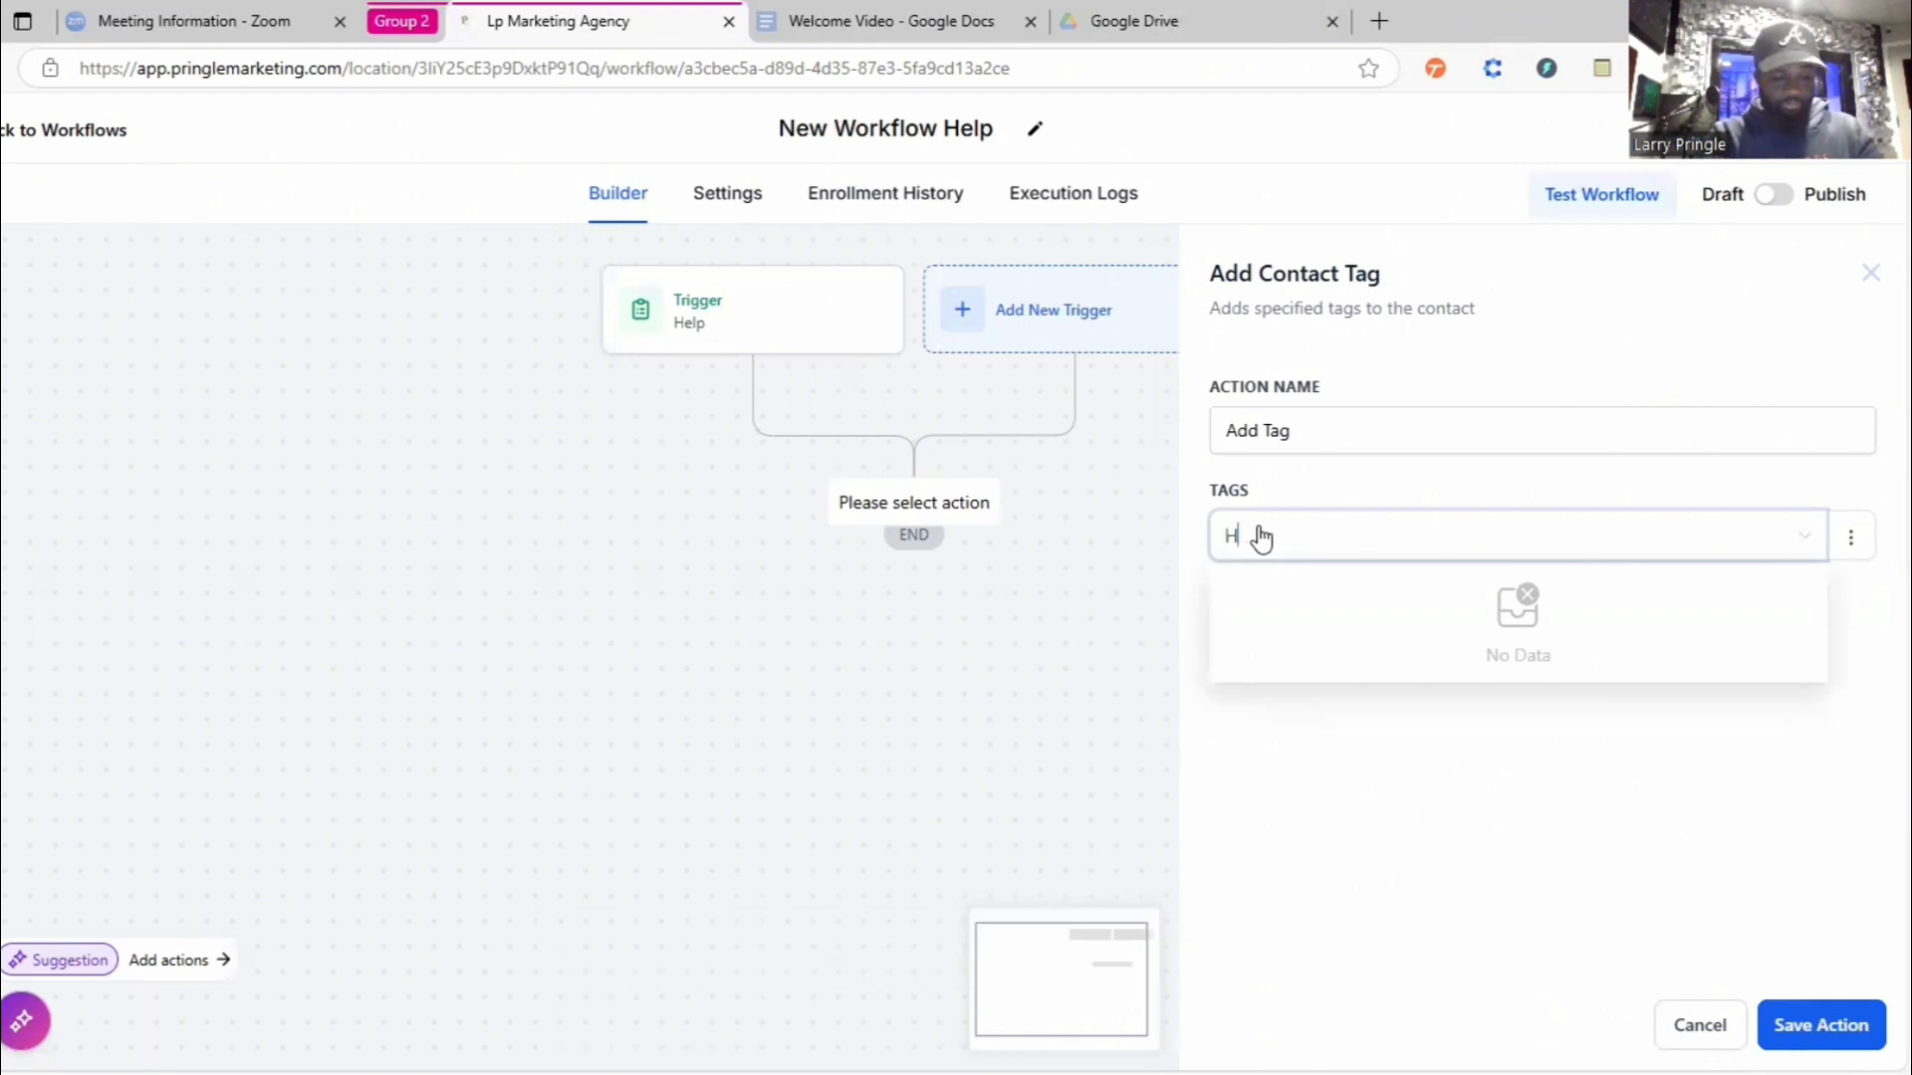
text(elp)
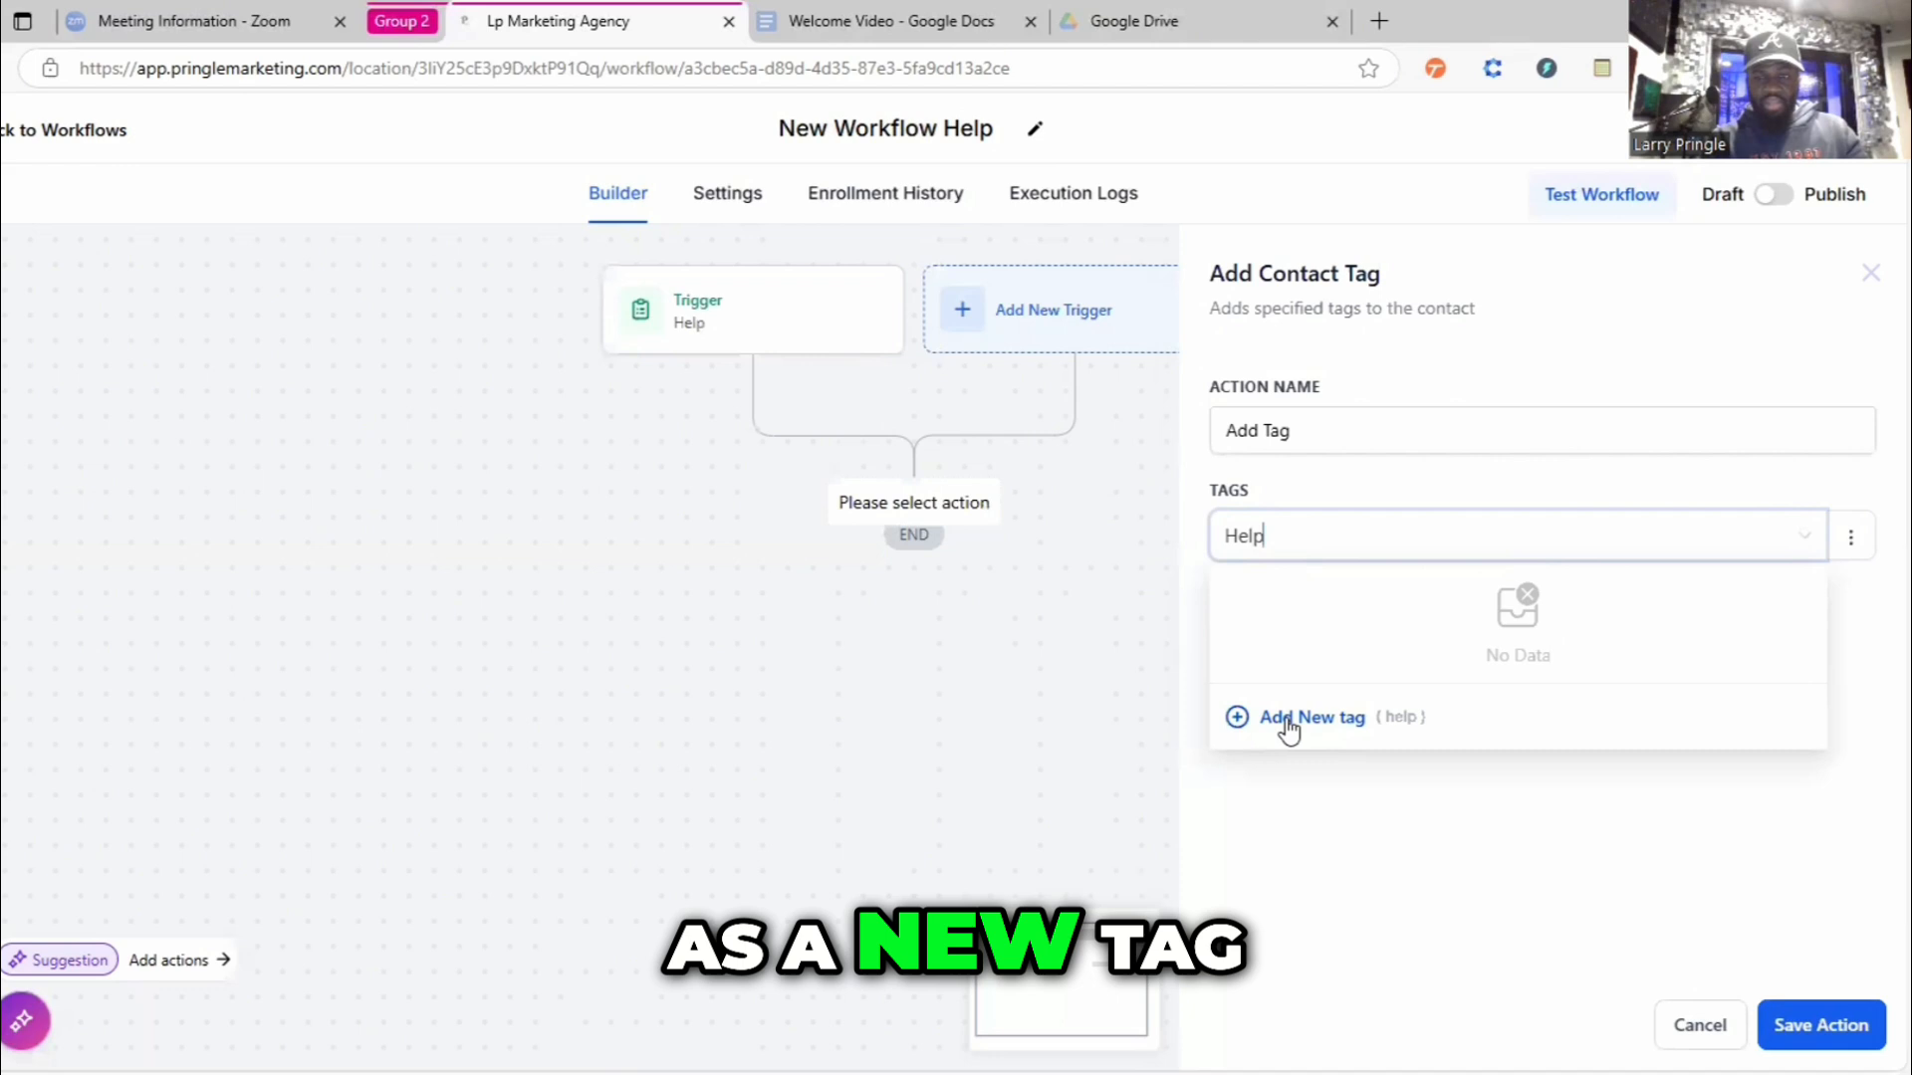
click(1284, 719)
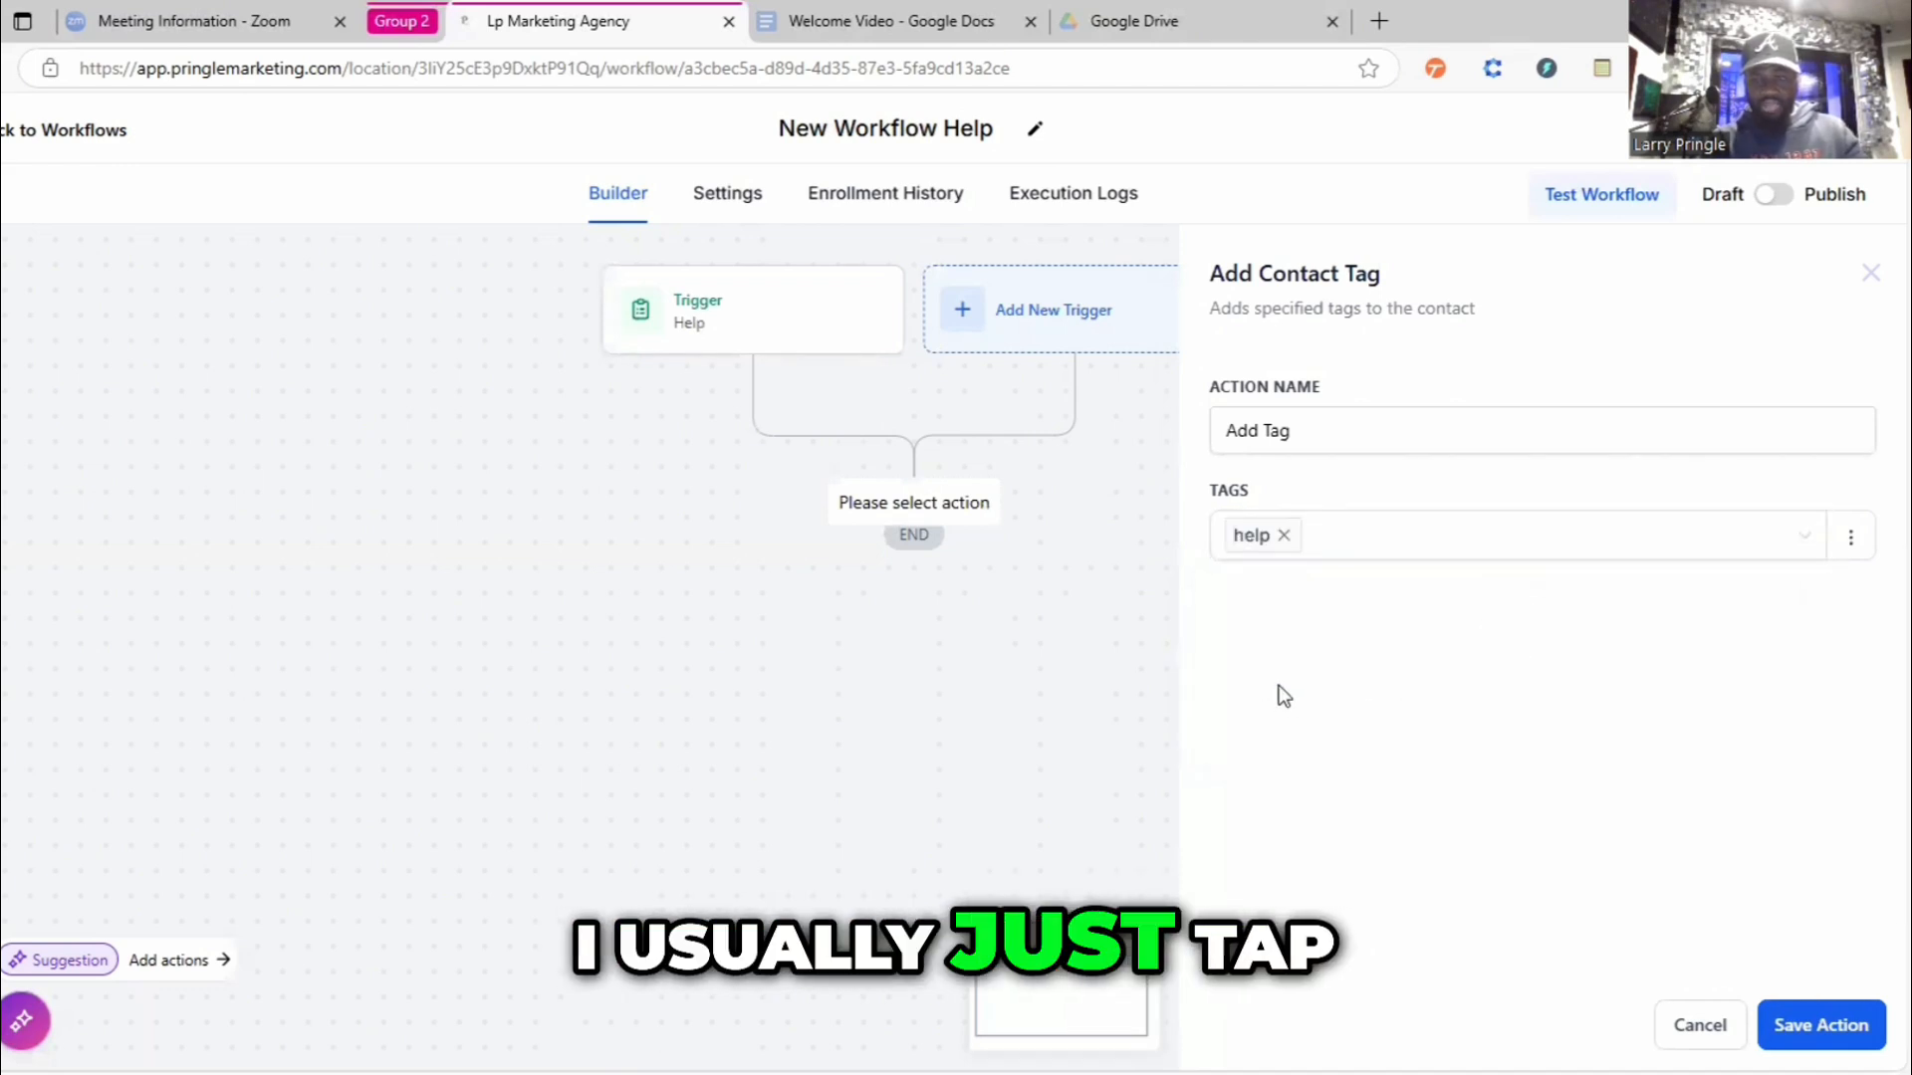
click(1808, 1022)
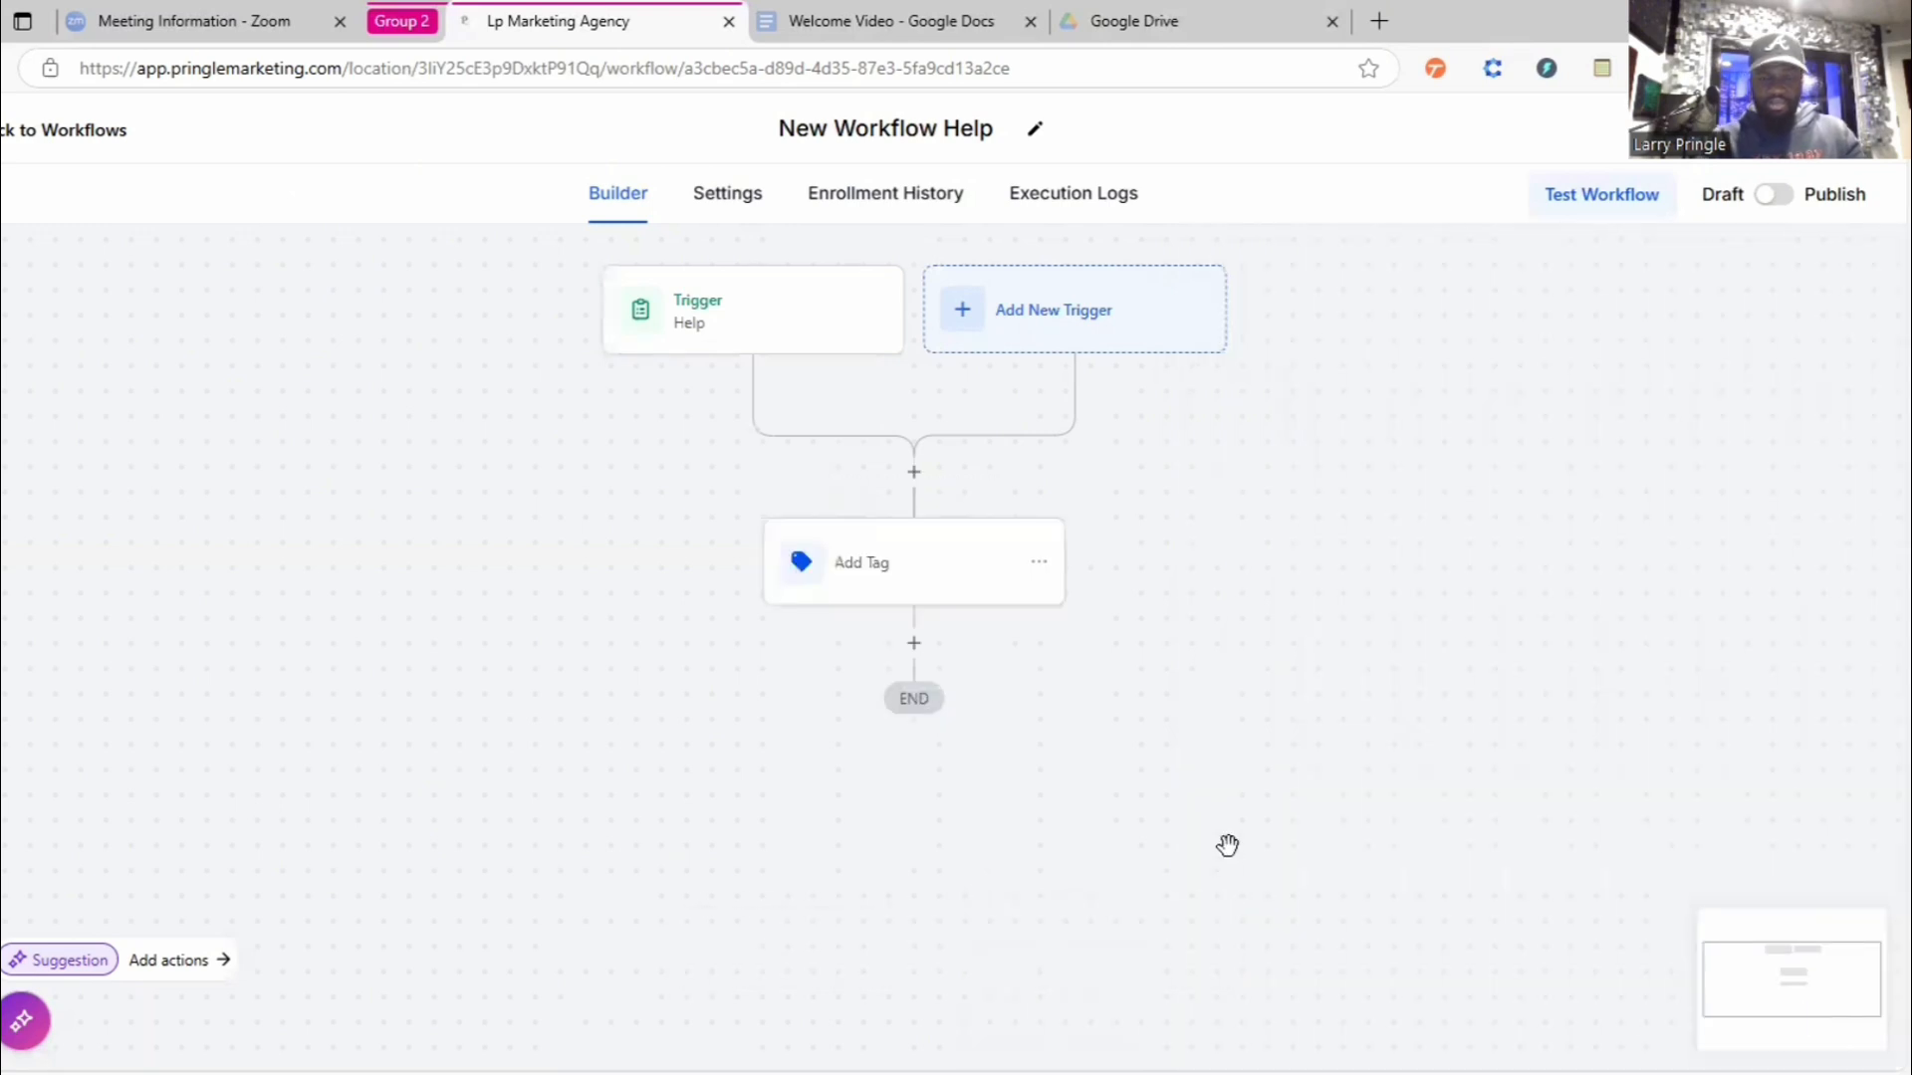
- Rename the Add Tag action to "Help Tag" and save the action
click(858, 578)
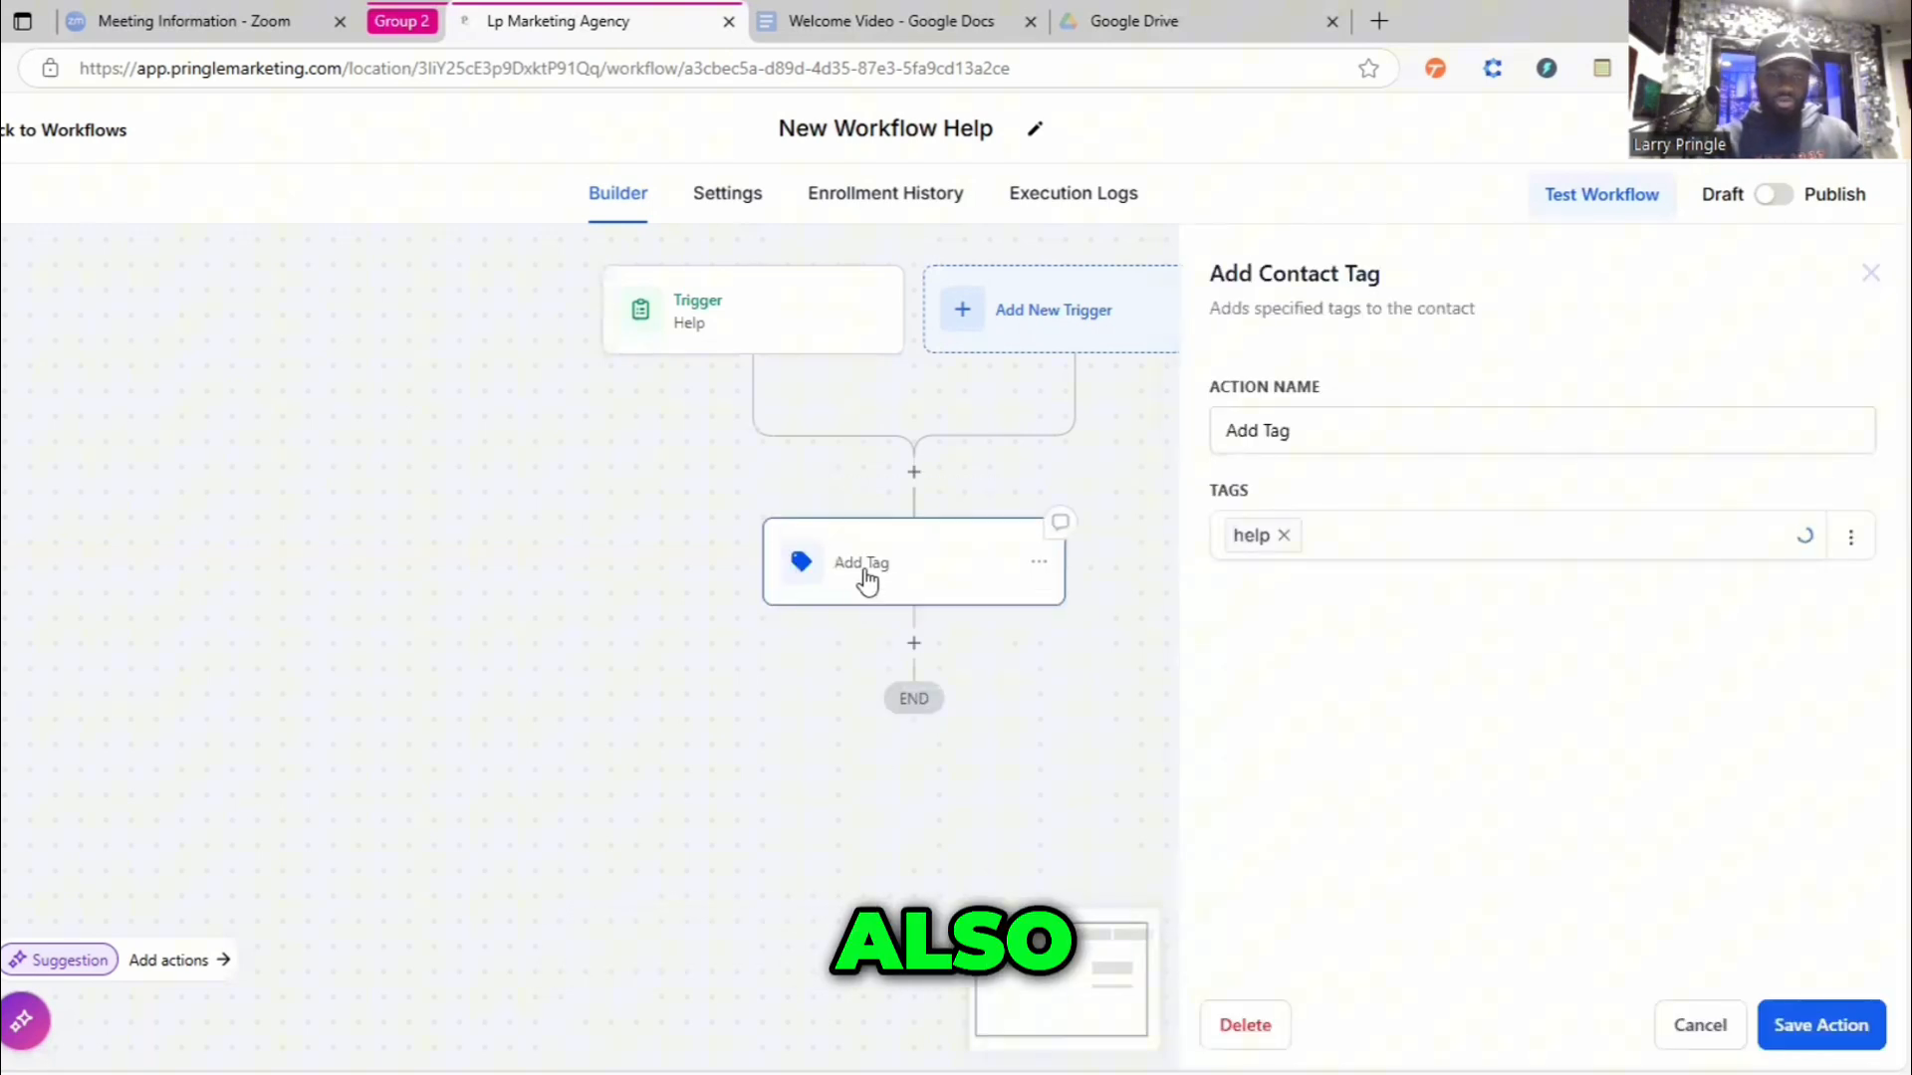
click(1305, 442)
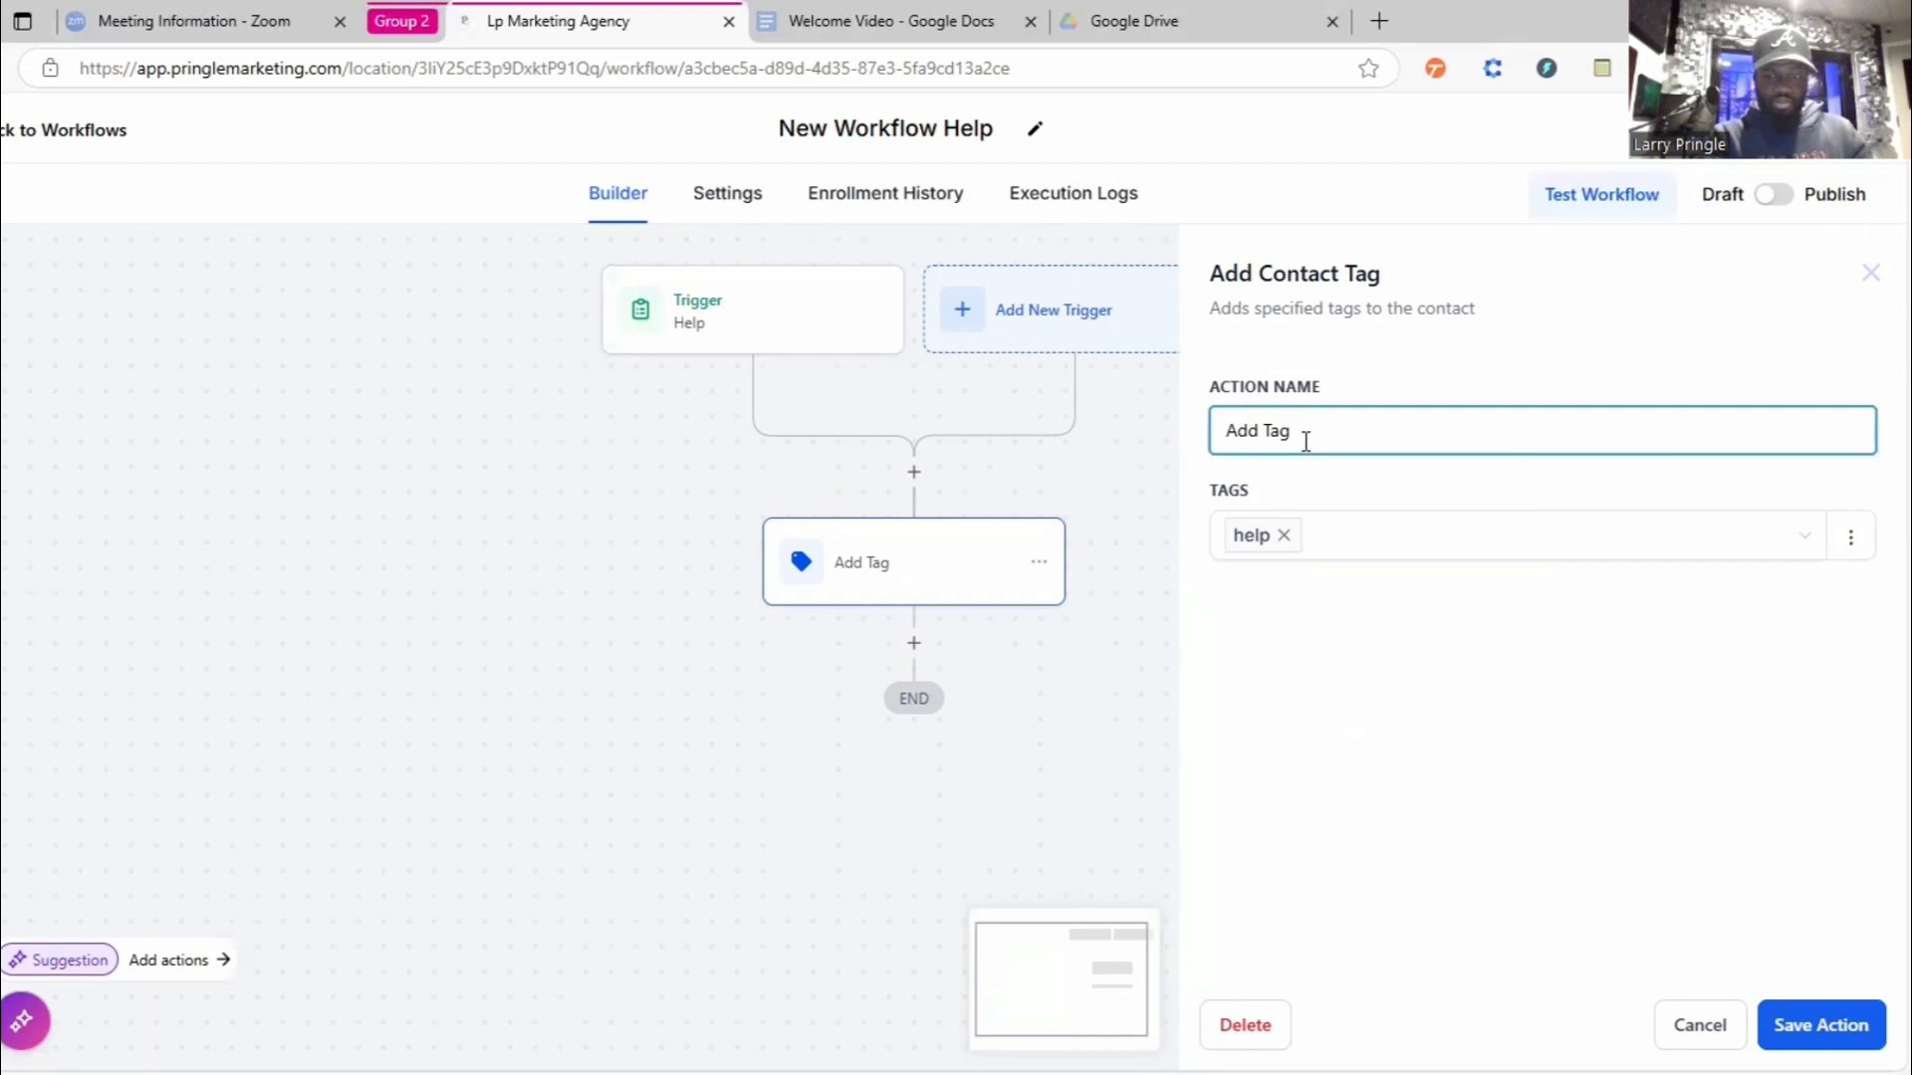
key(BackSpace)
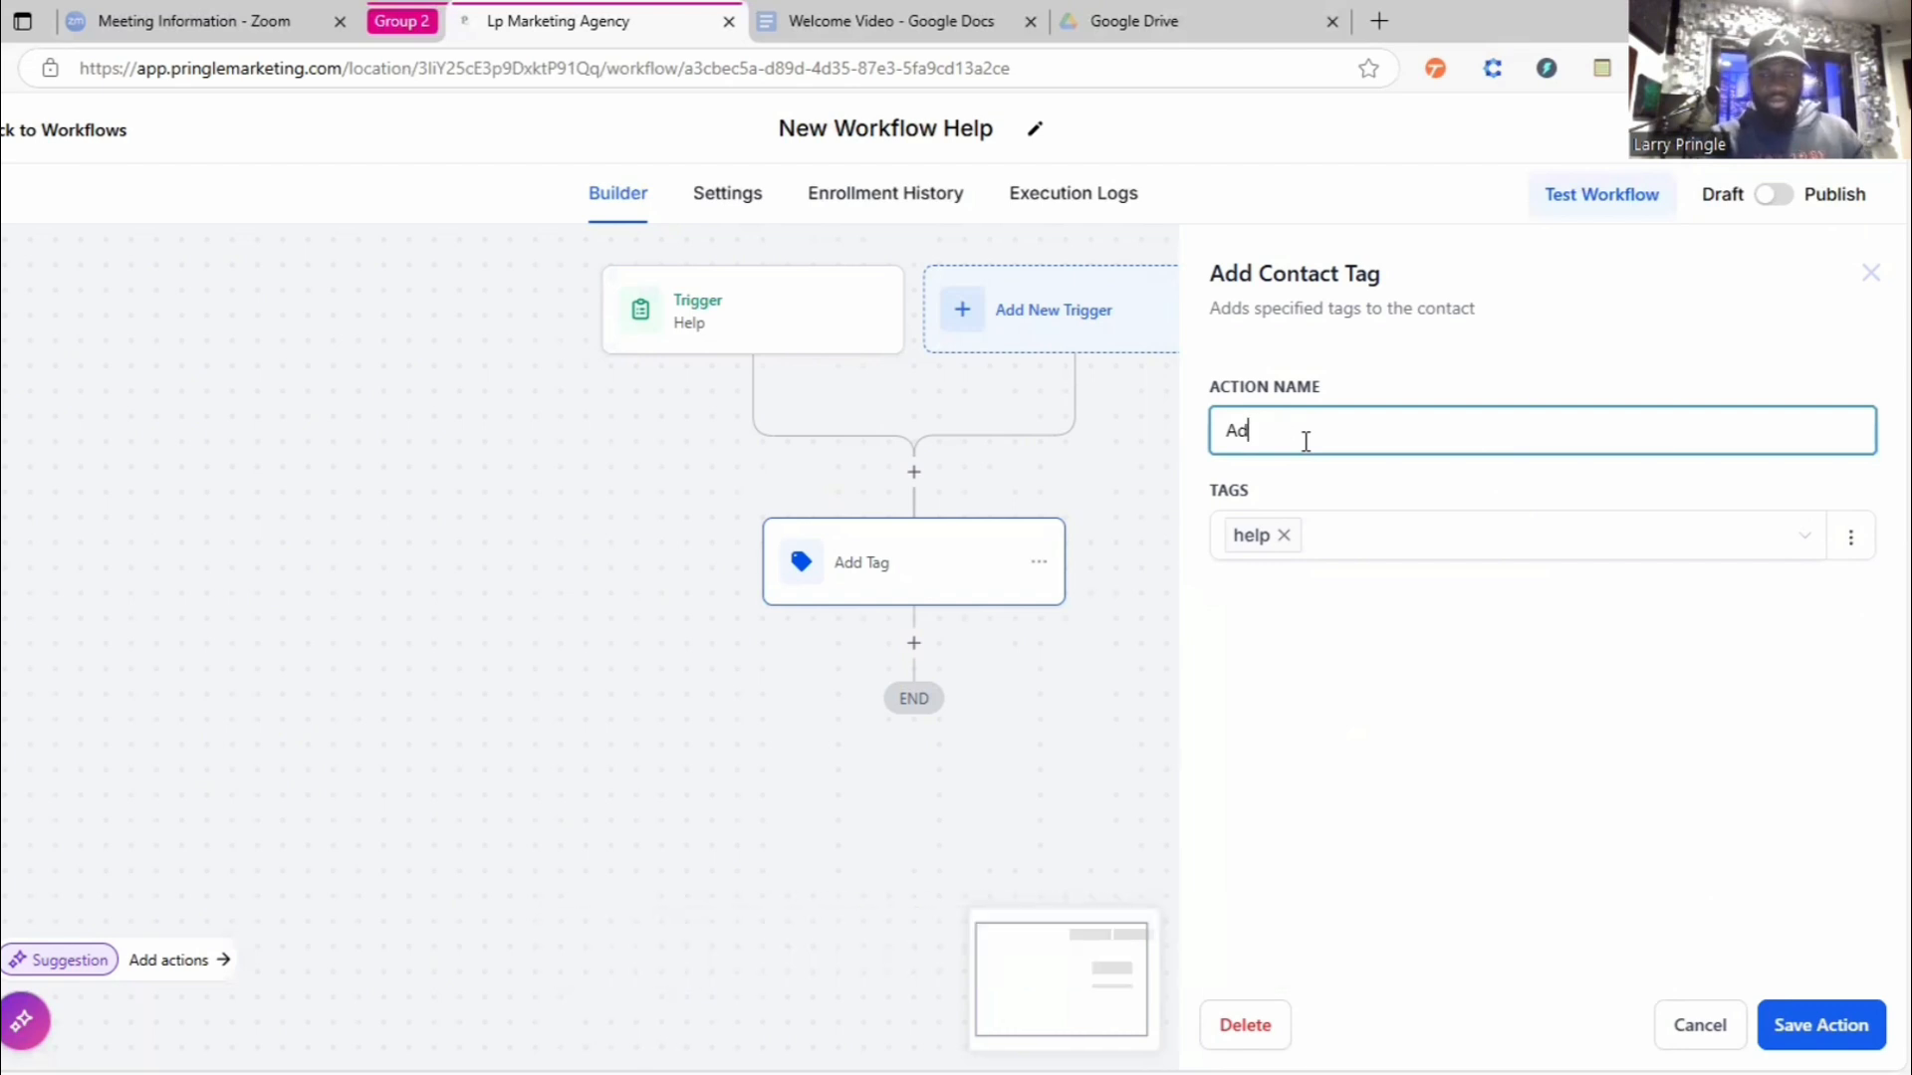
key(BackSpace)
key(BackSpace)
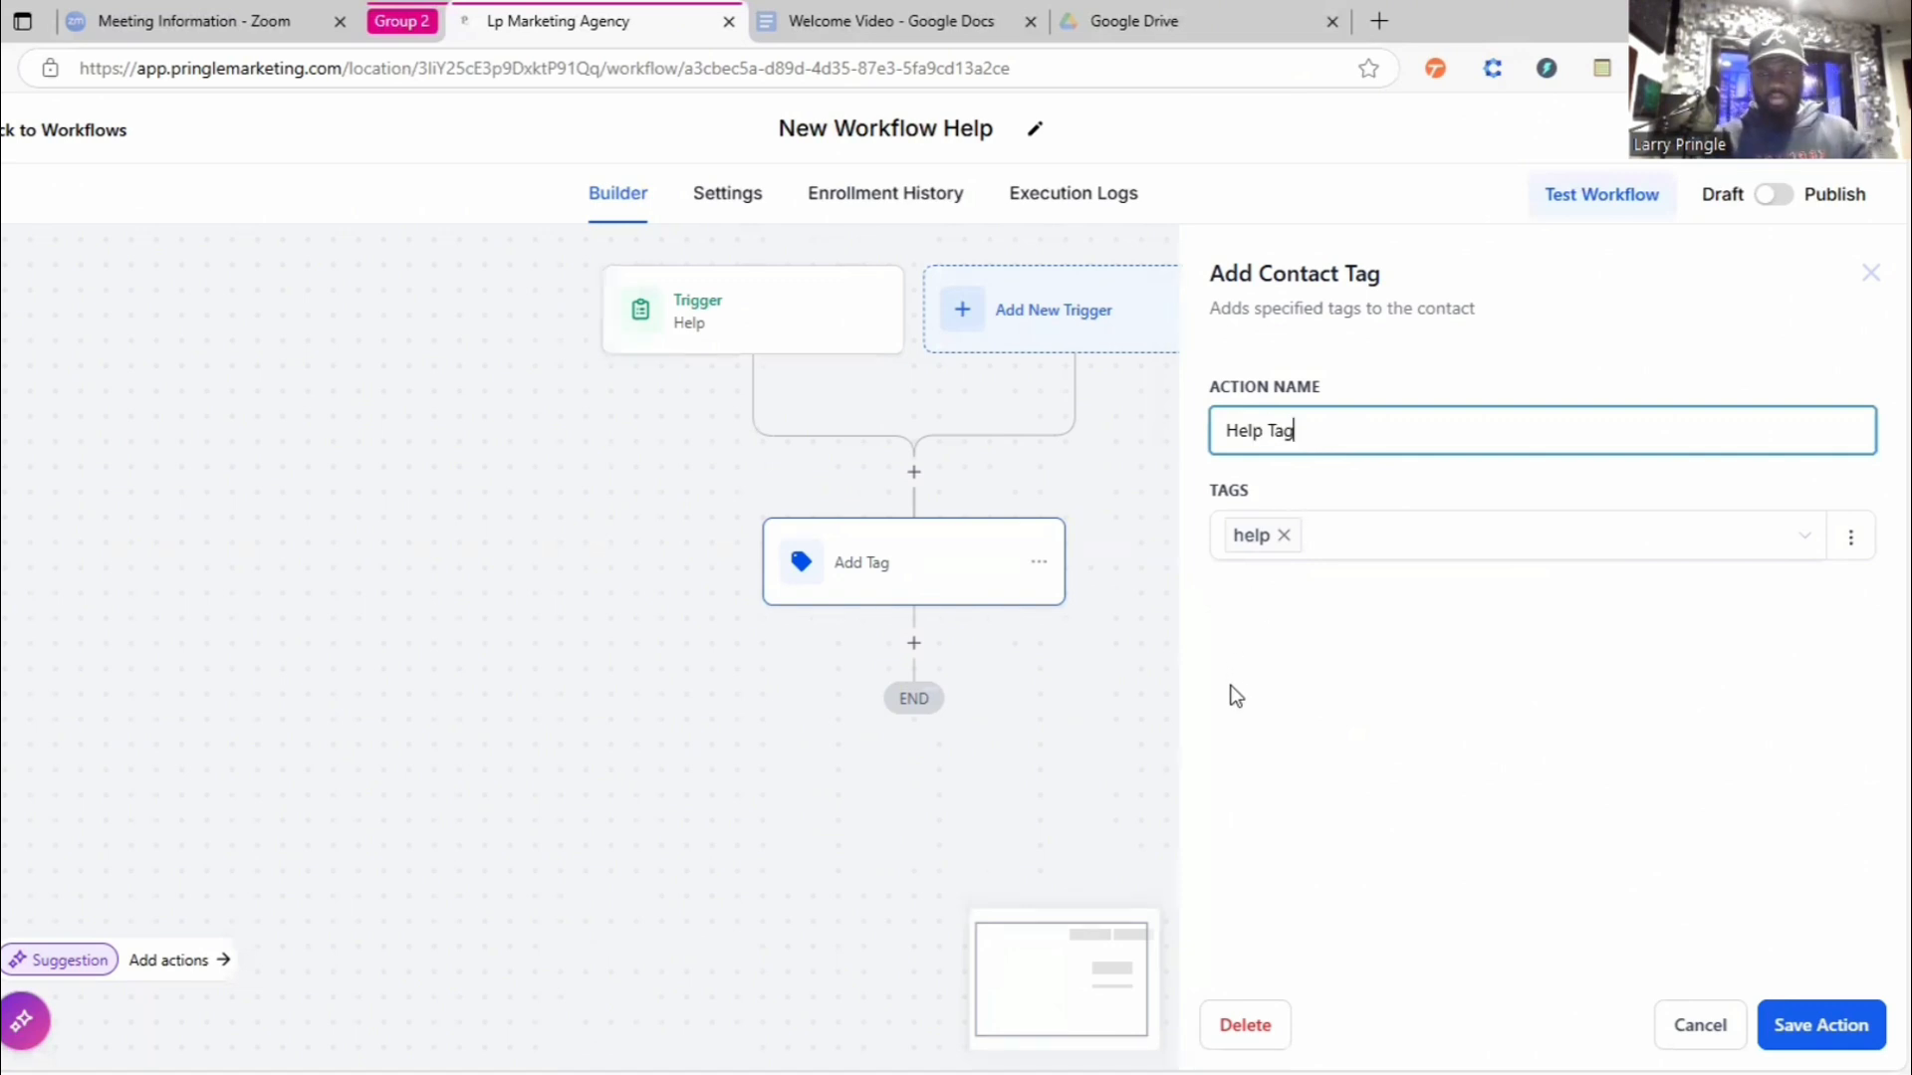
click(1322, 716)
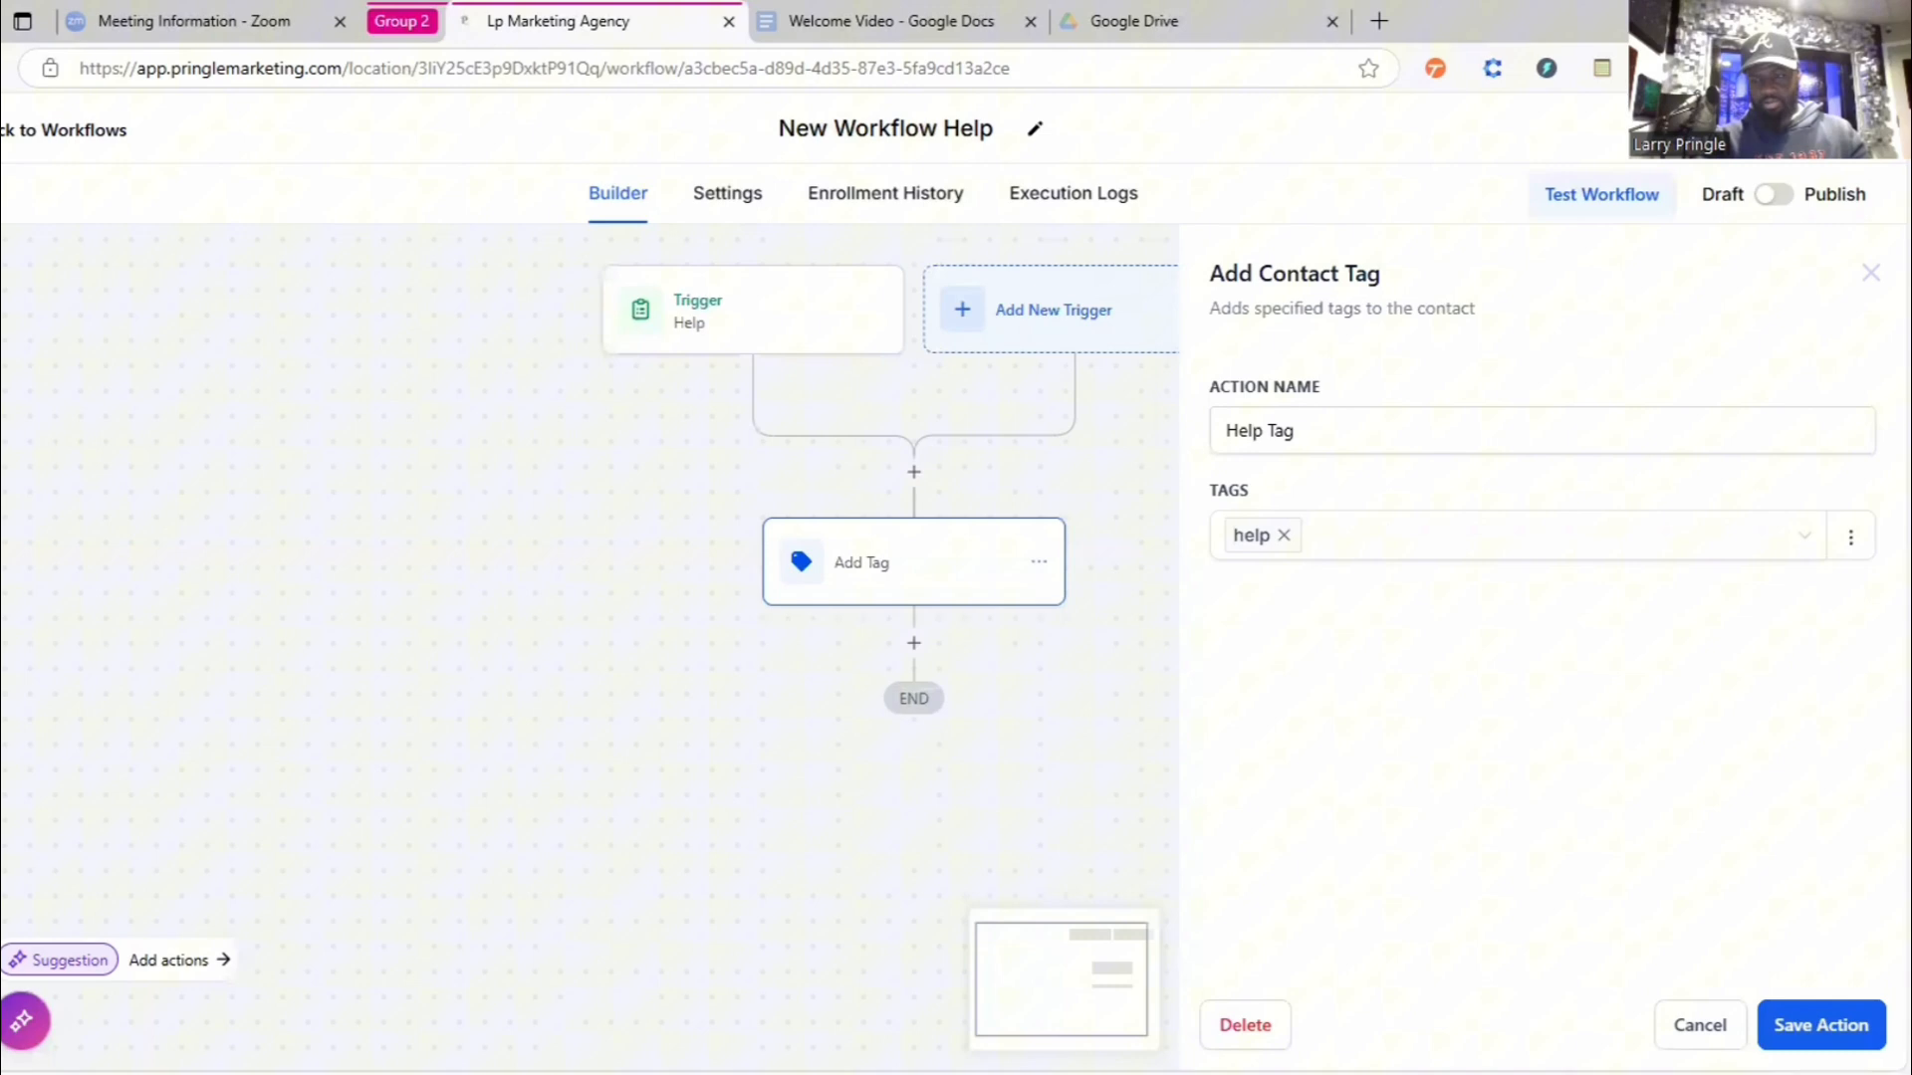
click(1816, 1032)
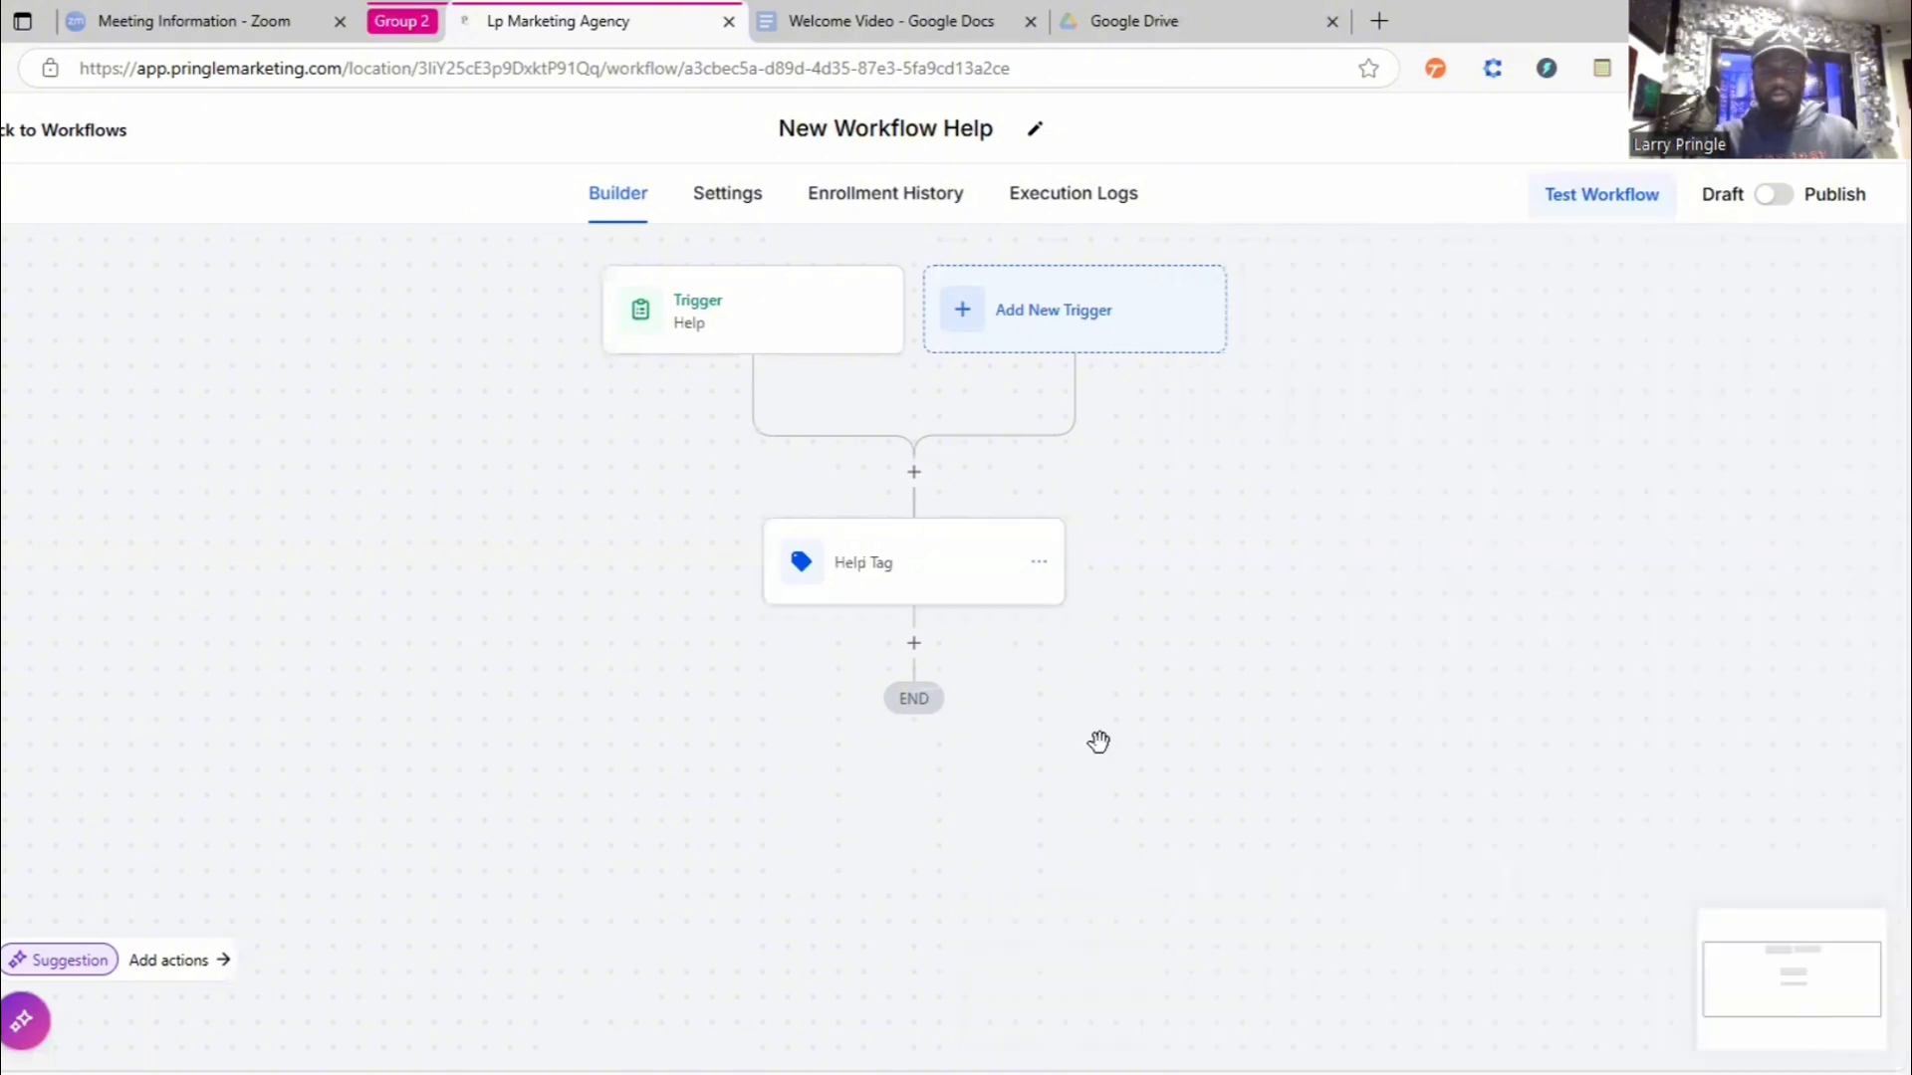
- Insert a Send Internal Notification action below Help Tag and set its notification type to Email
click(913, 647)
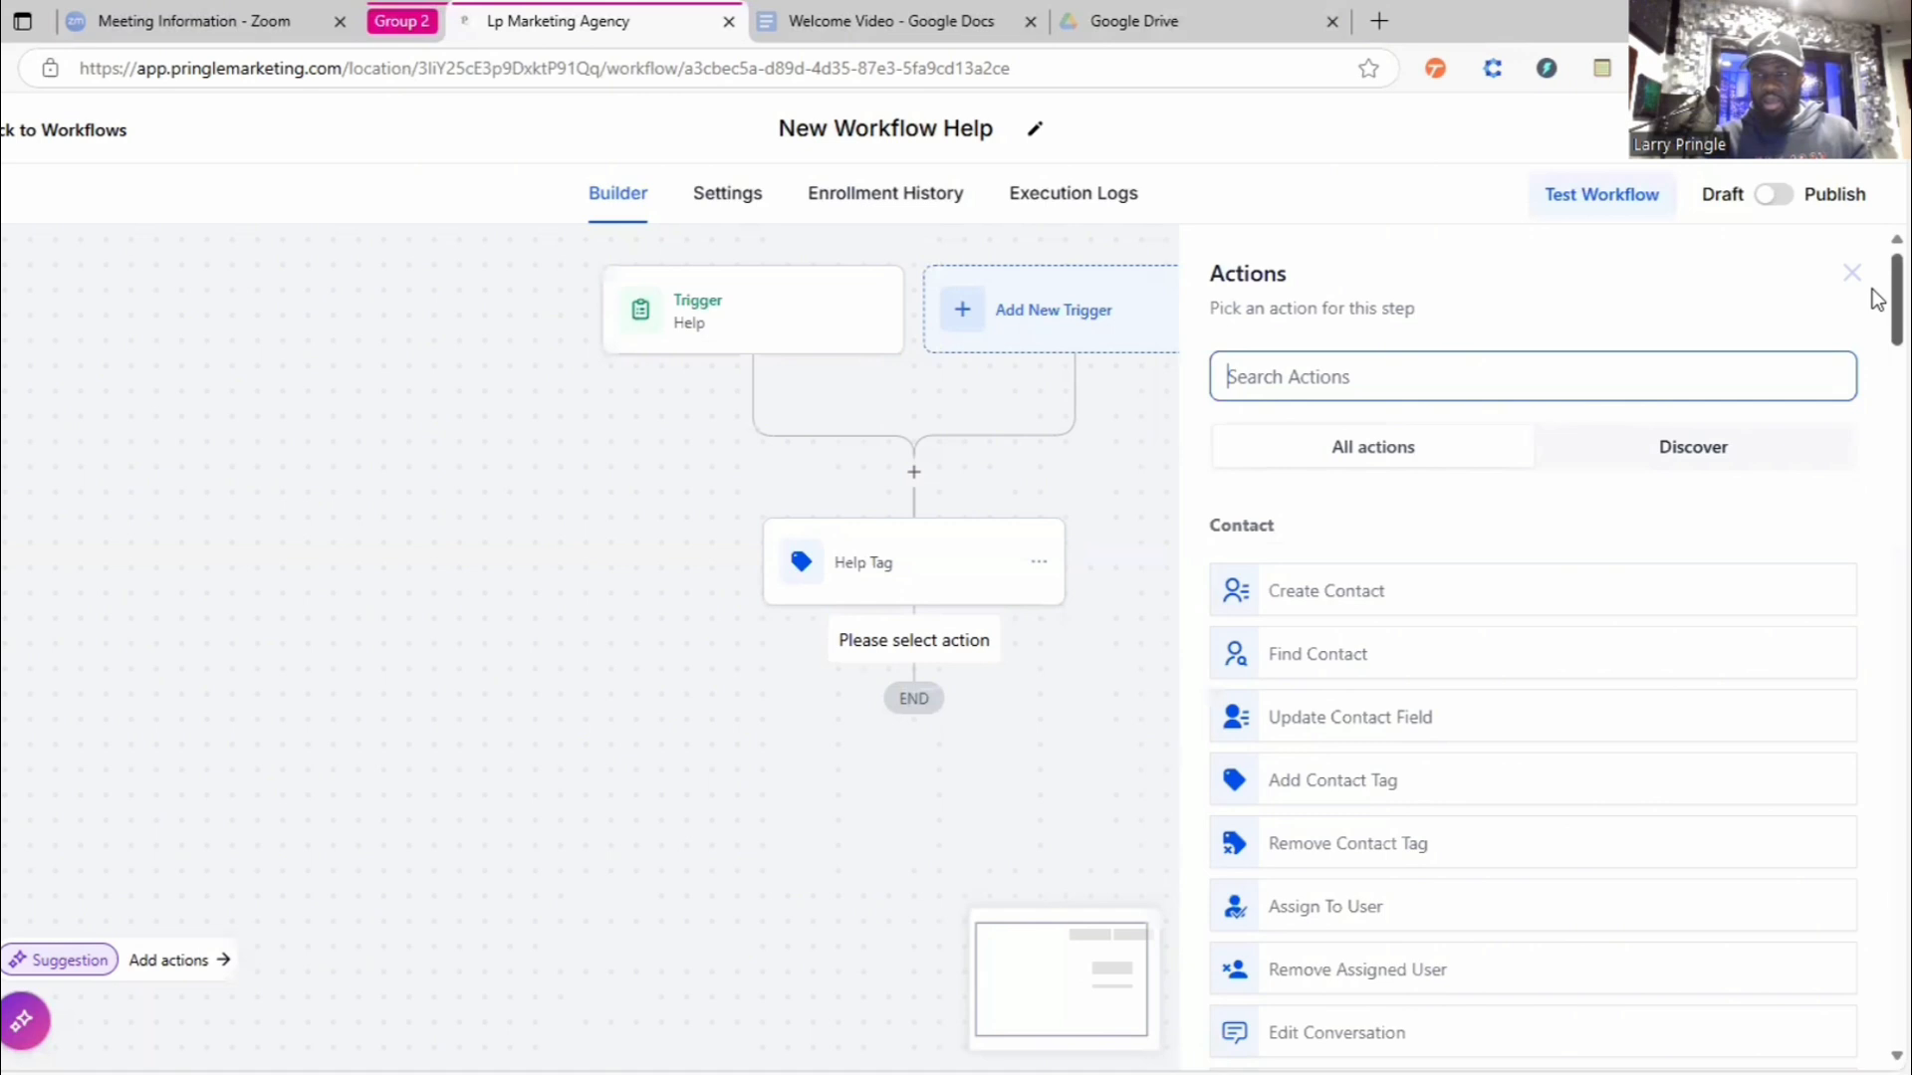
drag(1872, 330, 1872, 478)
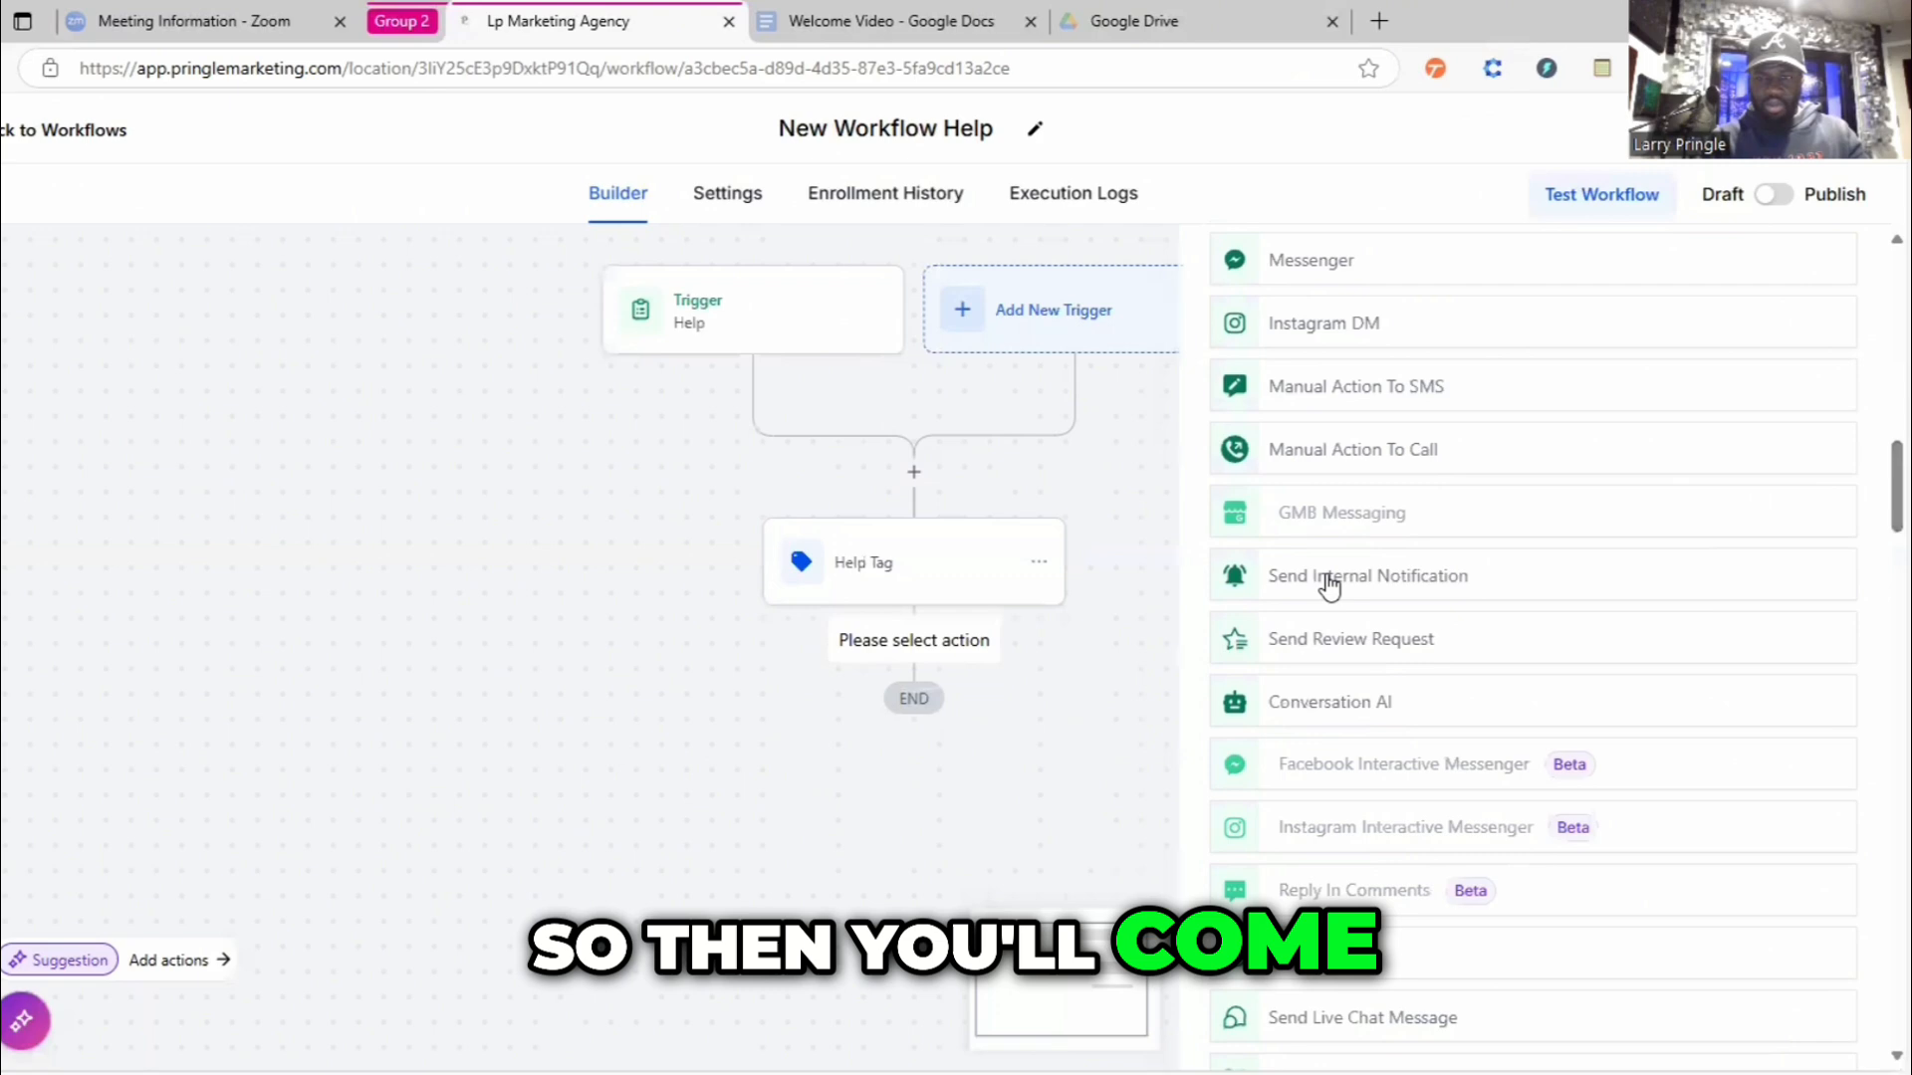
click(1295, 587)
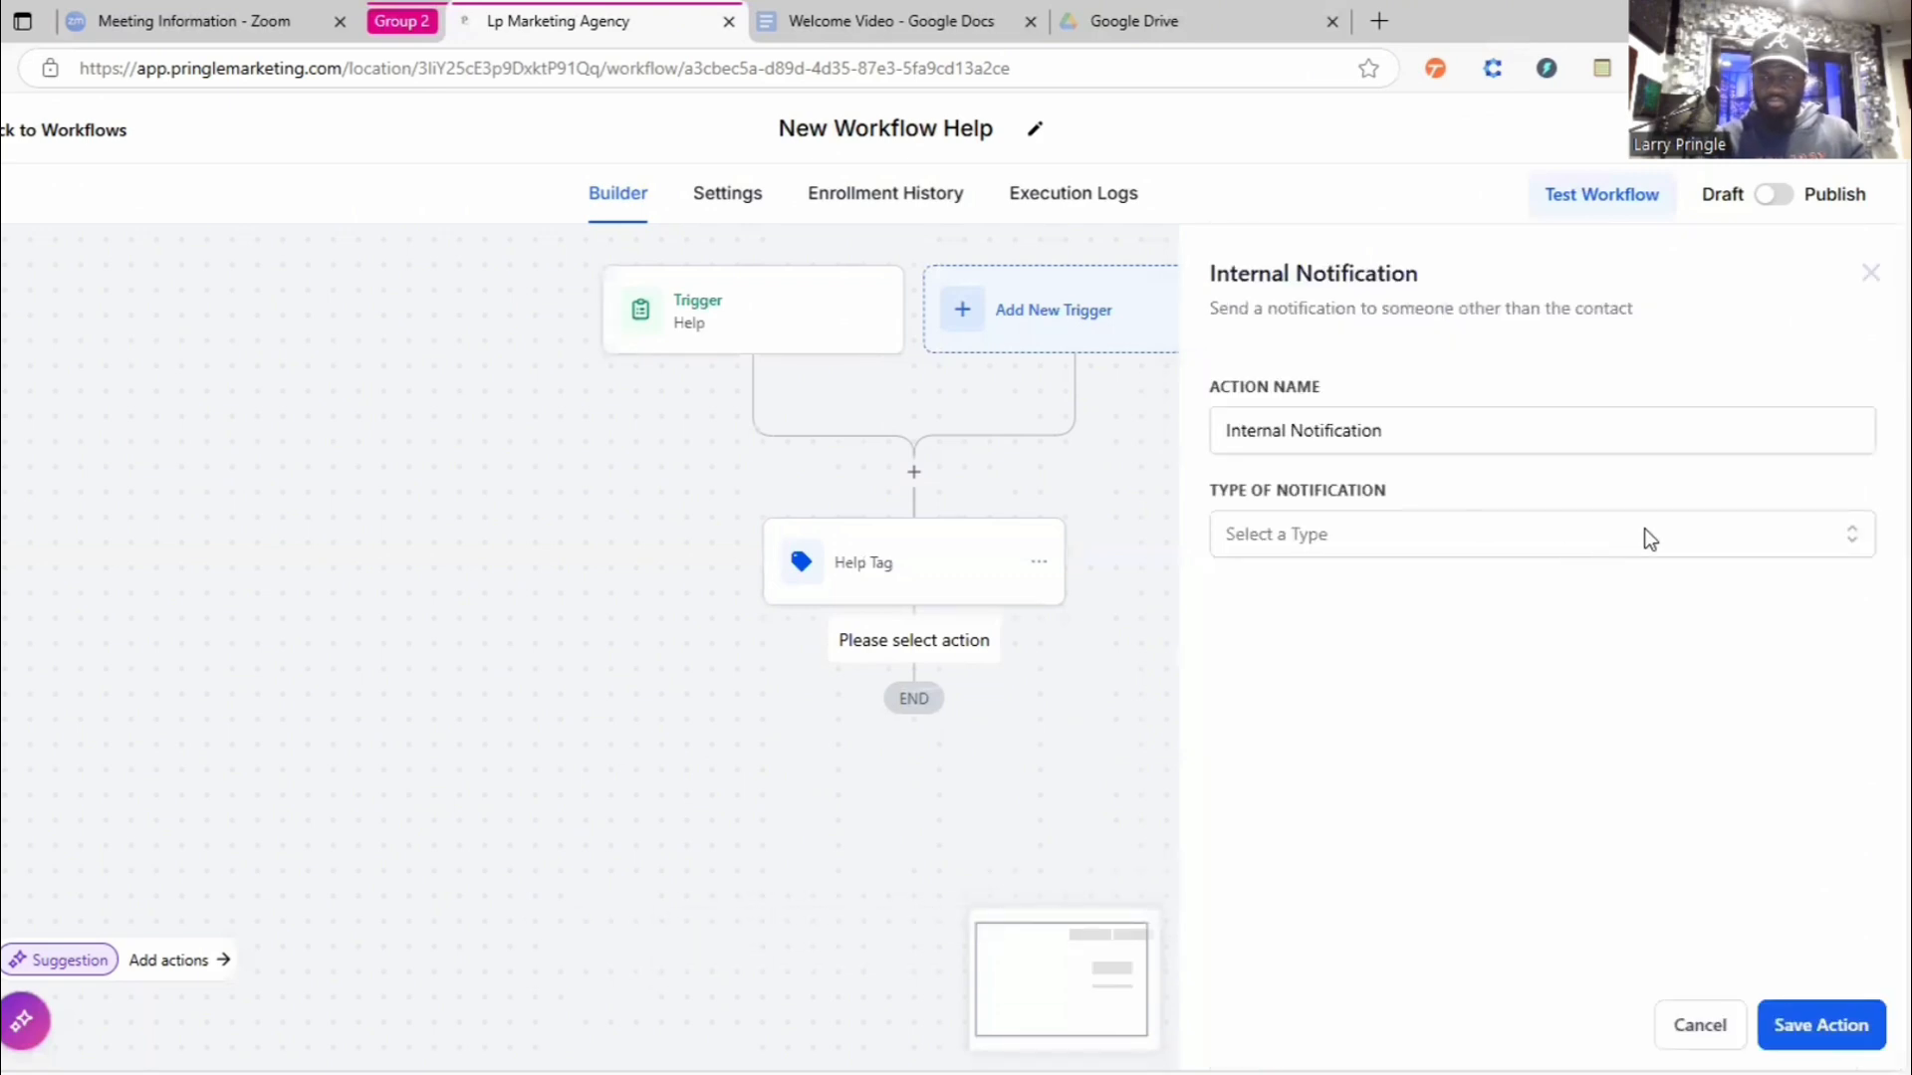
click(1644, 530)
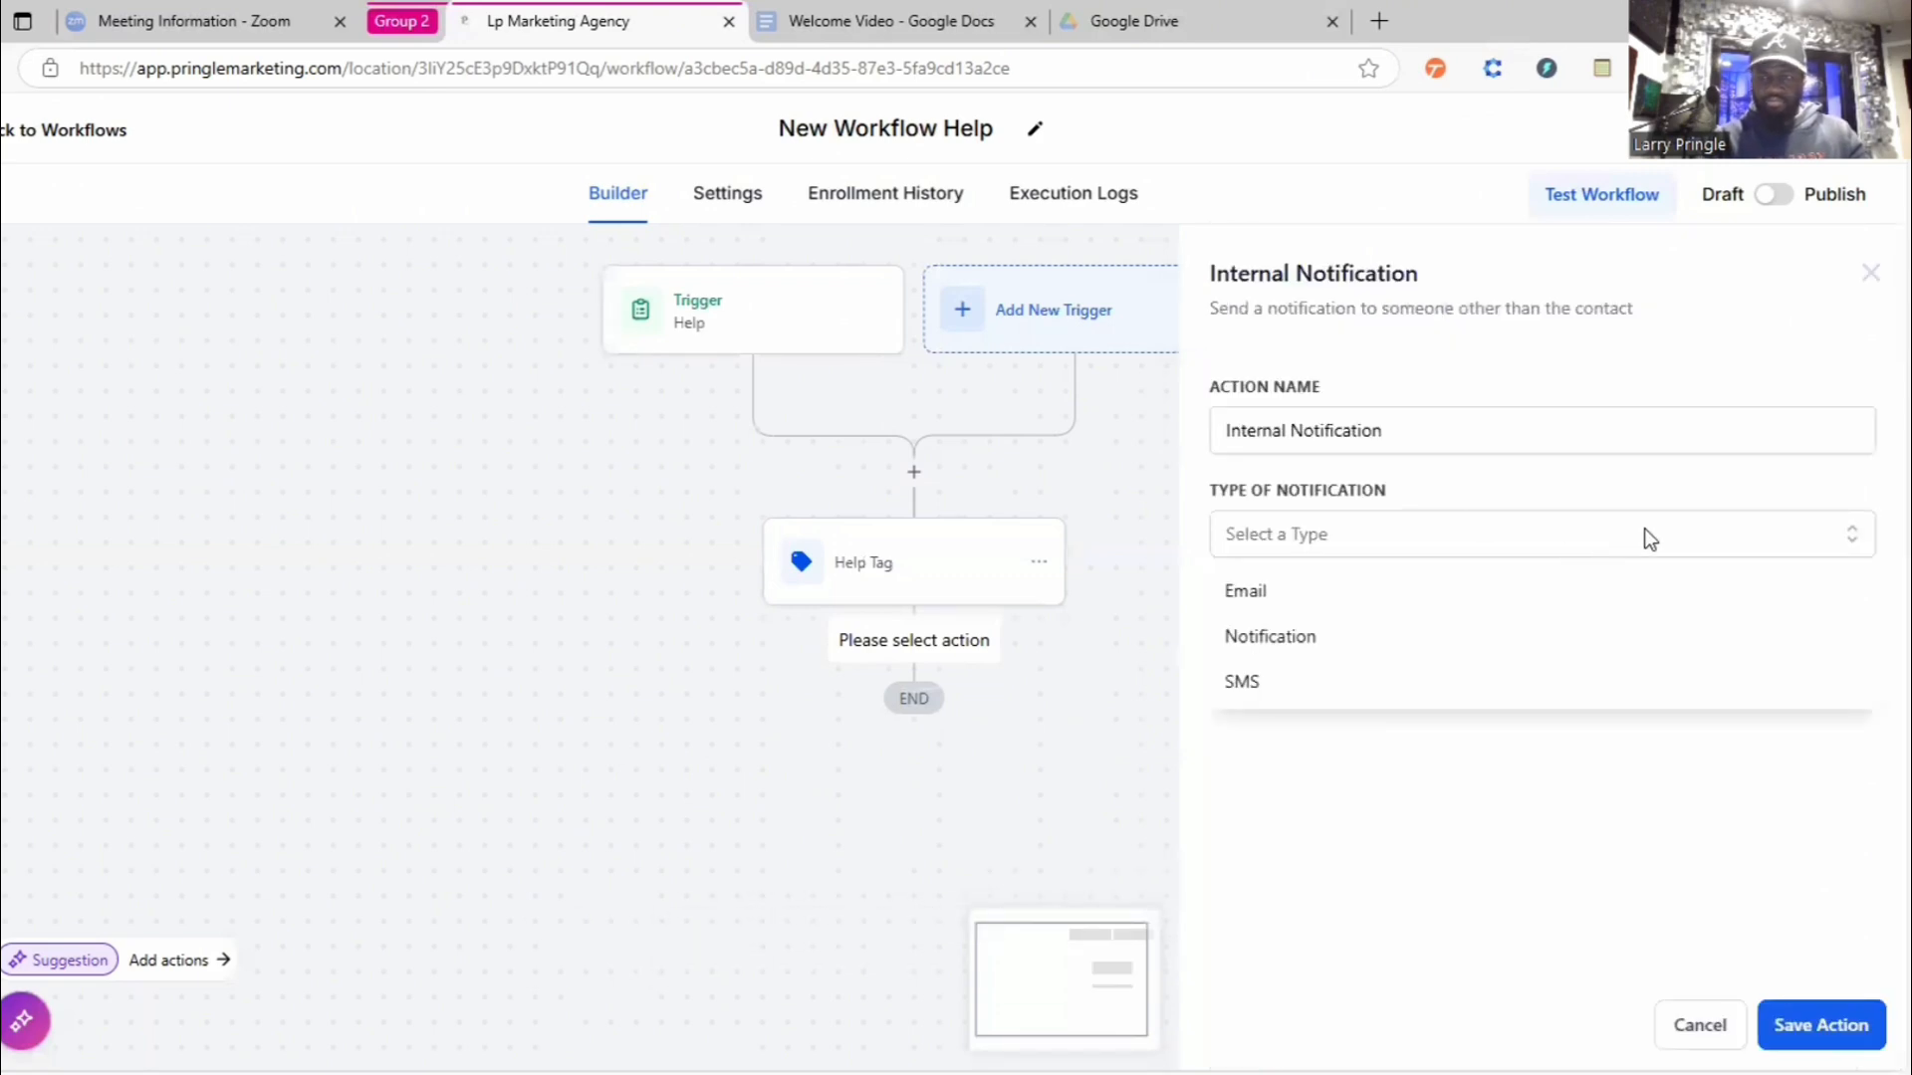
click(1246, 591)
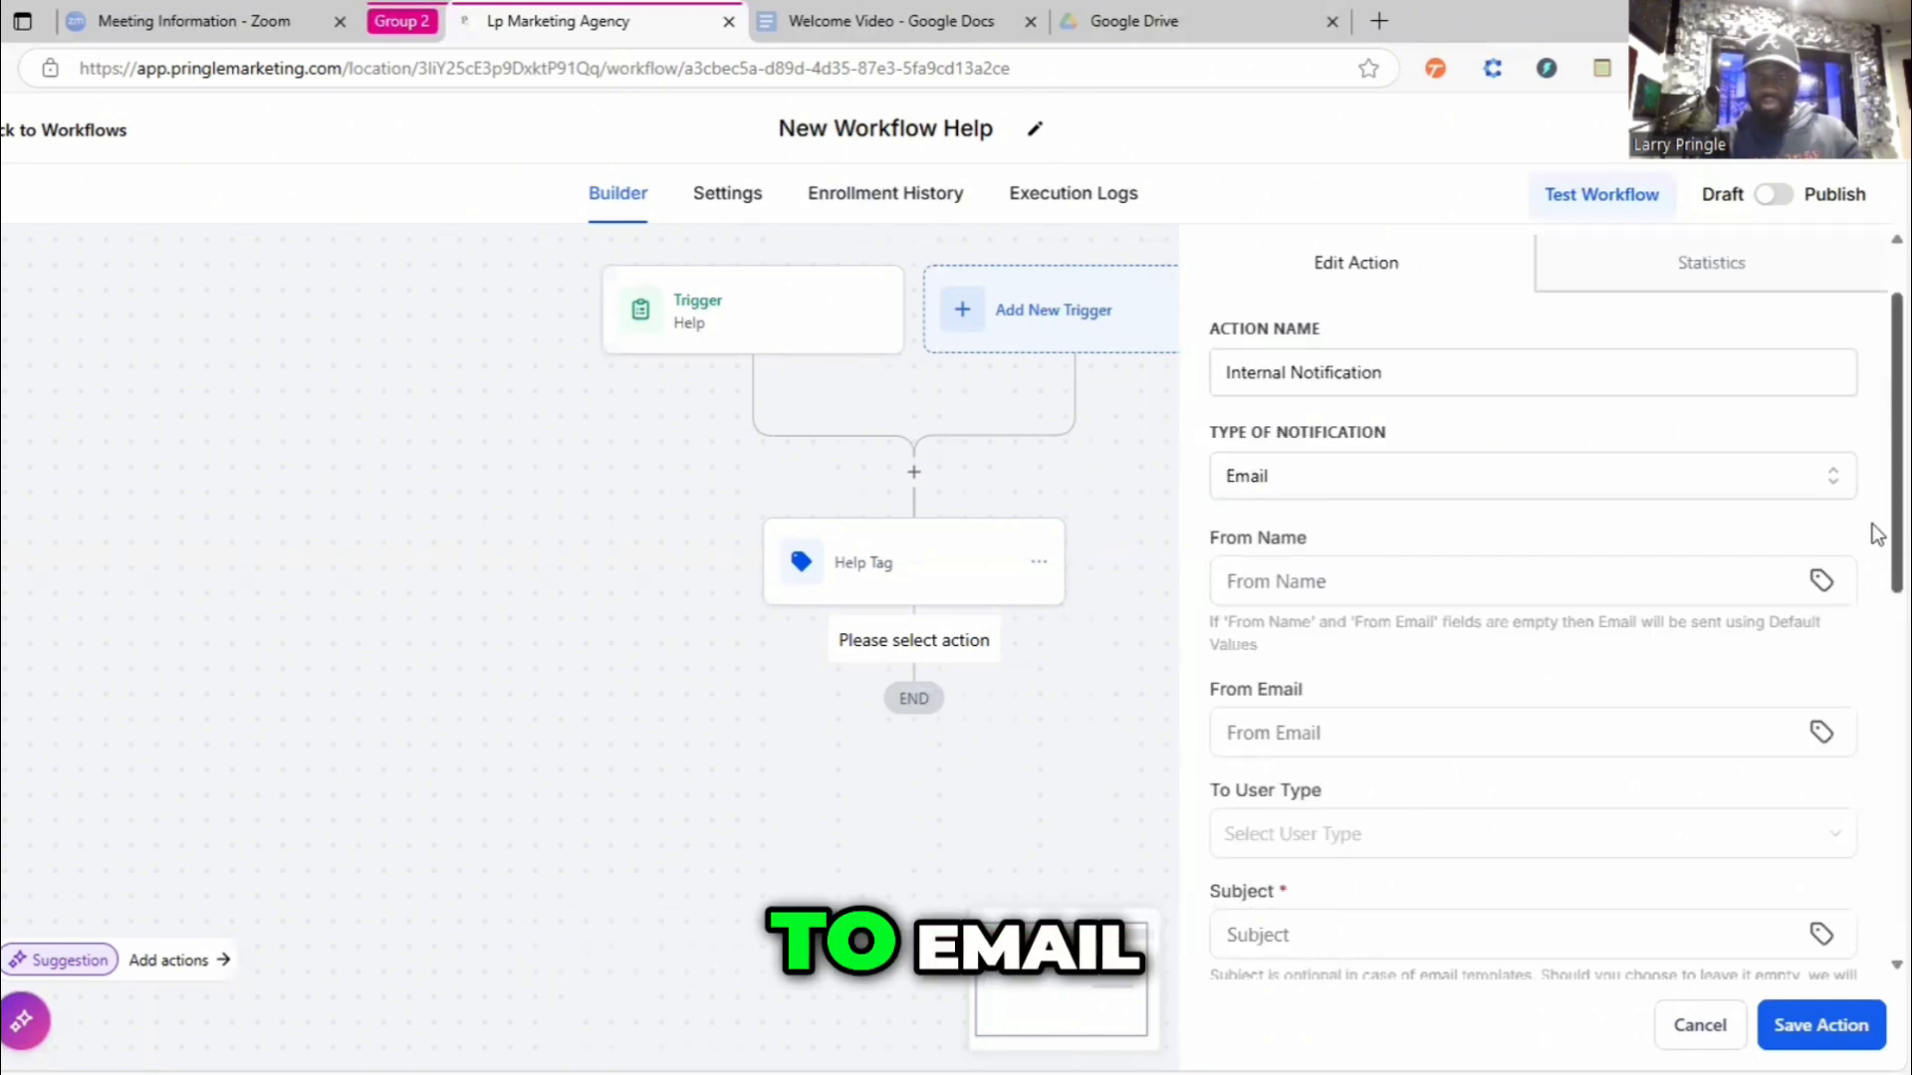
- Fill the notification's From Name with the account's Name custom value
scroll(1642, 507, down, 1)
click(1753, 569)
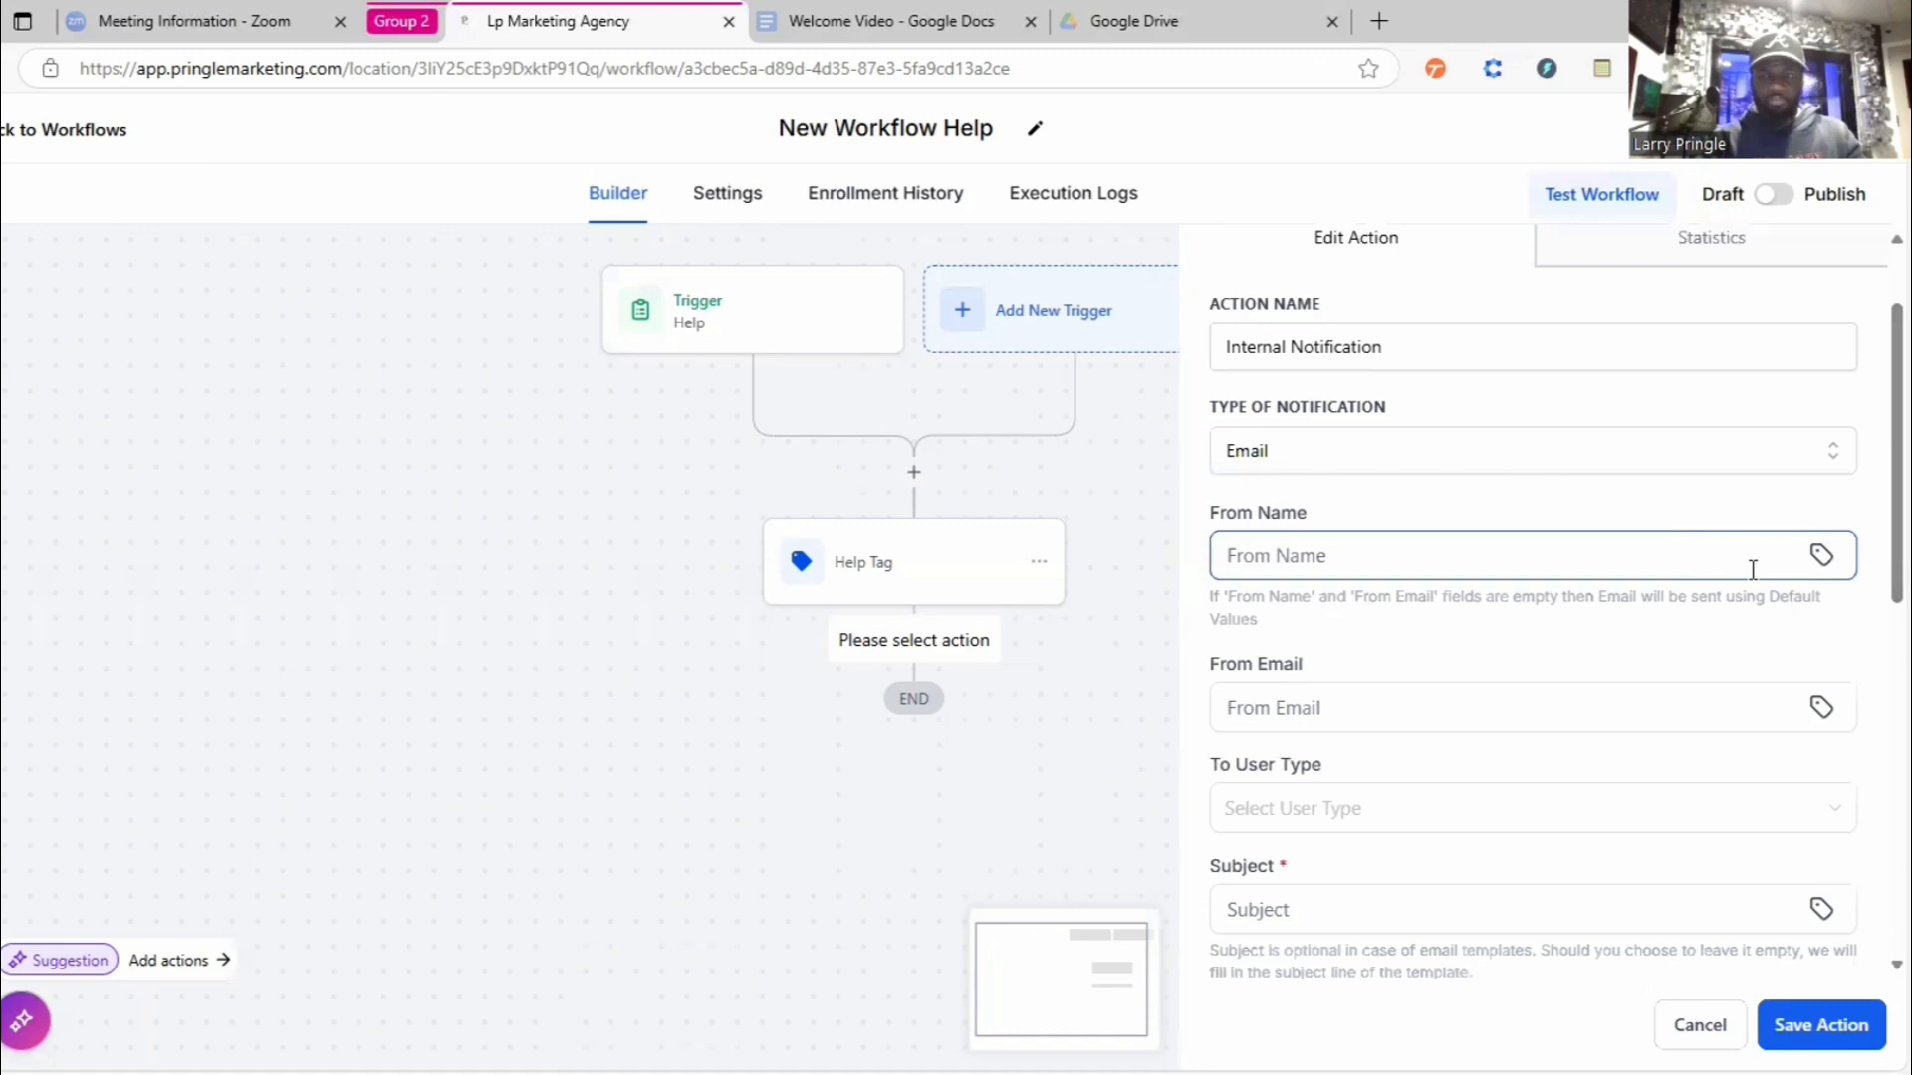
click(1821, 558)
scroll(1872, 627, down, 2)
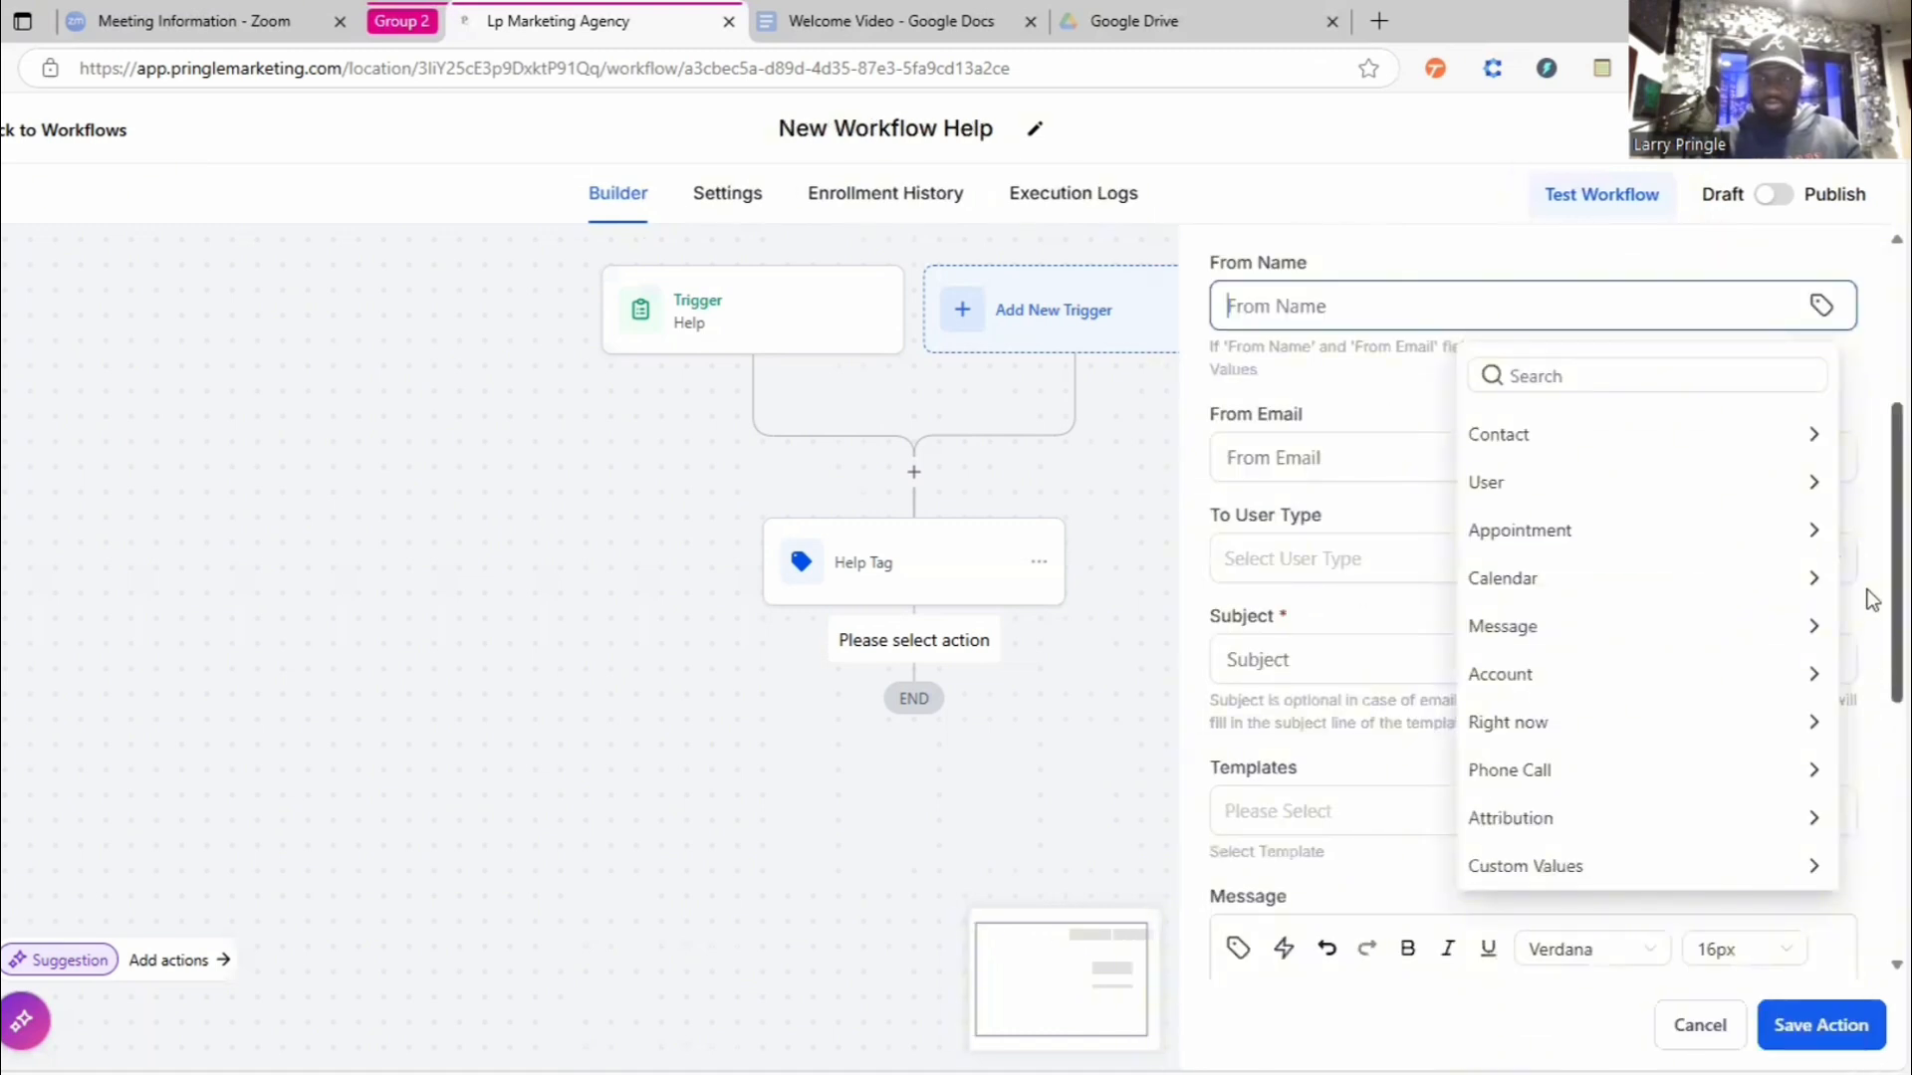
scroll(1817, 451, down, 1)
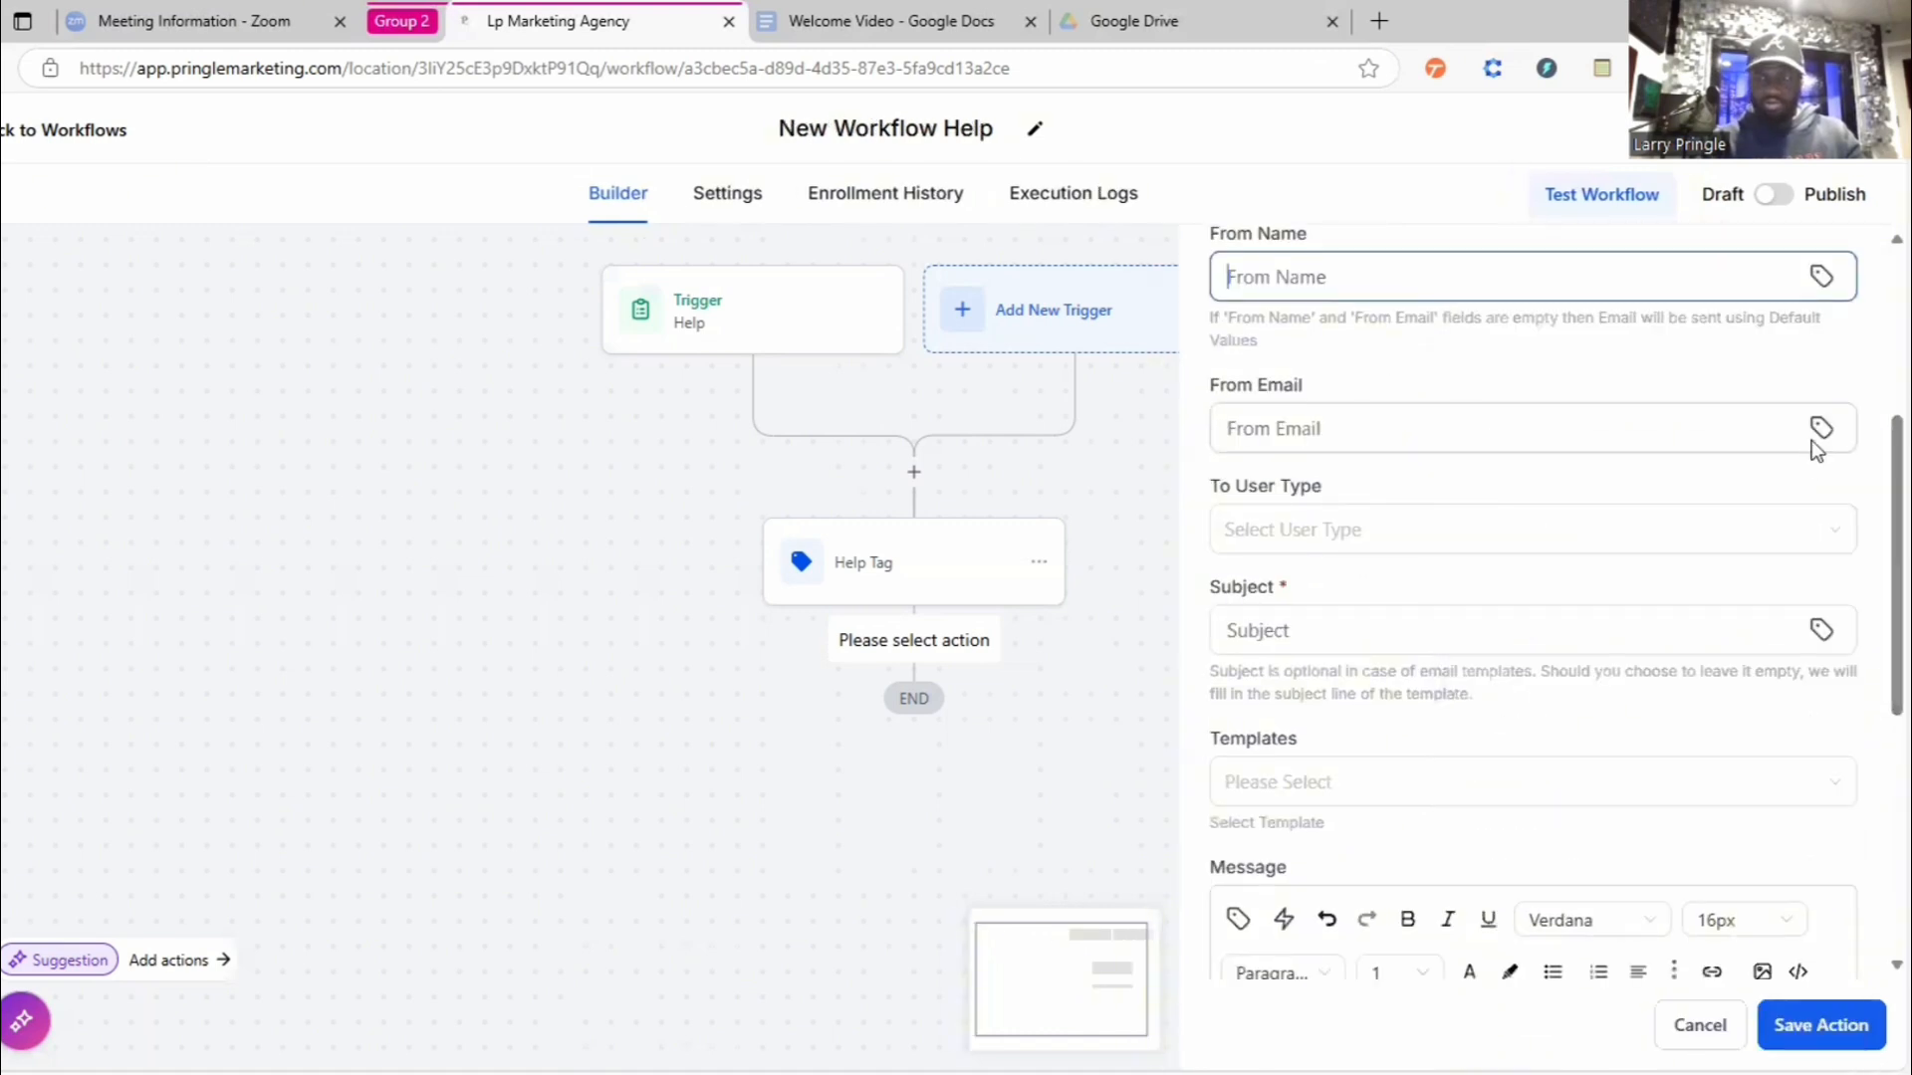
click(1821, 277)
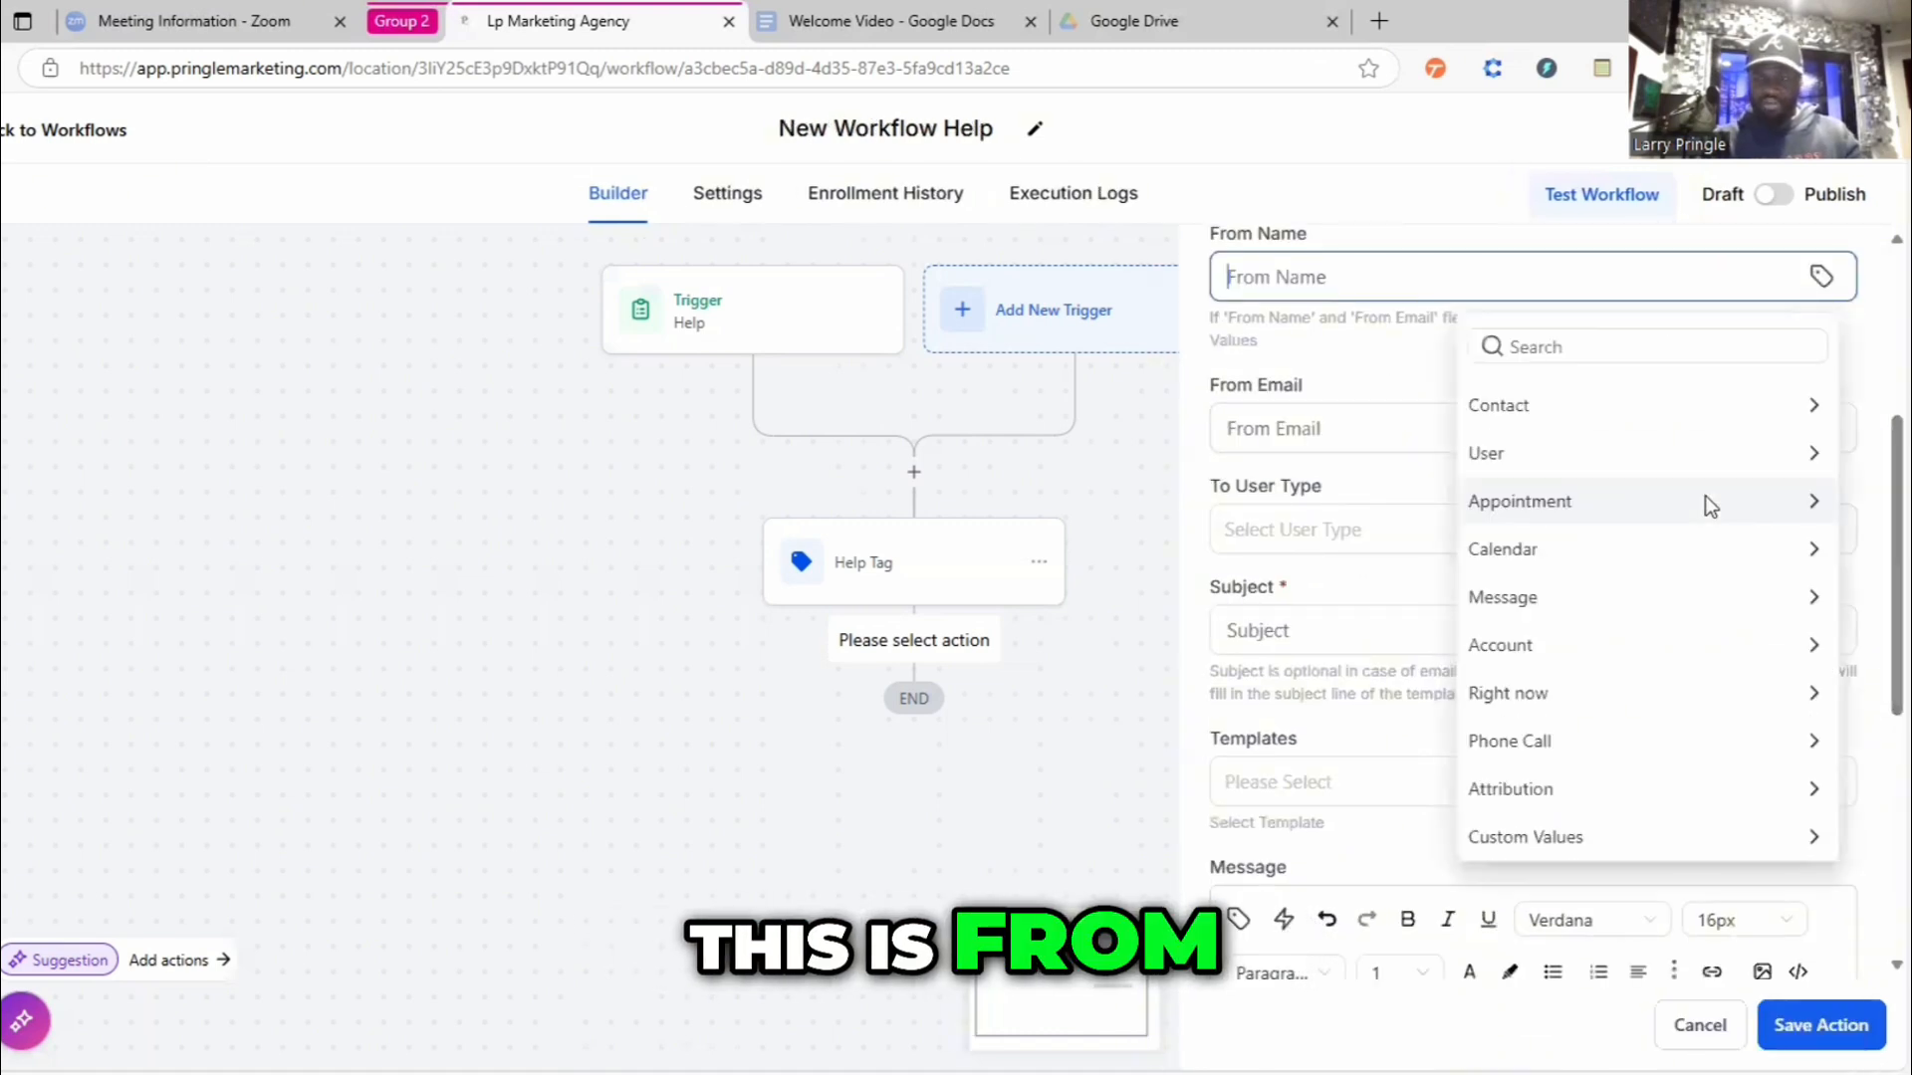
click(1615, 643)
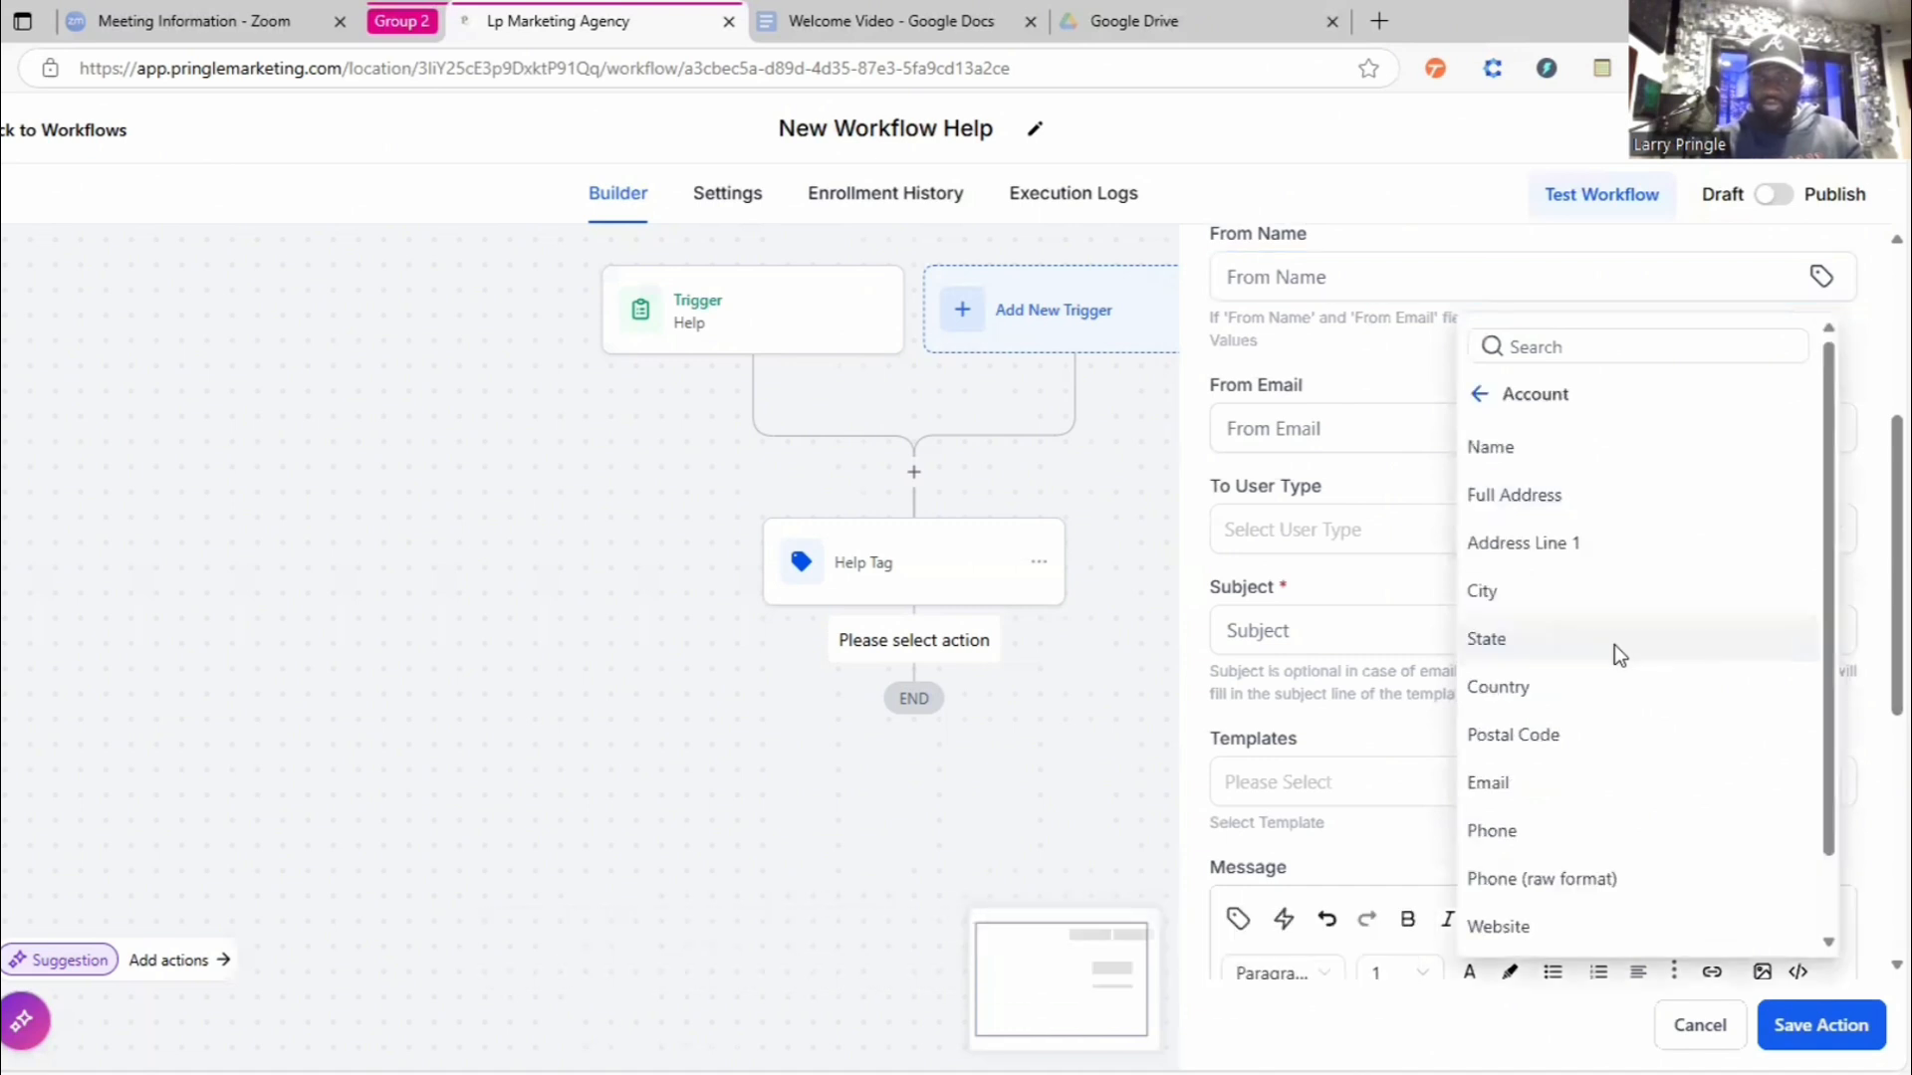
click(1553, 445)
- Fill the notification's From Email with the account's Email custom value
click(1816, 439)
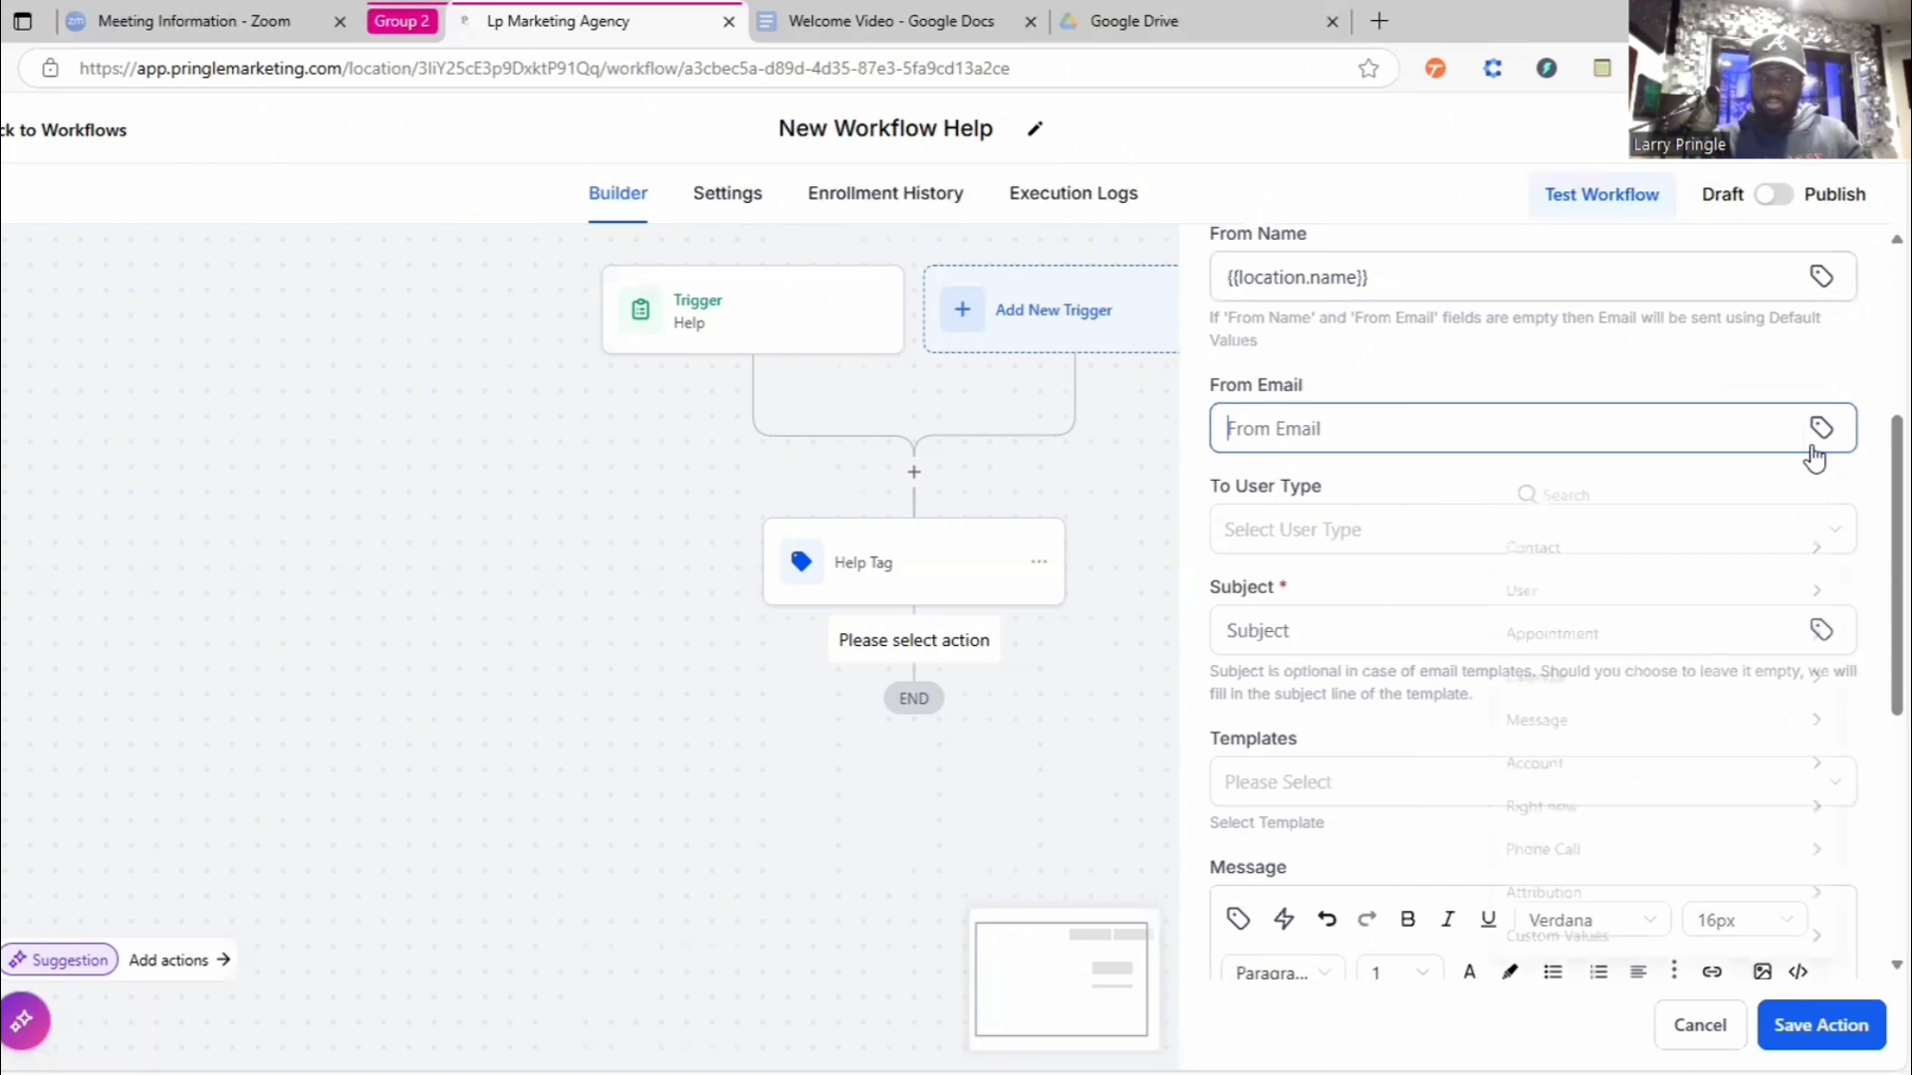
click(1532, 798)
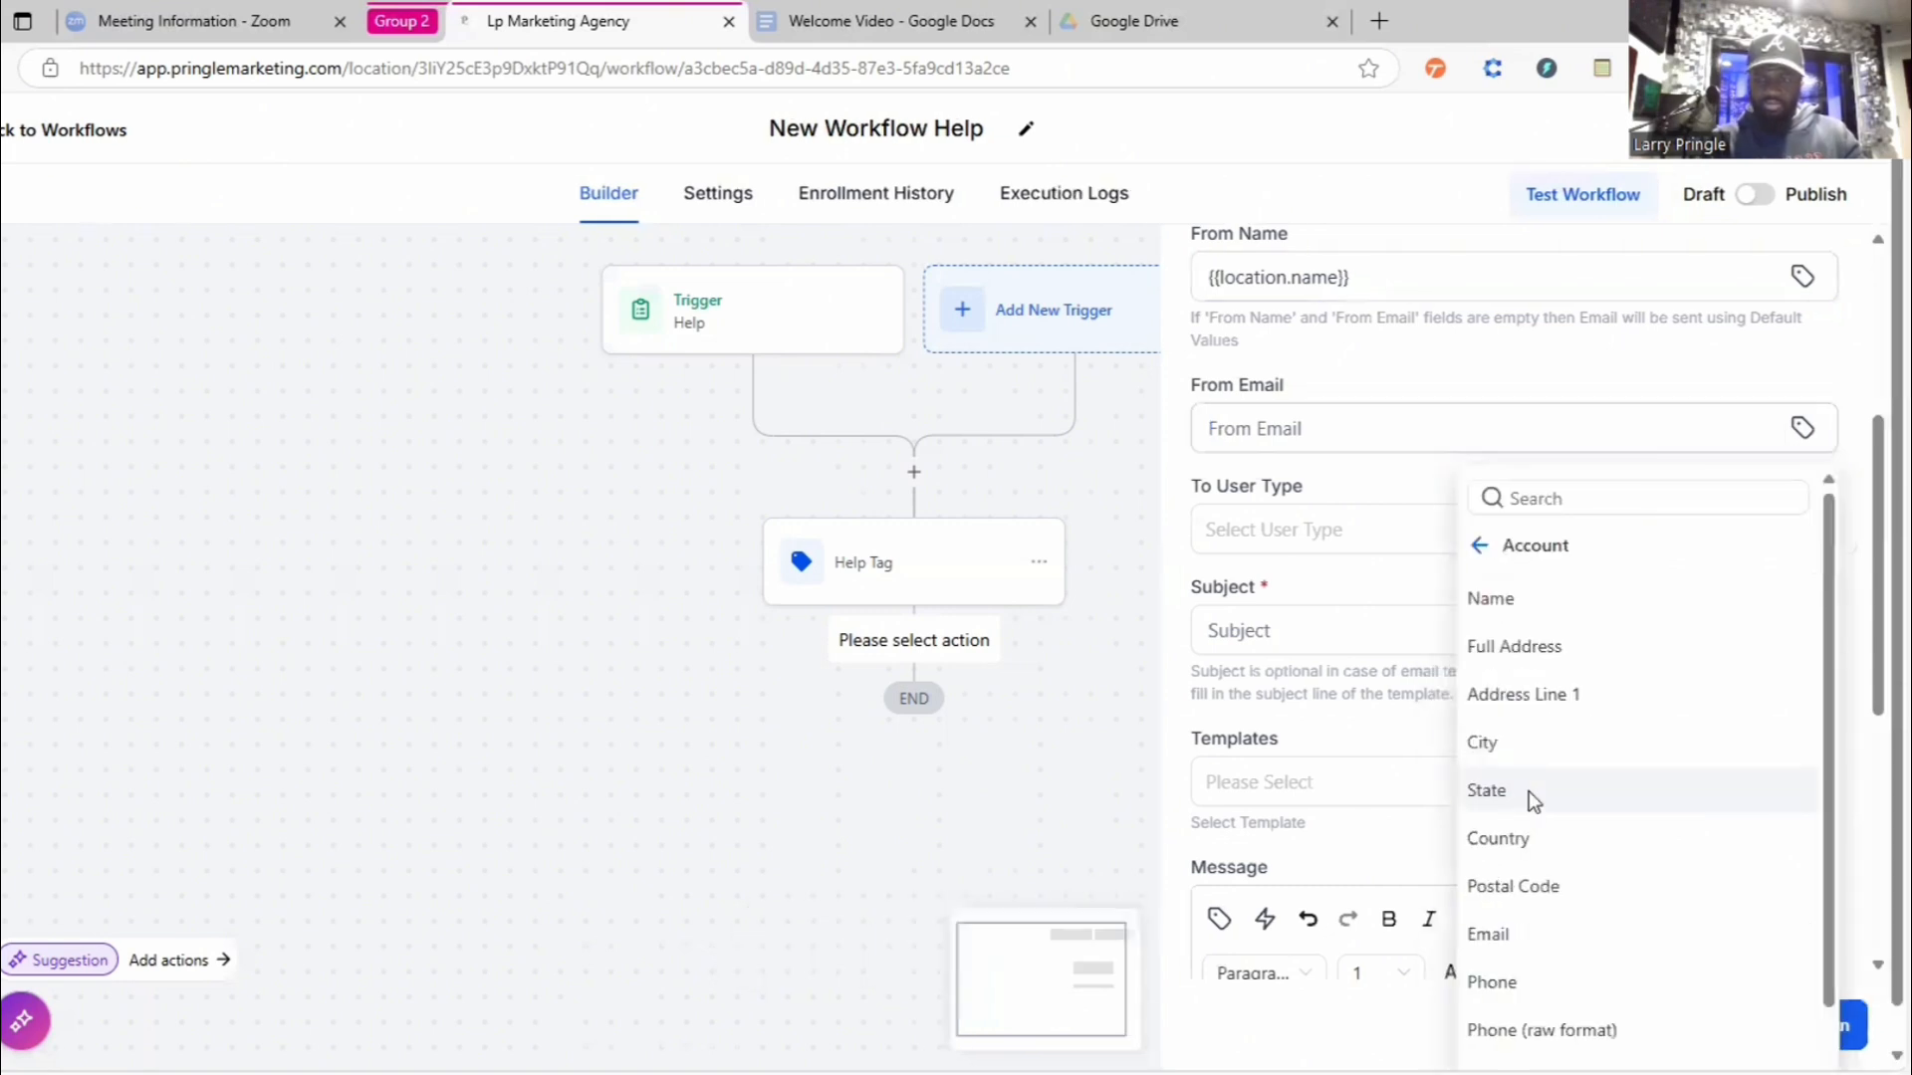
click(1490, 936)
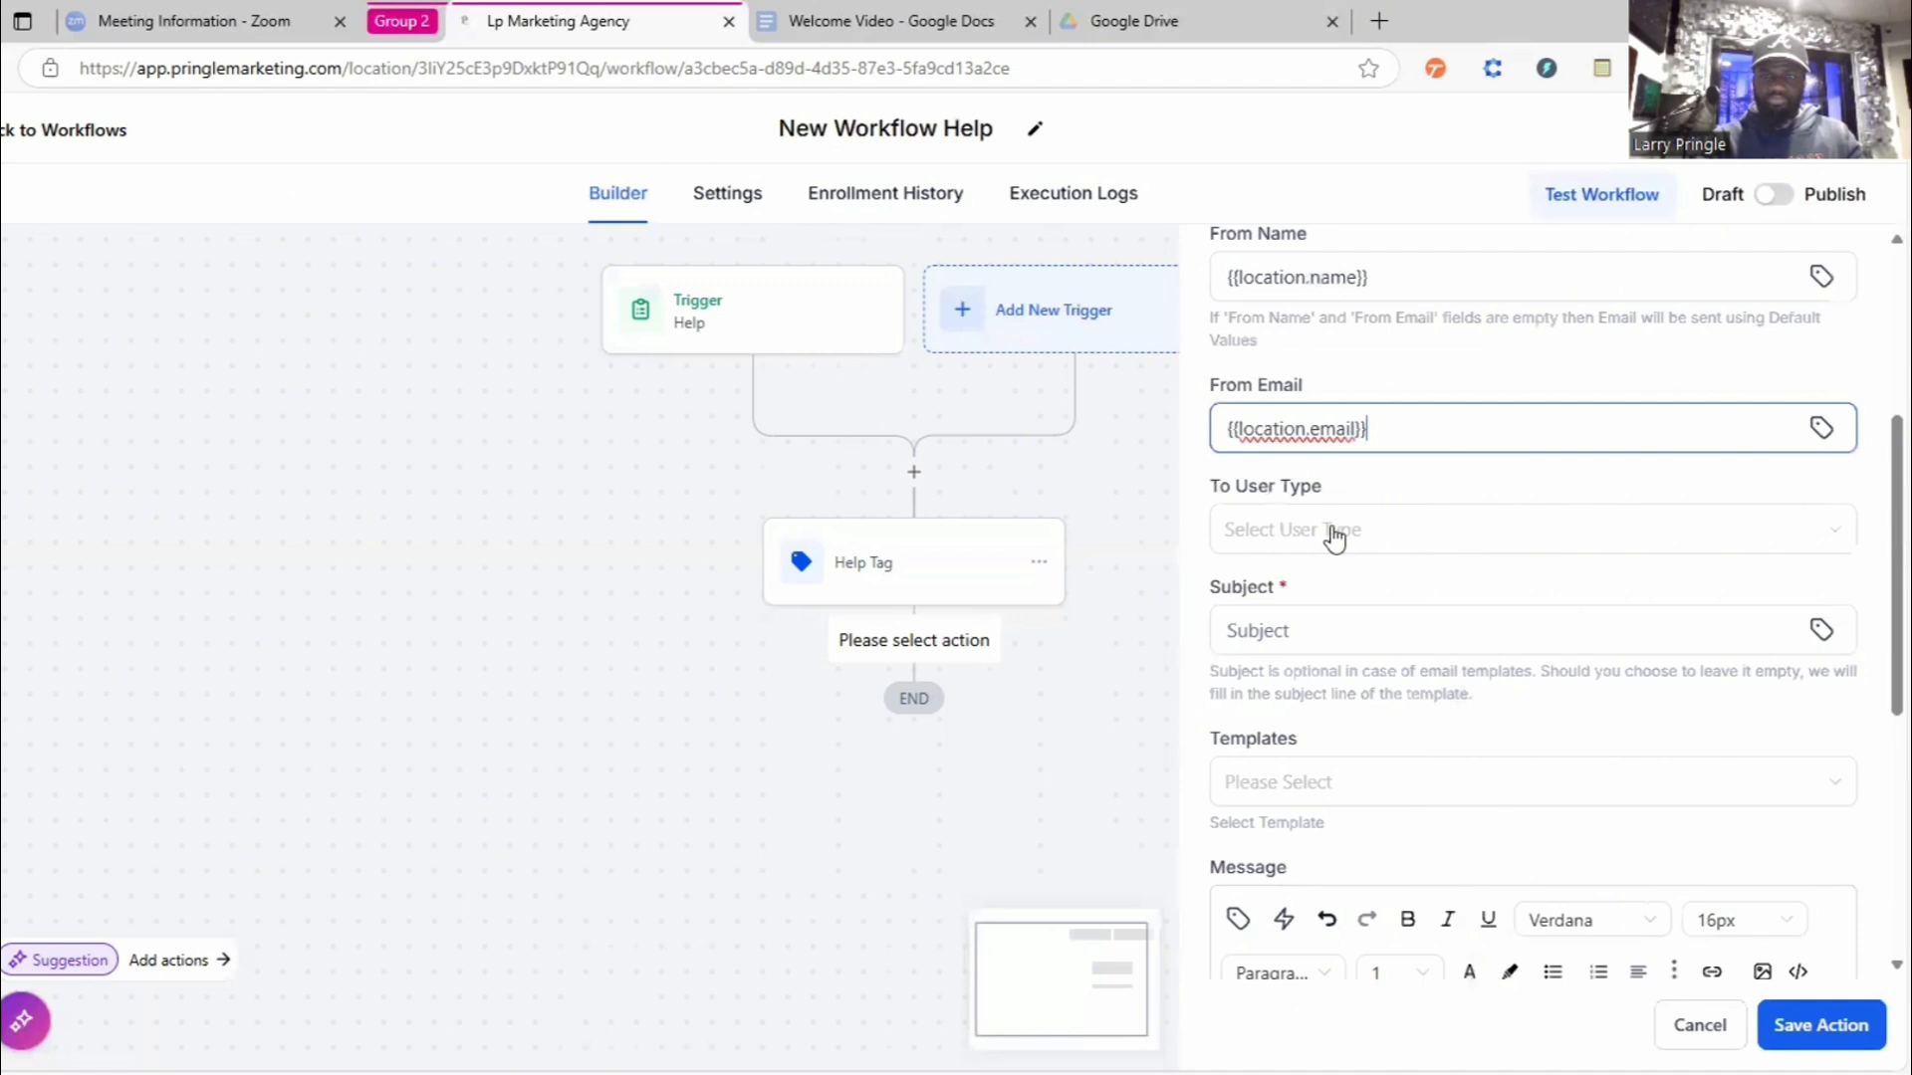
- Try Assigned User and Particular User as the notification's recipient type and look for users to select
click(1550, 551)
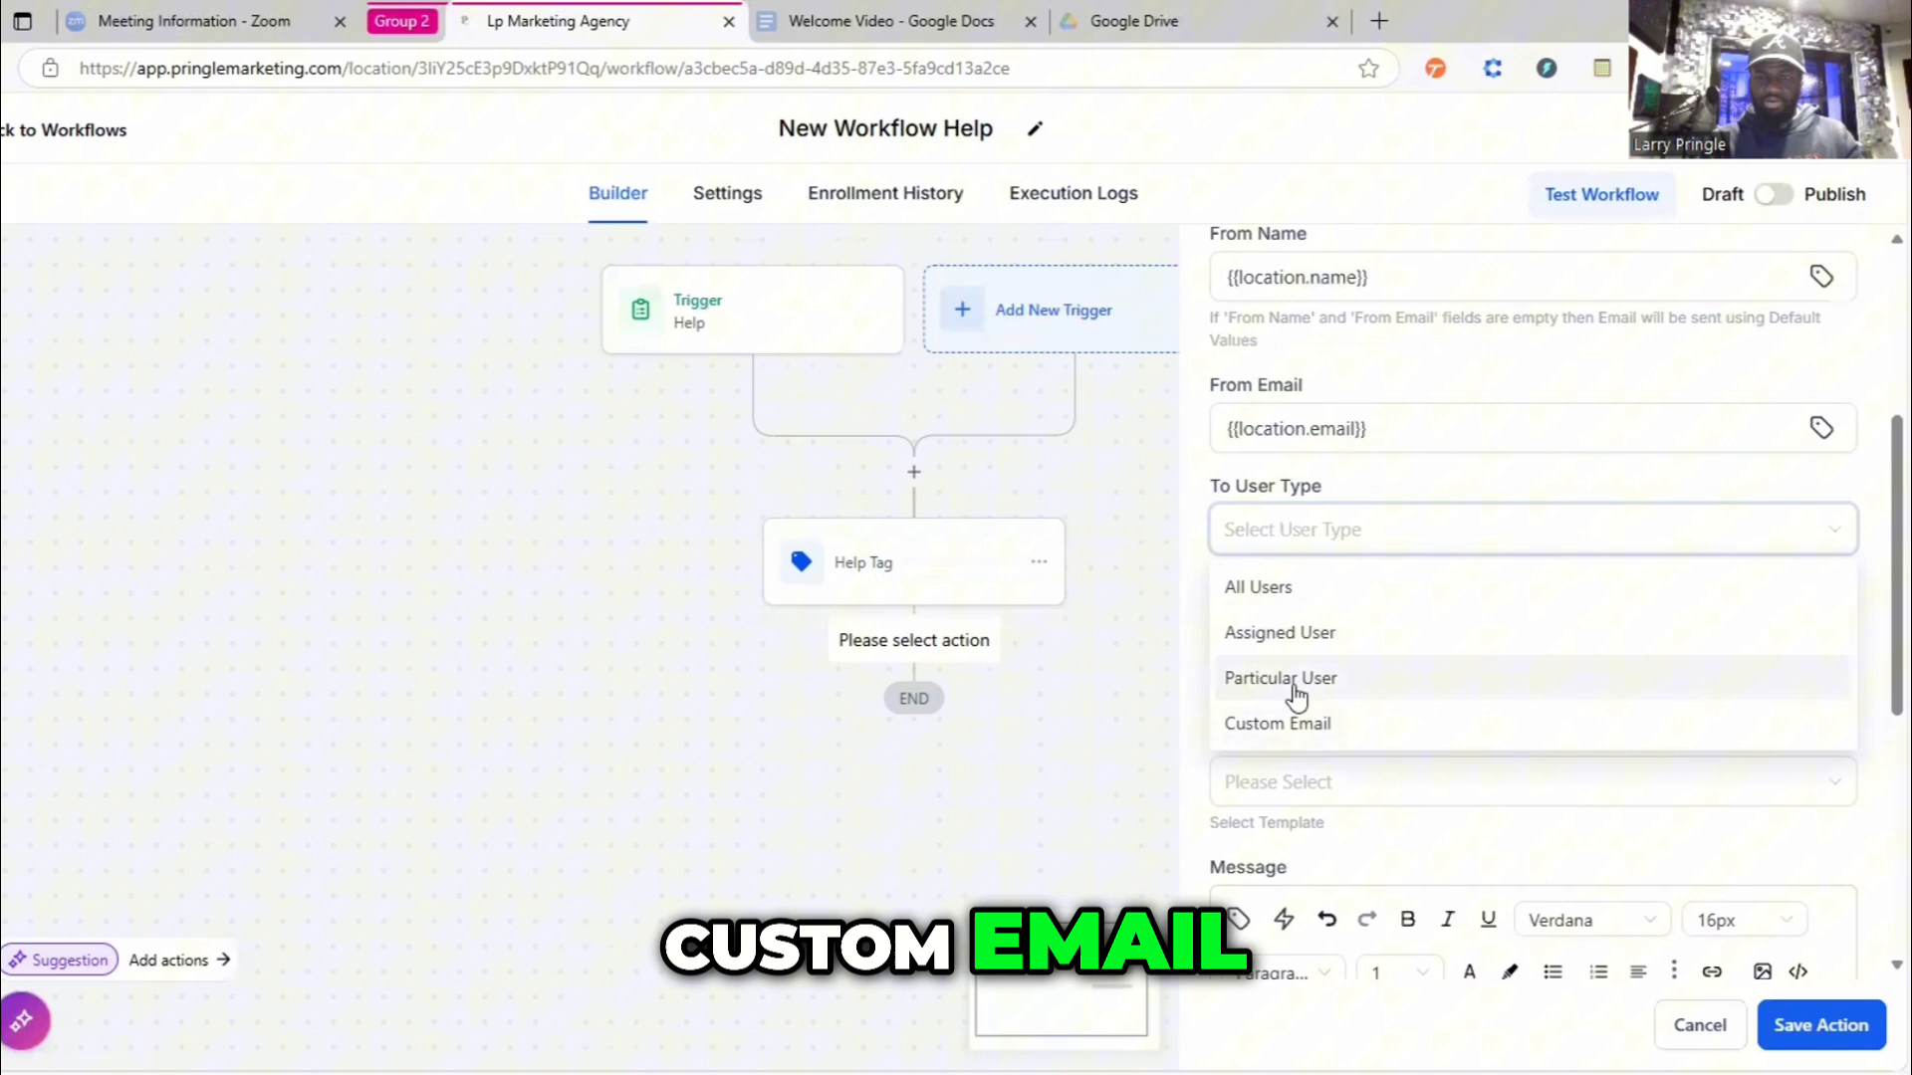
click(1301, 636)
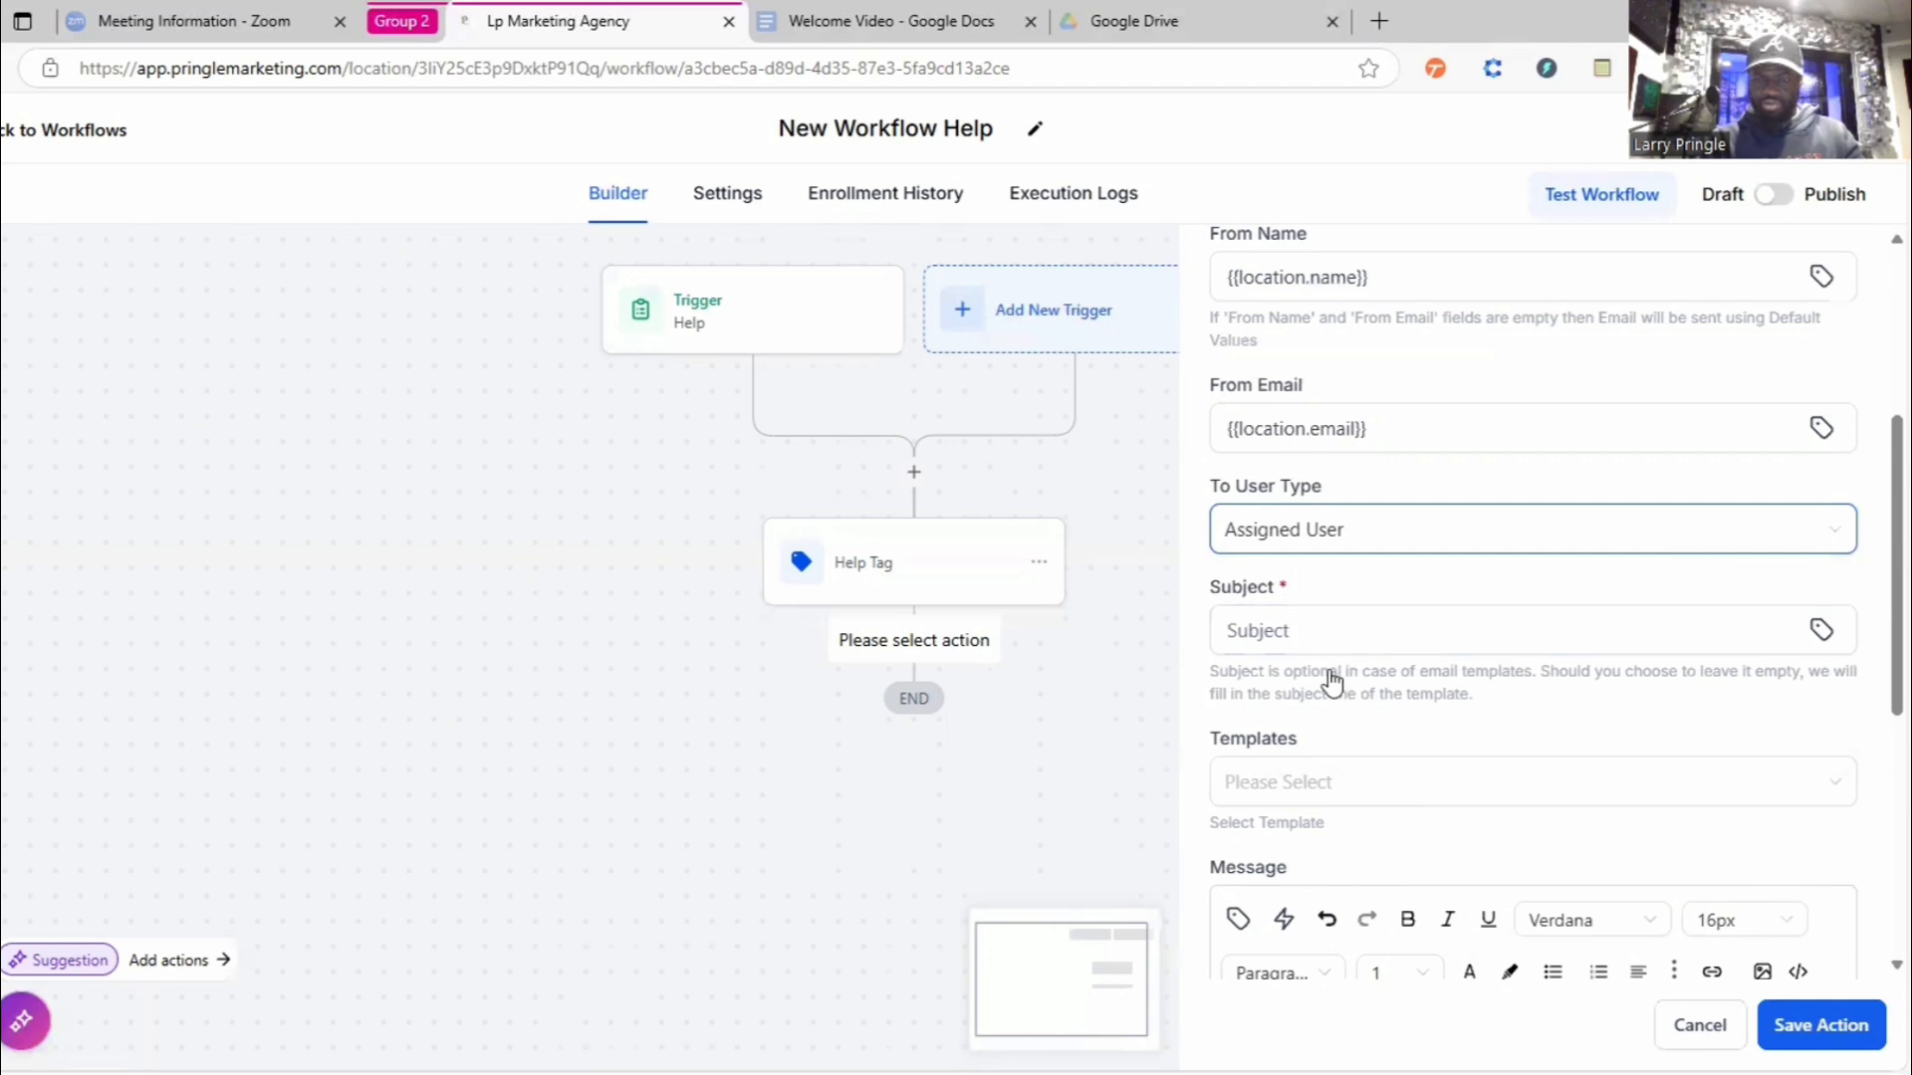
click(1334, 533)
click(1324, 681)
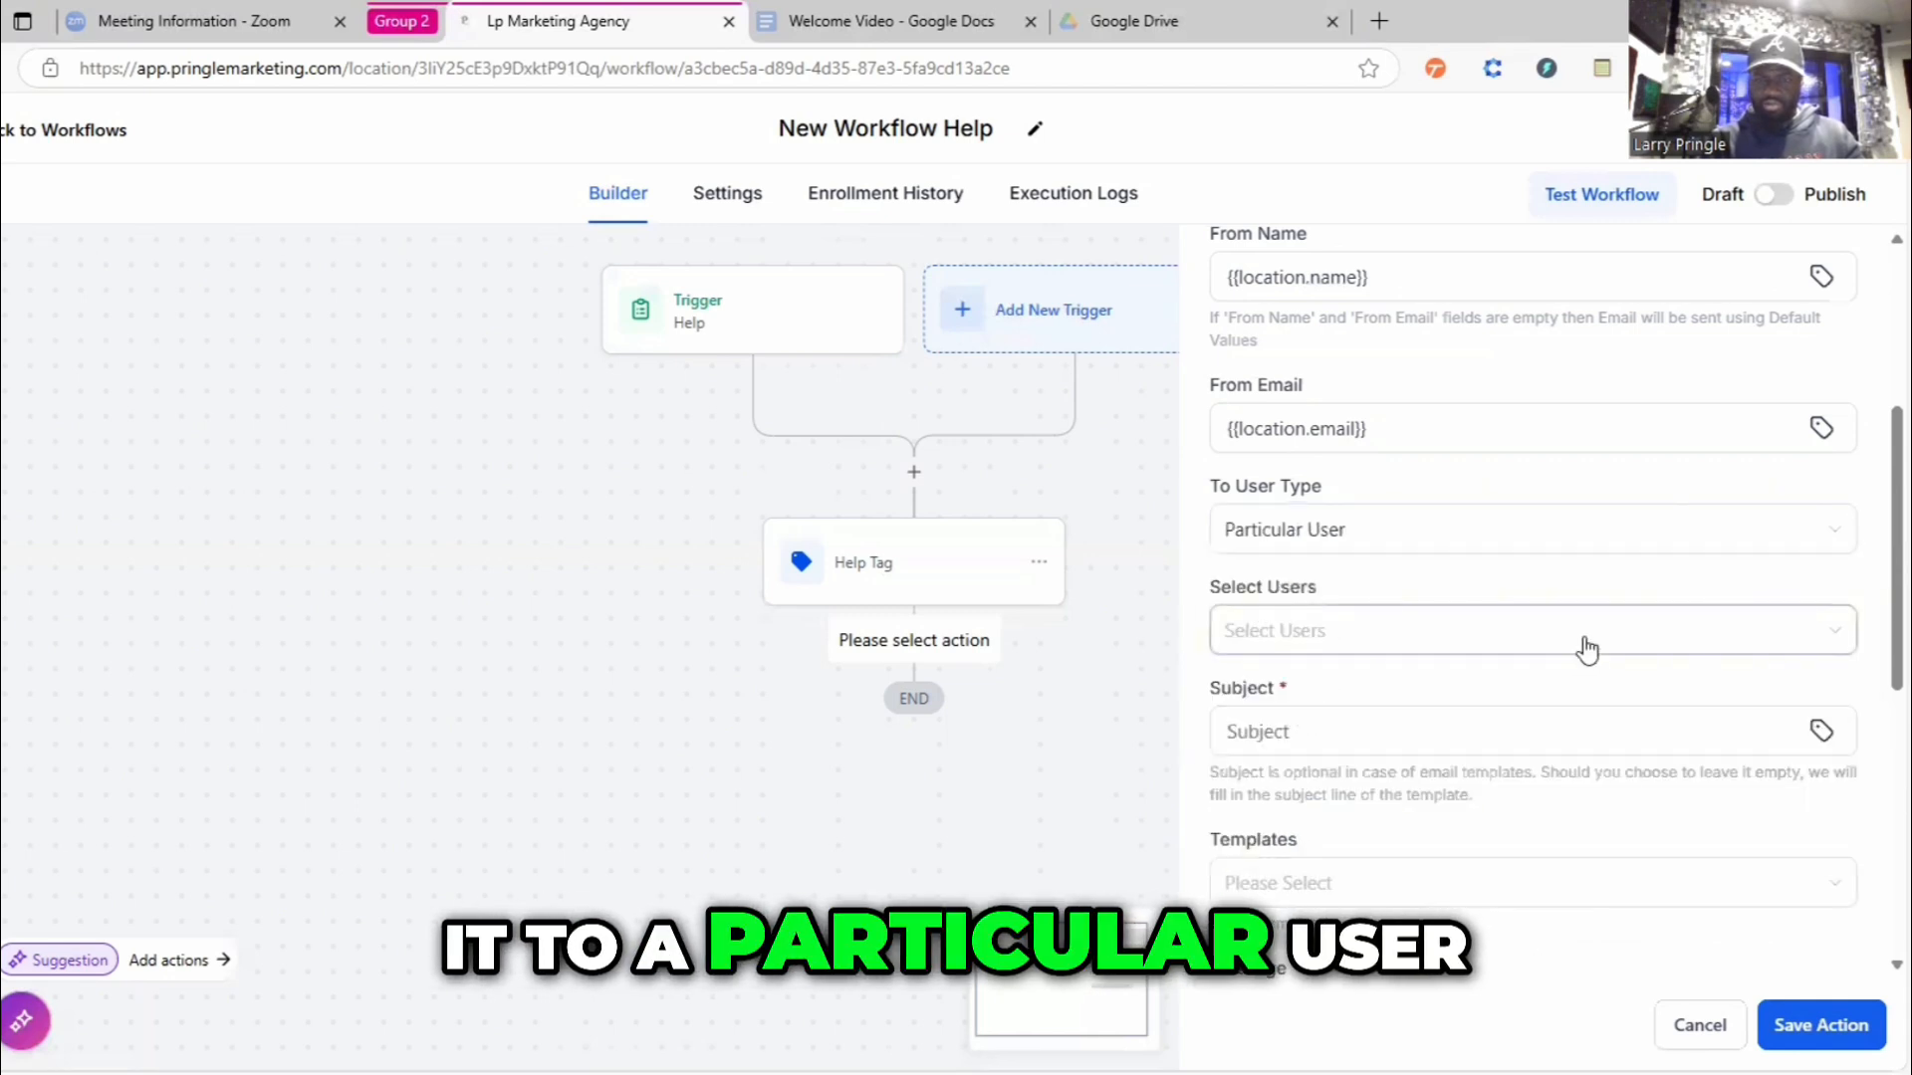
click(1590, 637)
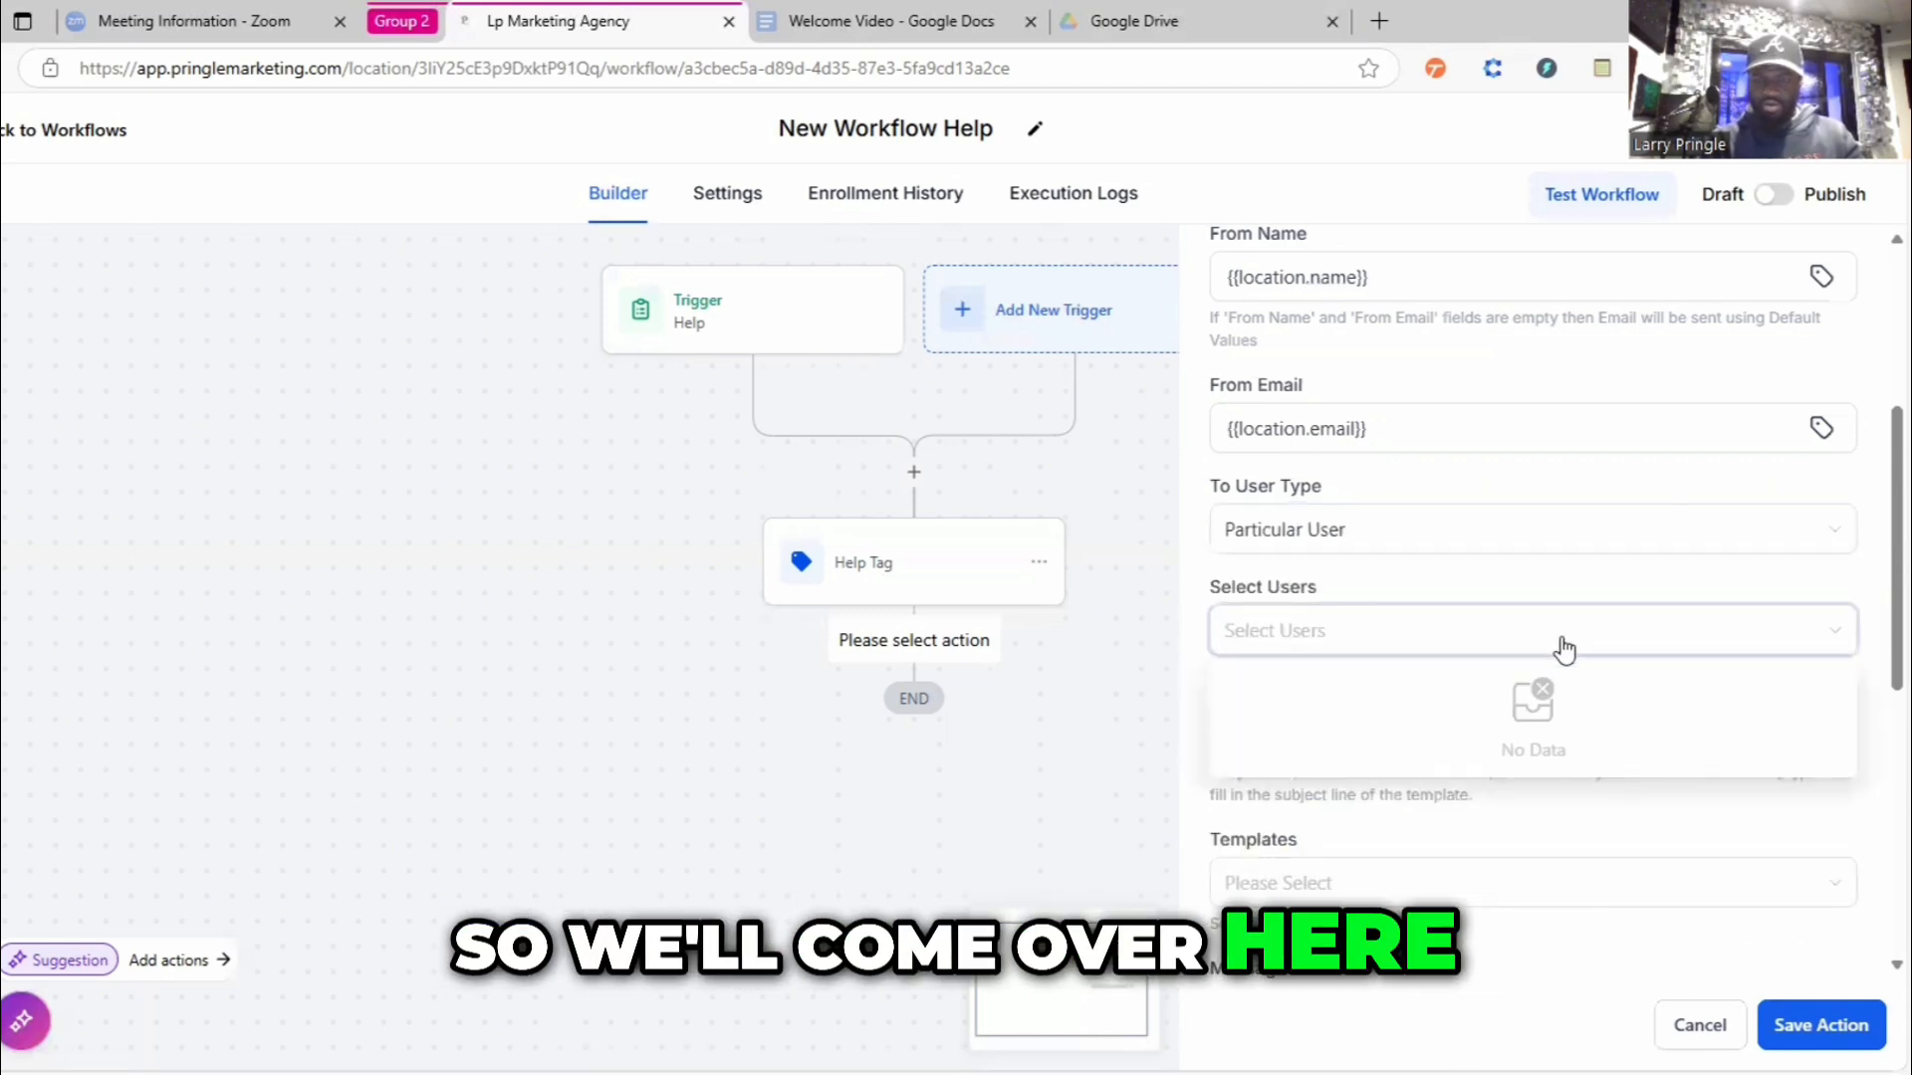
- Set the notification's recipient type to Custom Email and fill in the recipient's saved email address
click(1611, 559)
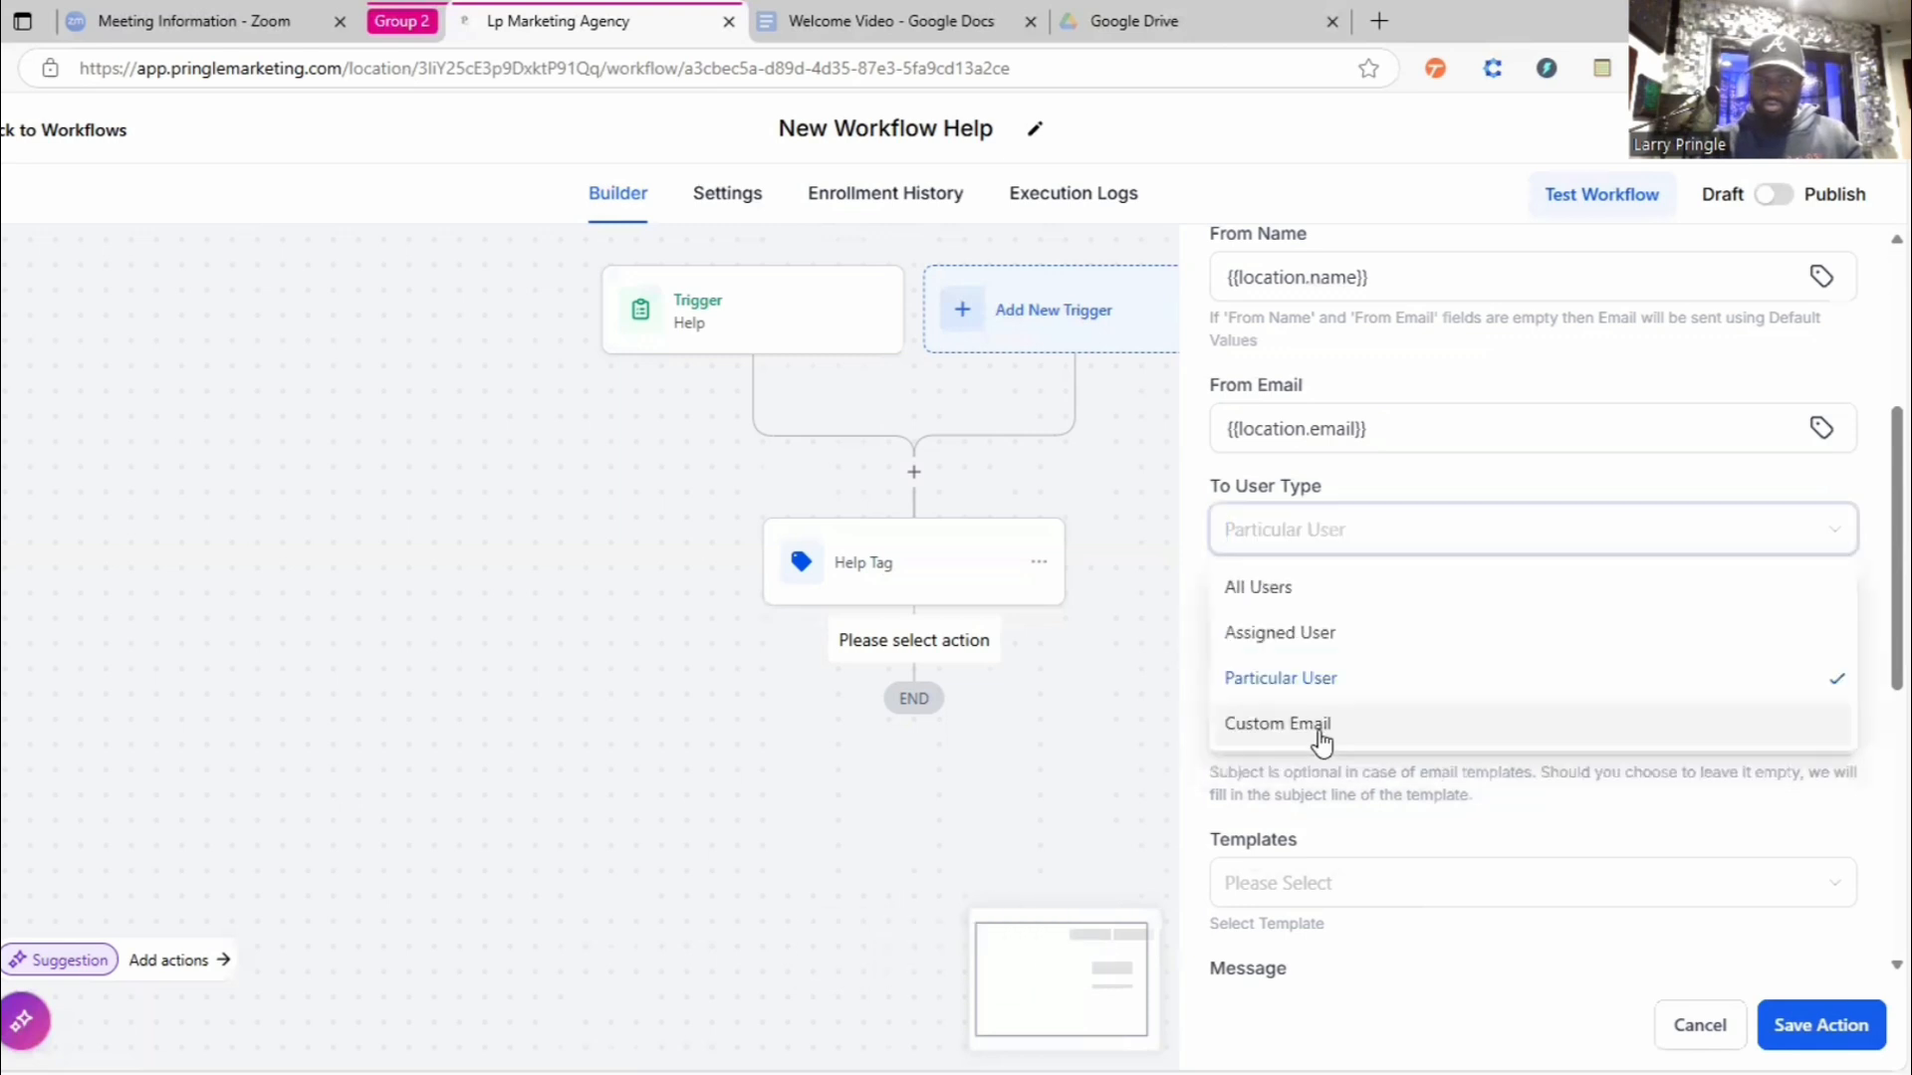
click(1318, 727)
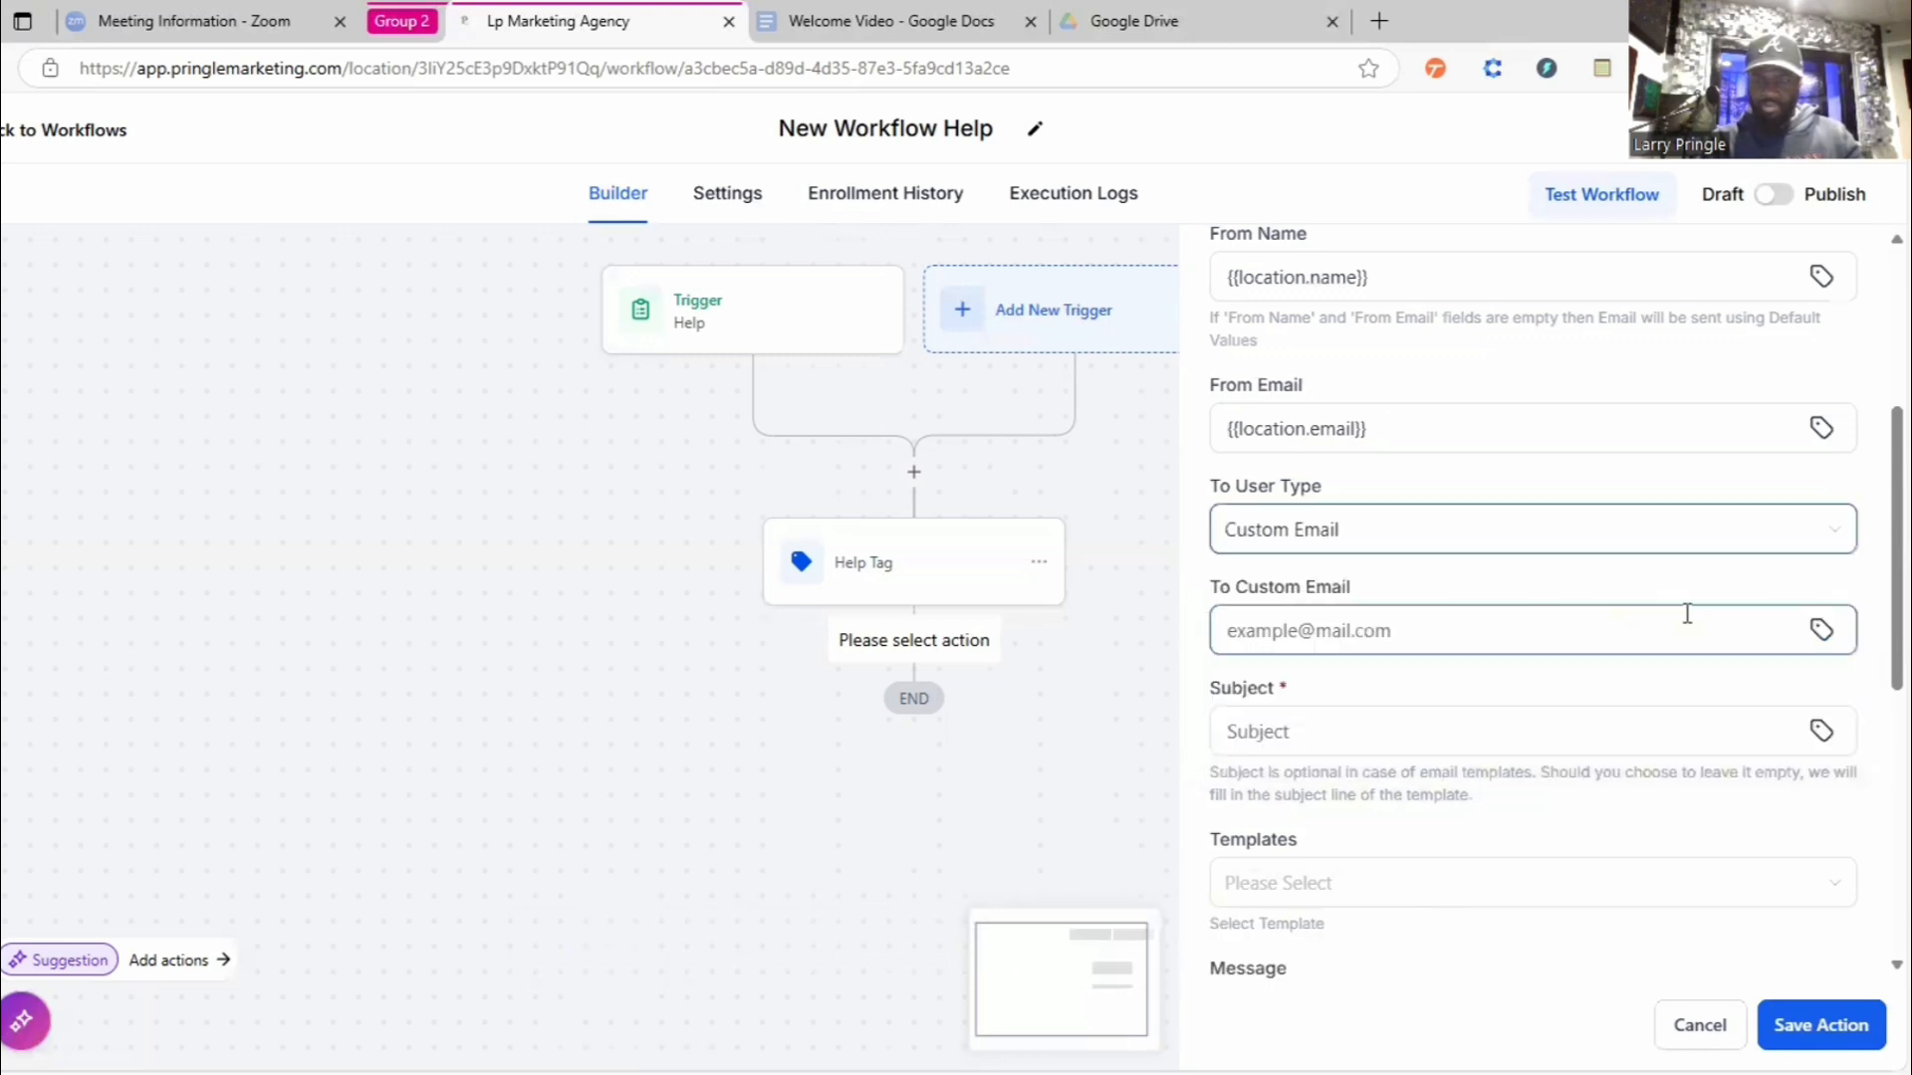
click(1405, 637)
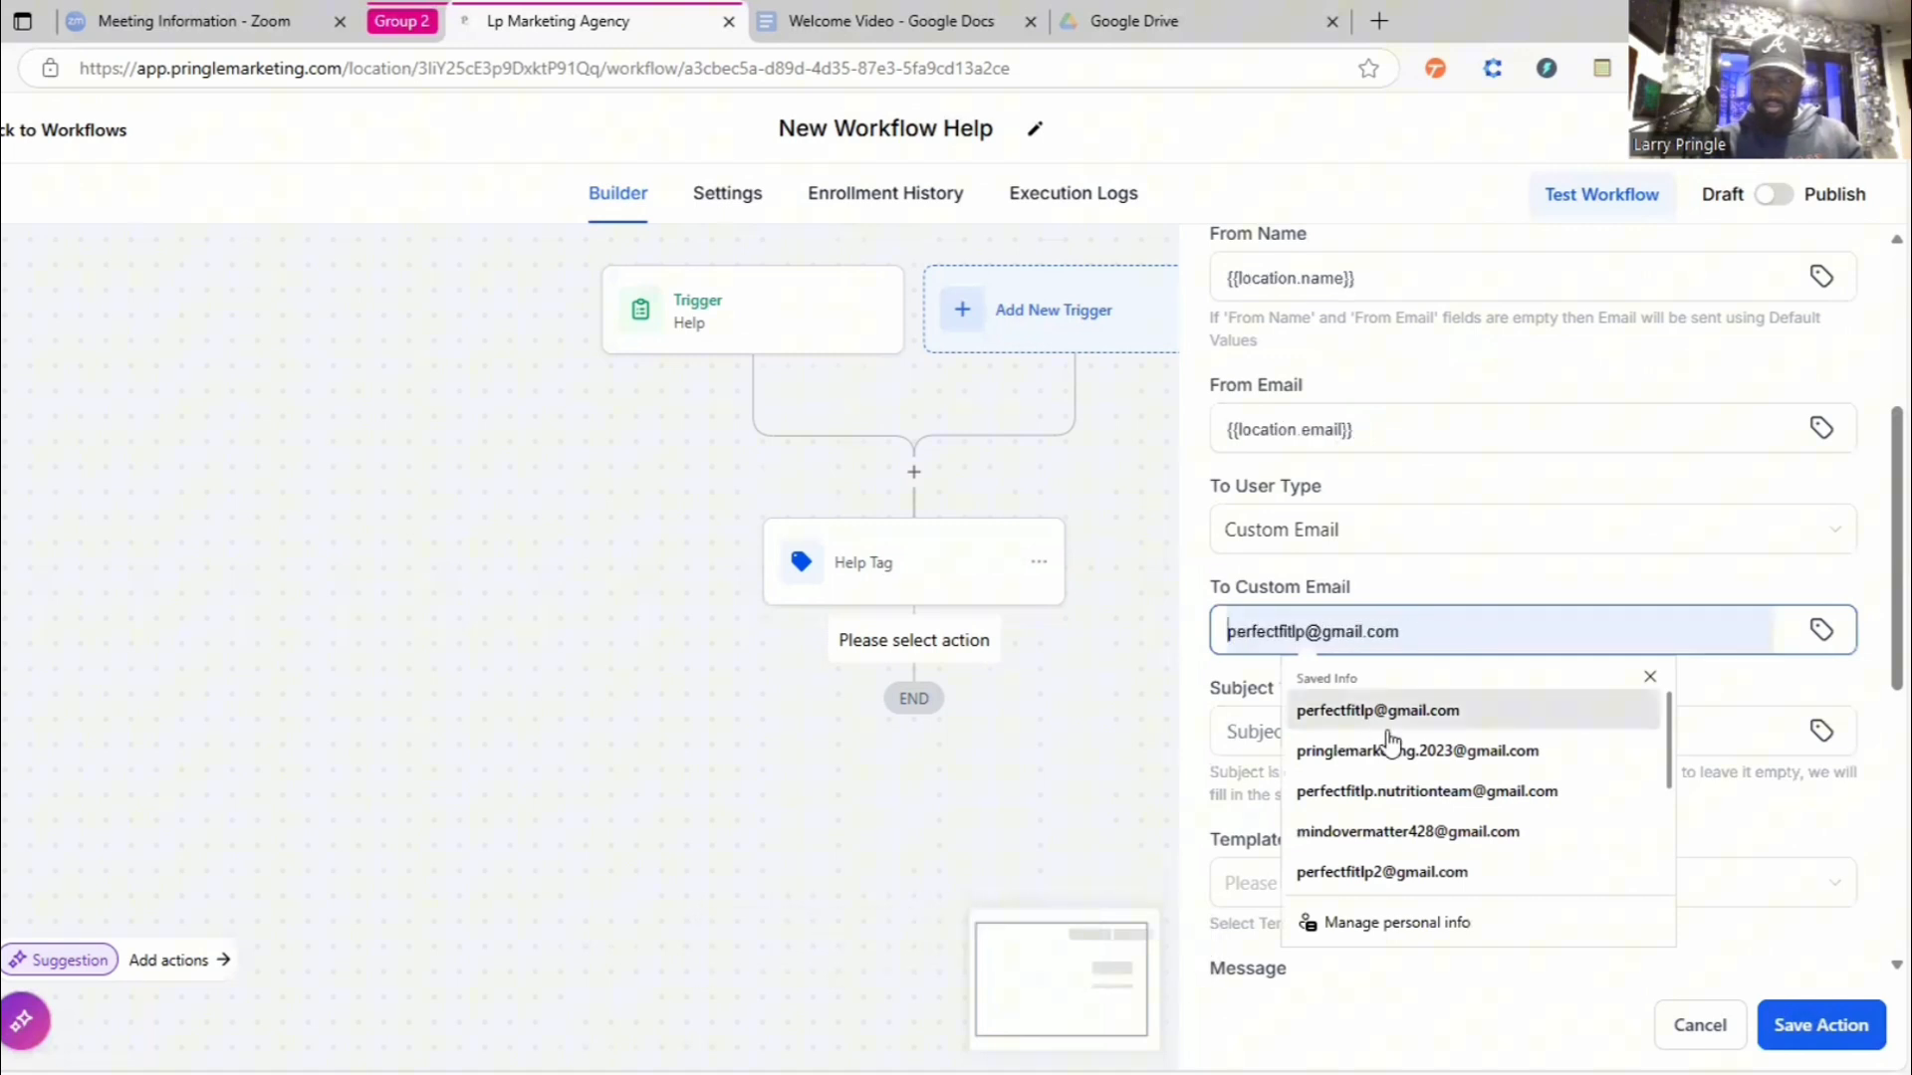
- Set the notification email's subject to the saved entry "New Leads", leaving the template unselected
click(1259, 883)
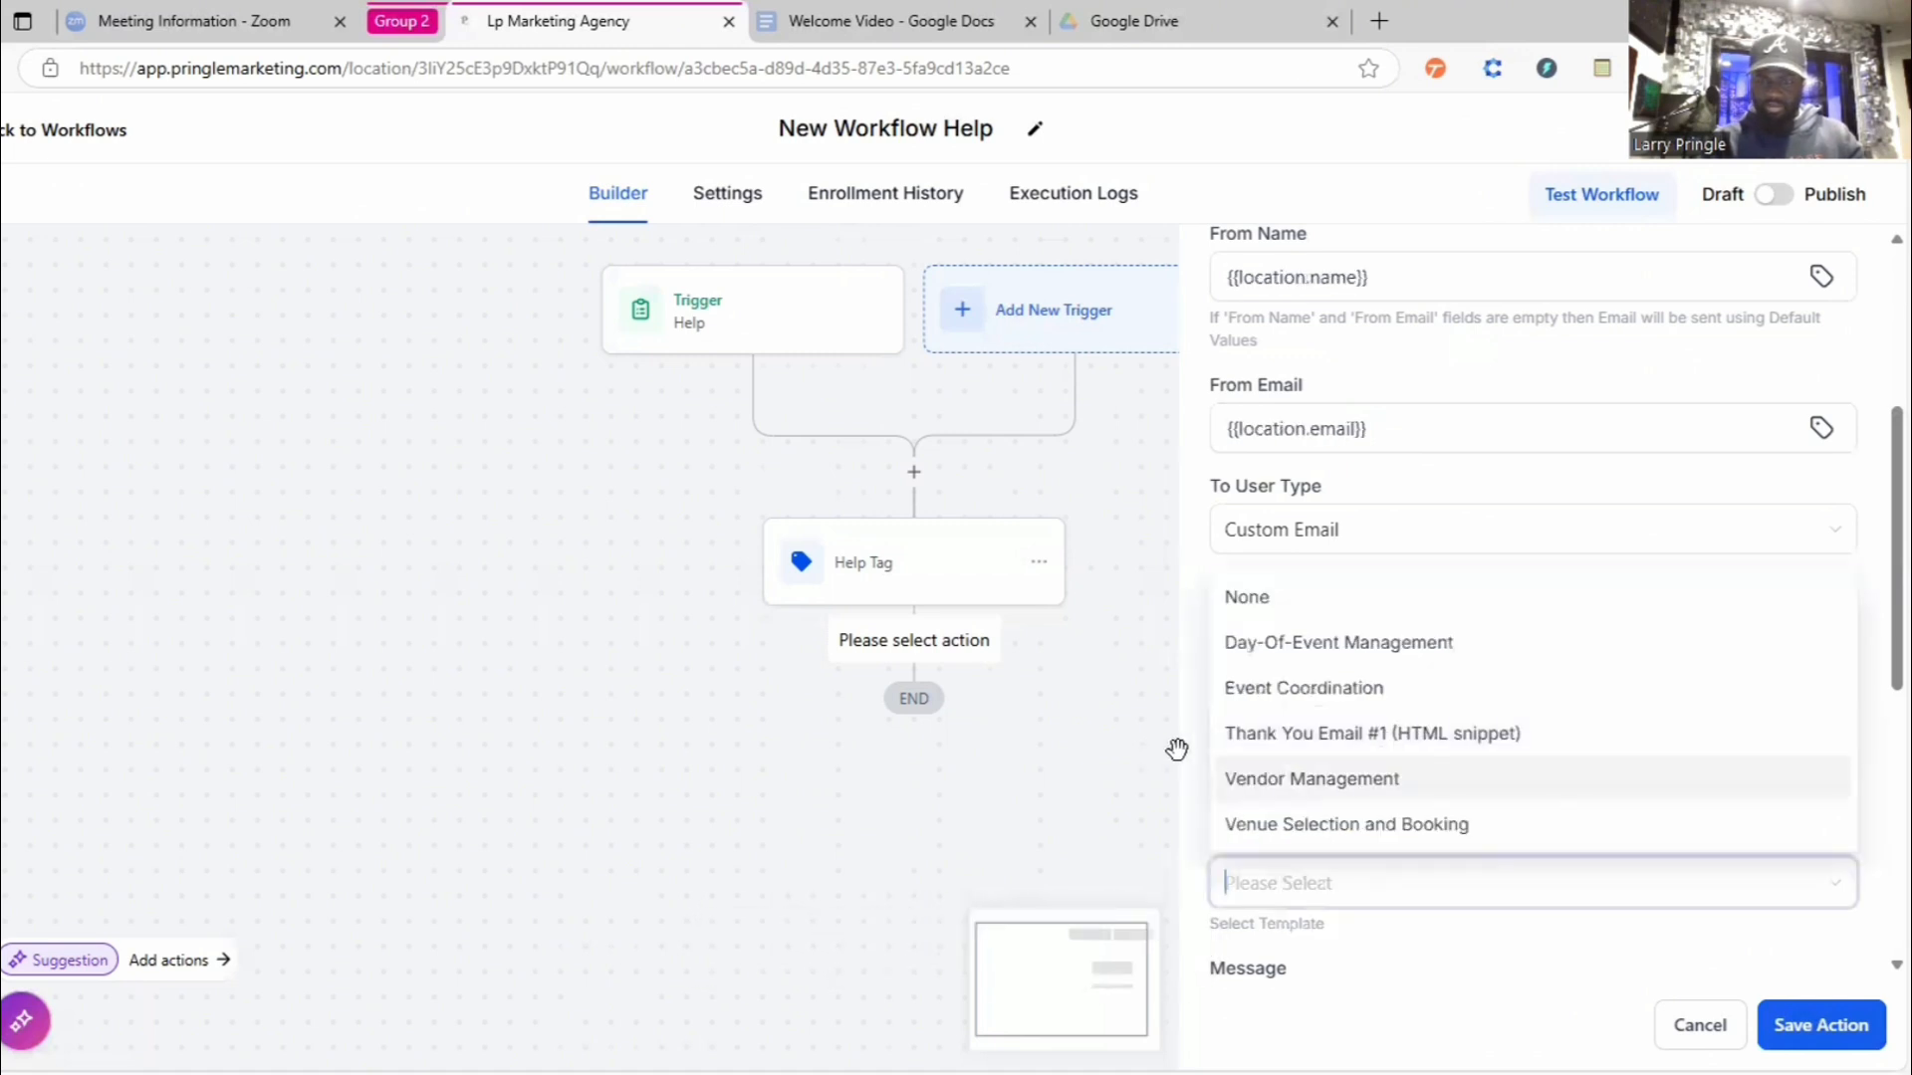
click(1191, 759)
click(1300, 734)
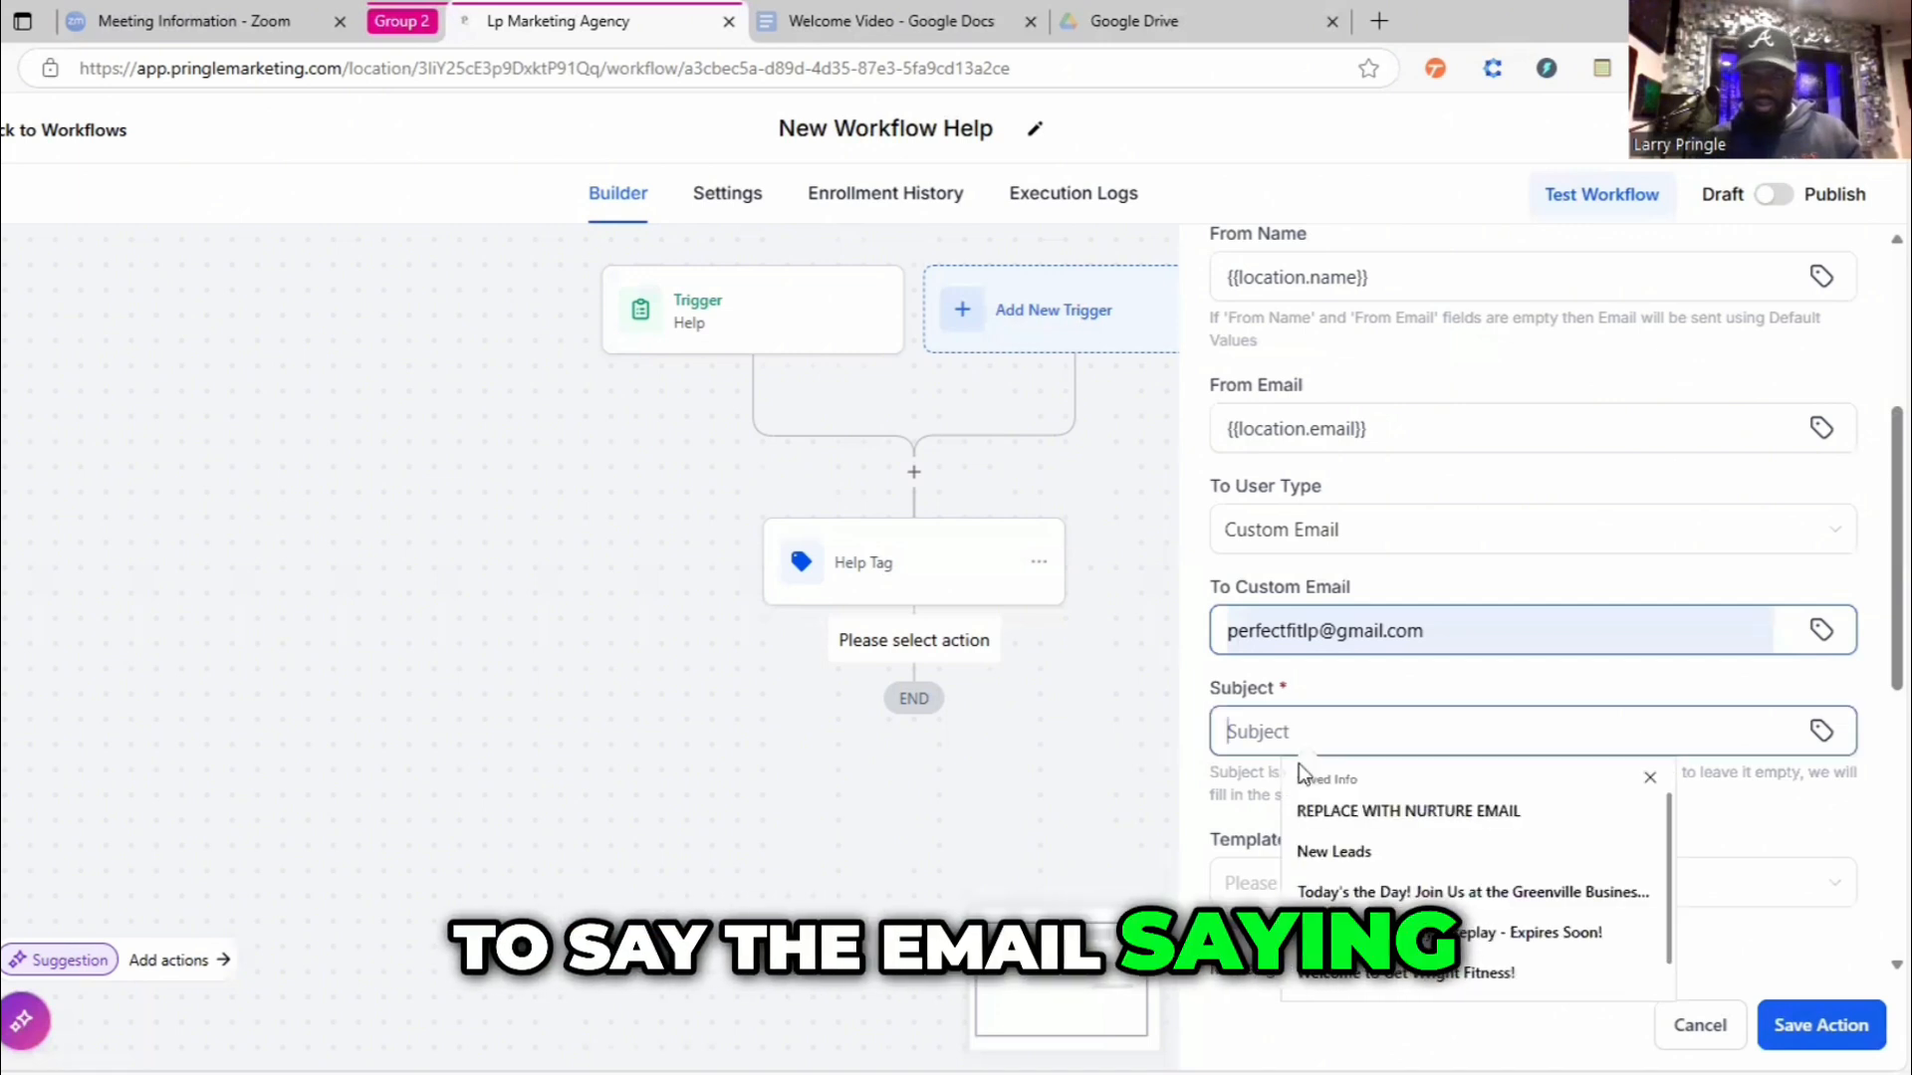
click(1328, 863)
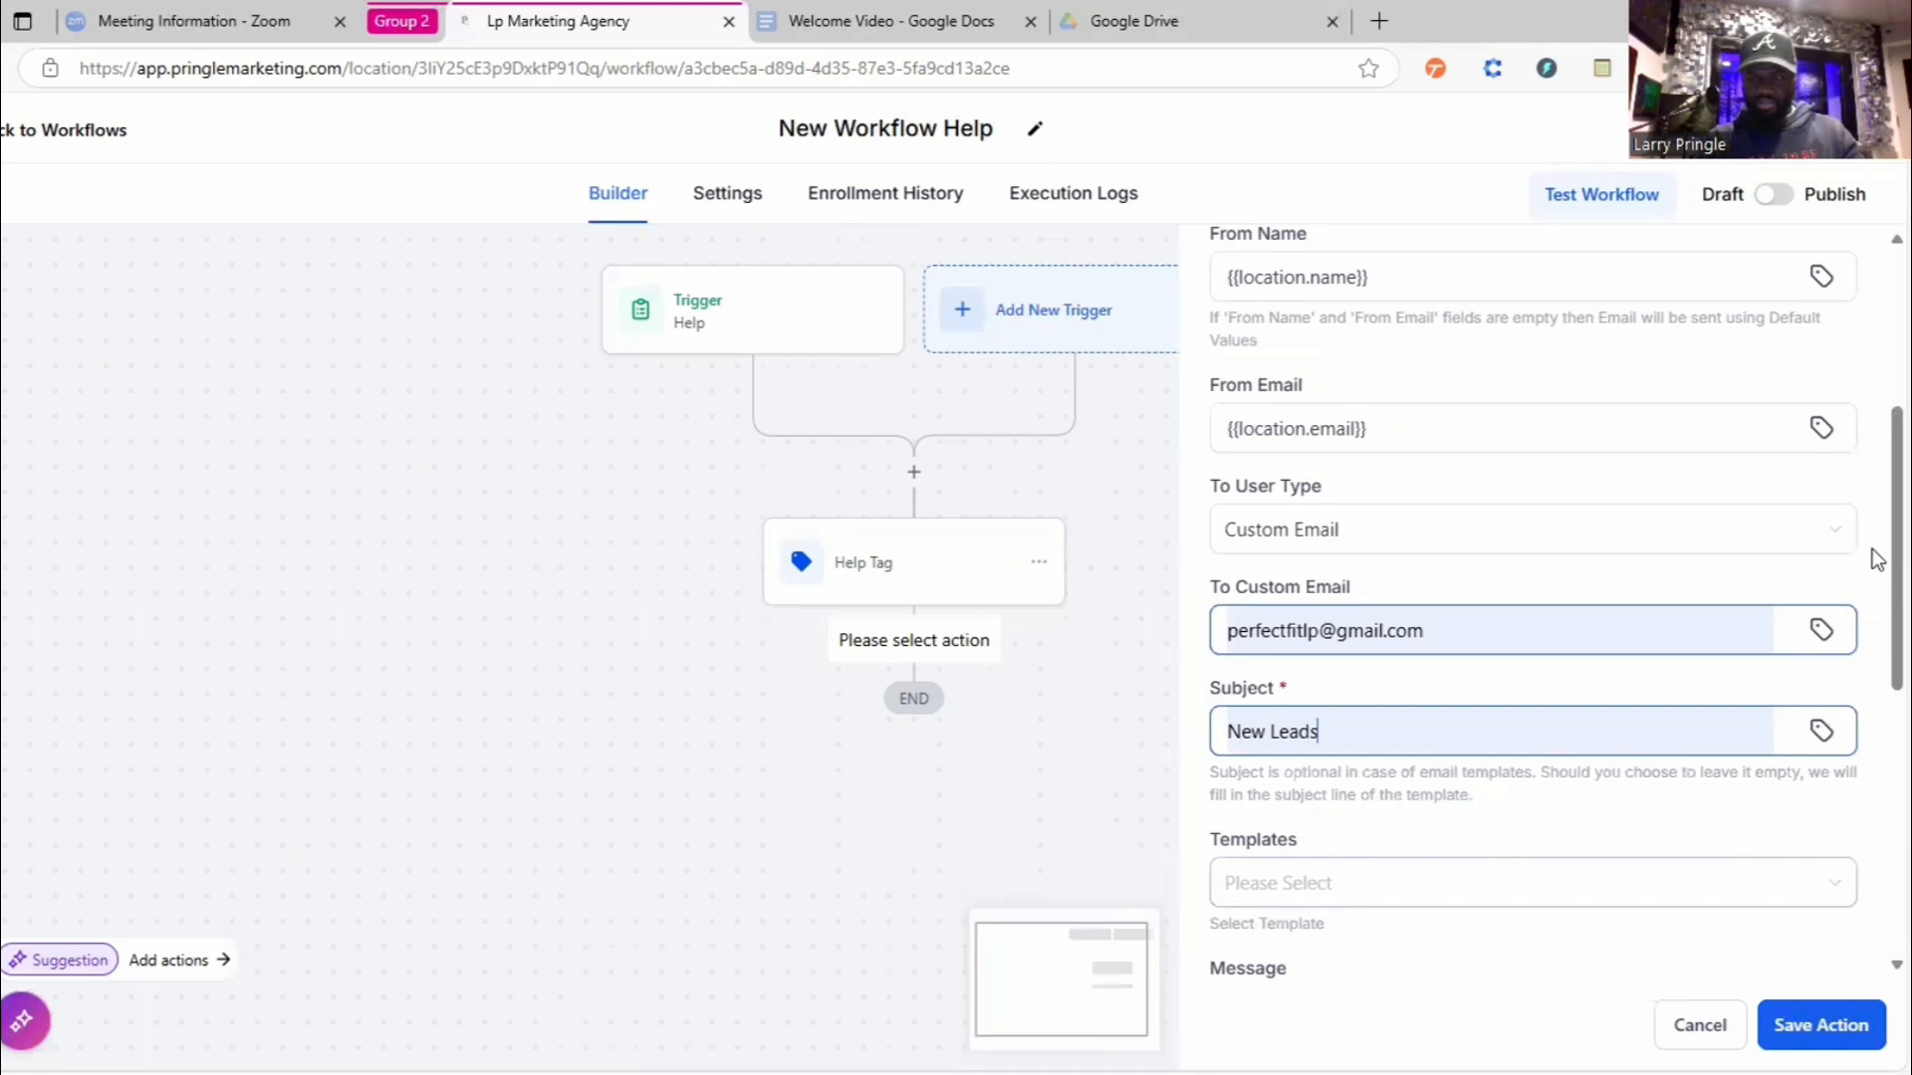
- Insert the contact's First Name custom value into the notification's message body
scroll(1877, 622, down, 4)
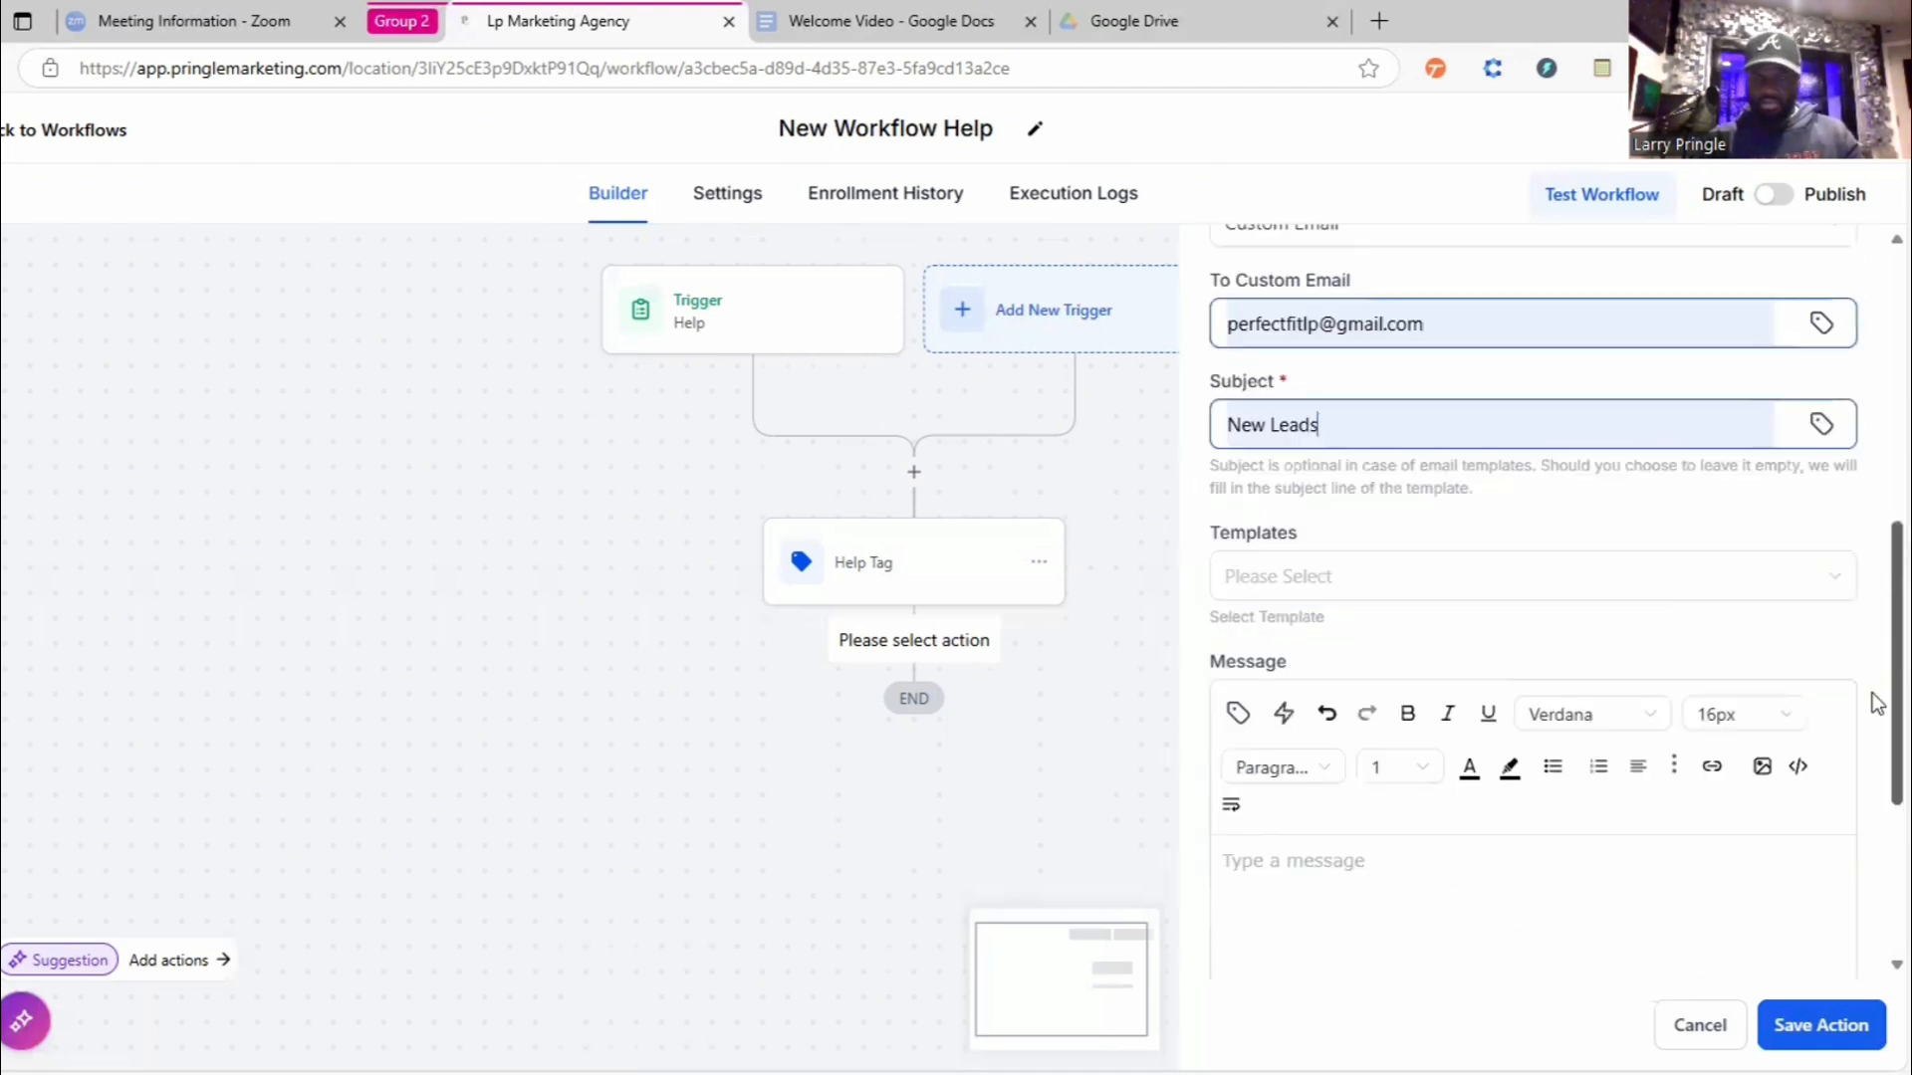
scroll(1394, 816, down, 1)
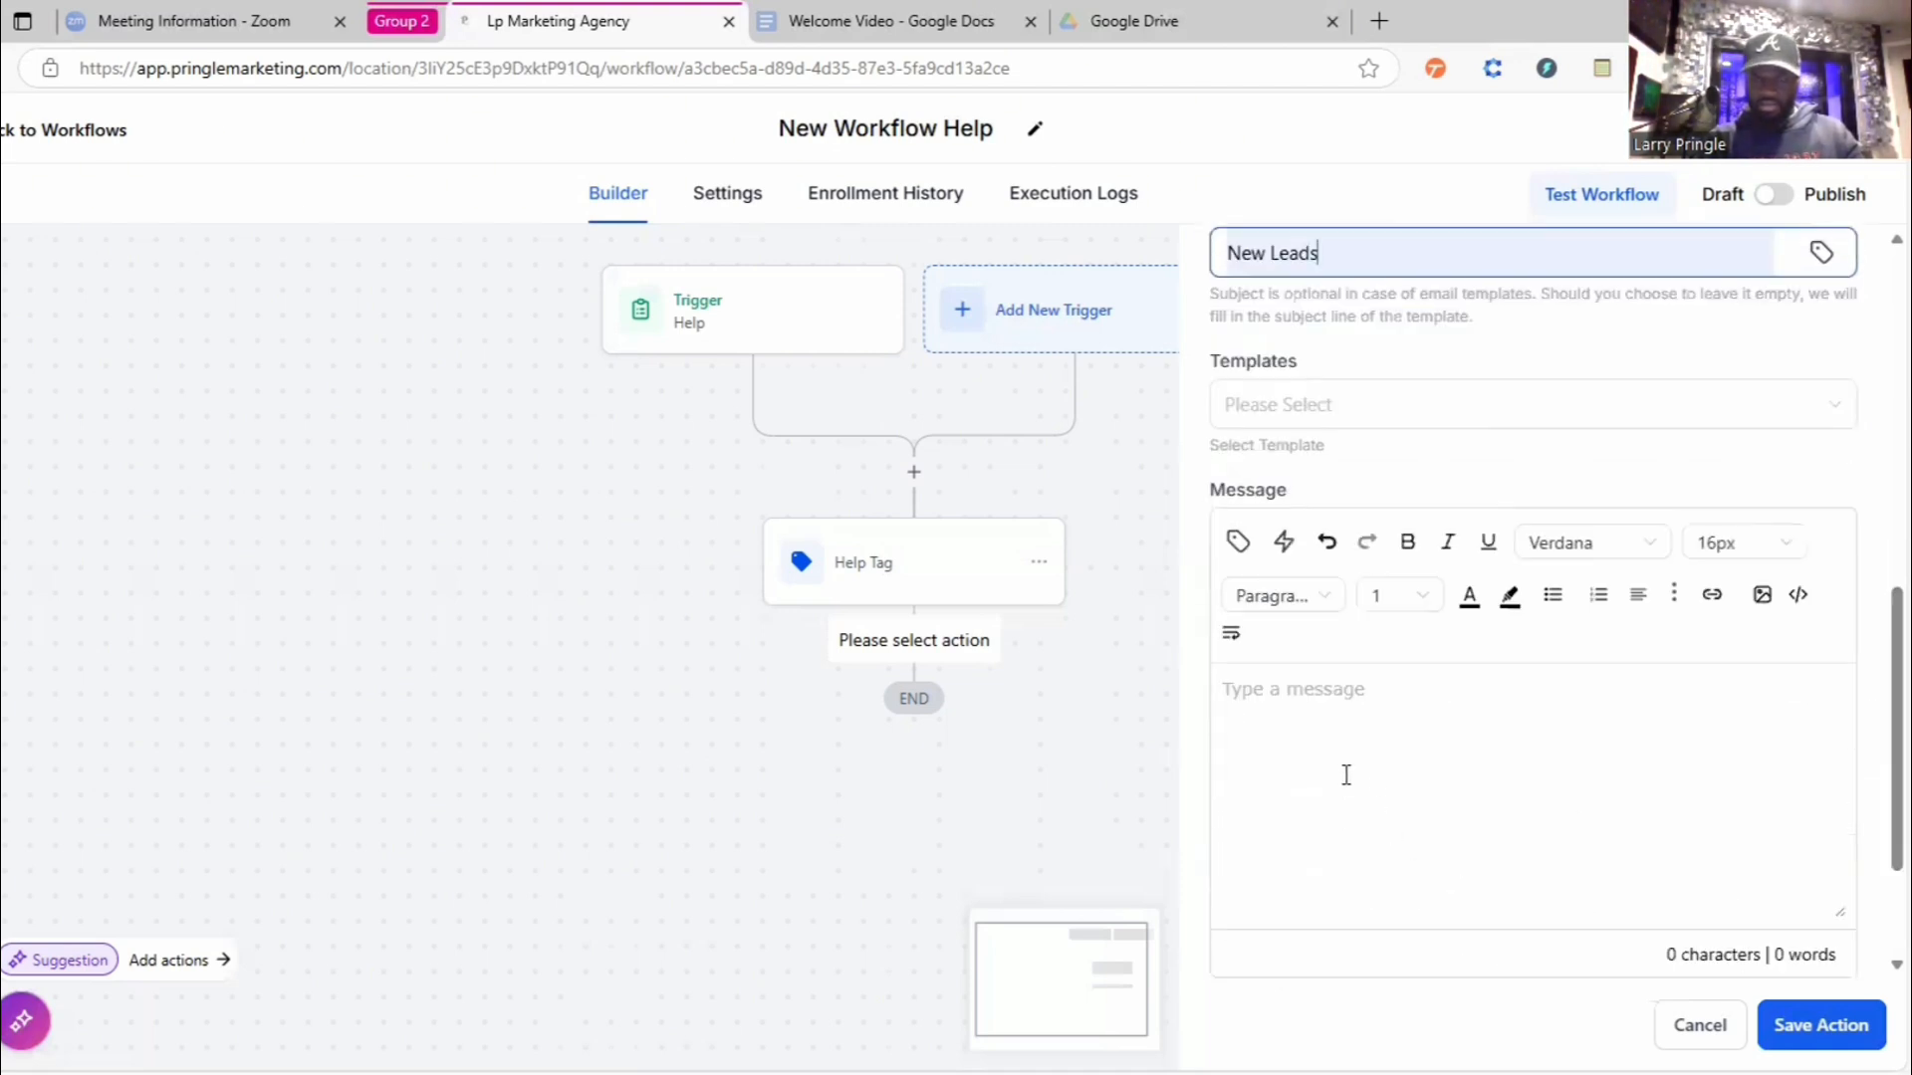
click(1294, 698)
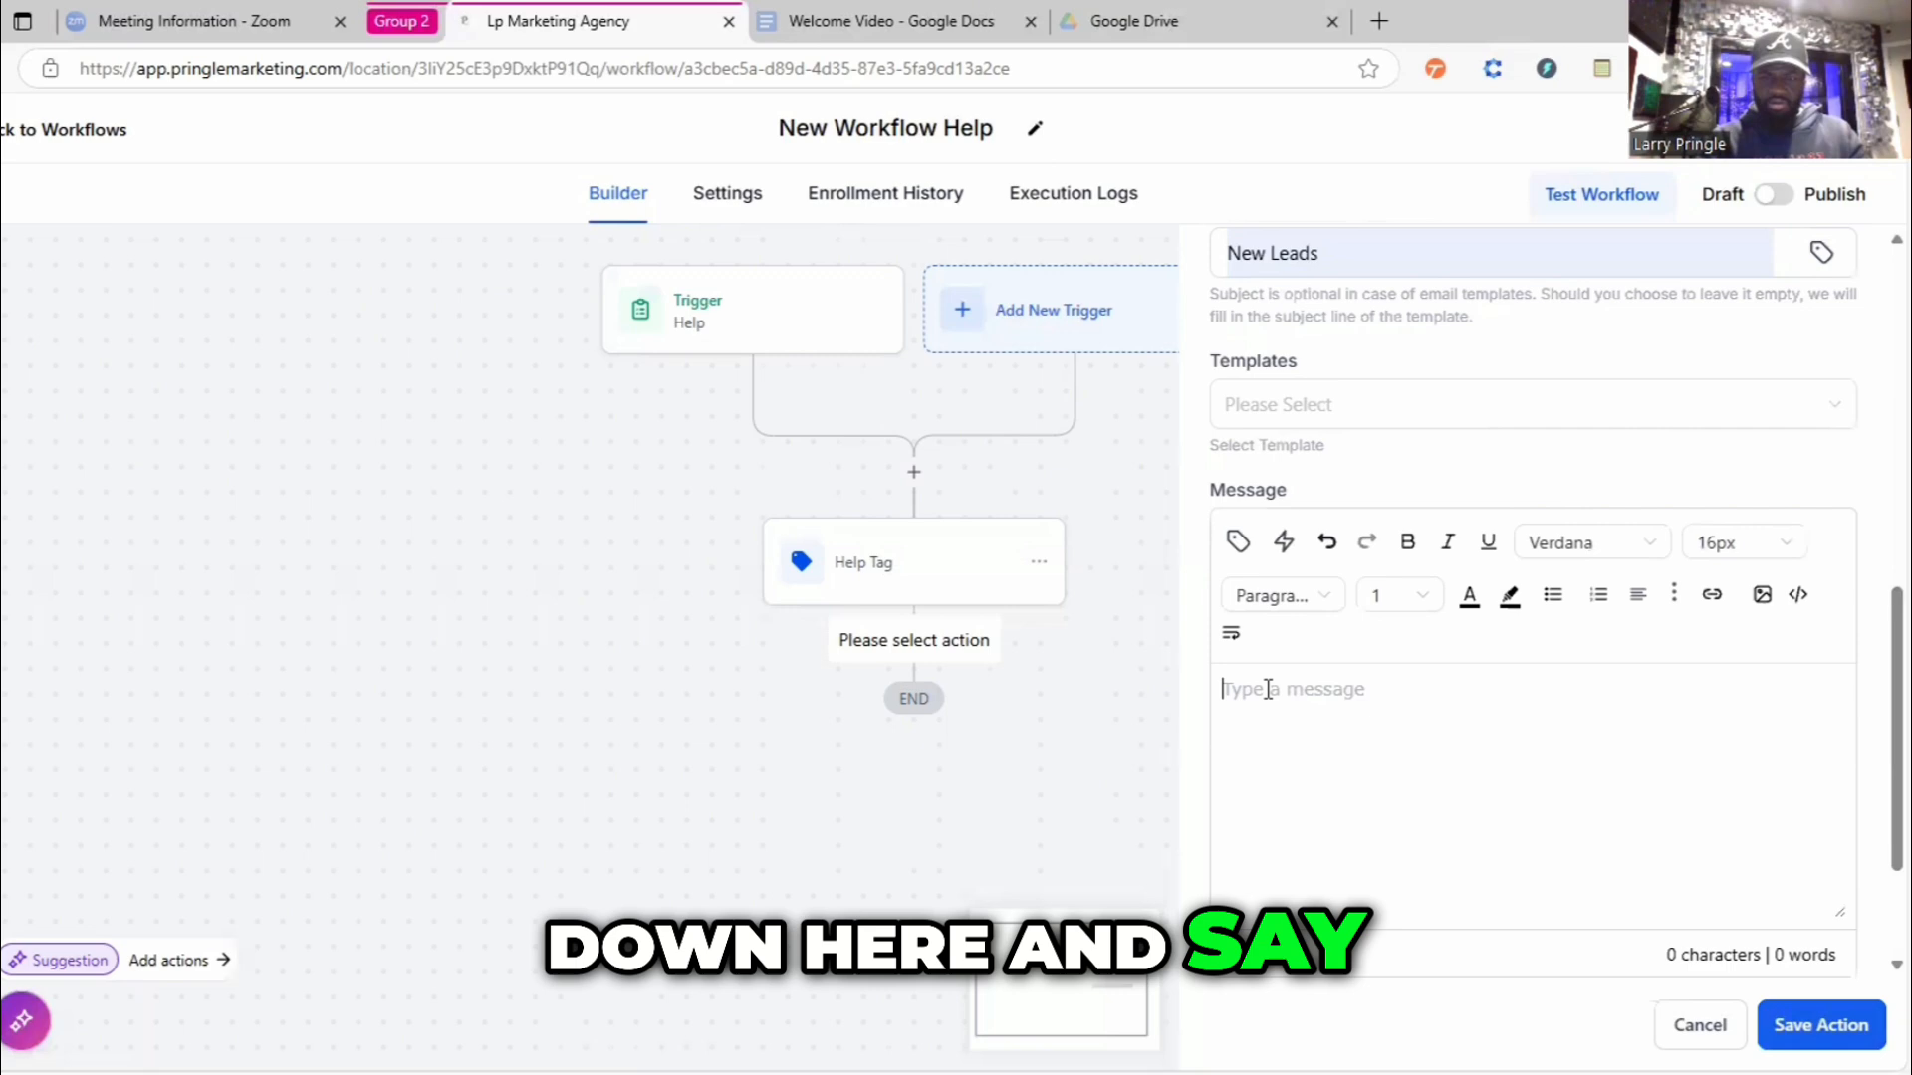
click(1237, 551)
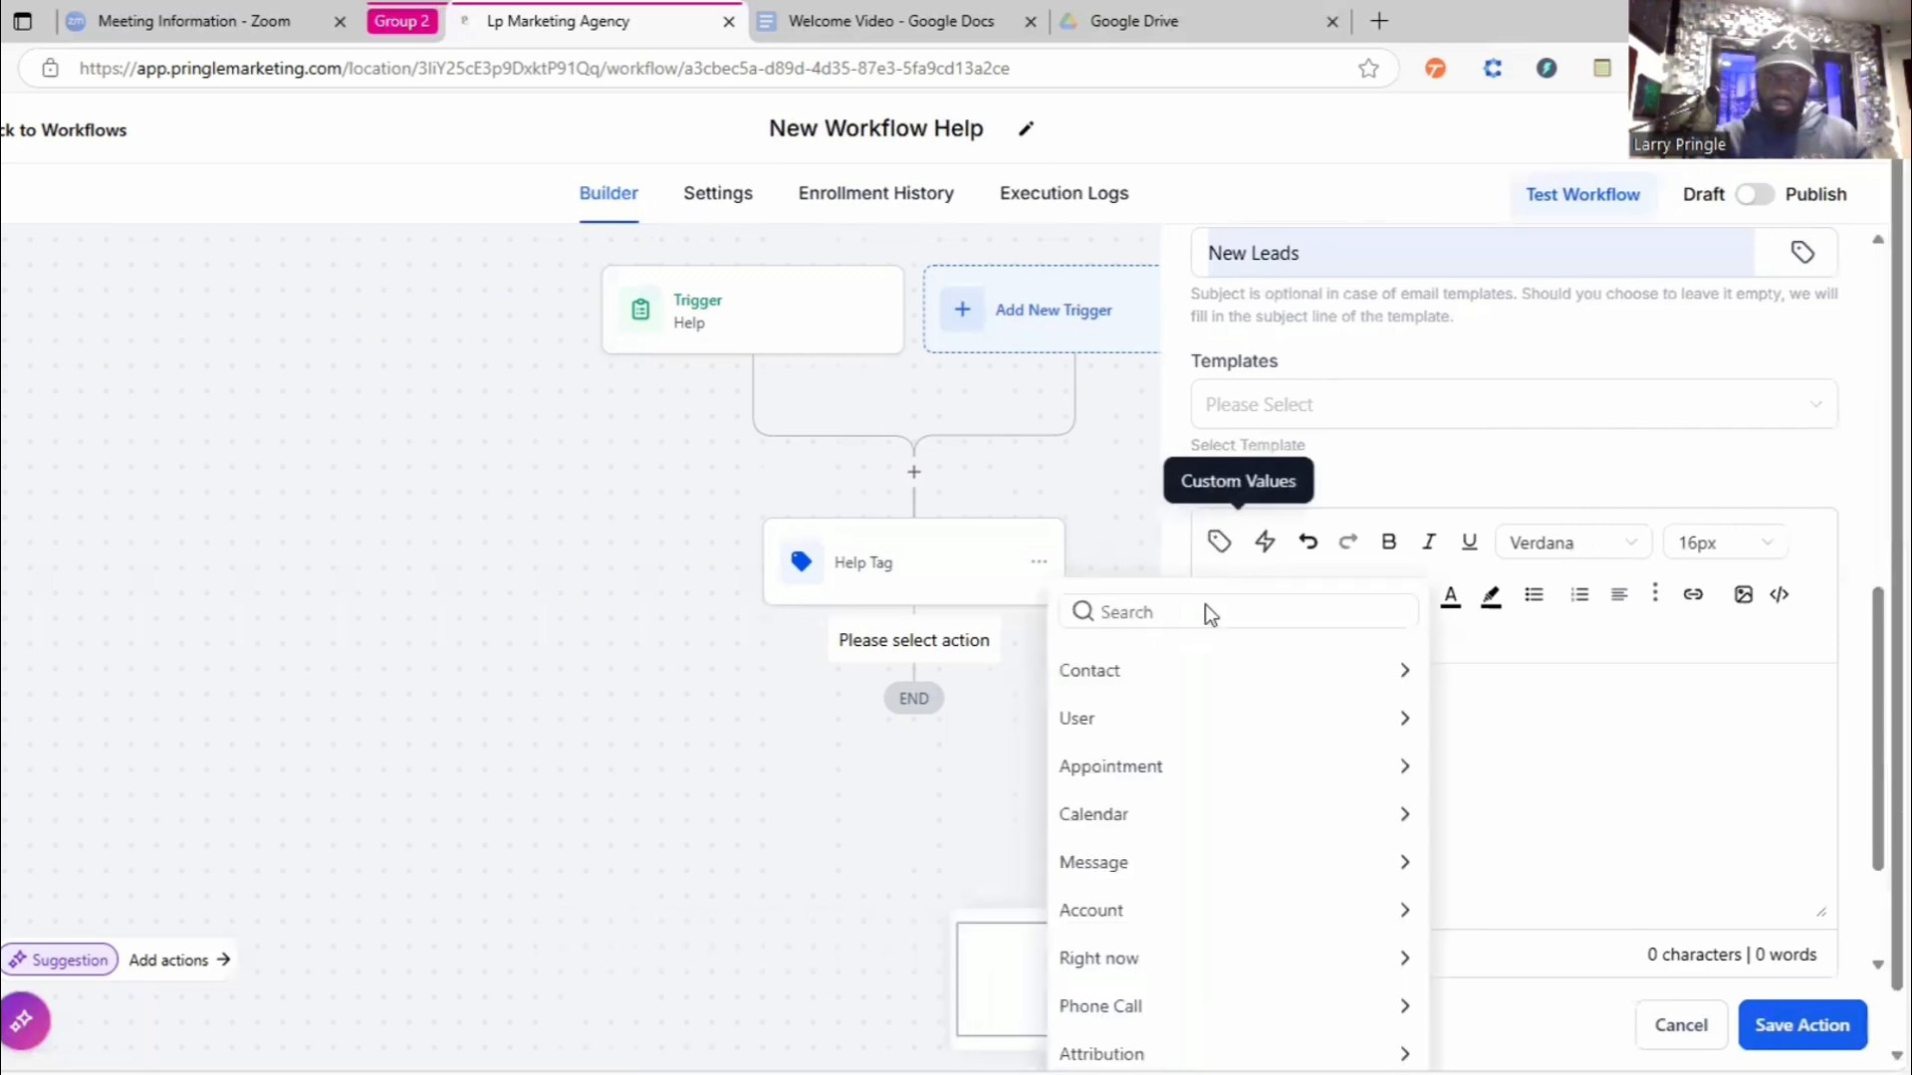
click(1177, 669)
click(1132, 760)
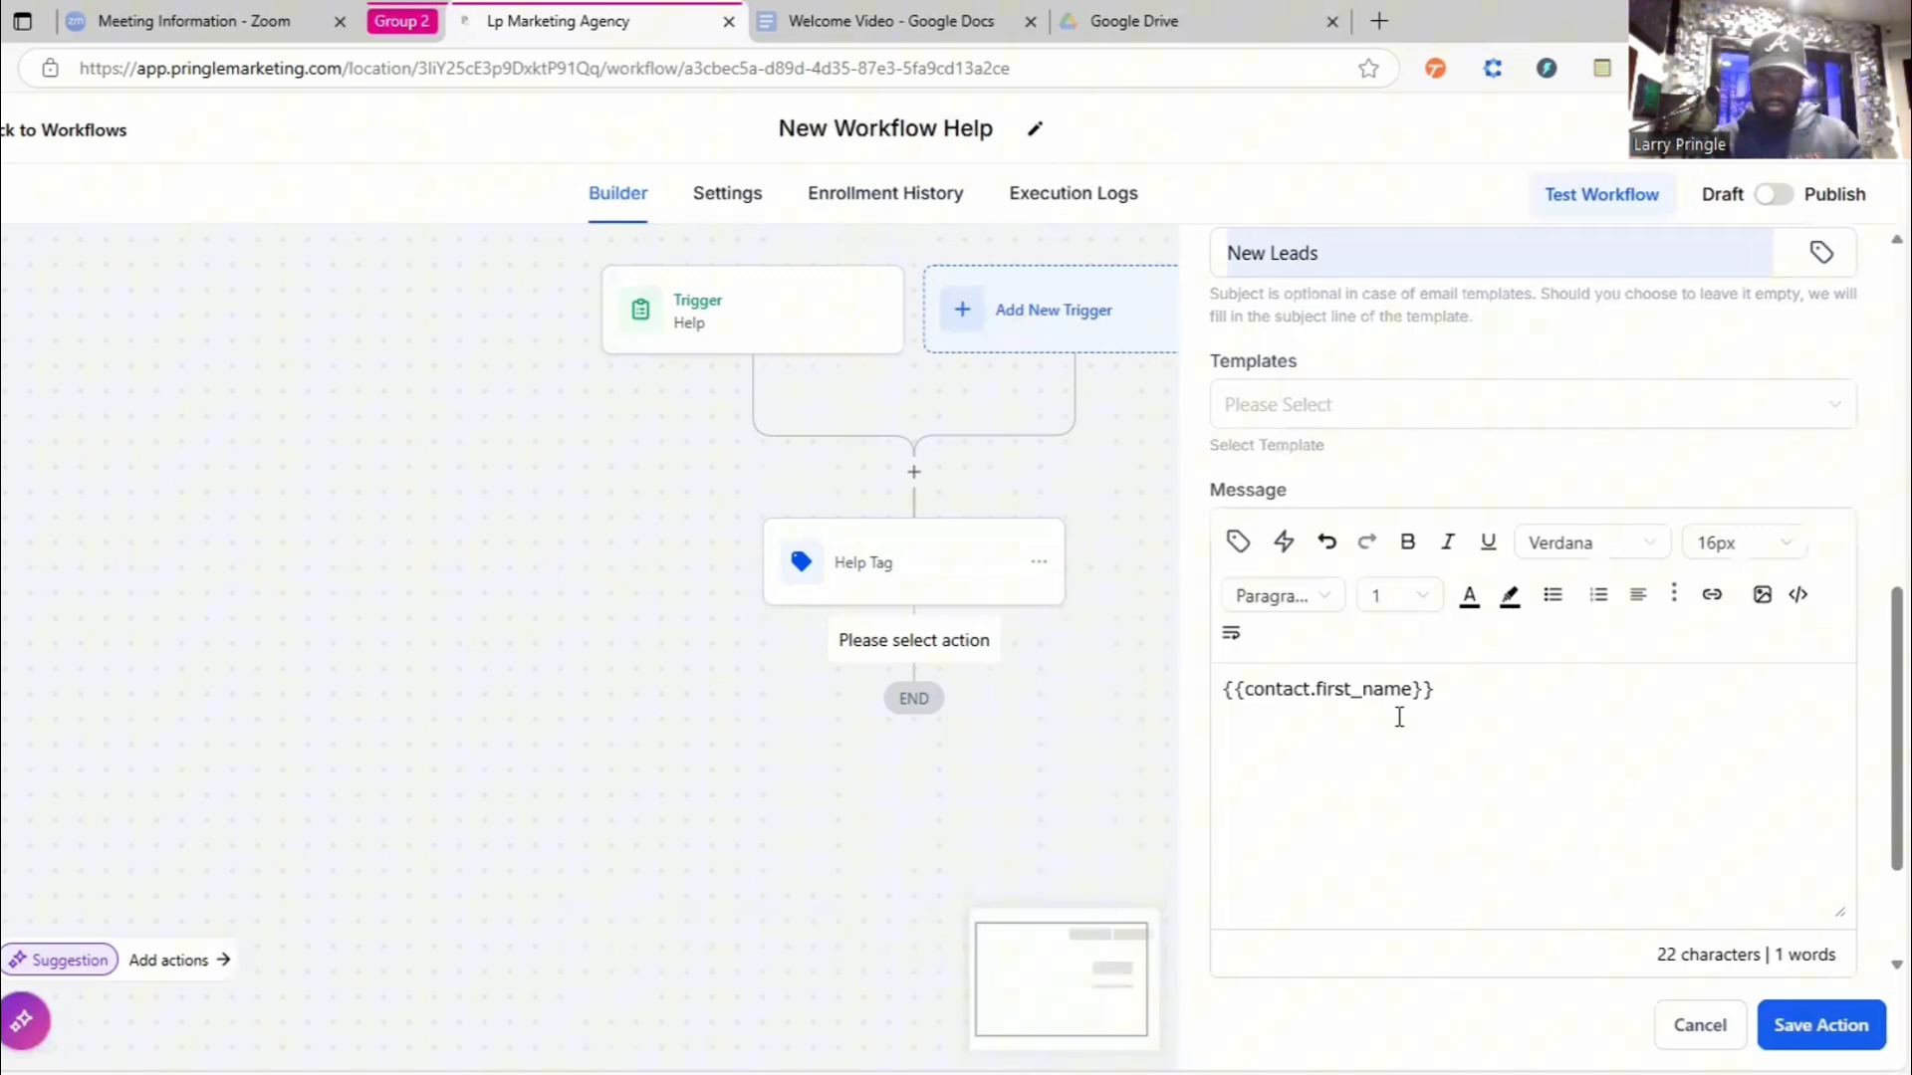
- Add the contact's Email and Phone custom values on separate lines below the first name in the notification message
click(1234, 543)
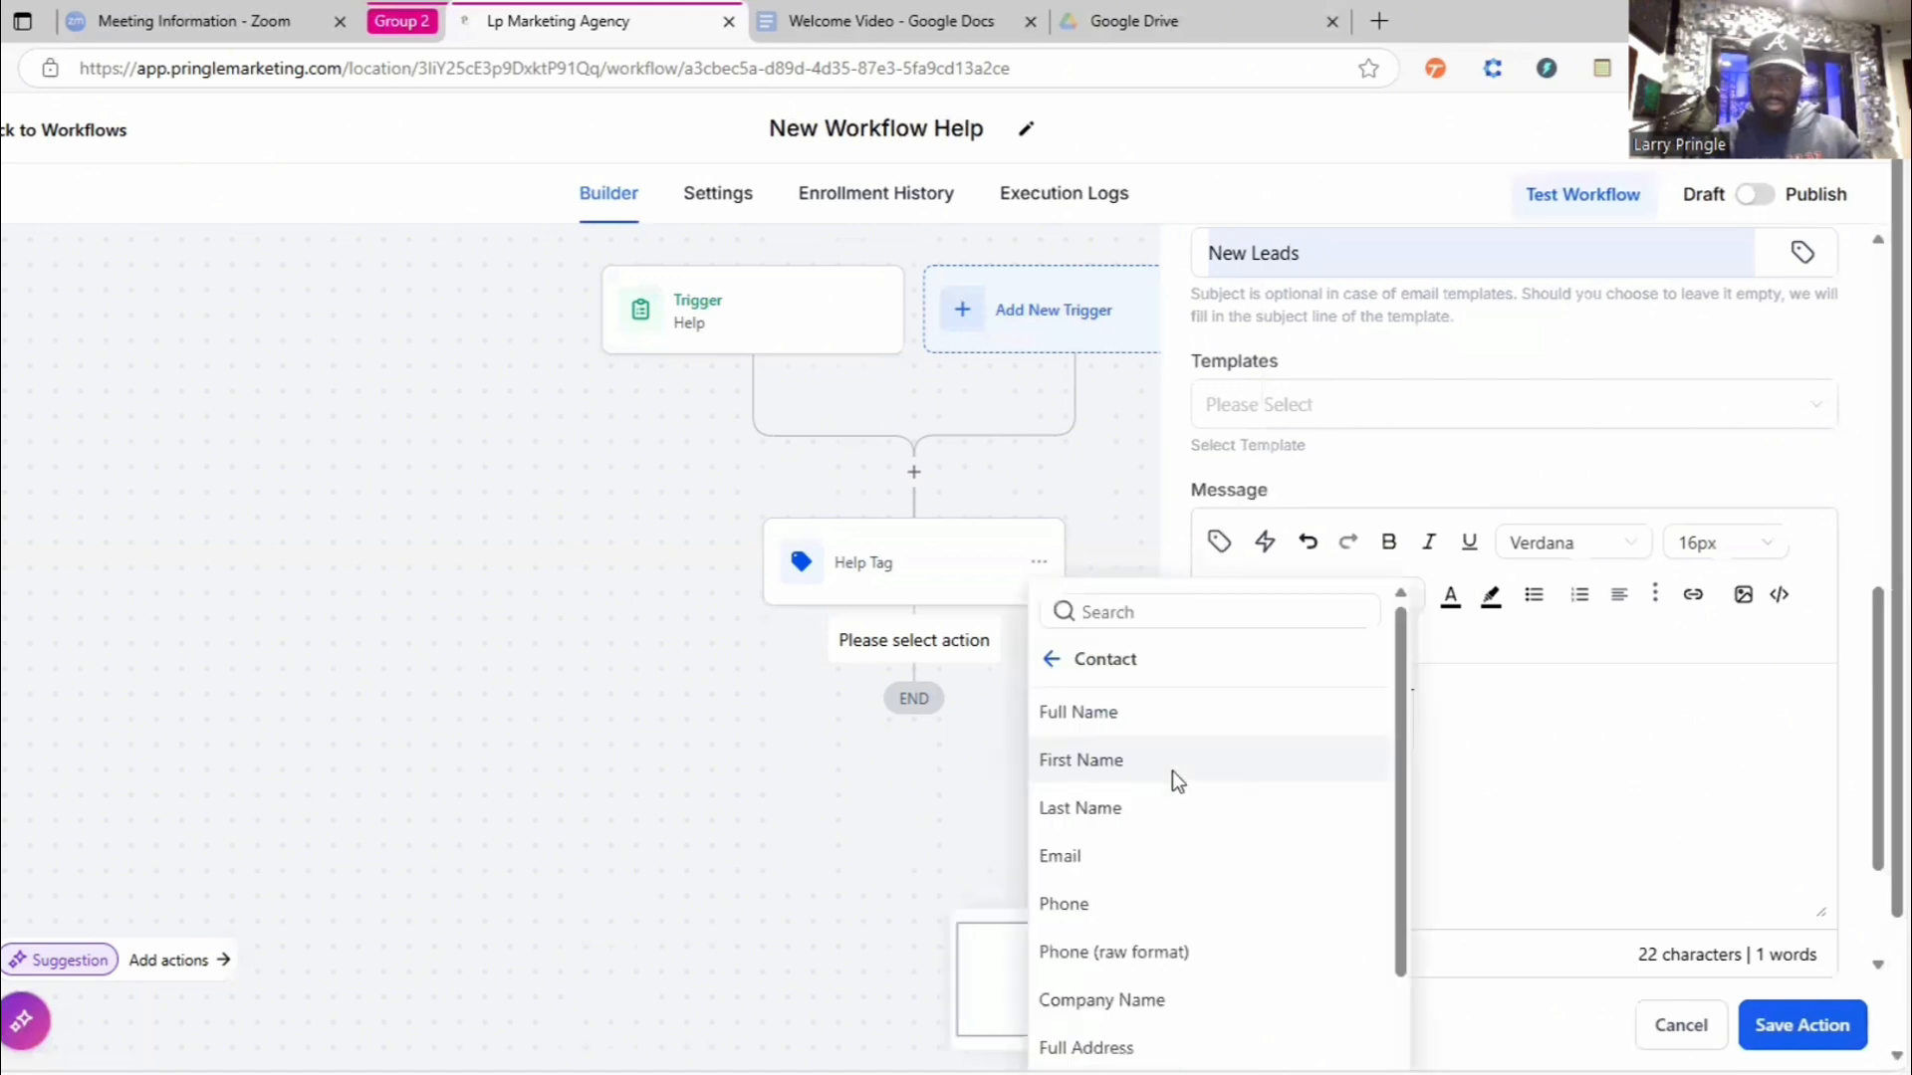
click(1107, 862)
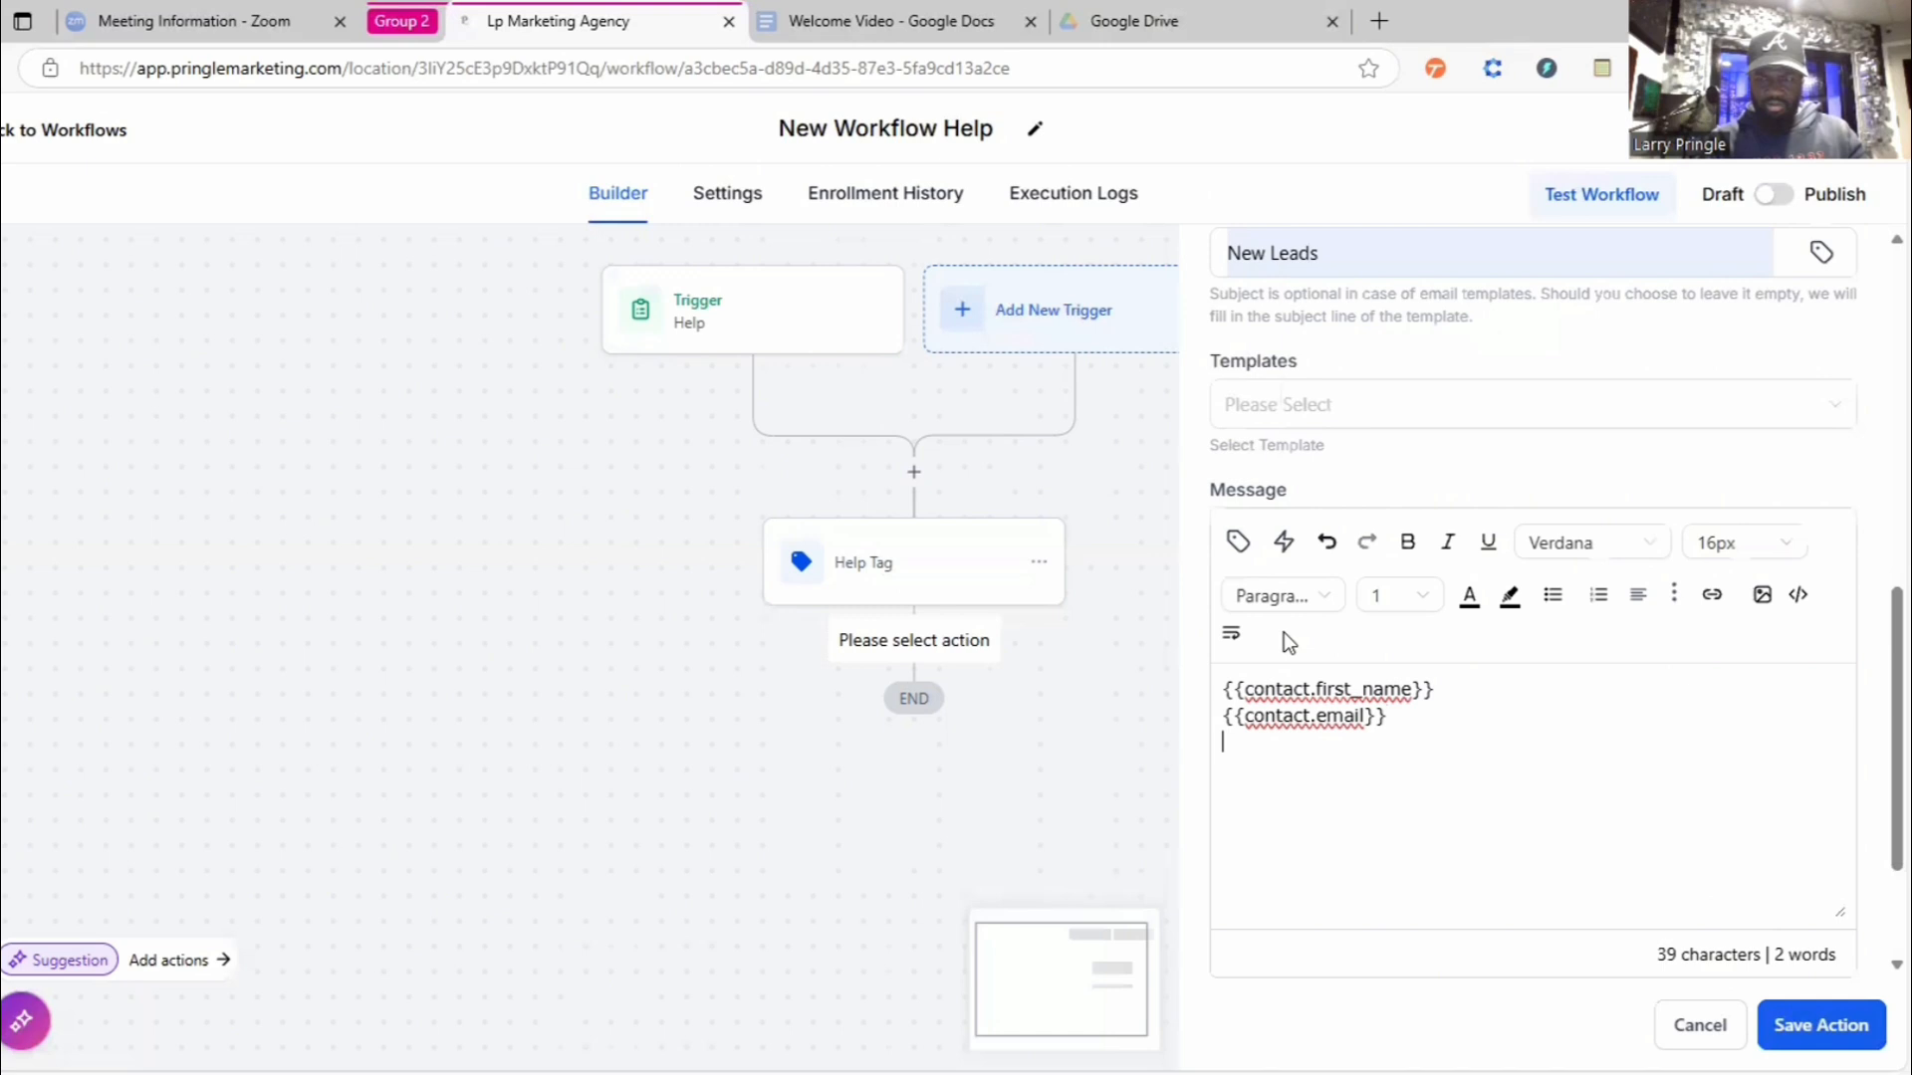
click(1240, 540)
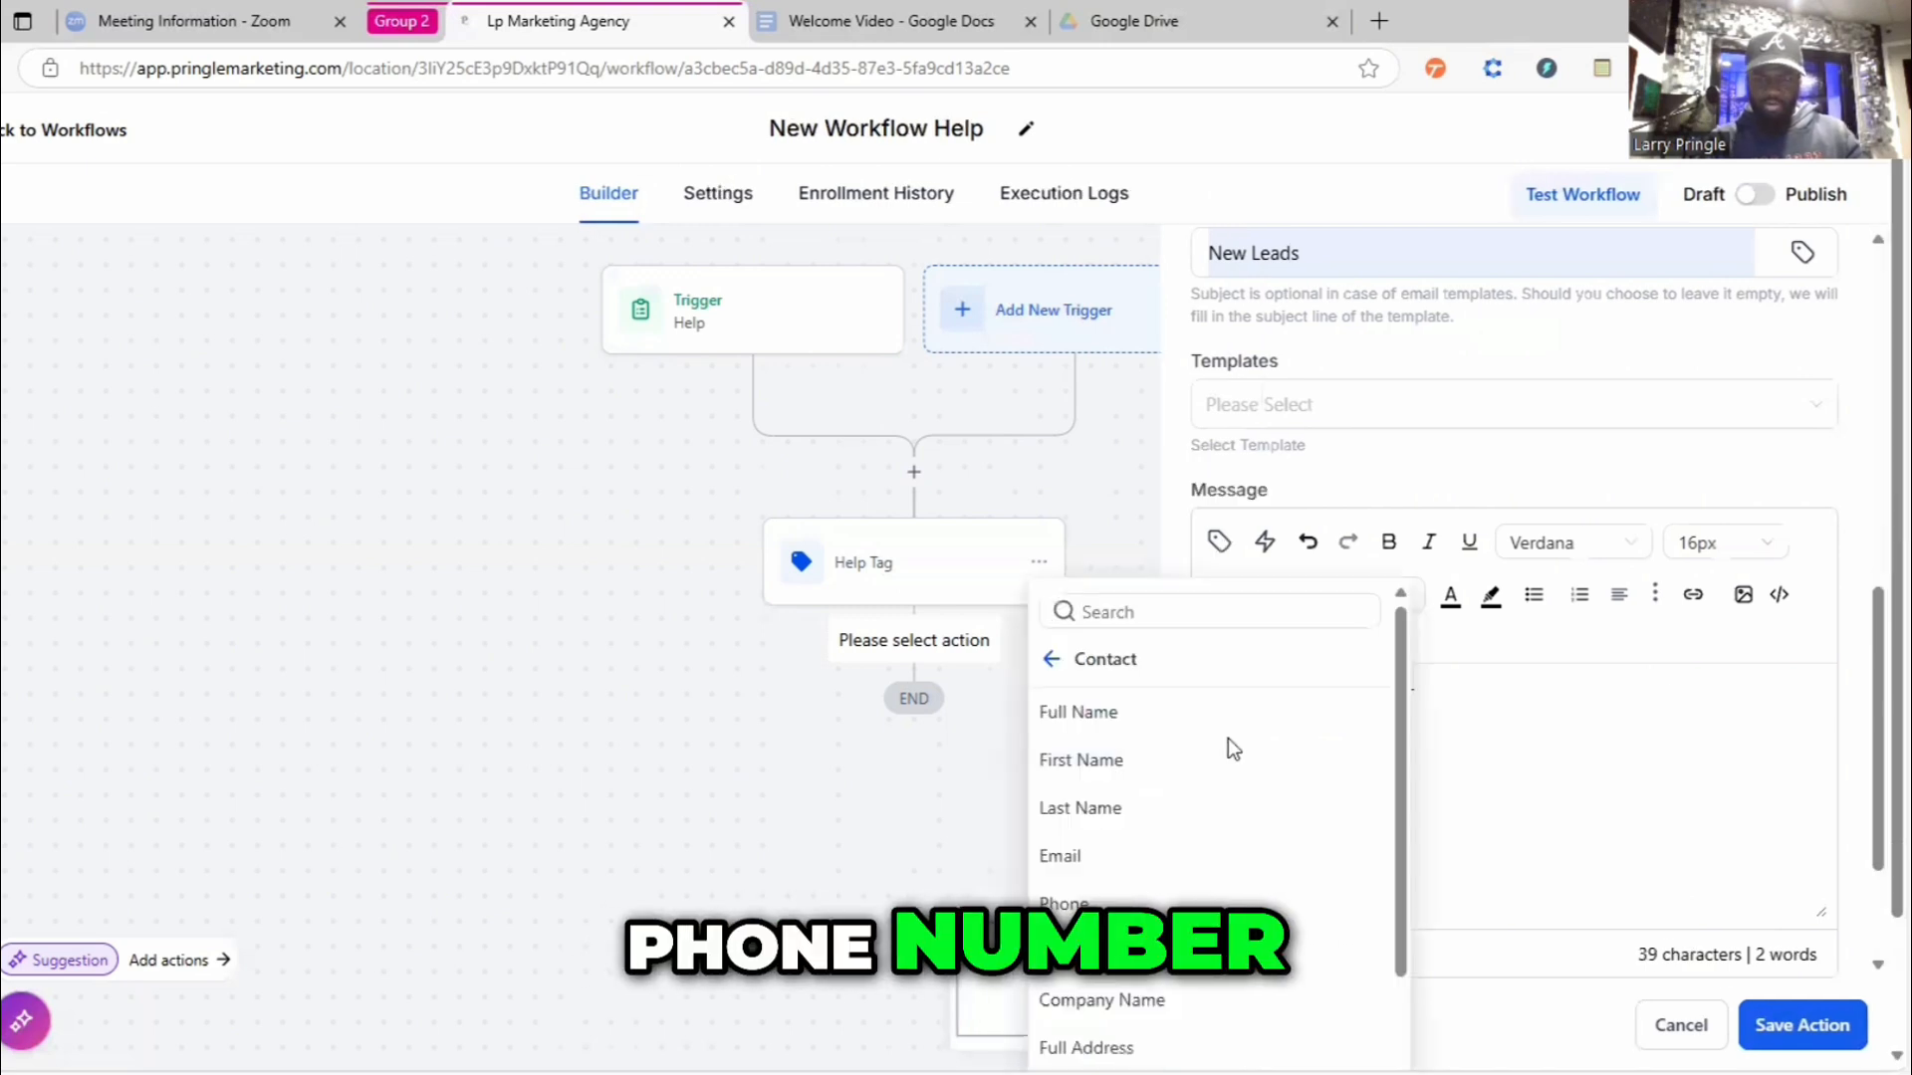
click(1083, 906)
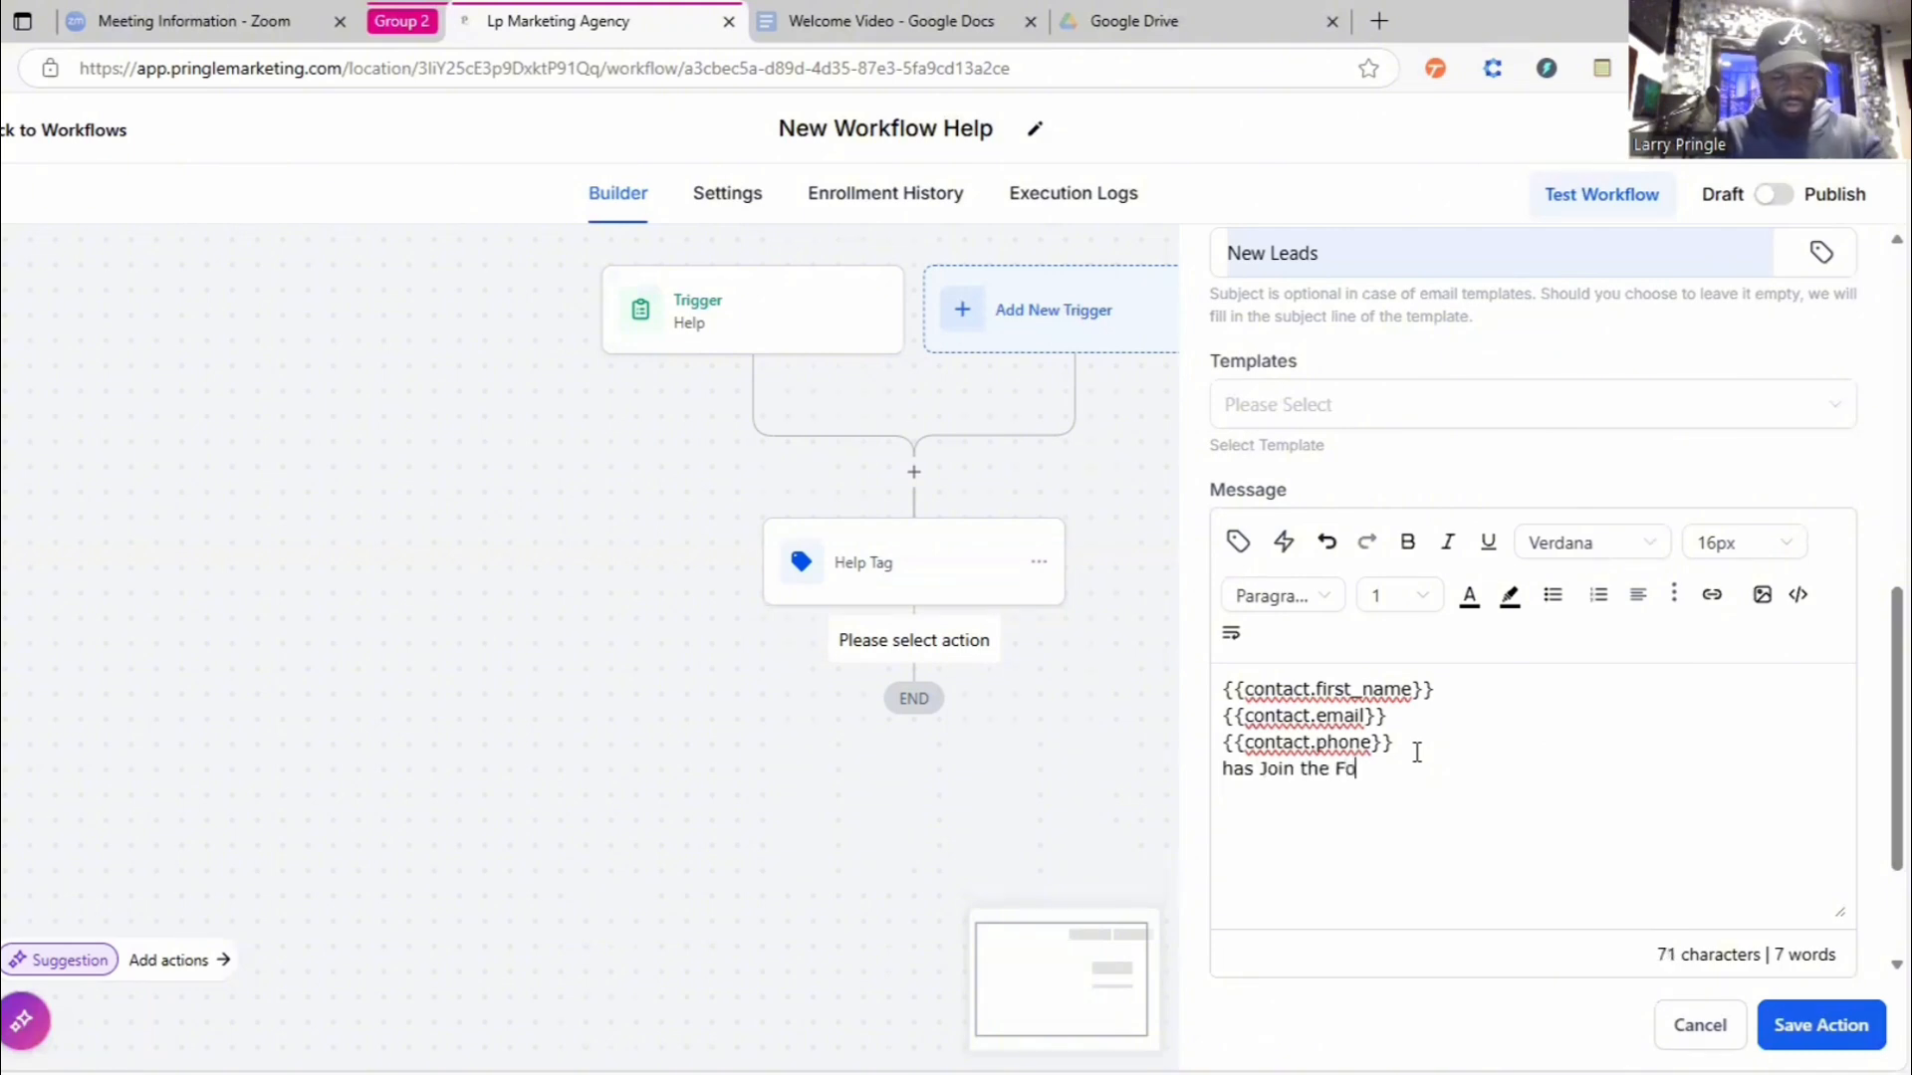
- Complete the notification message with the line "has Join the form" and save the internal notification action
key(Left)
key(Left)
key(Left)
key(BackSpace)
text(f)
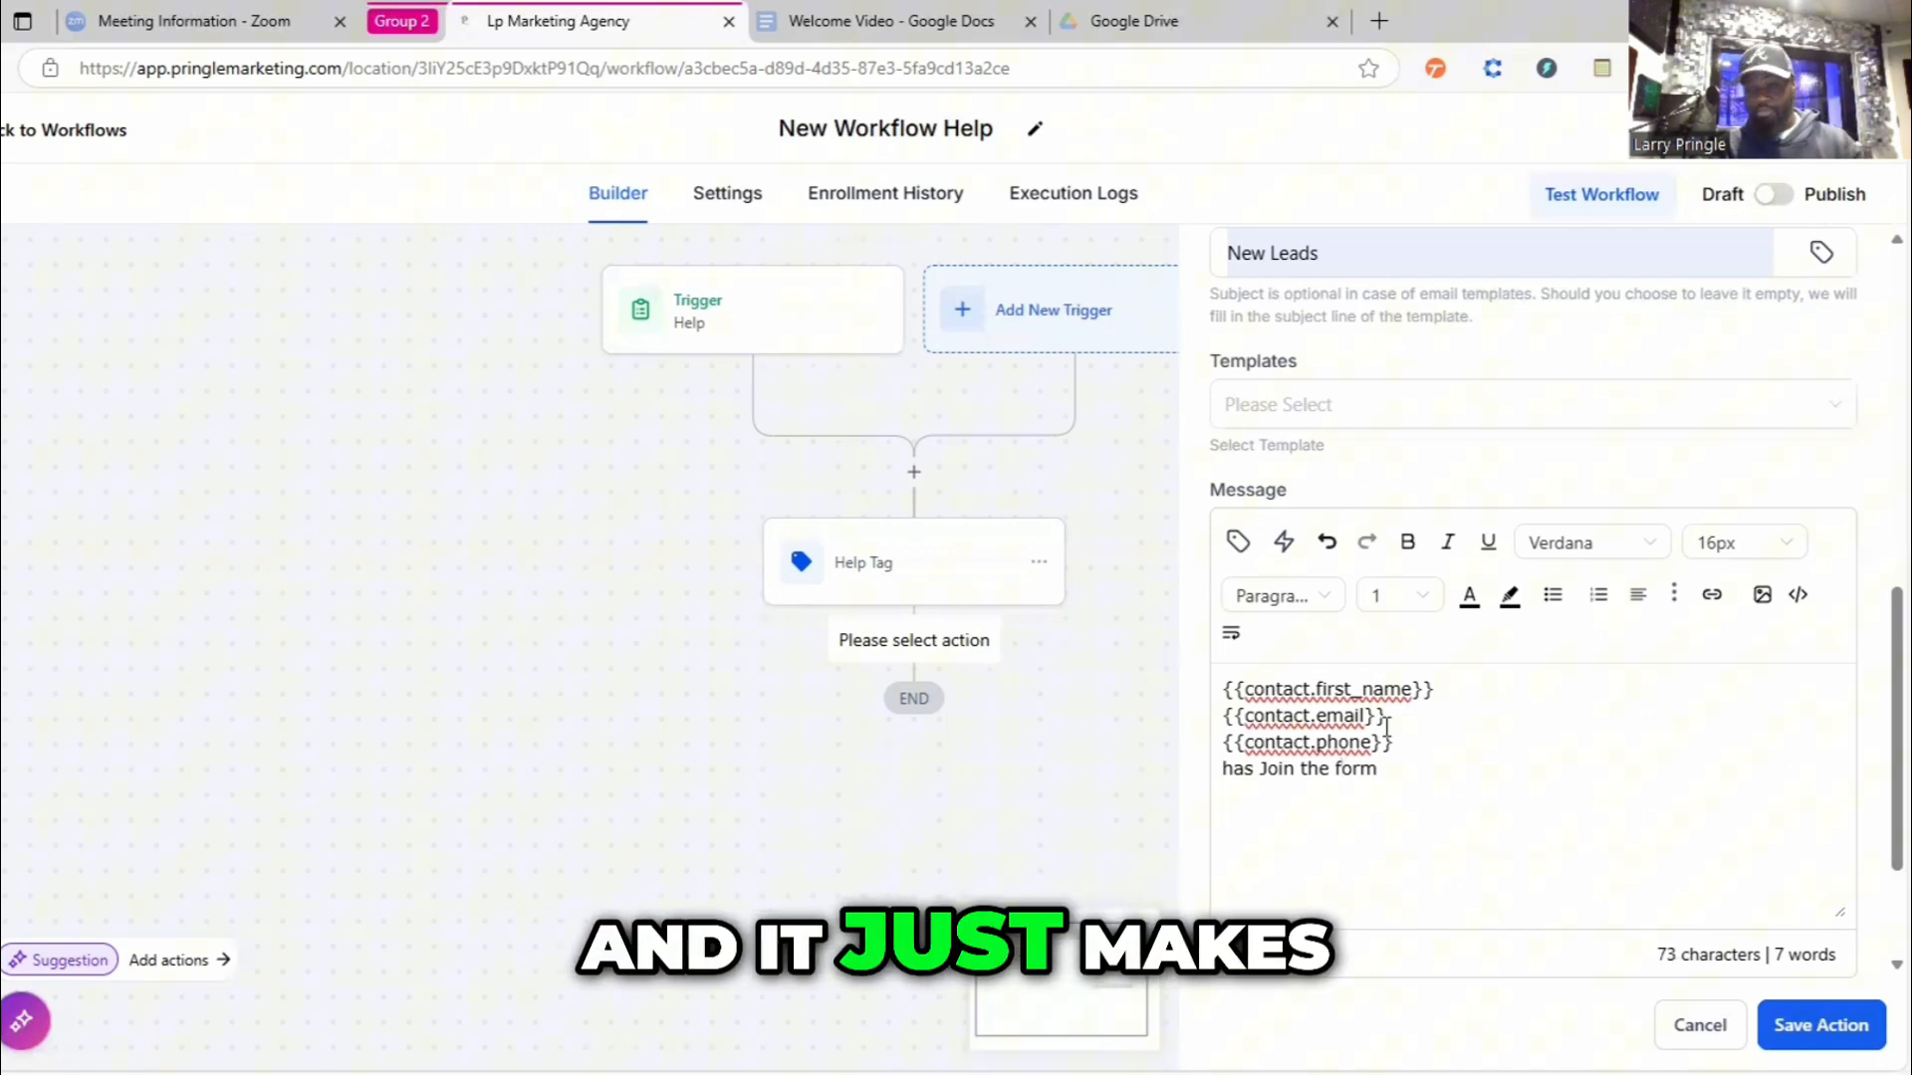
click(1810, 1025)
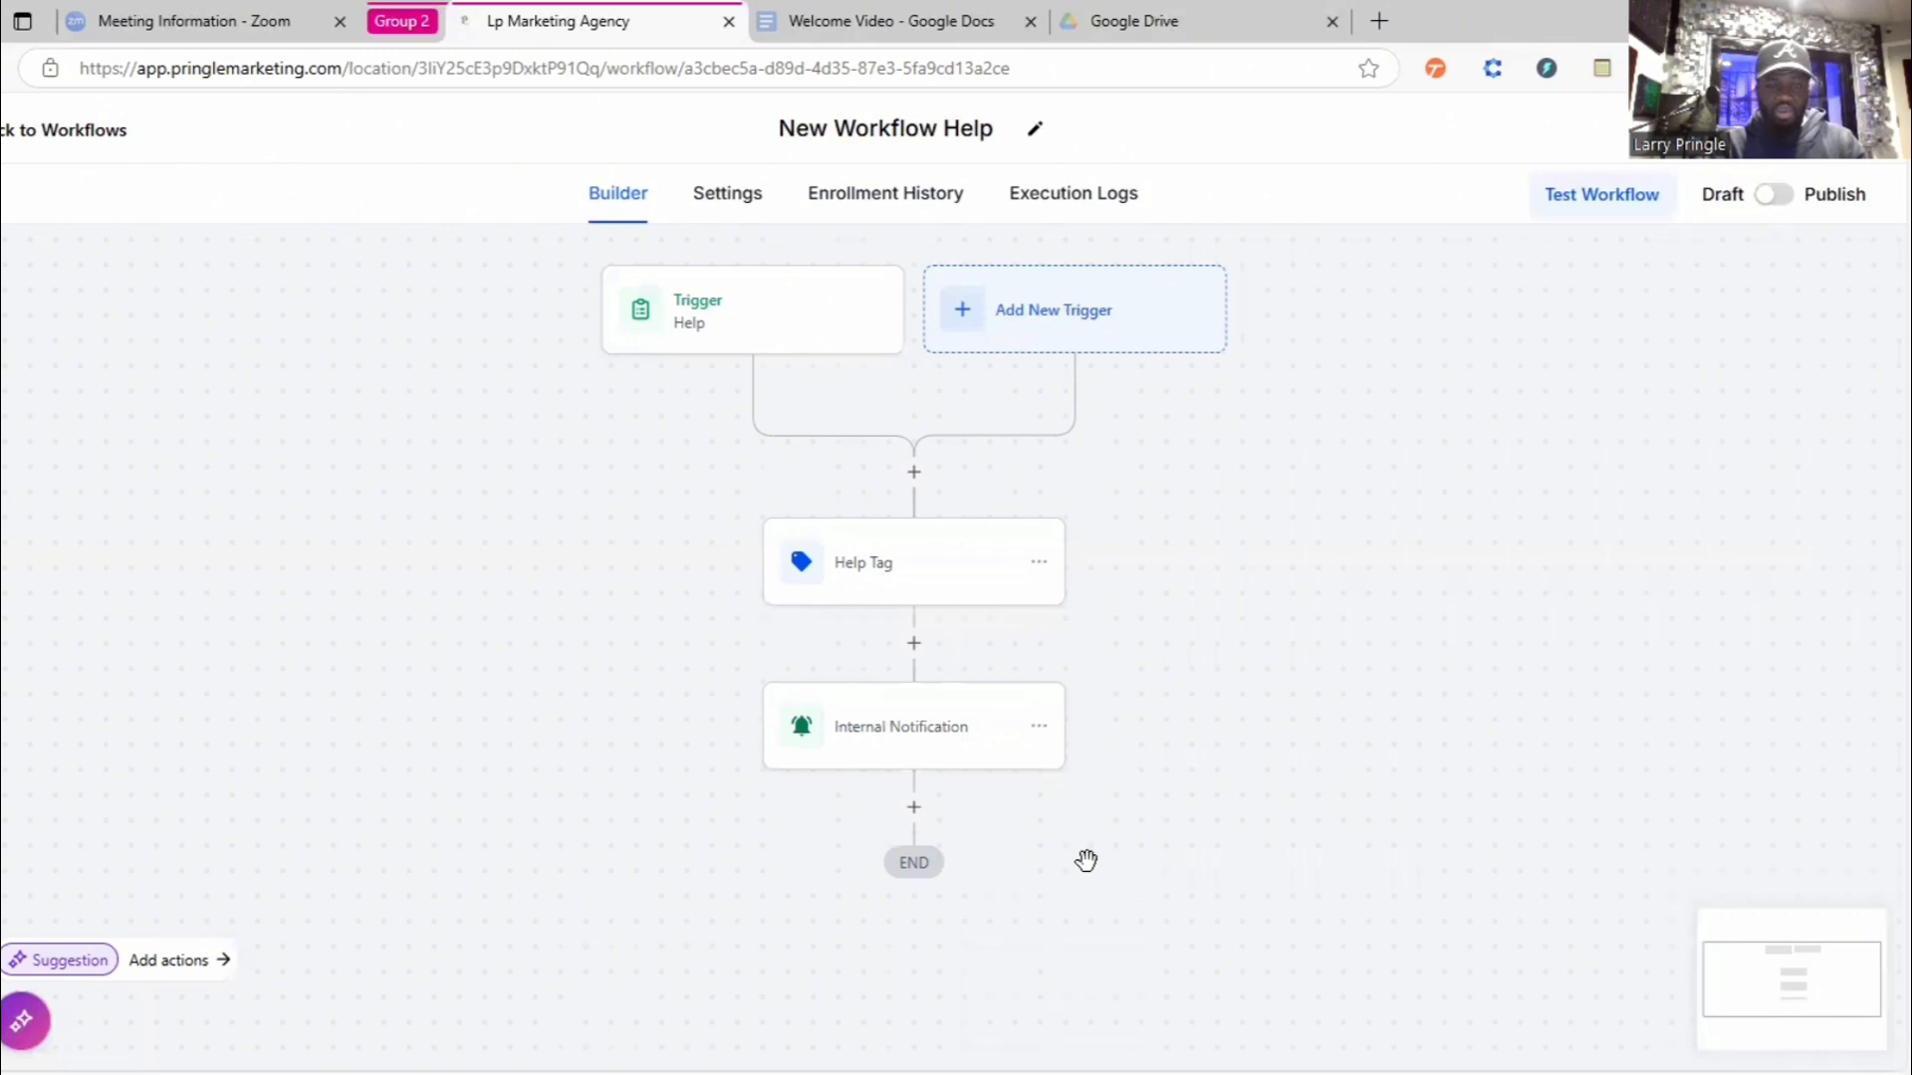
- Add a Create/Update Opportunity action to the workflow after the Internal Notification
scroll(1234, 640, down, 2)
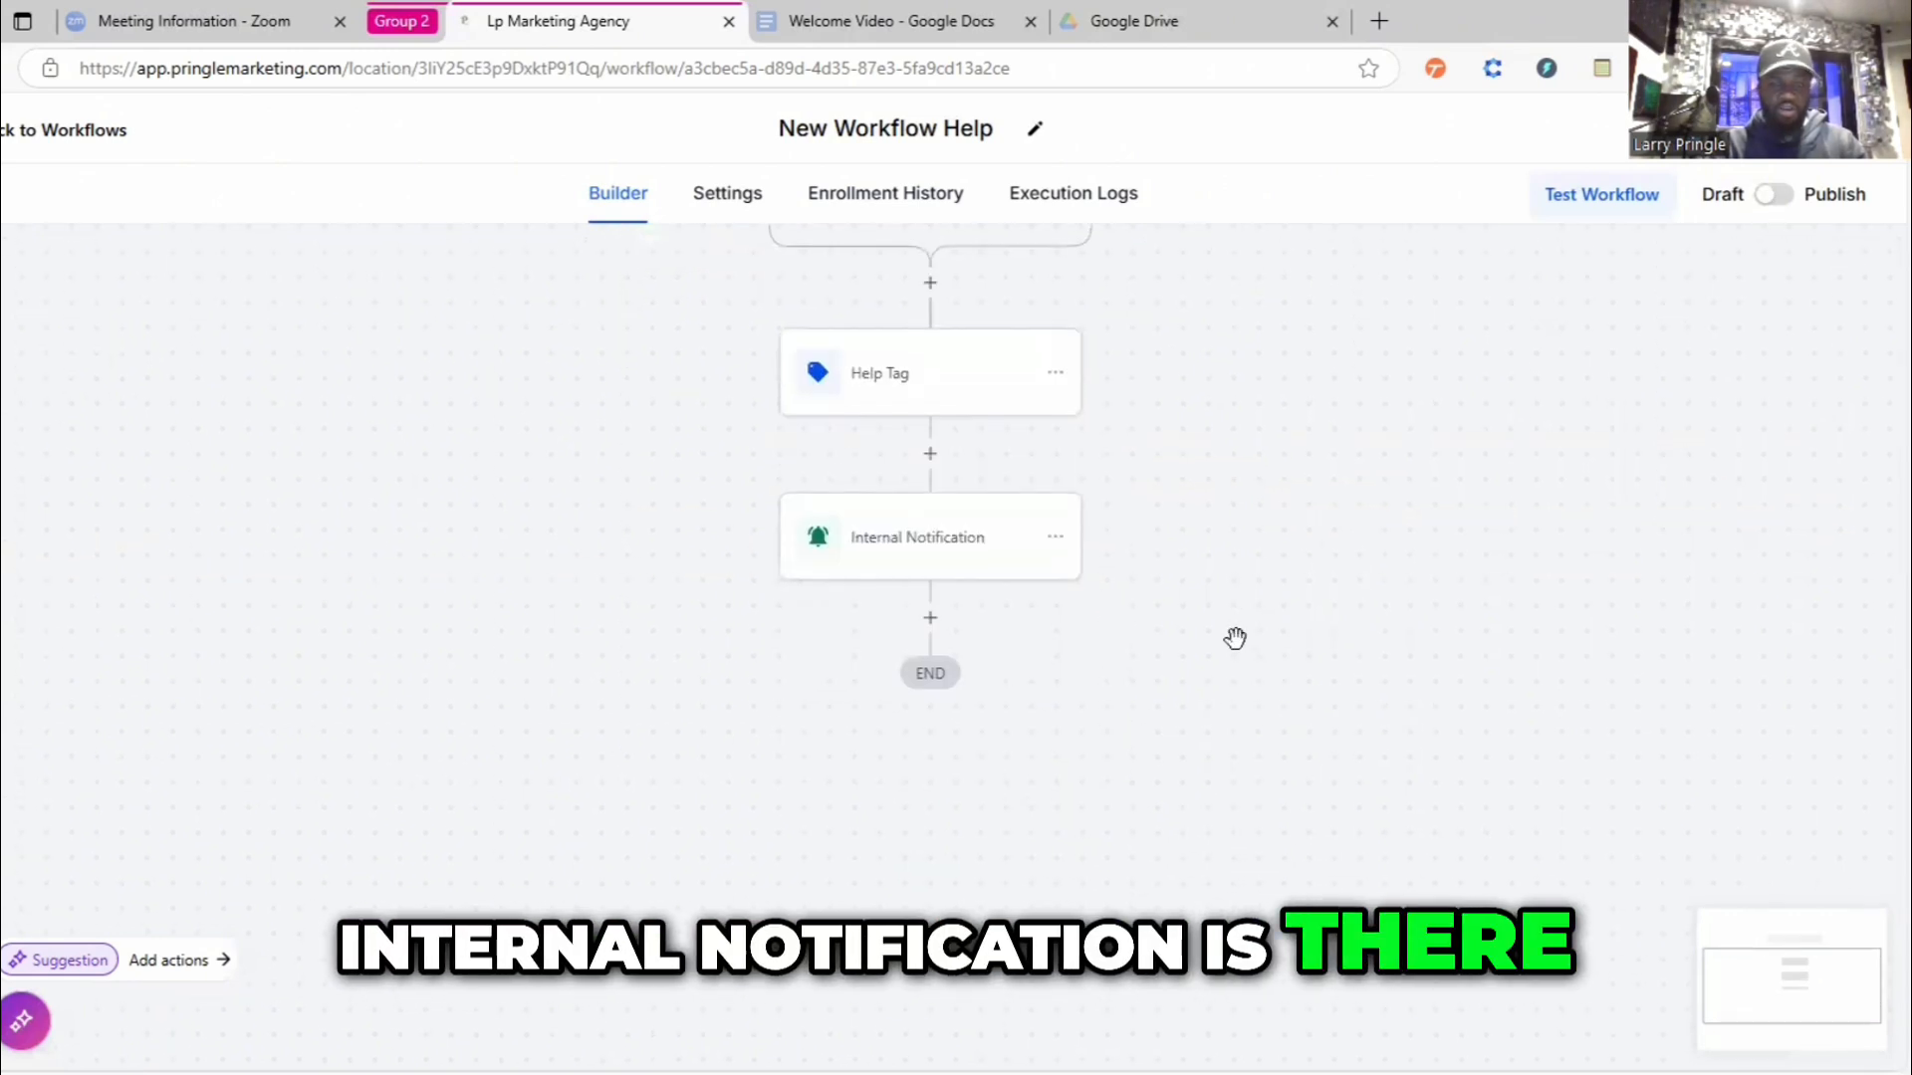
click(932, 619)
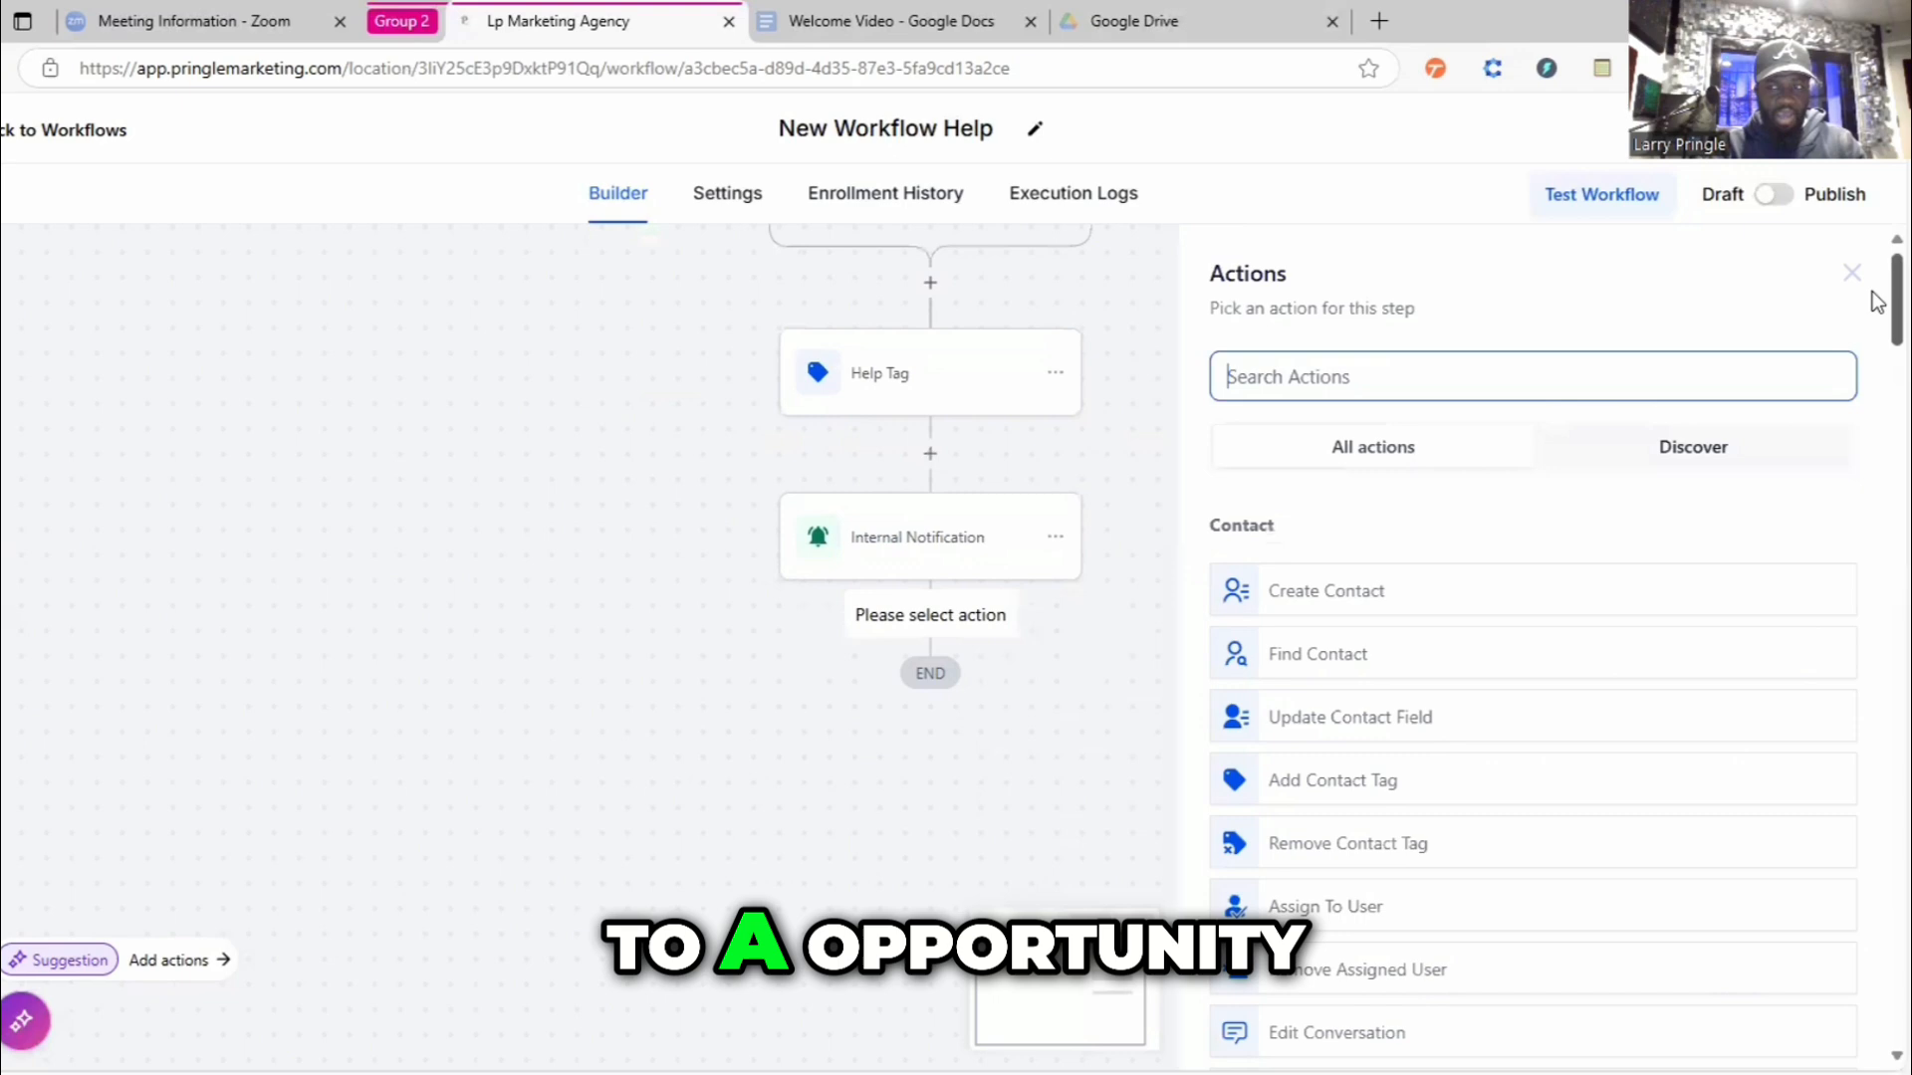
scroll(1872, 299, down, 3)
scroll(1877, 405, down, 15)
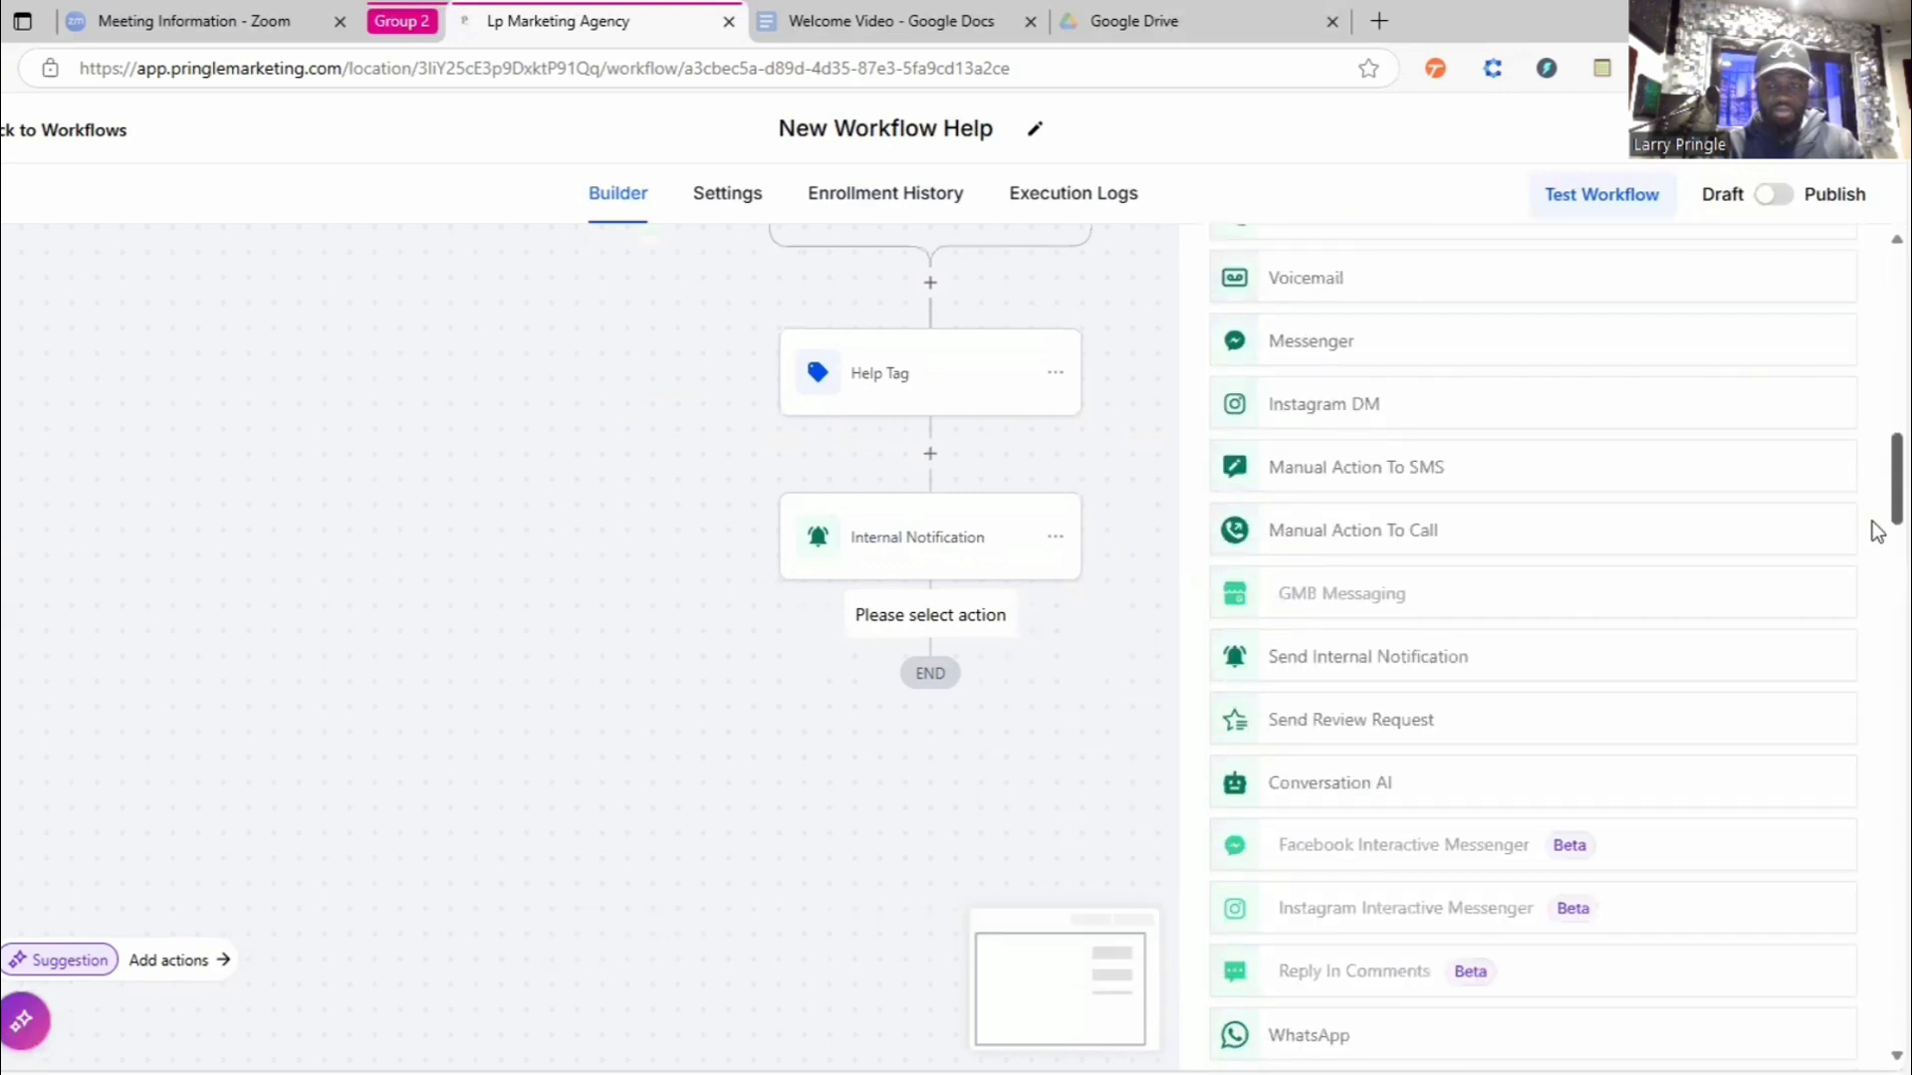
drag(1871, 543, 1872, 781)
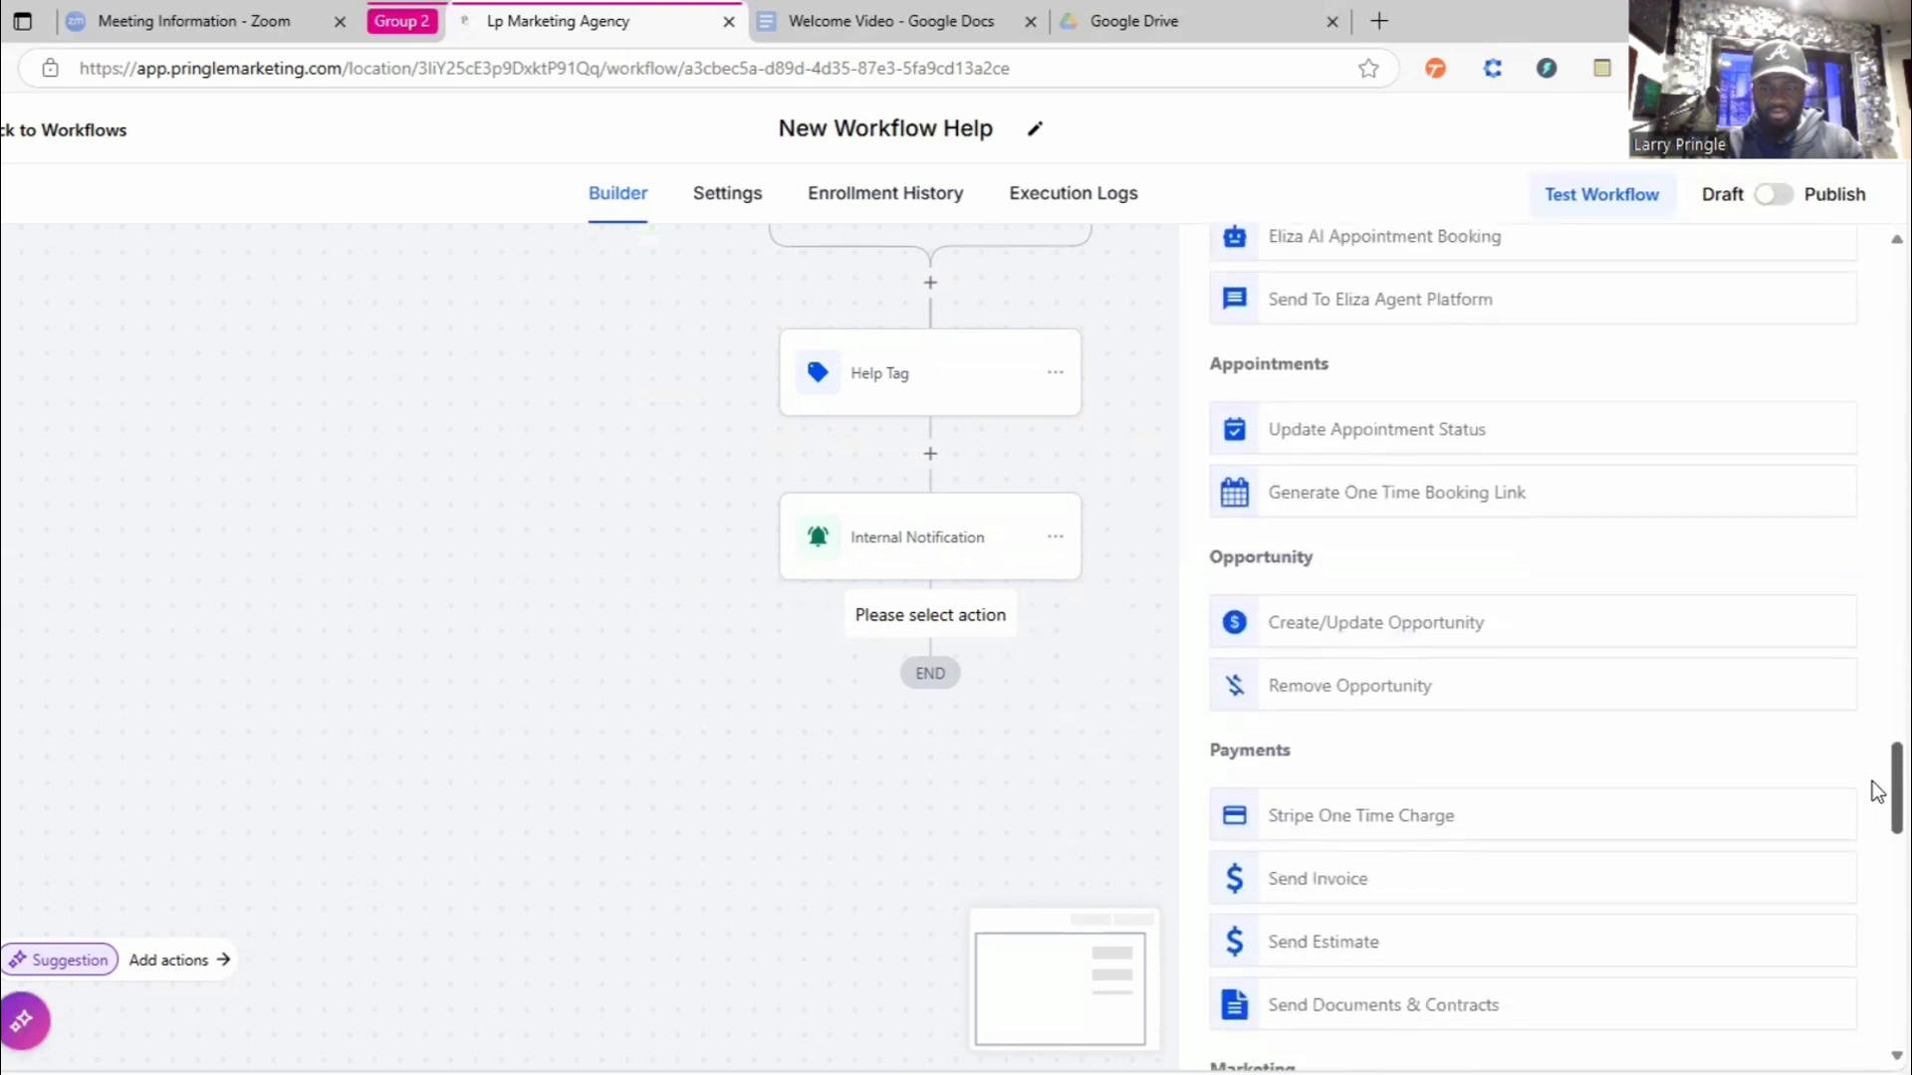
click(1301, 630)
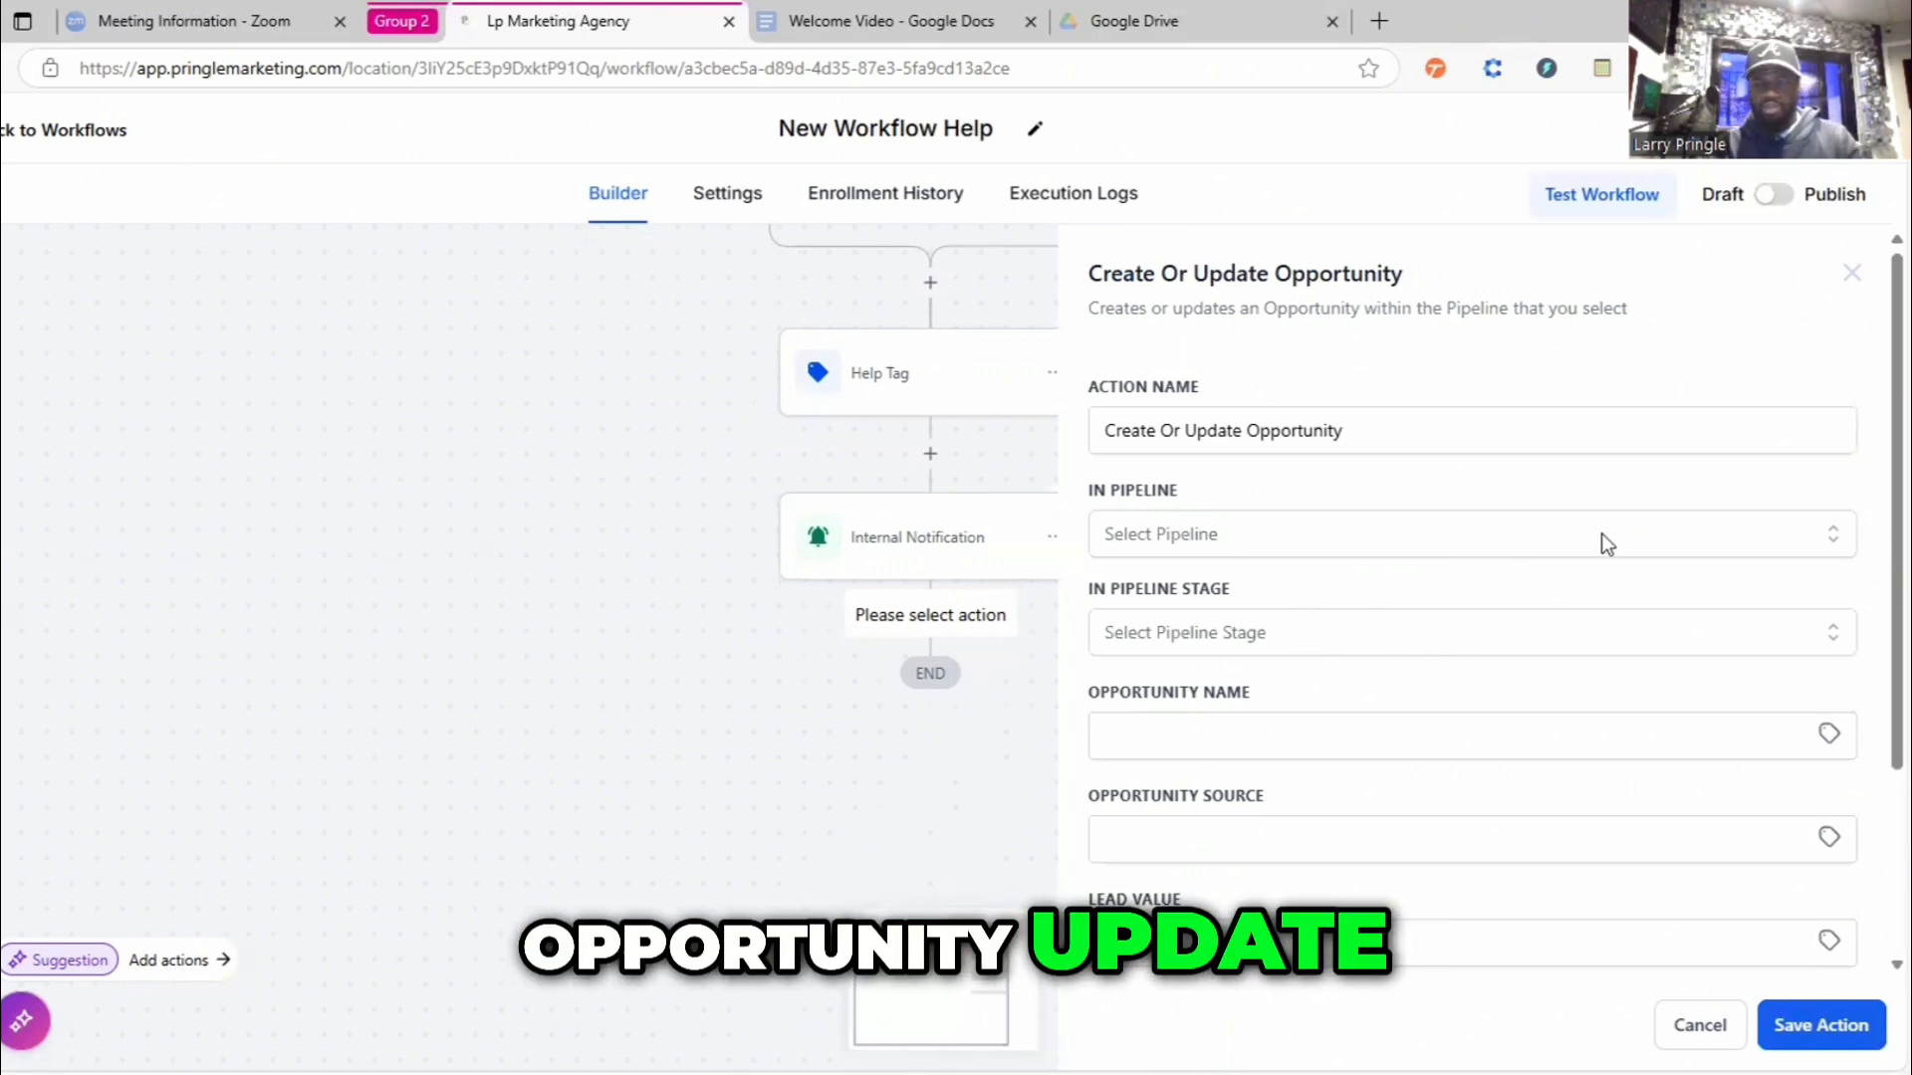
- Set the opportunity's pipeline to Marketing Pipeline and its stage to New Lead
click(1779, 531)
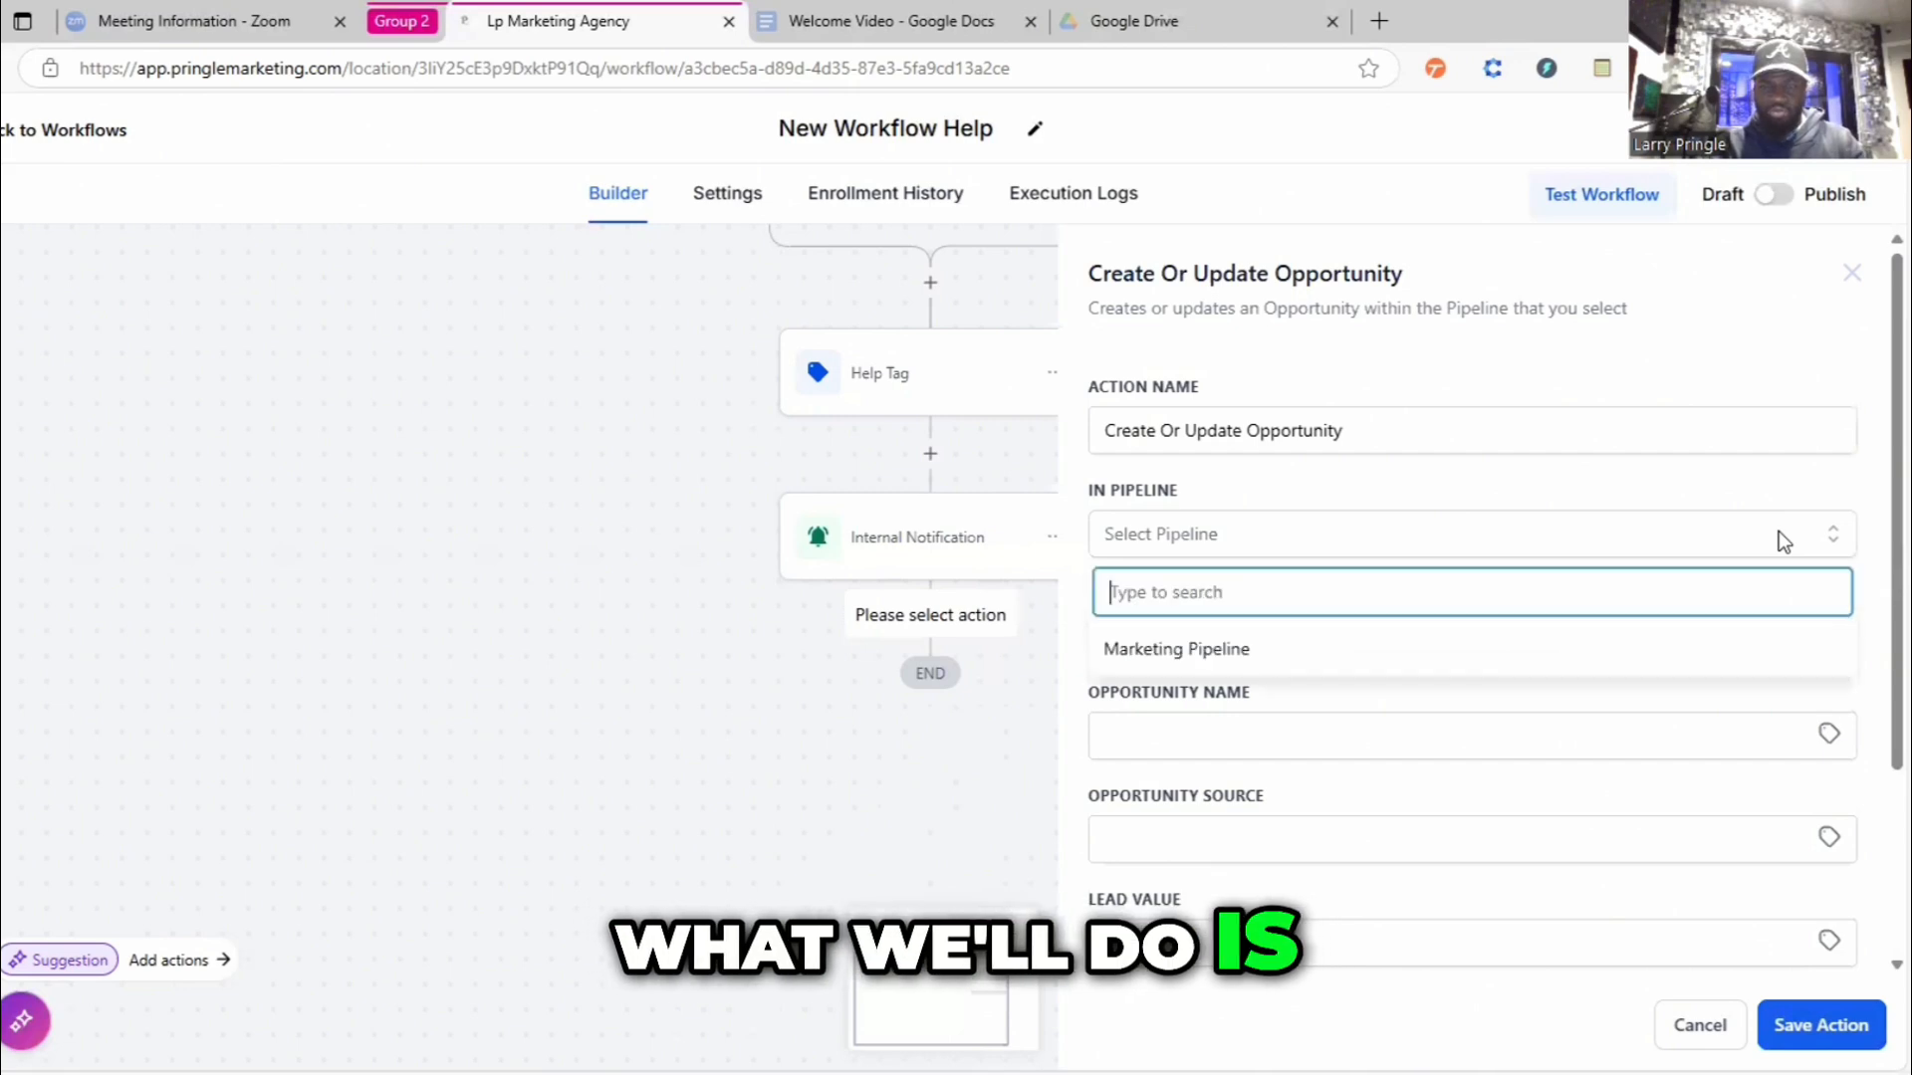
click(1266, 653)
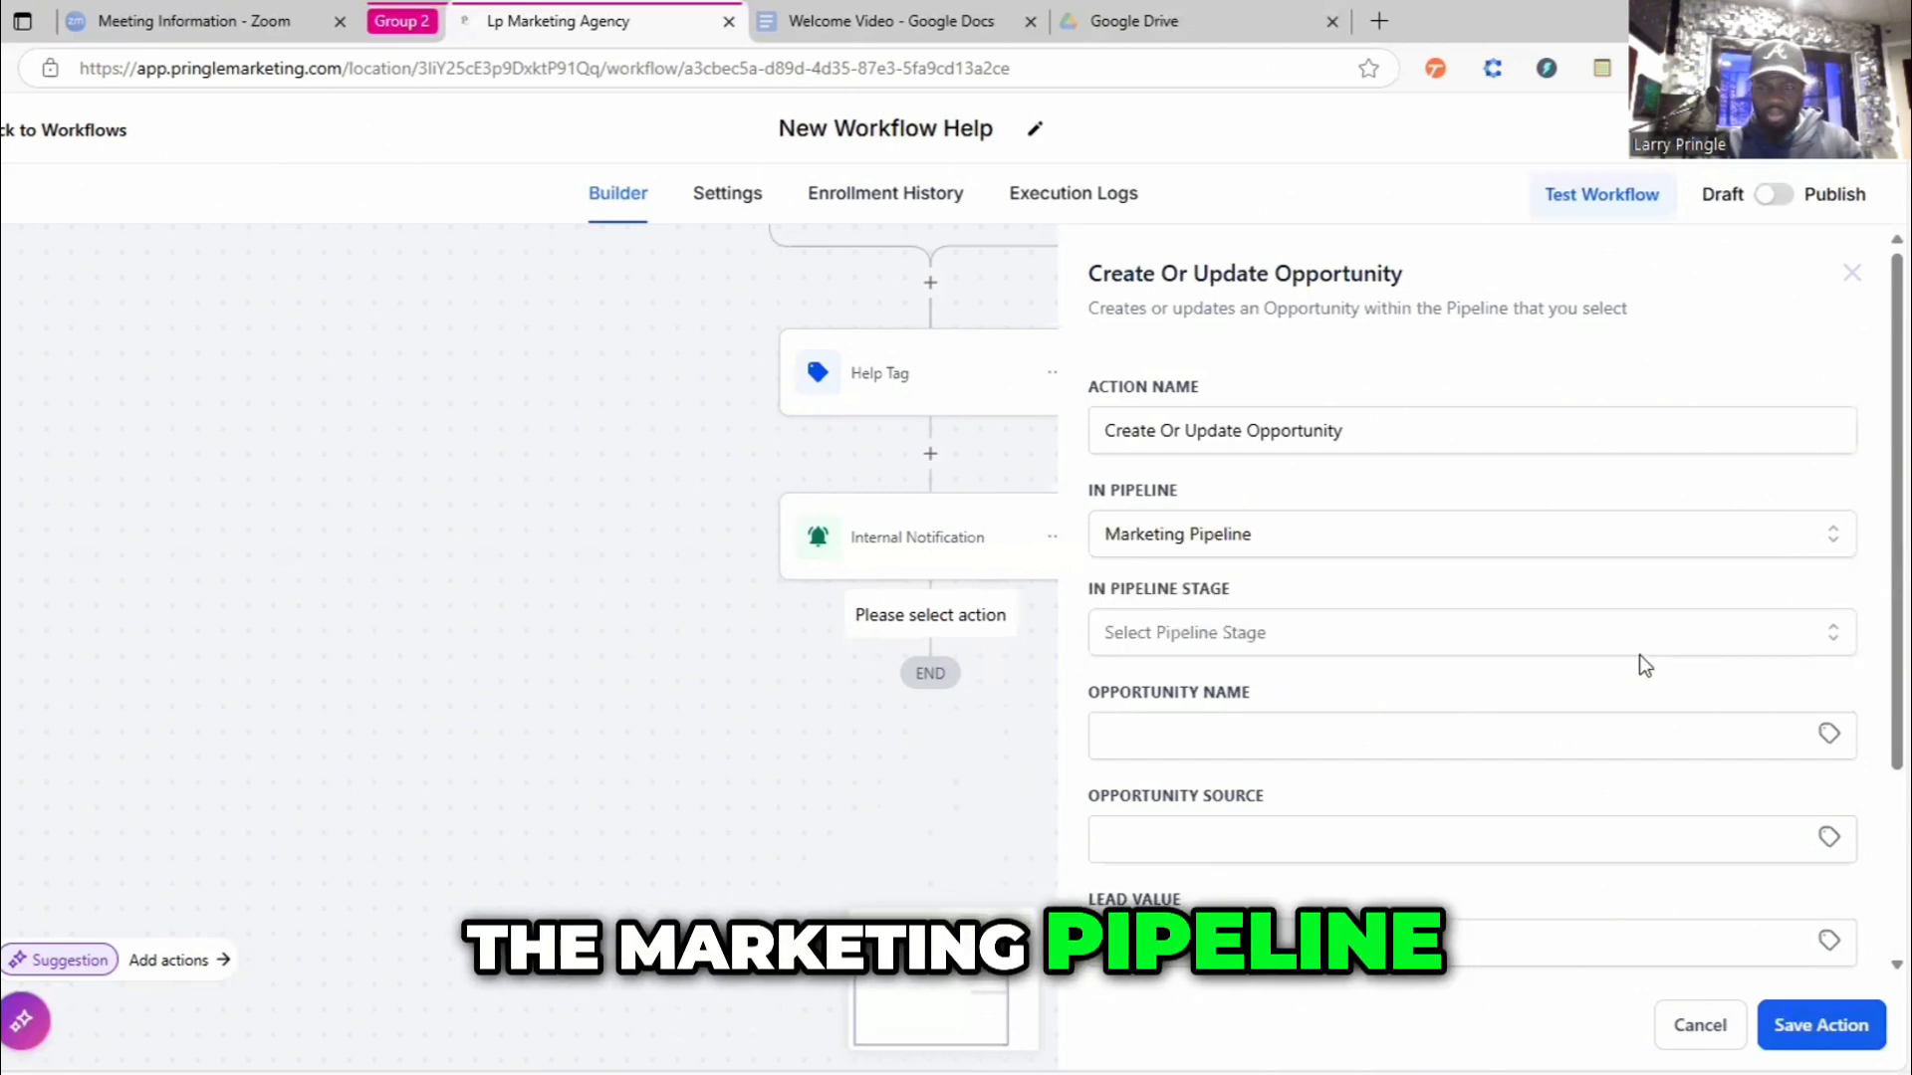
click(1706, 642)
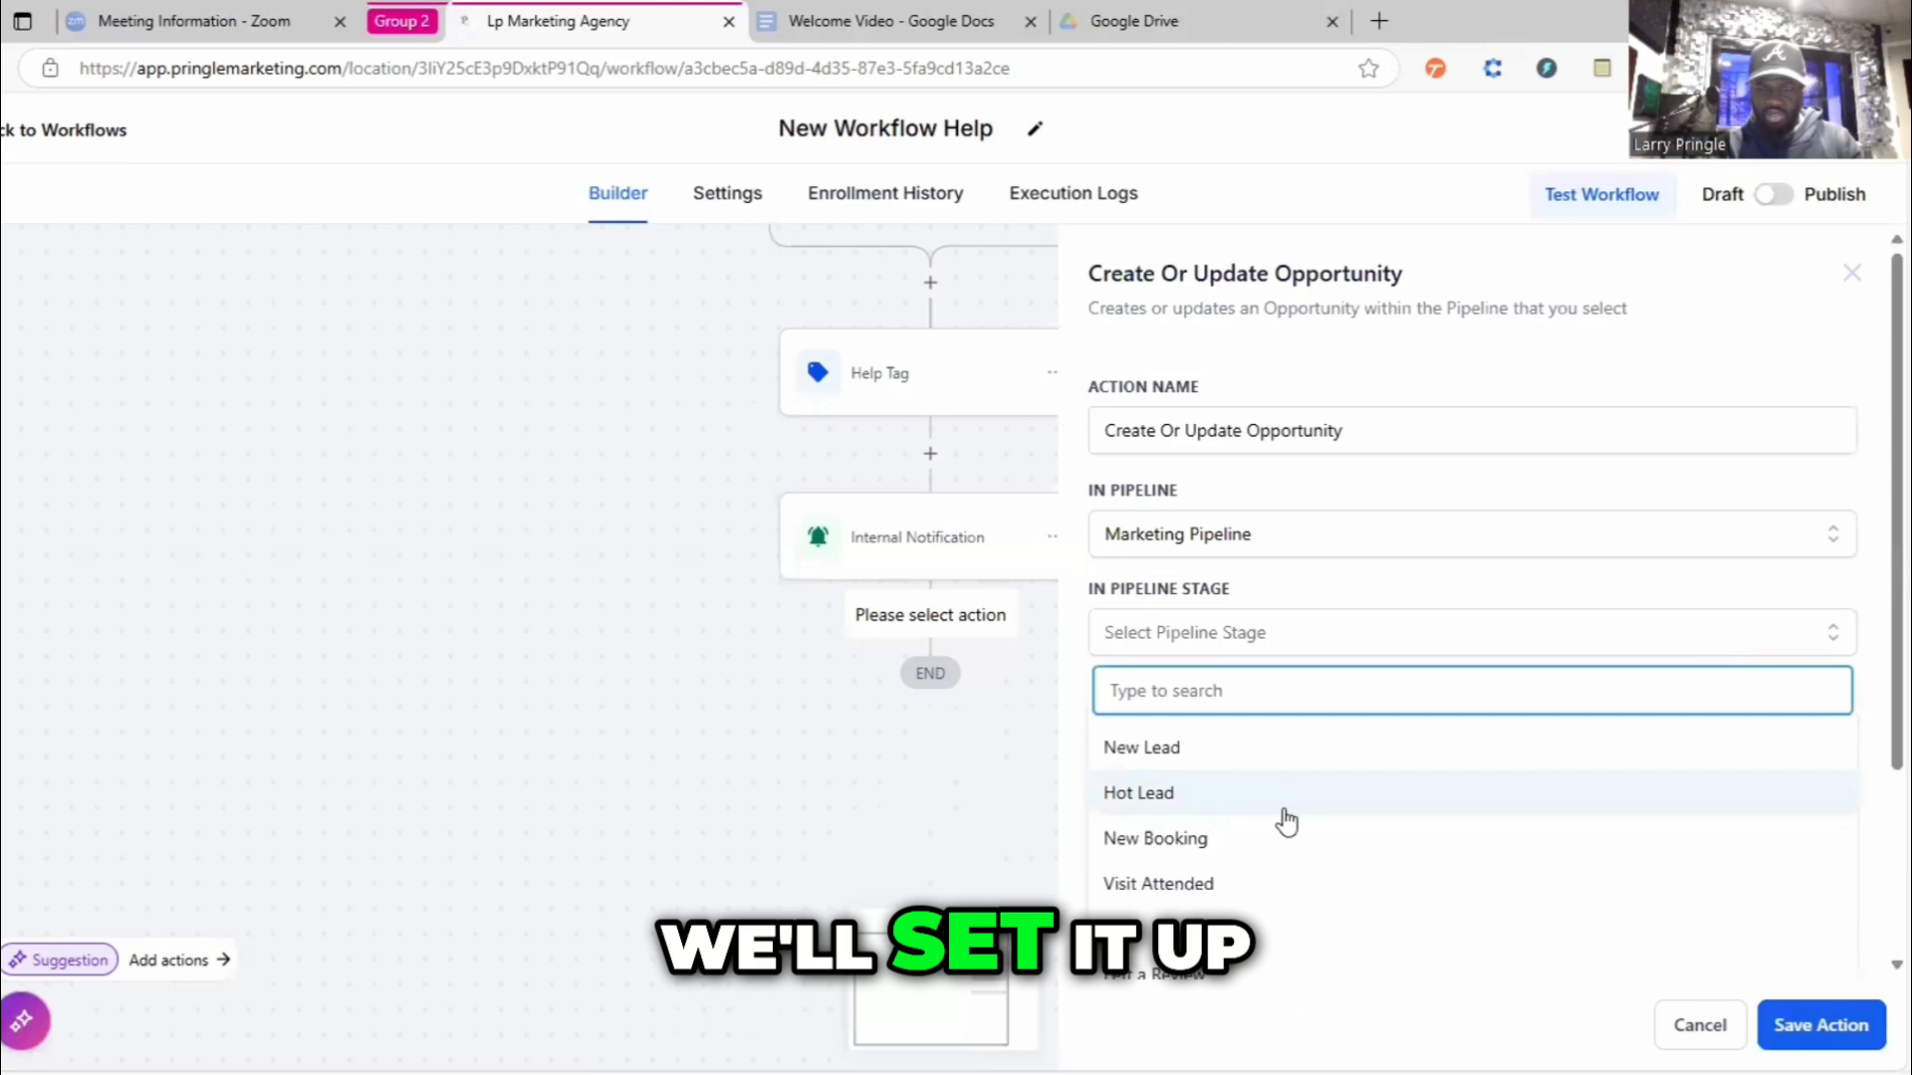
click(1183, 759)
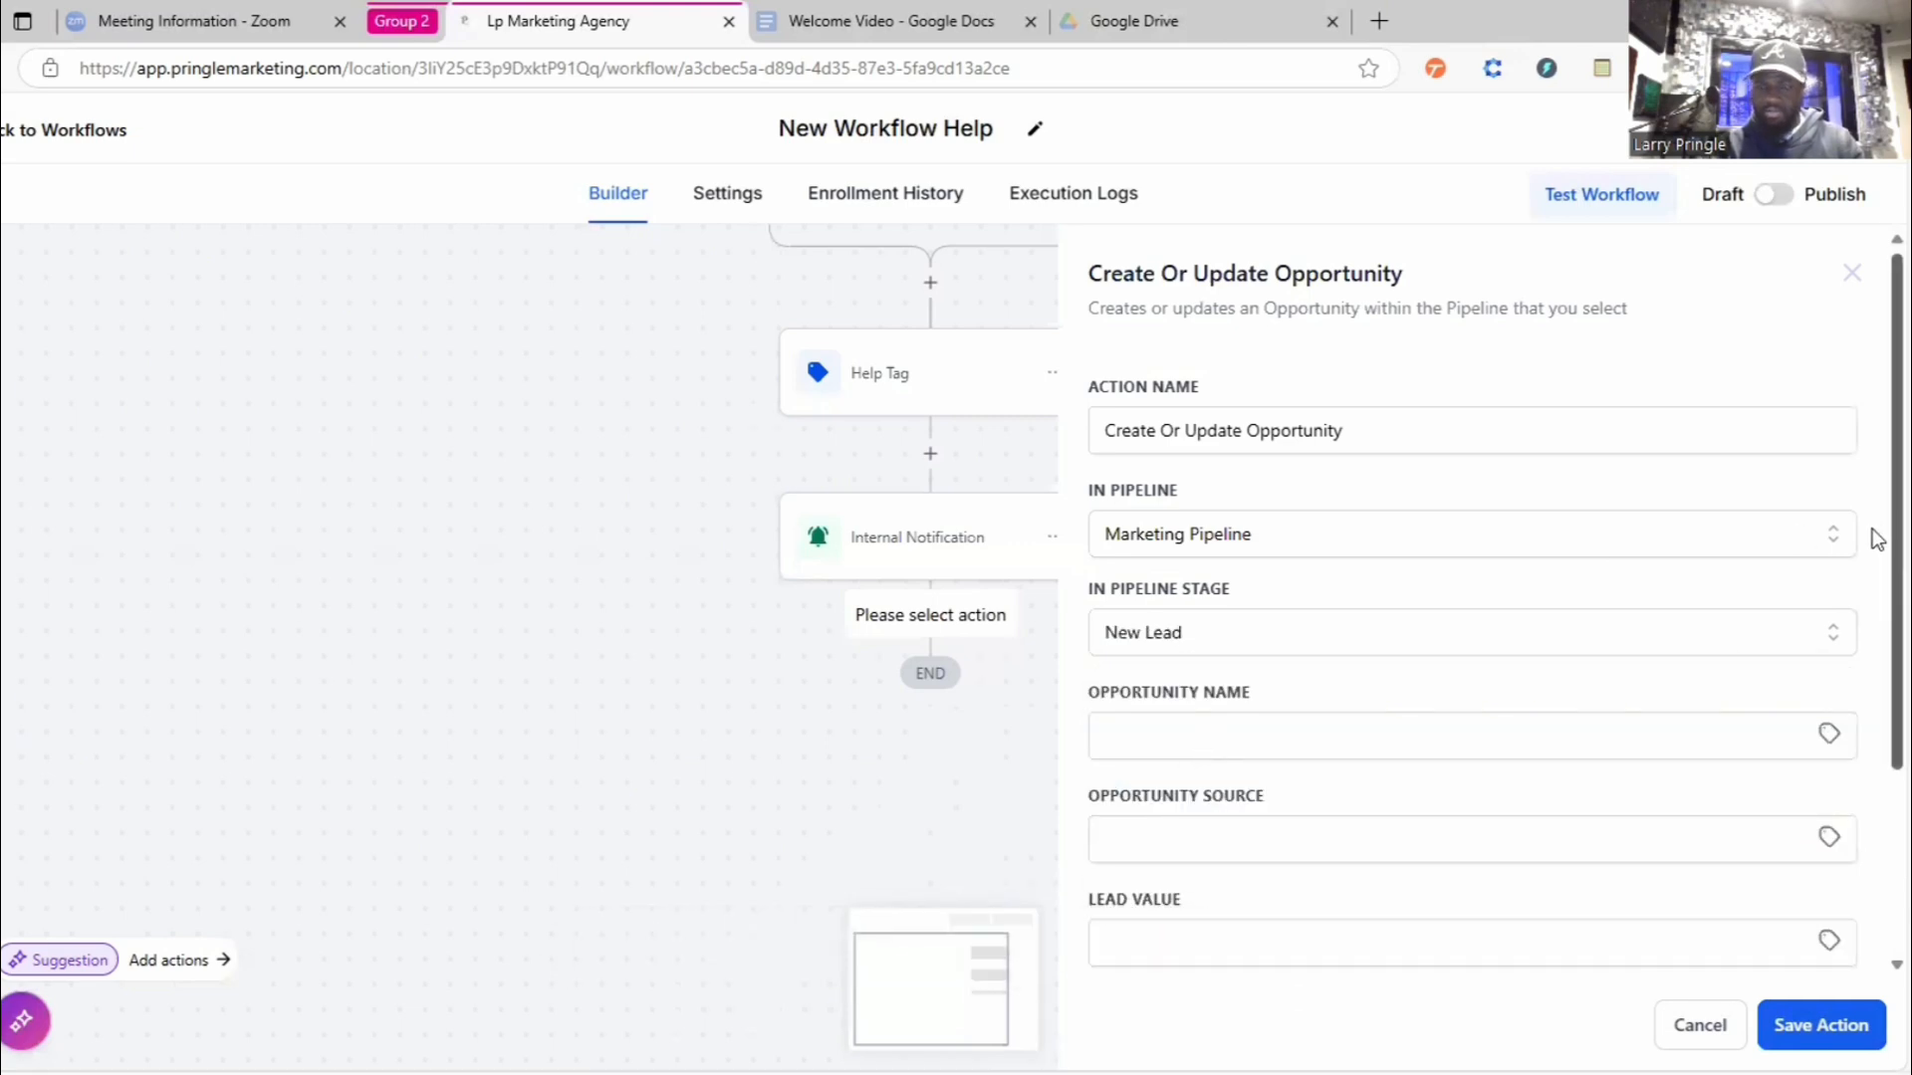
- Set the opportunity name to the saved entry {{contact.first_name}} and the opportunity source to Facebook
scroll(1877, 539, down, 2)
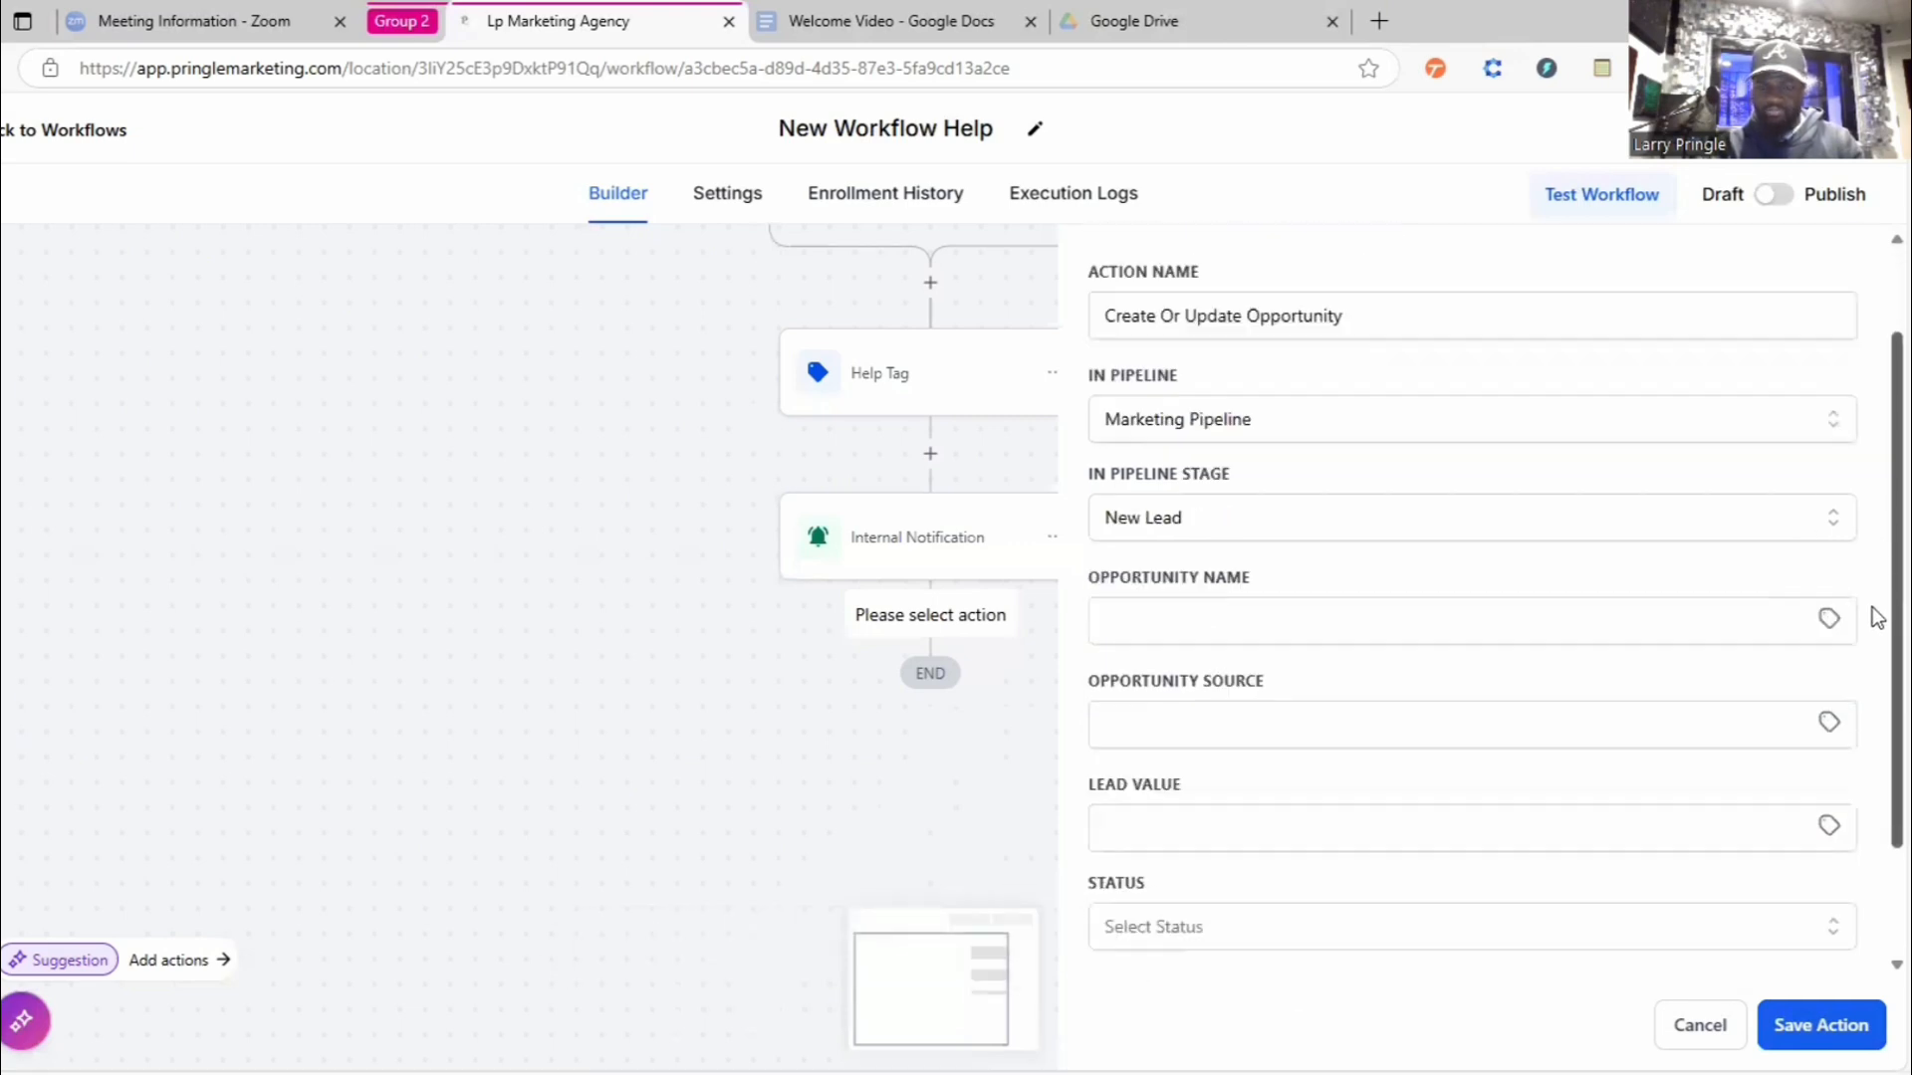
click(1254, 596)
click(1234, 672)
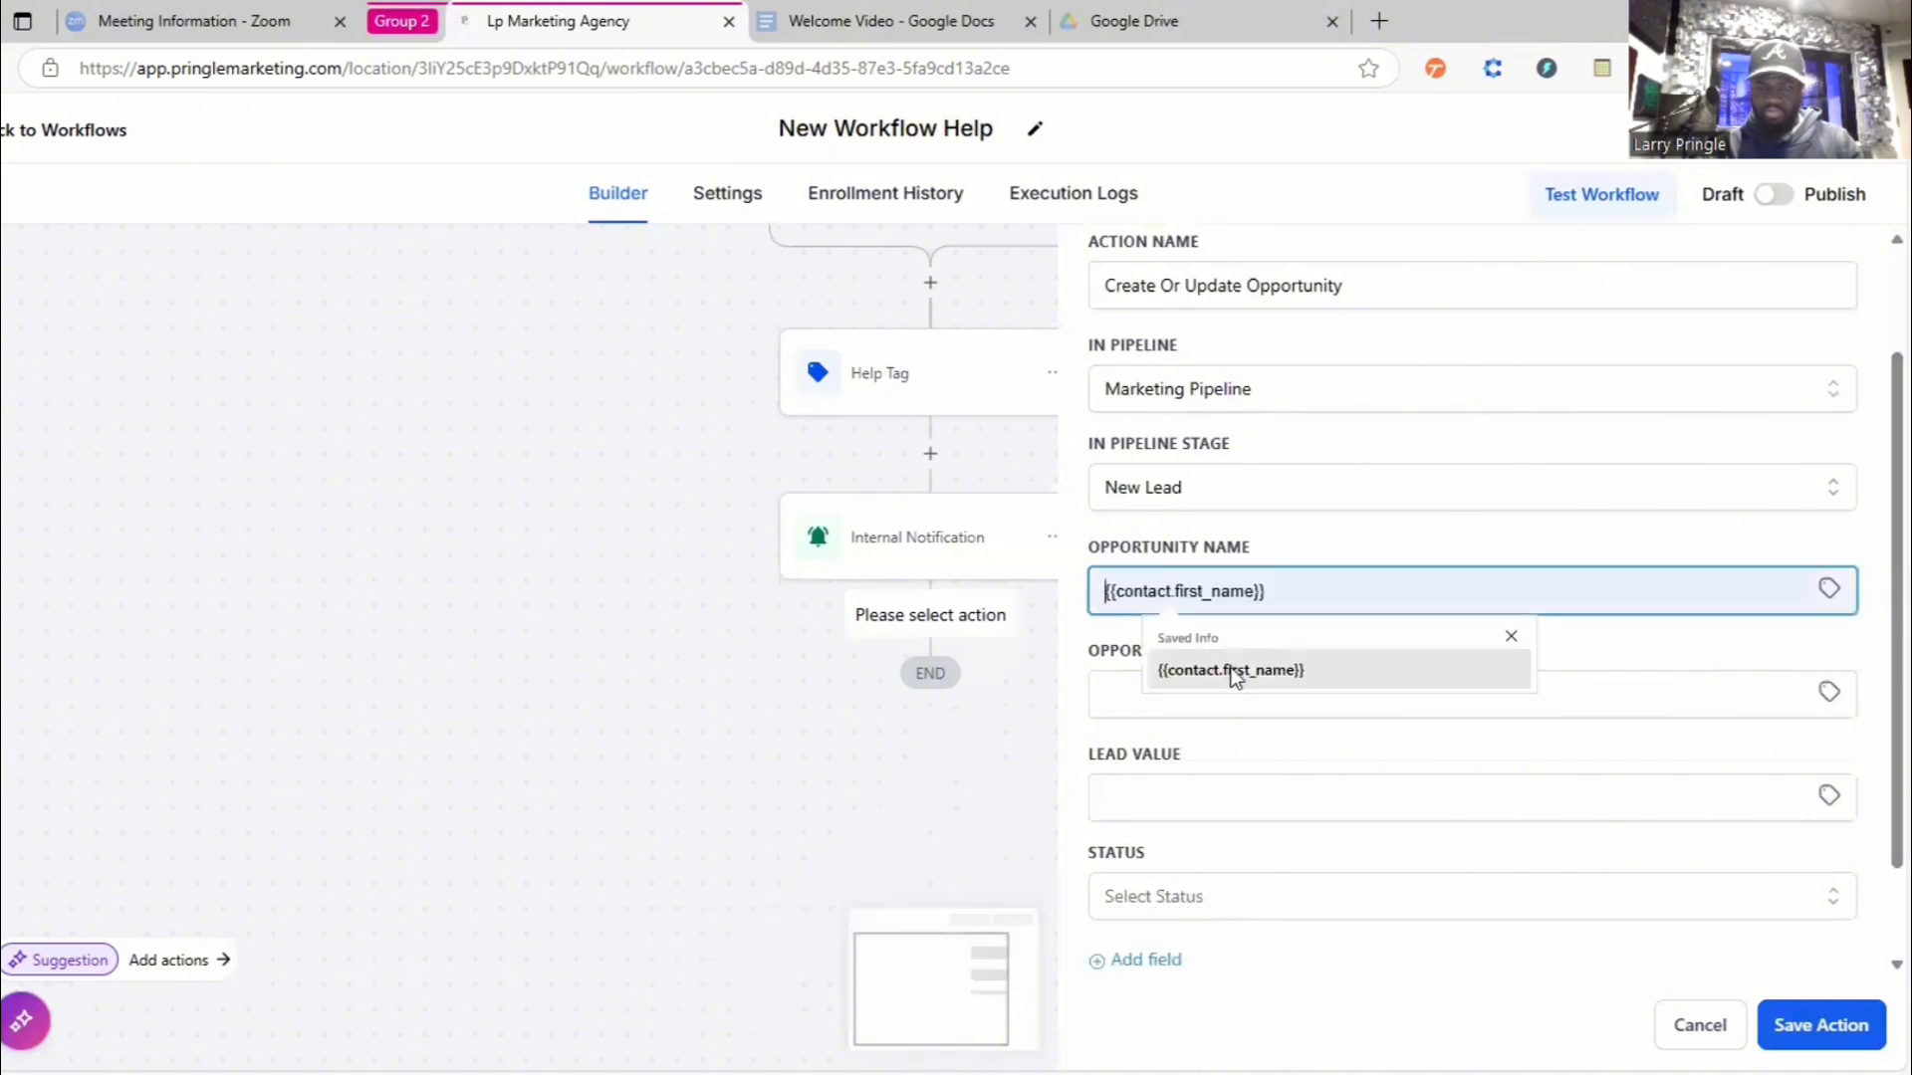
click(1234, 673)
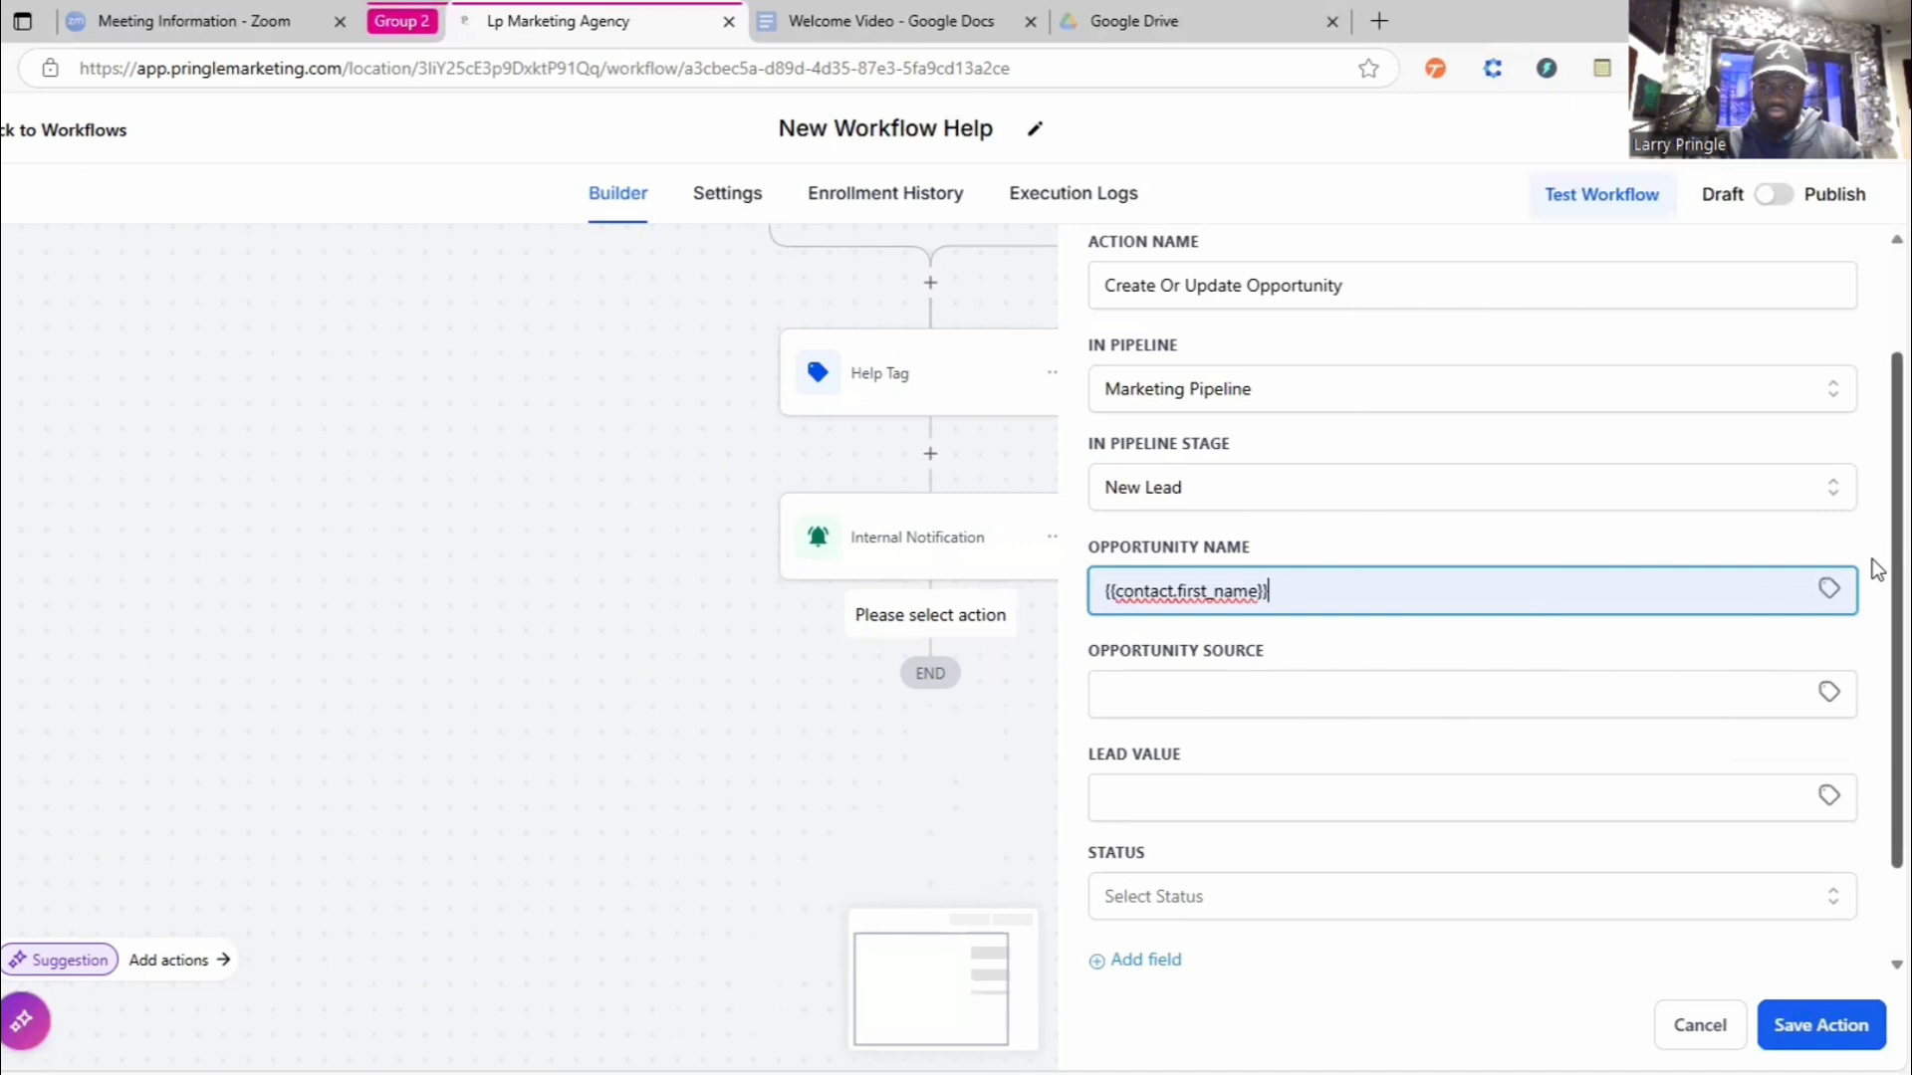
scroll(1871, 570, down, 2)
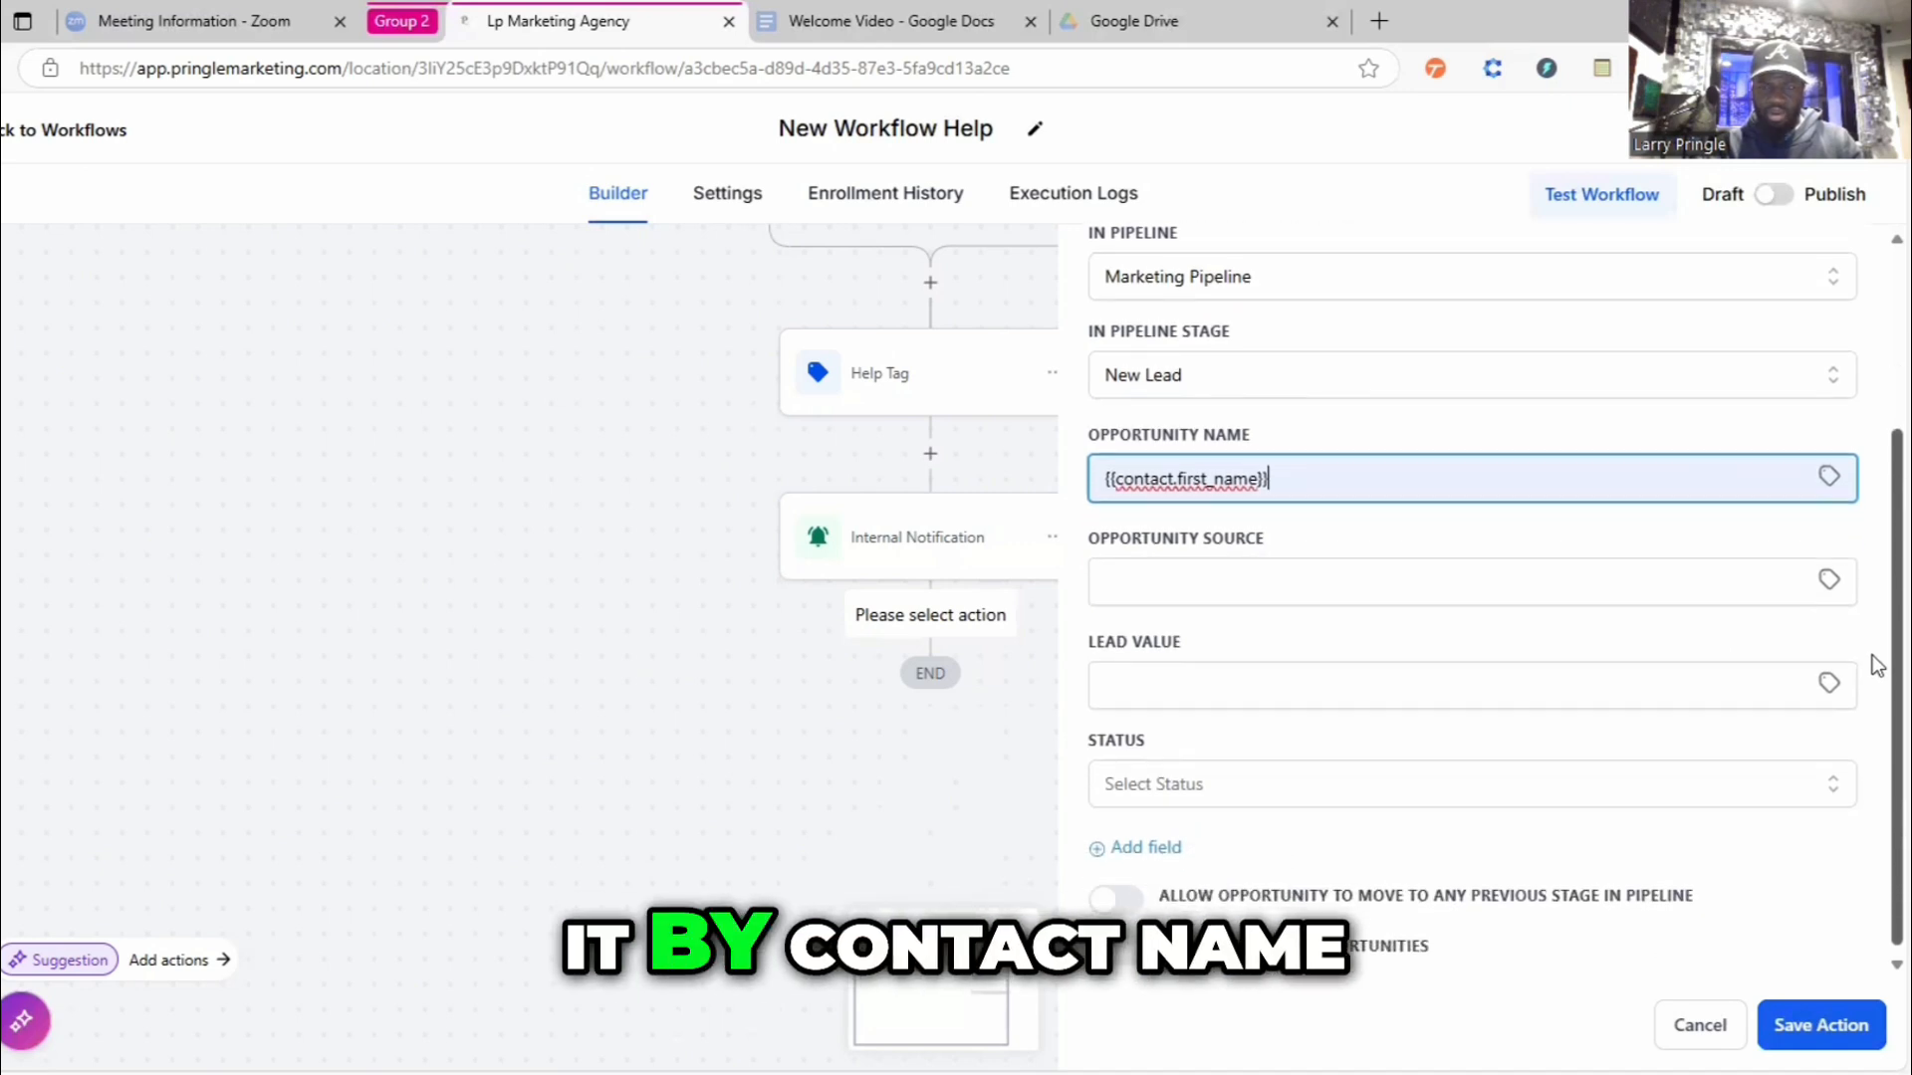
click(1315, 588)
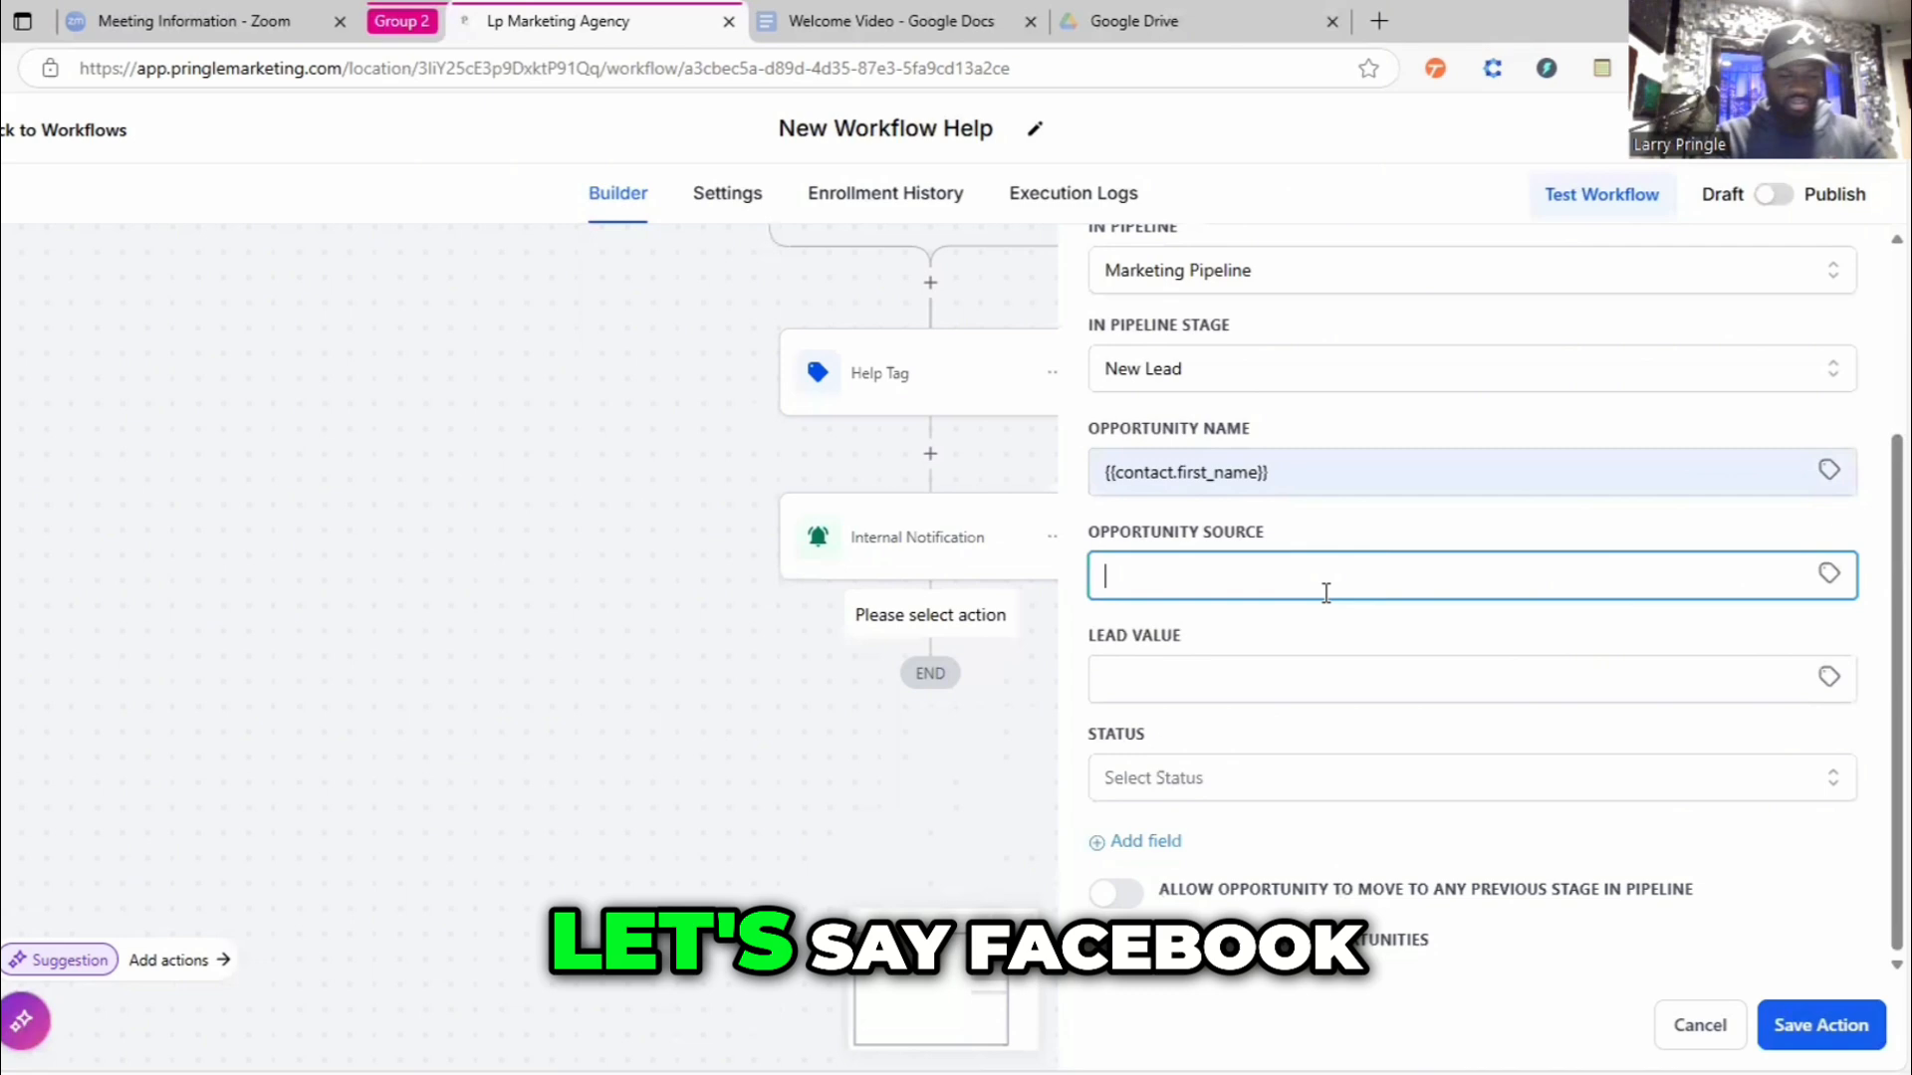
text(Facebook)
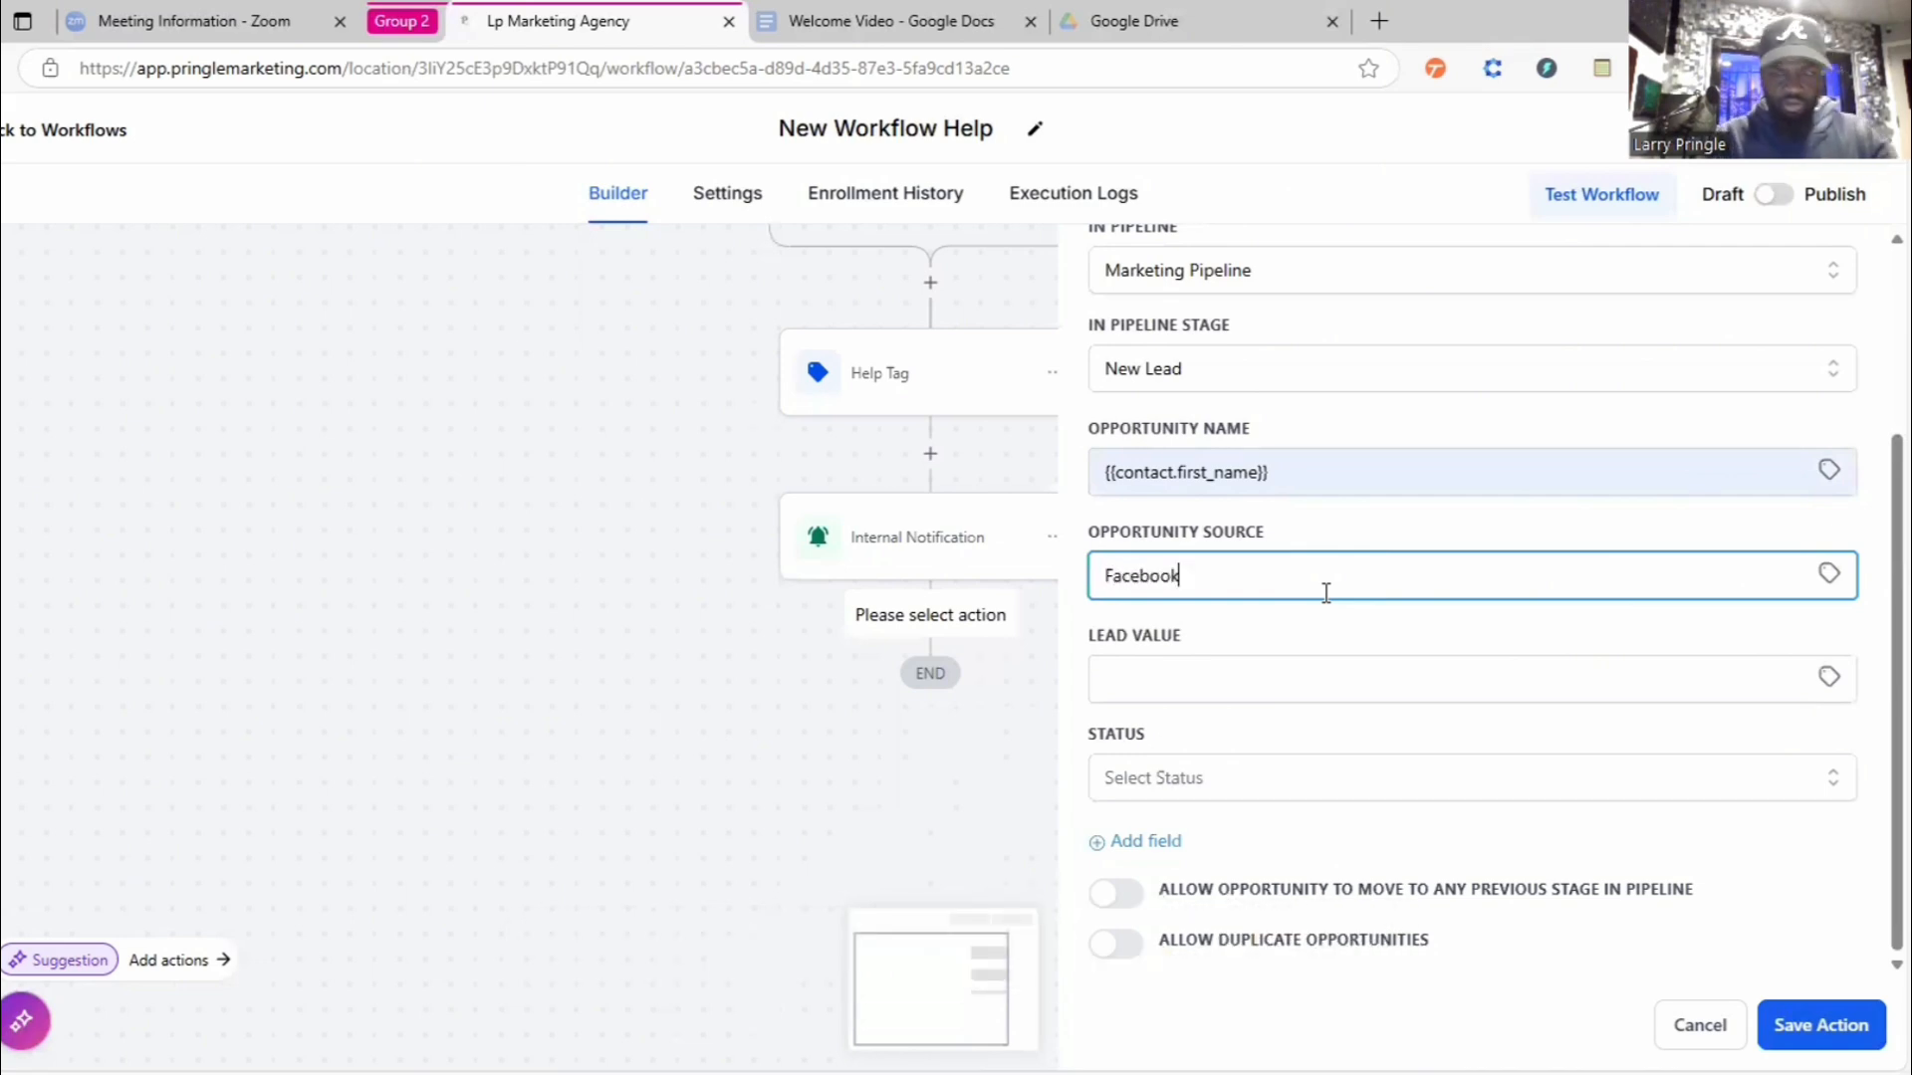
- Give the opportunity a lead value of 1 and the status open, and save the action
click(1270, 679)
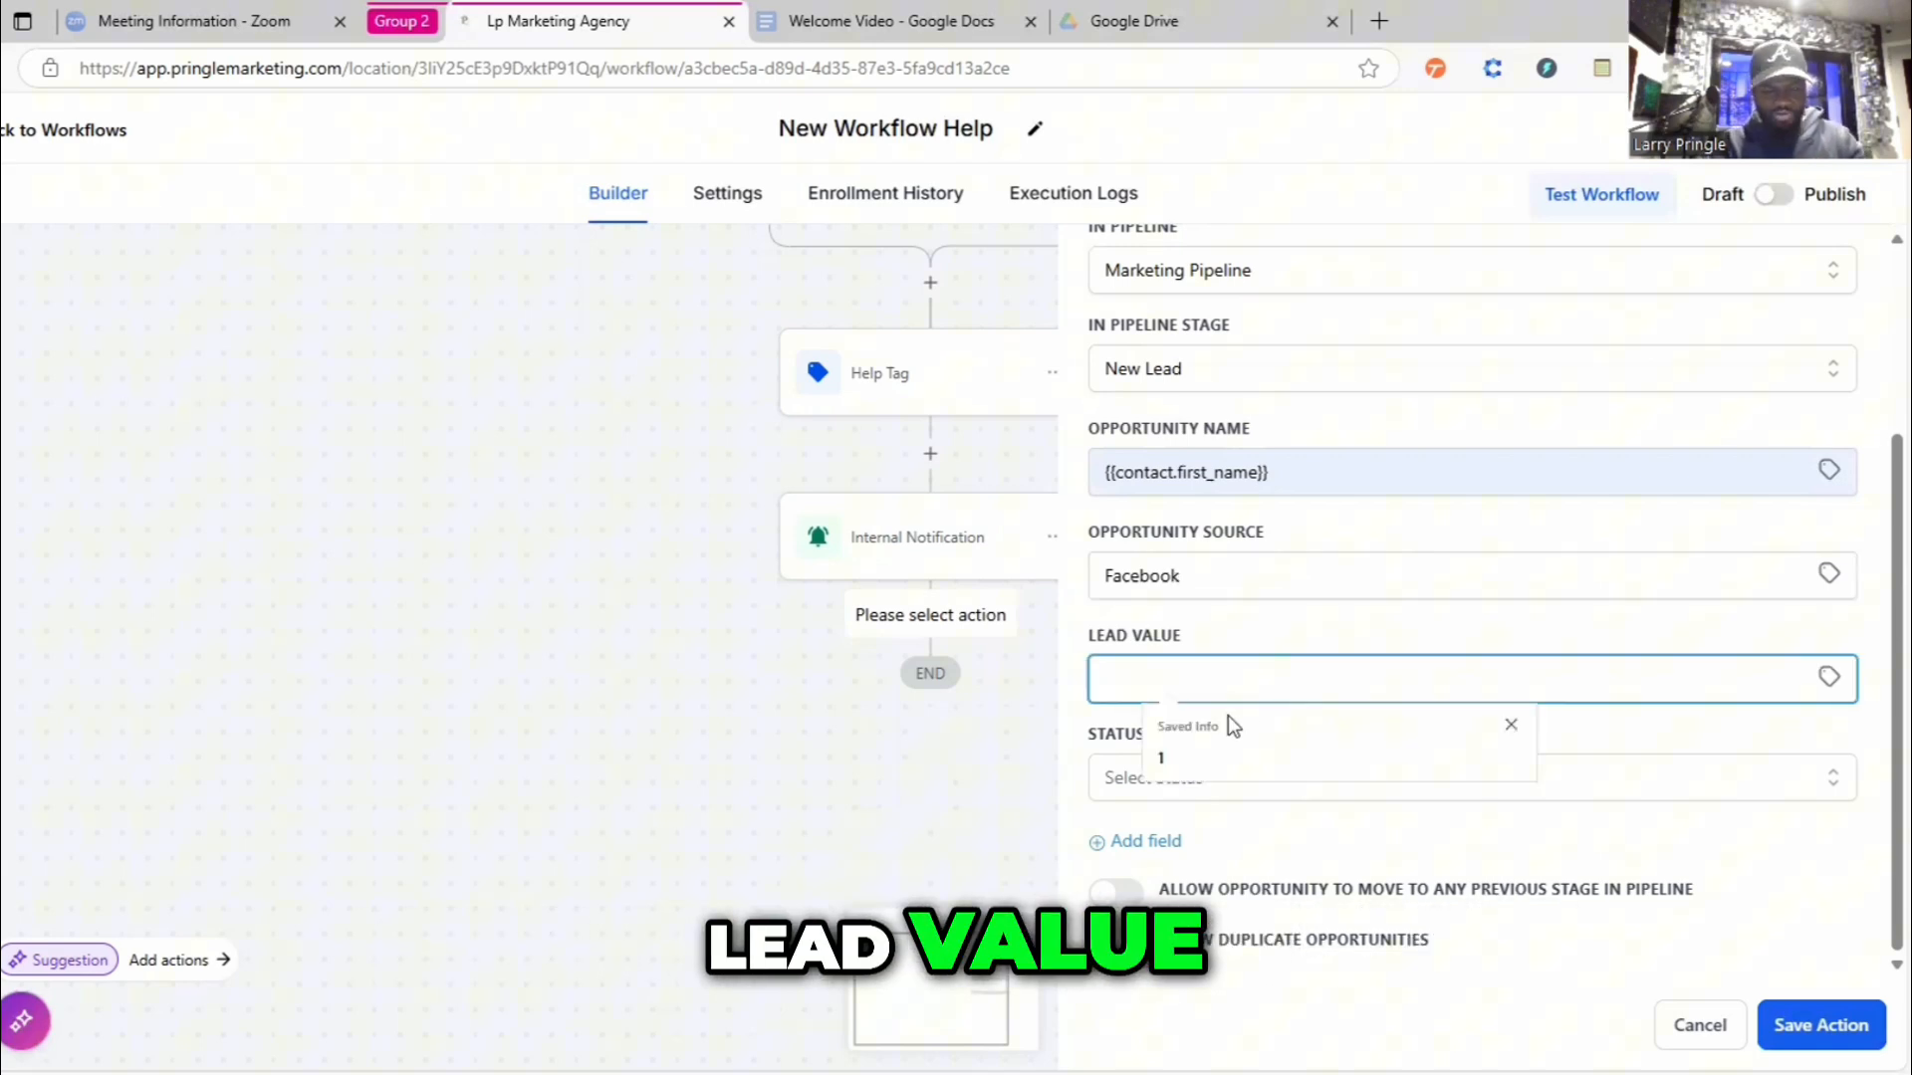
click(1175, 762)
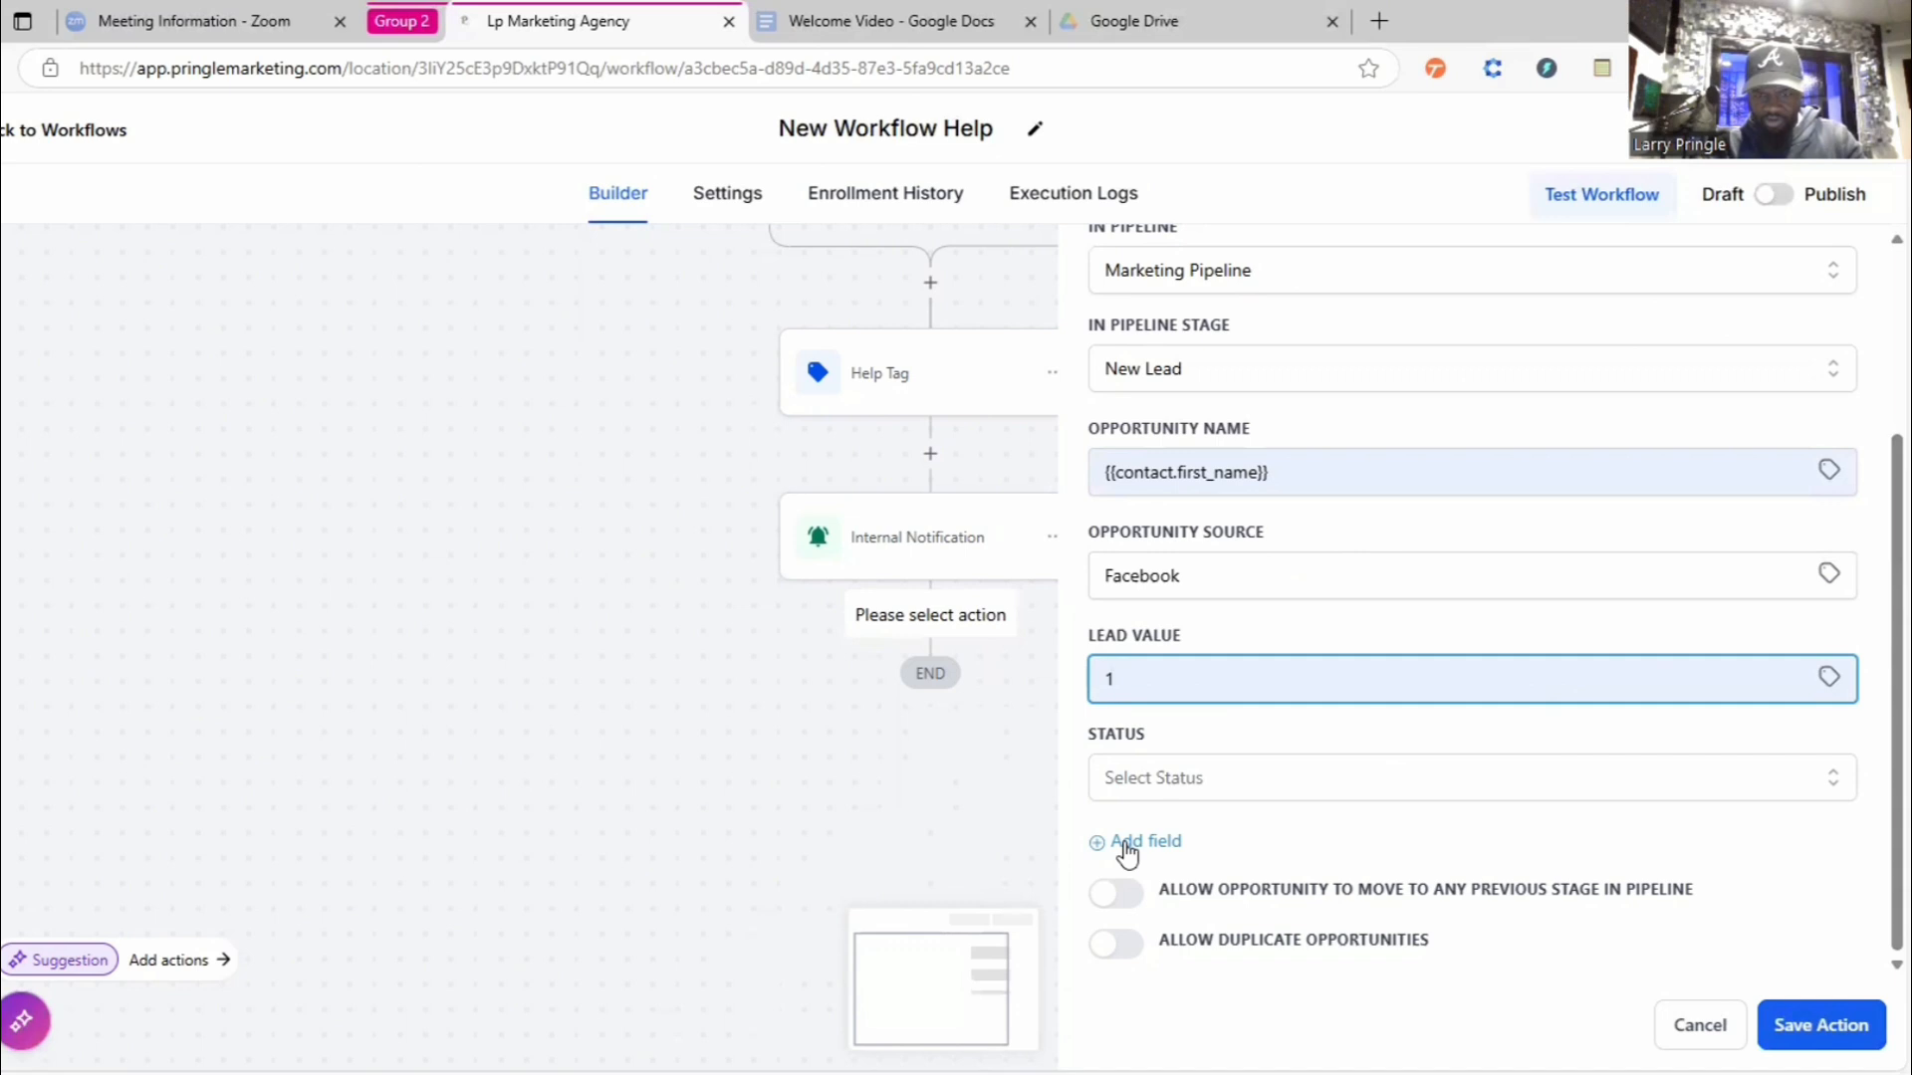
click(1268, 793)
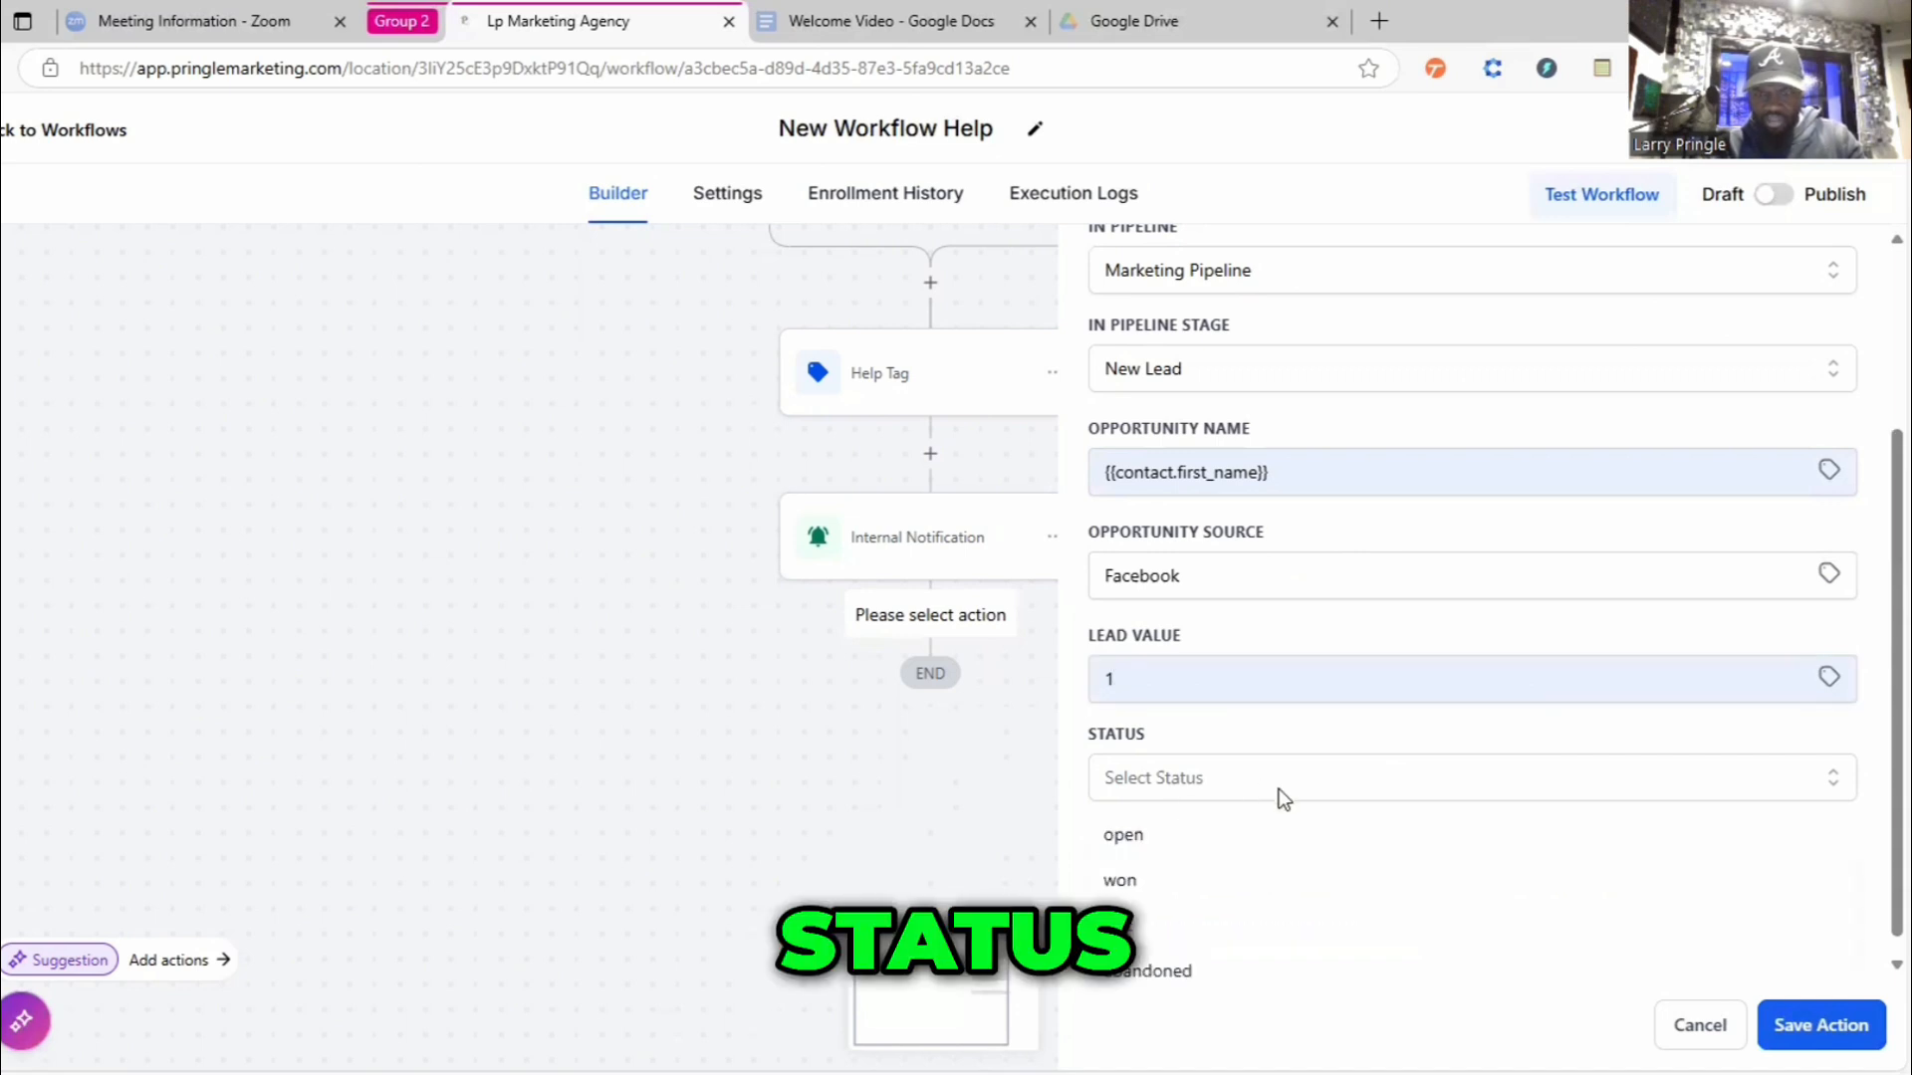
click(1145, 849)
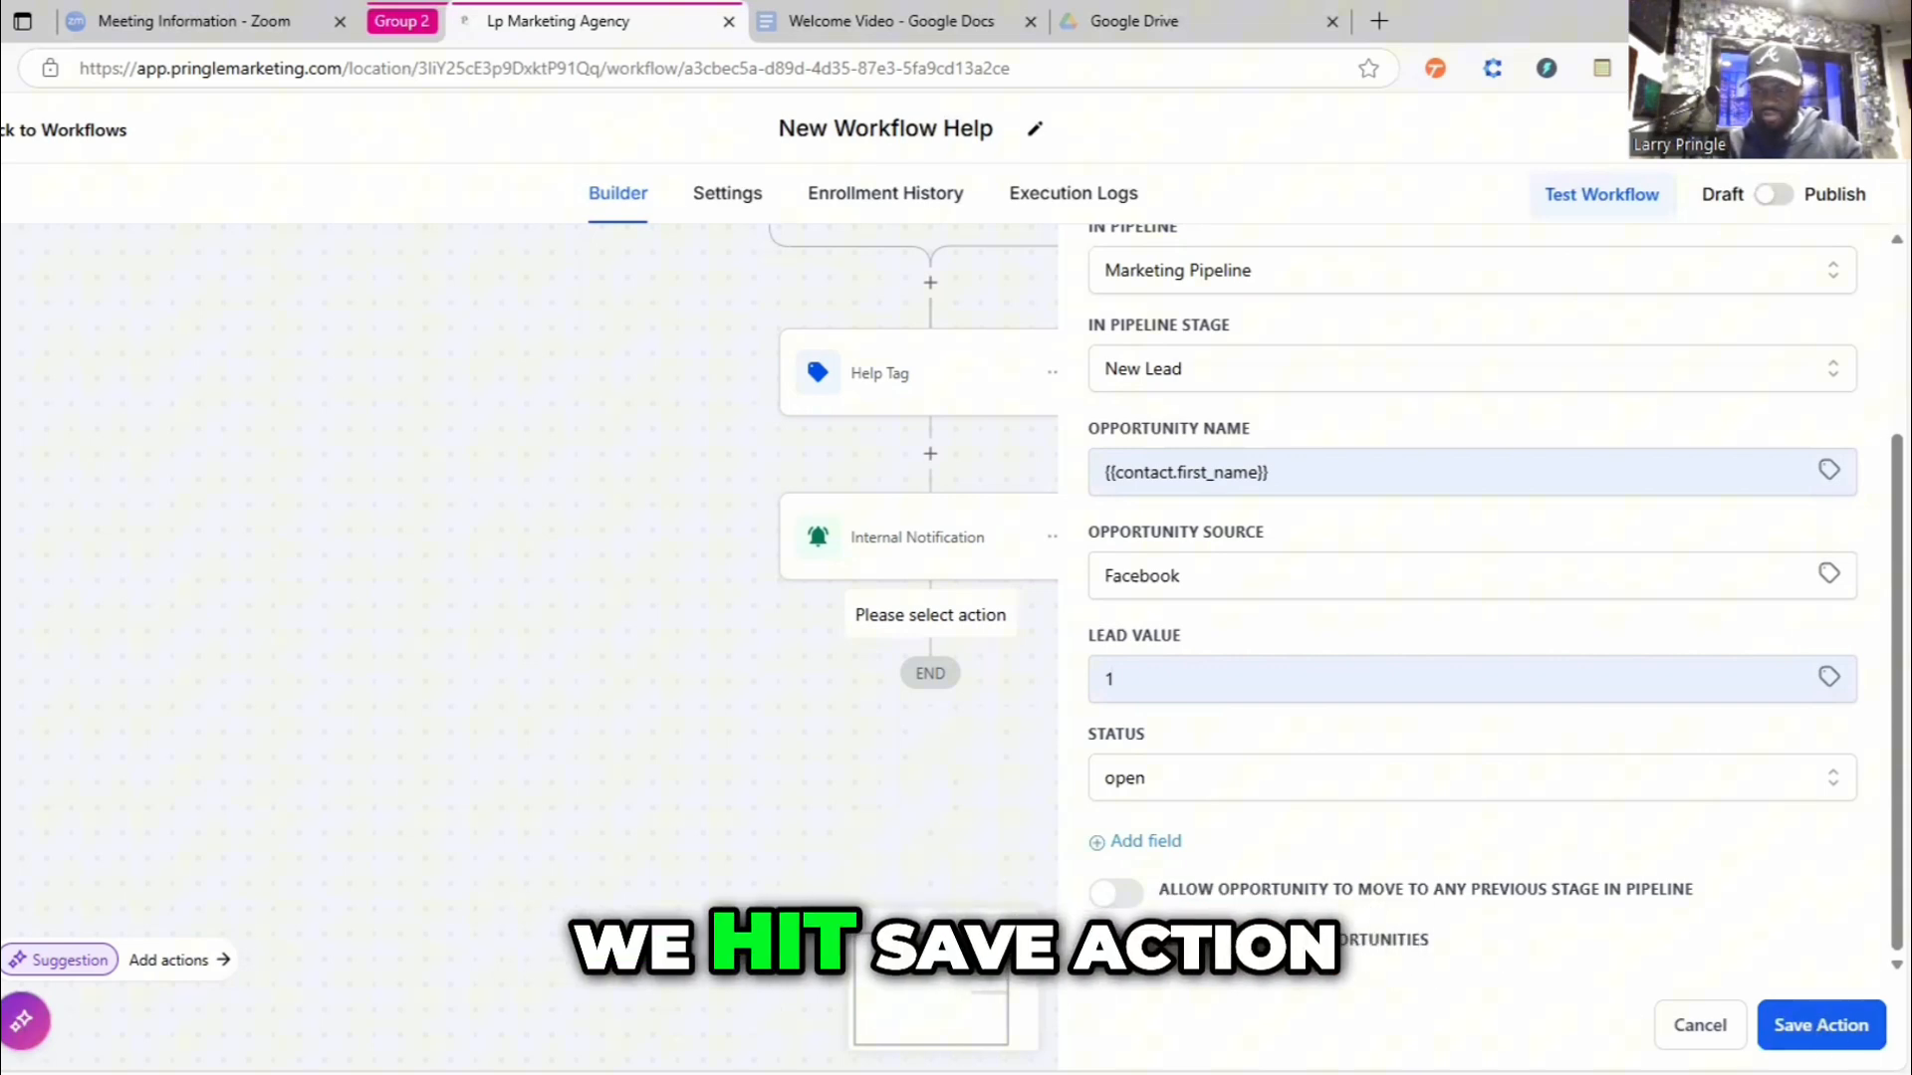
click(1797, 1026)
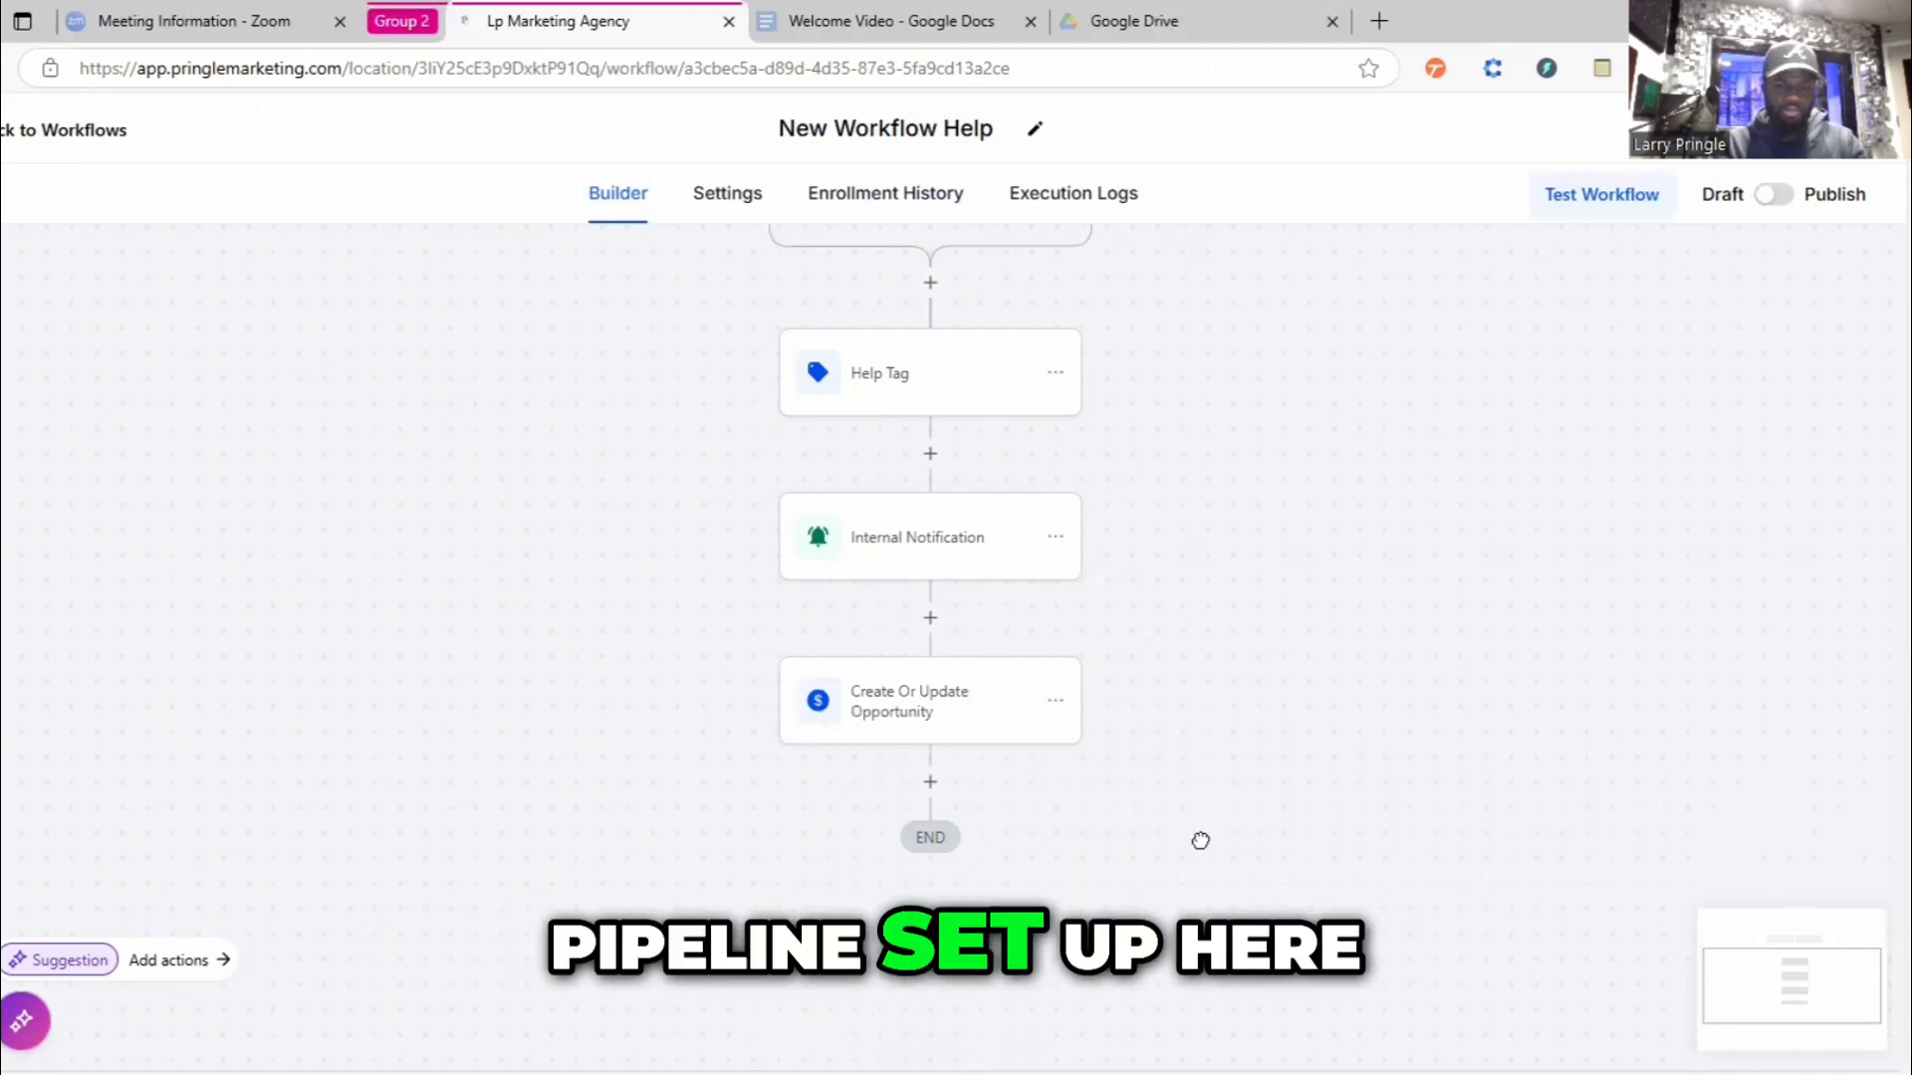
- Add a Send Email action to the workflow after the Create Or Update Opportunity action
scroll(1199, 841, down, 3)
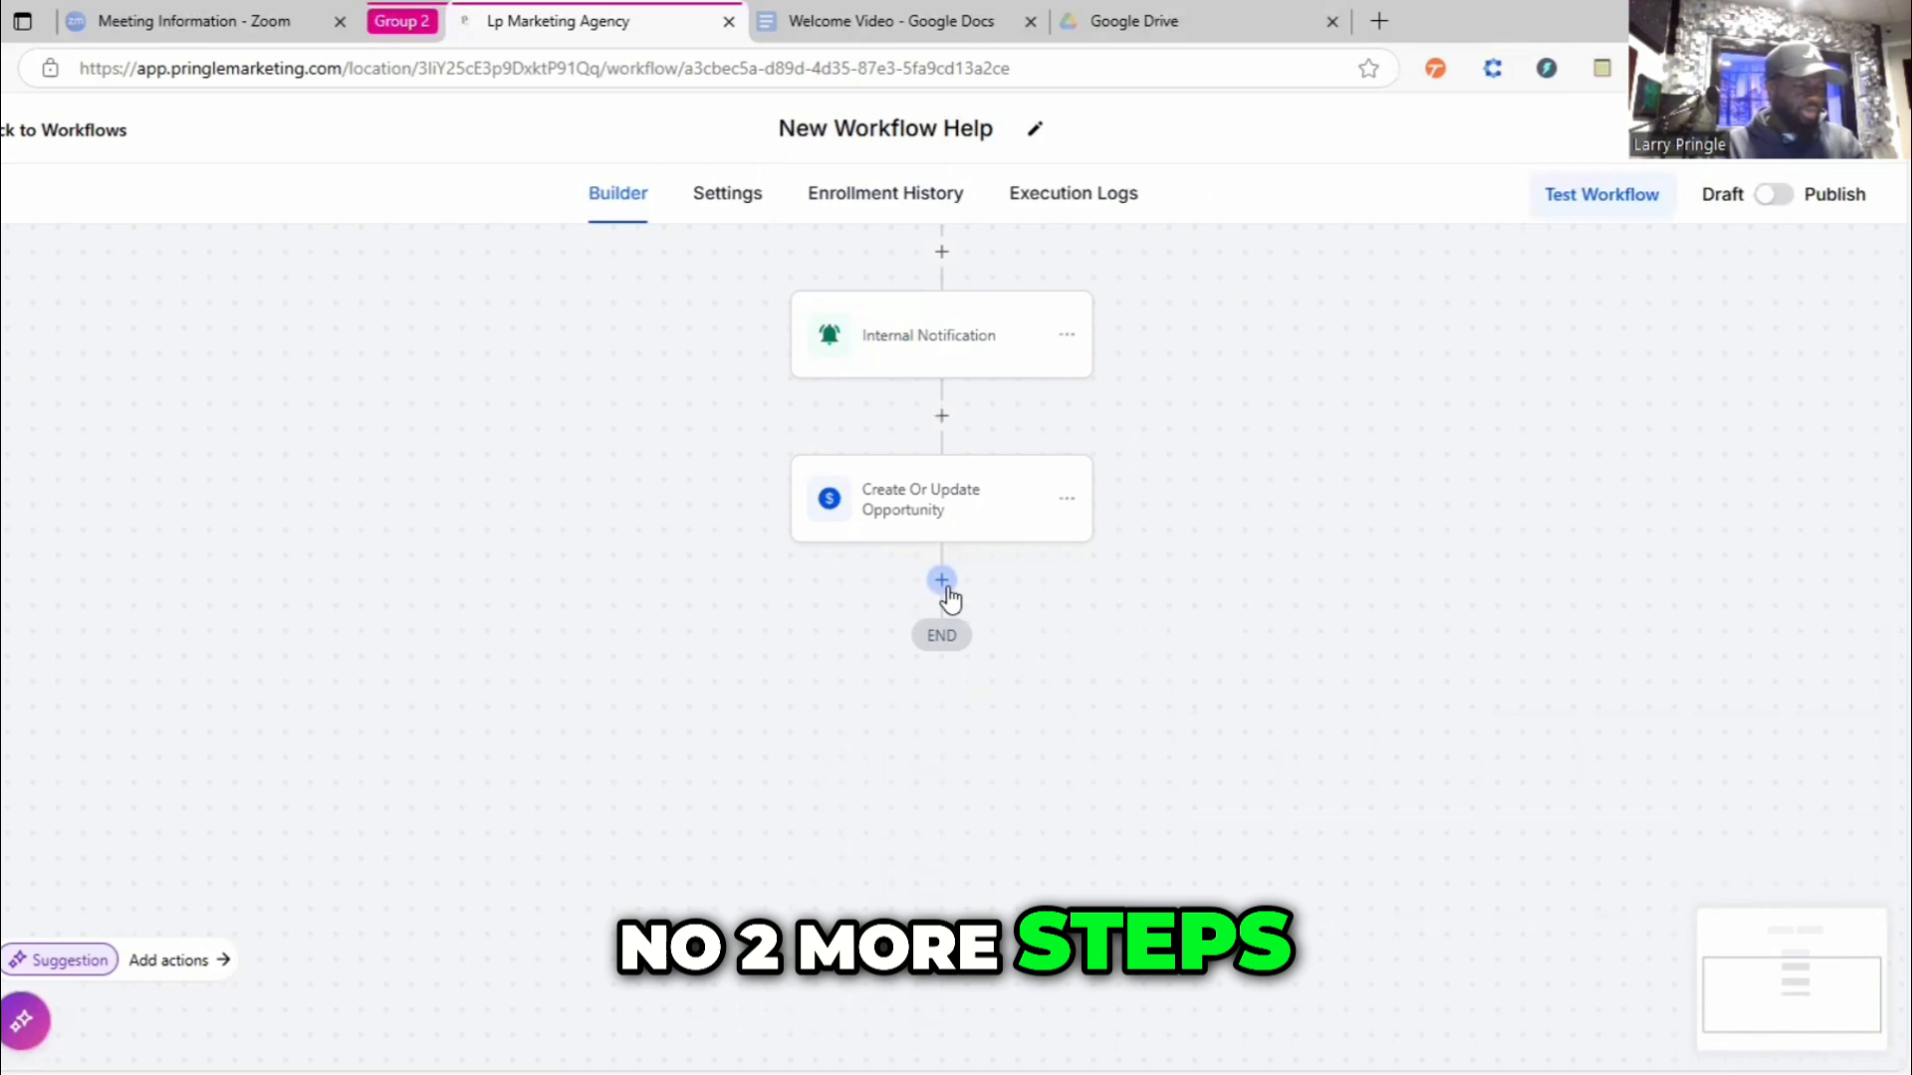
click(942, 580)
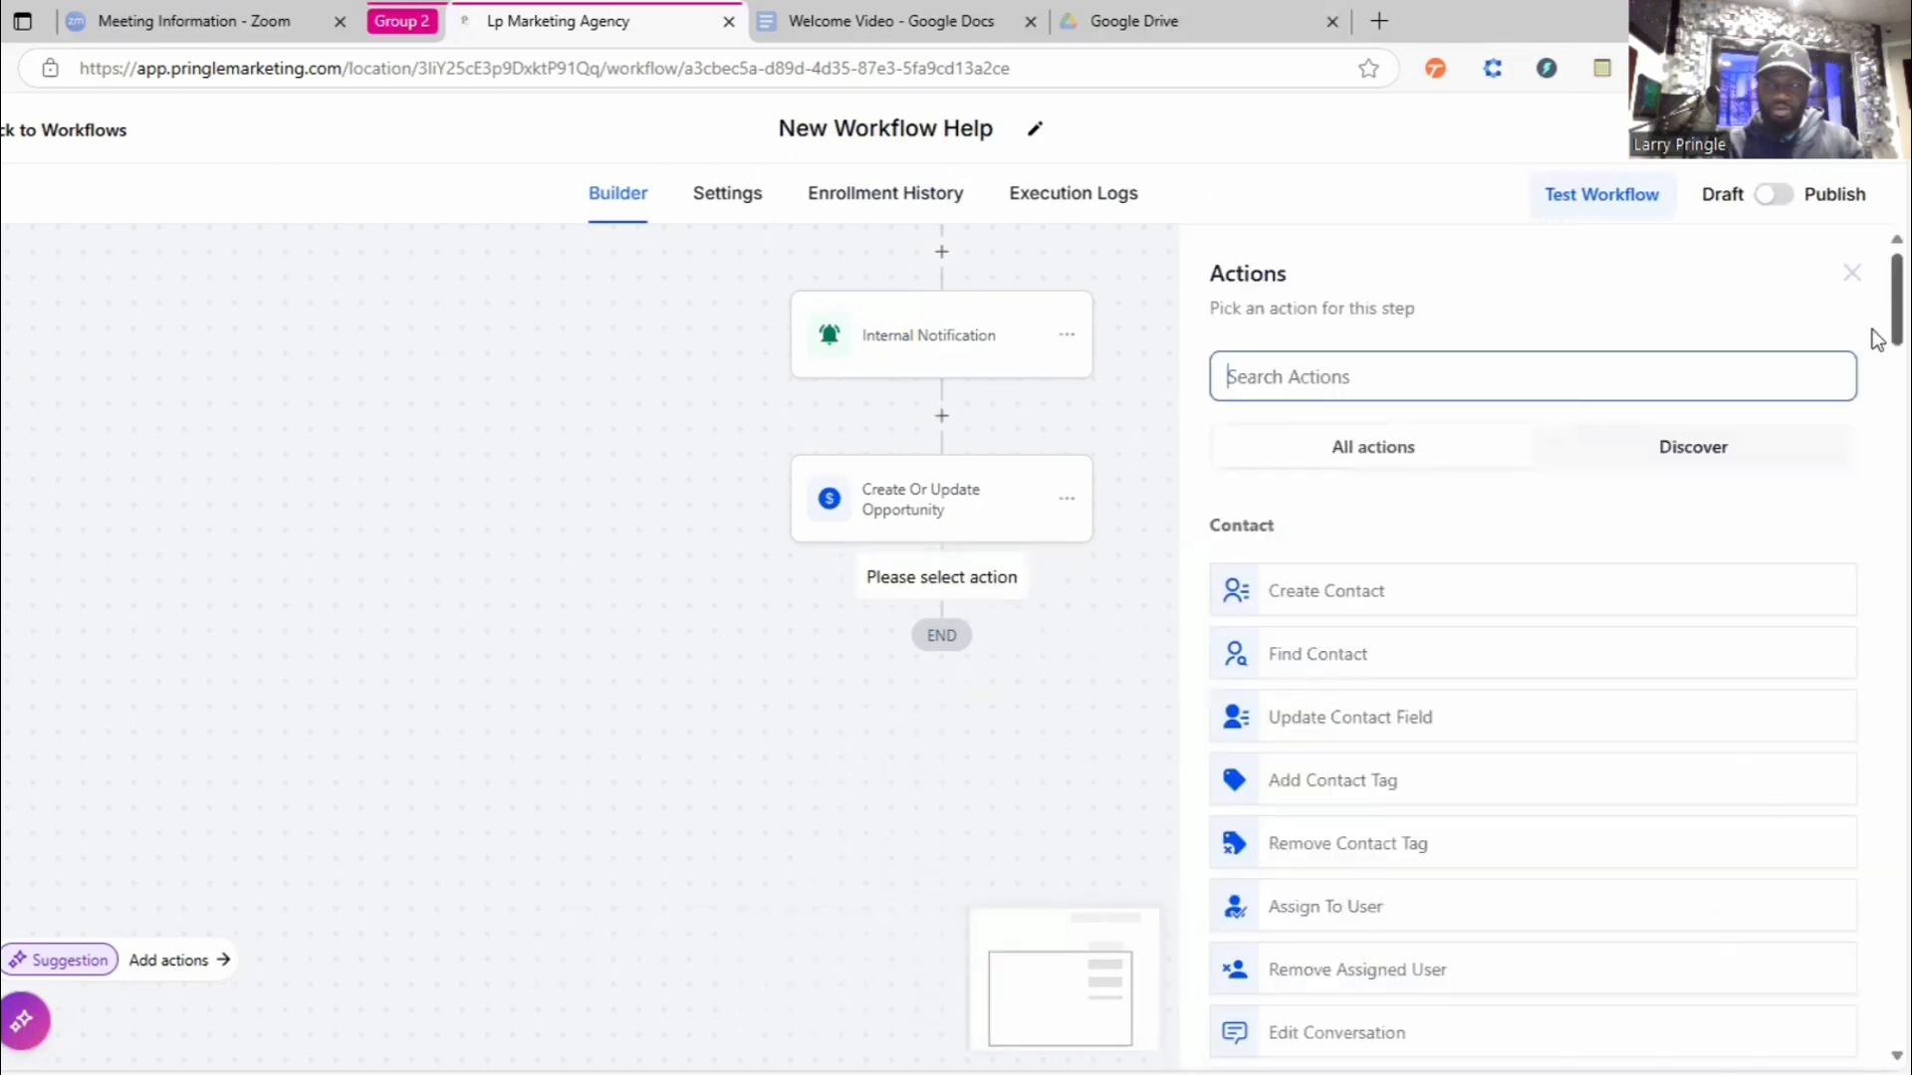
scroll(1872, 386, down, 5)
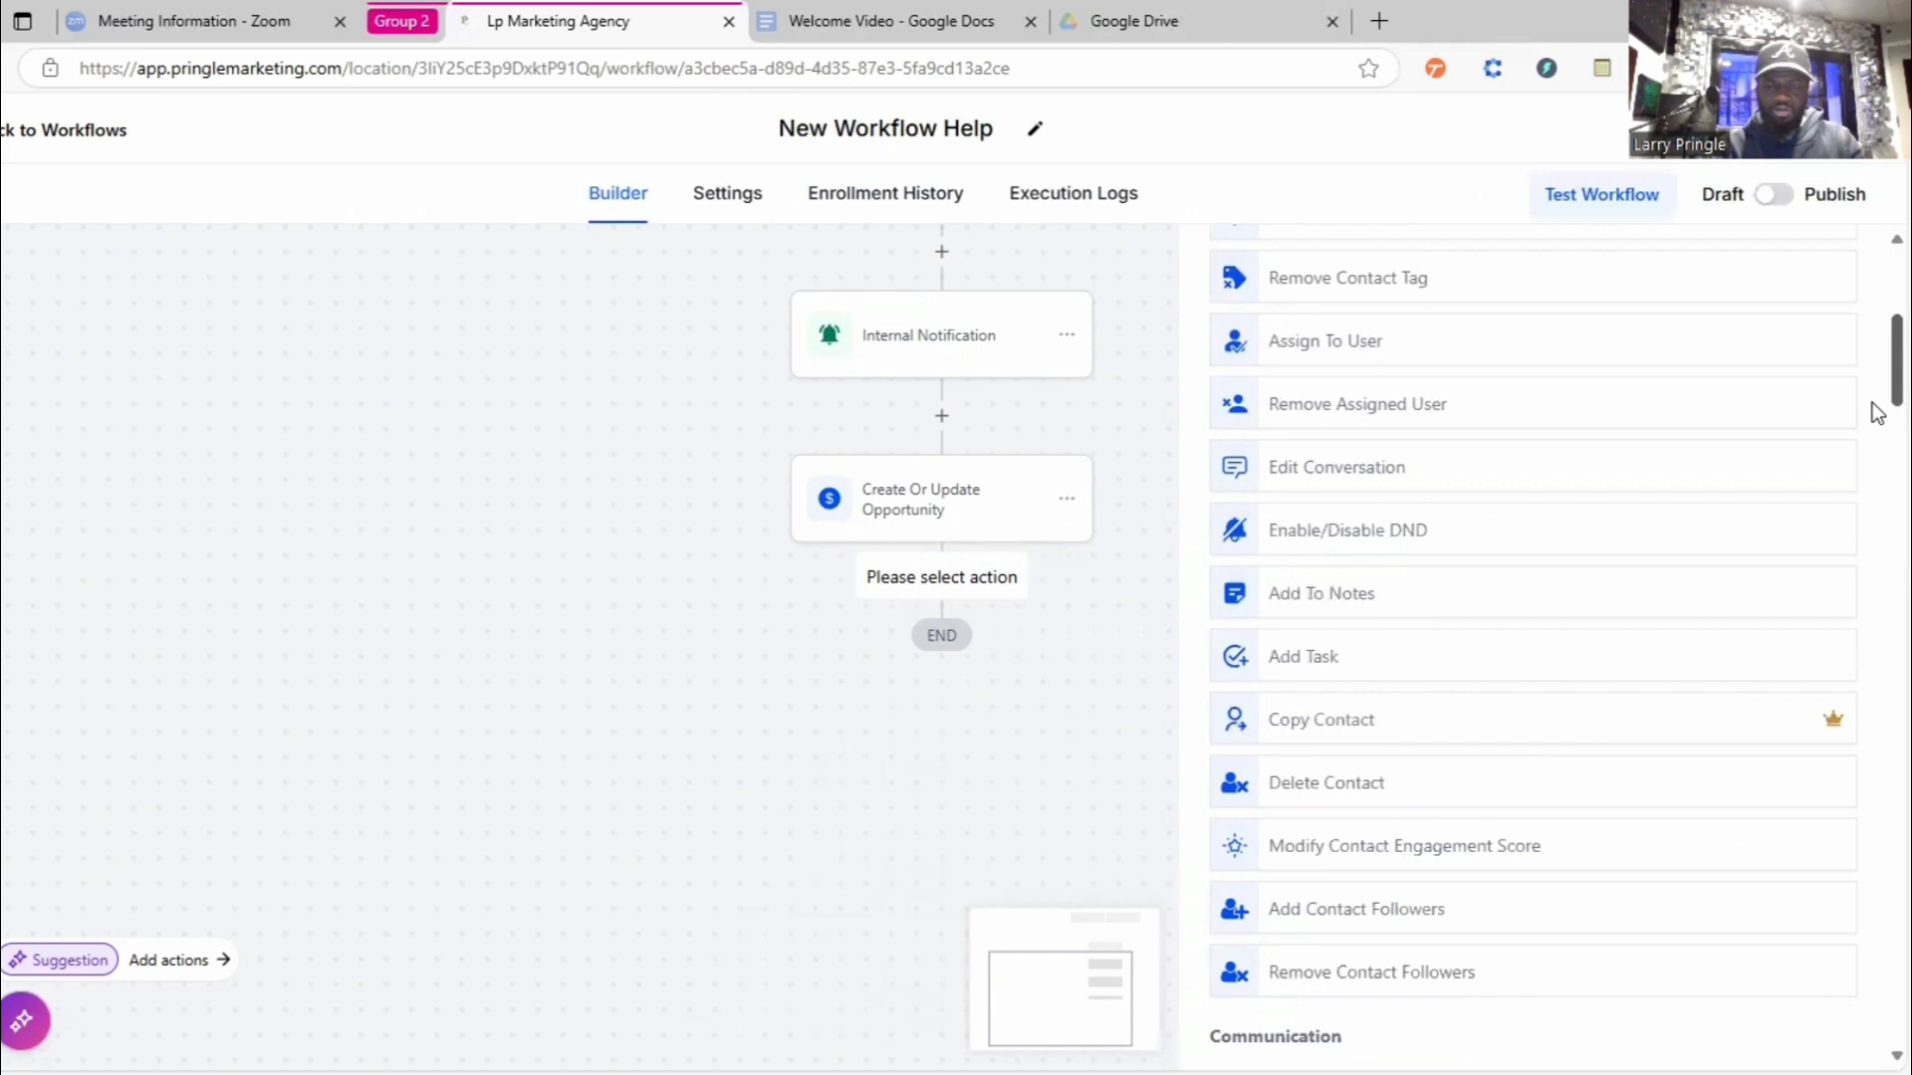
scroll(1872, 402, down, 5)
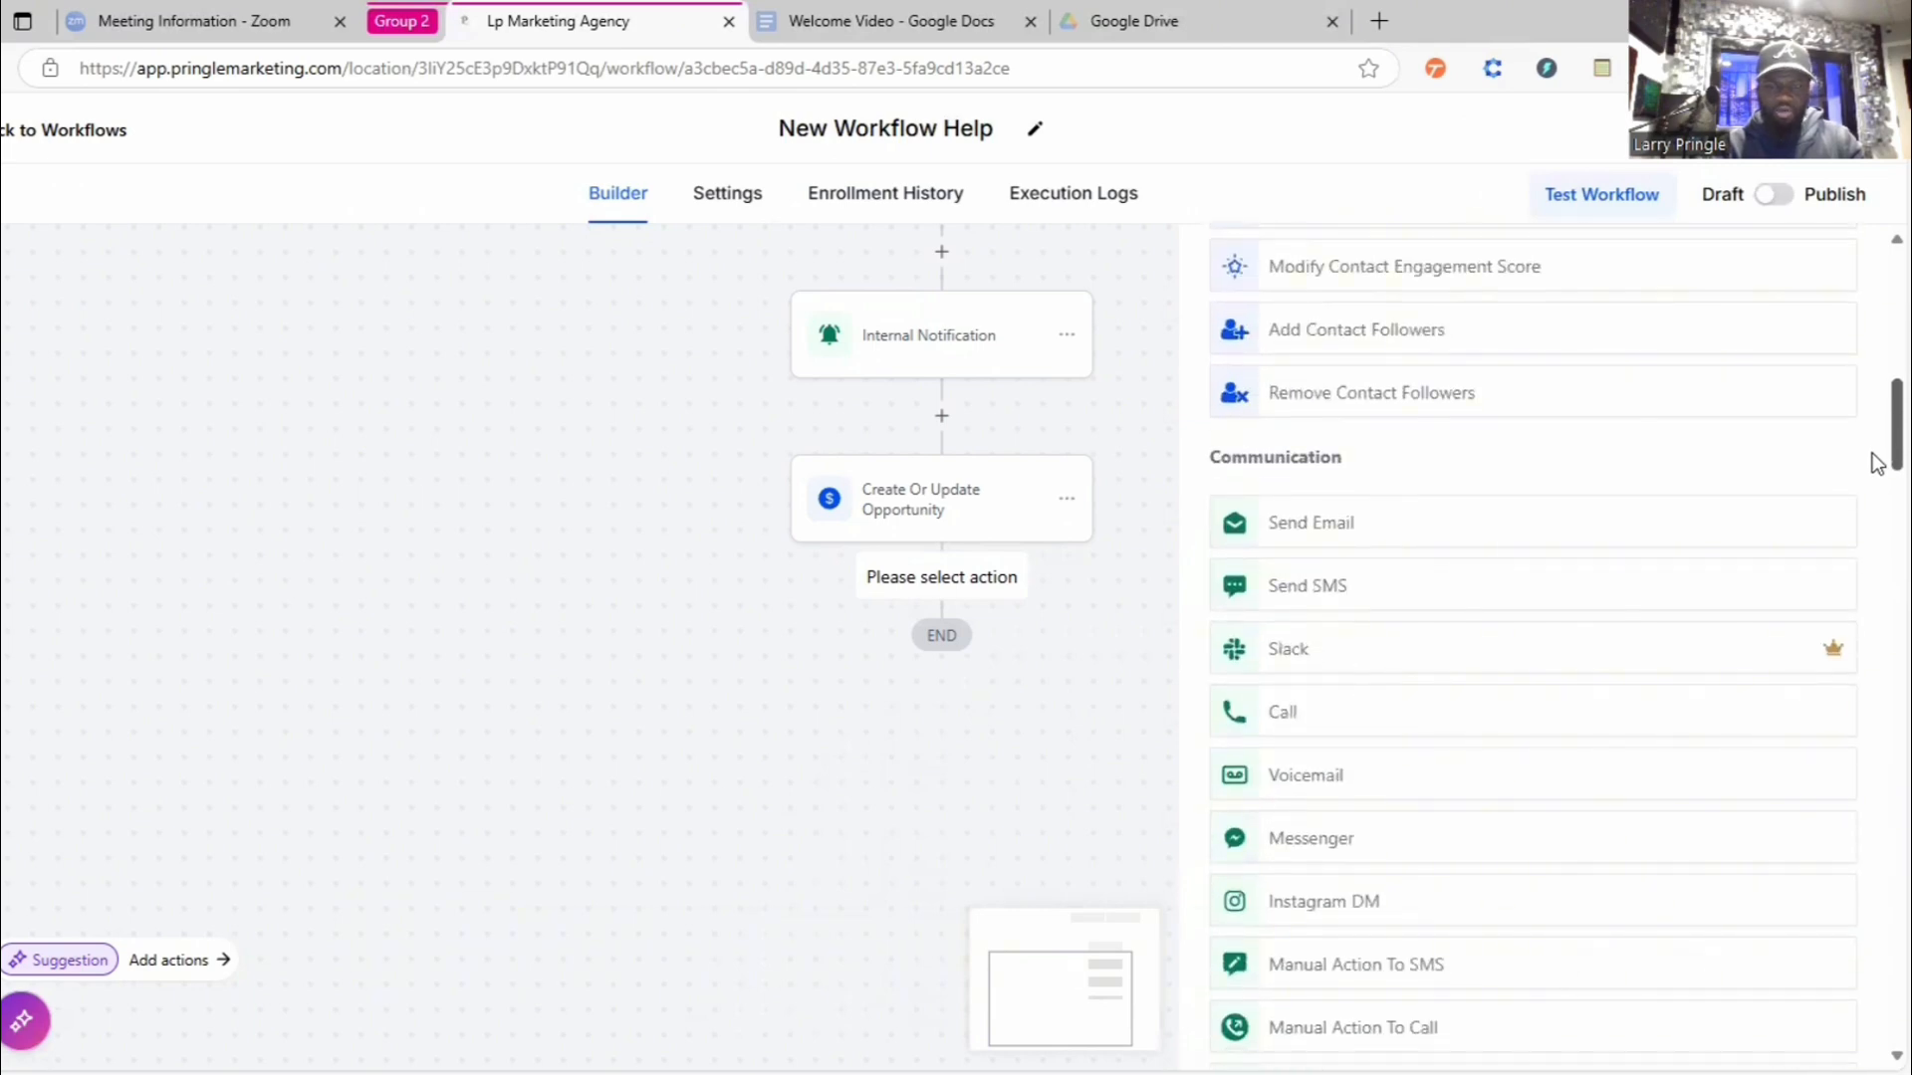
click(1310, 537)
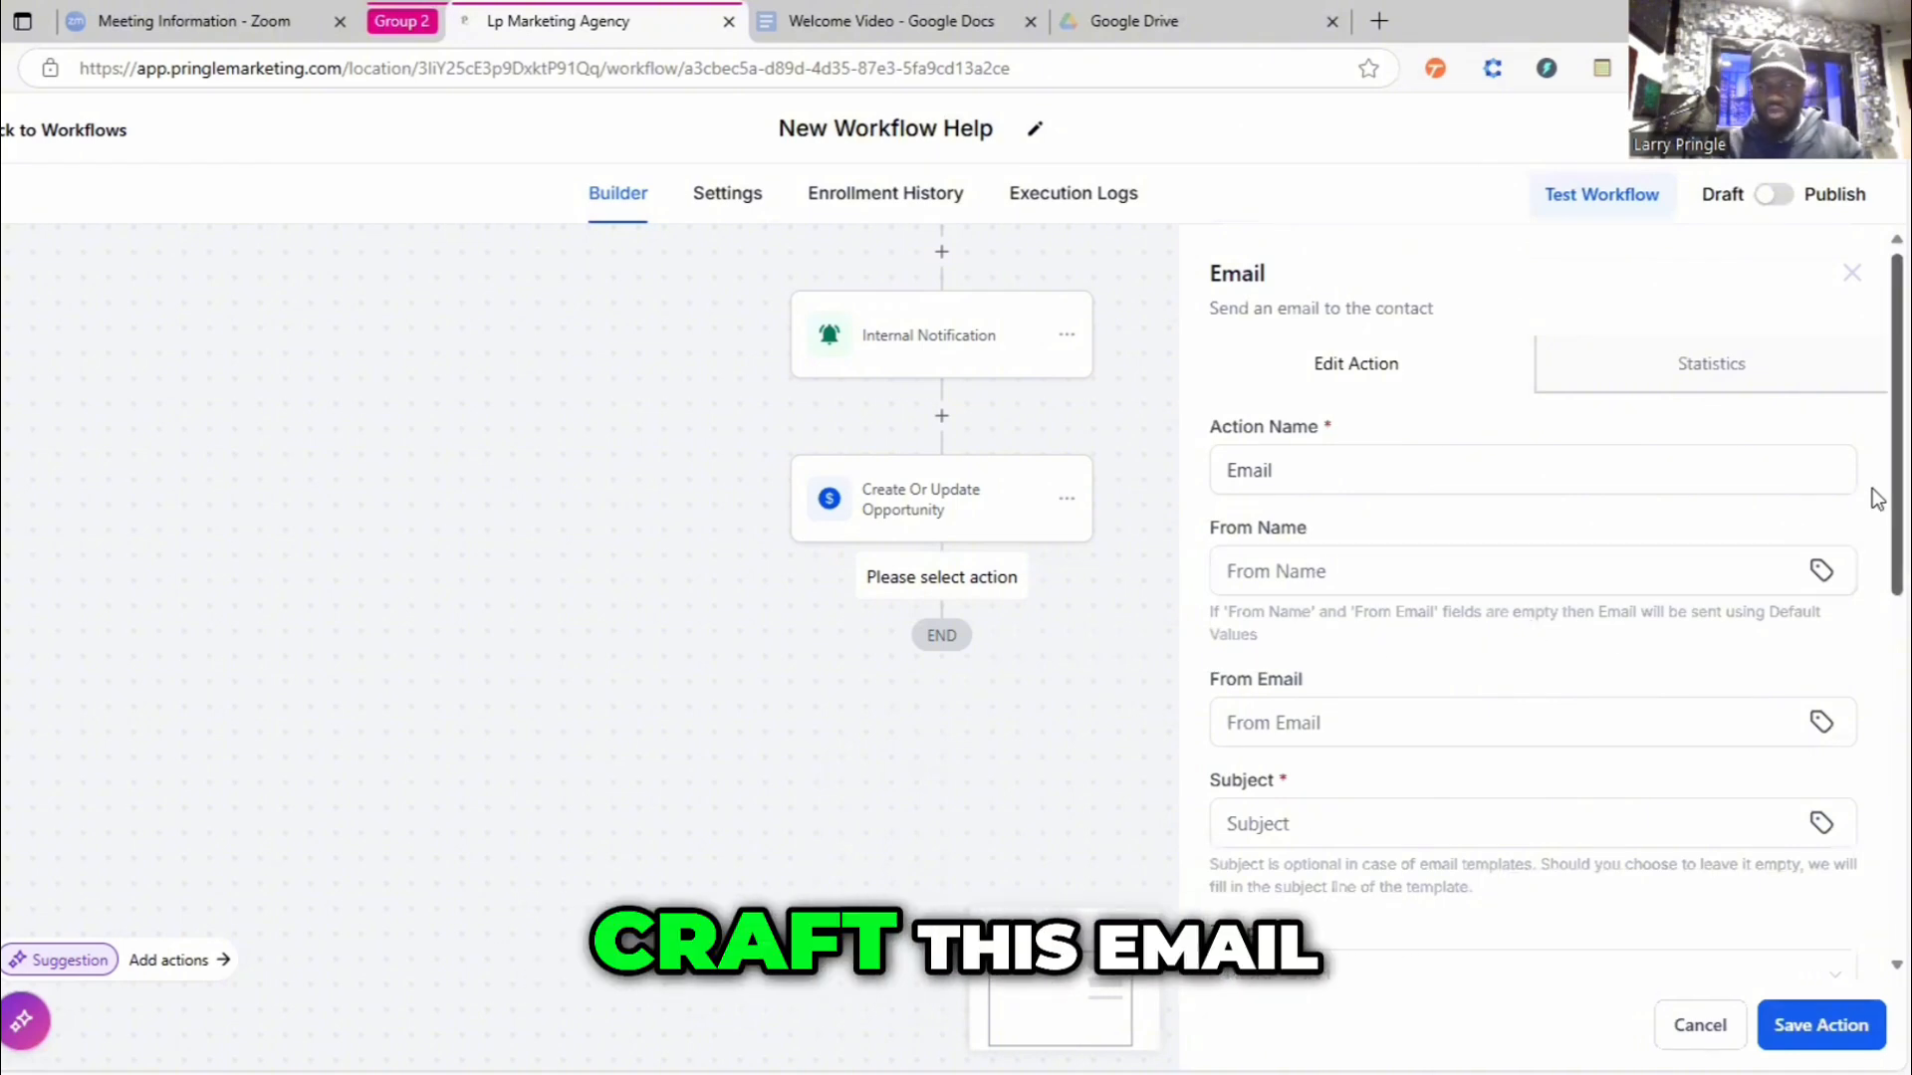
- Set the email action's From Name to the account name custom value, {{location.name}}
scroll(1872, 496, down, 1)
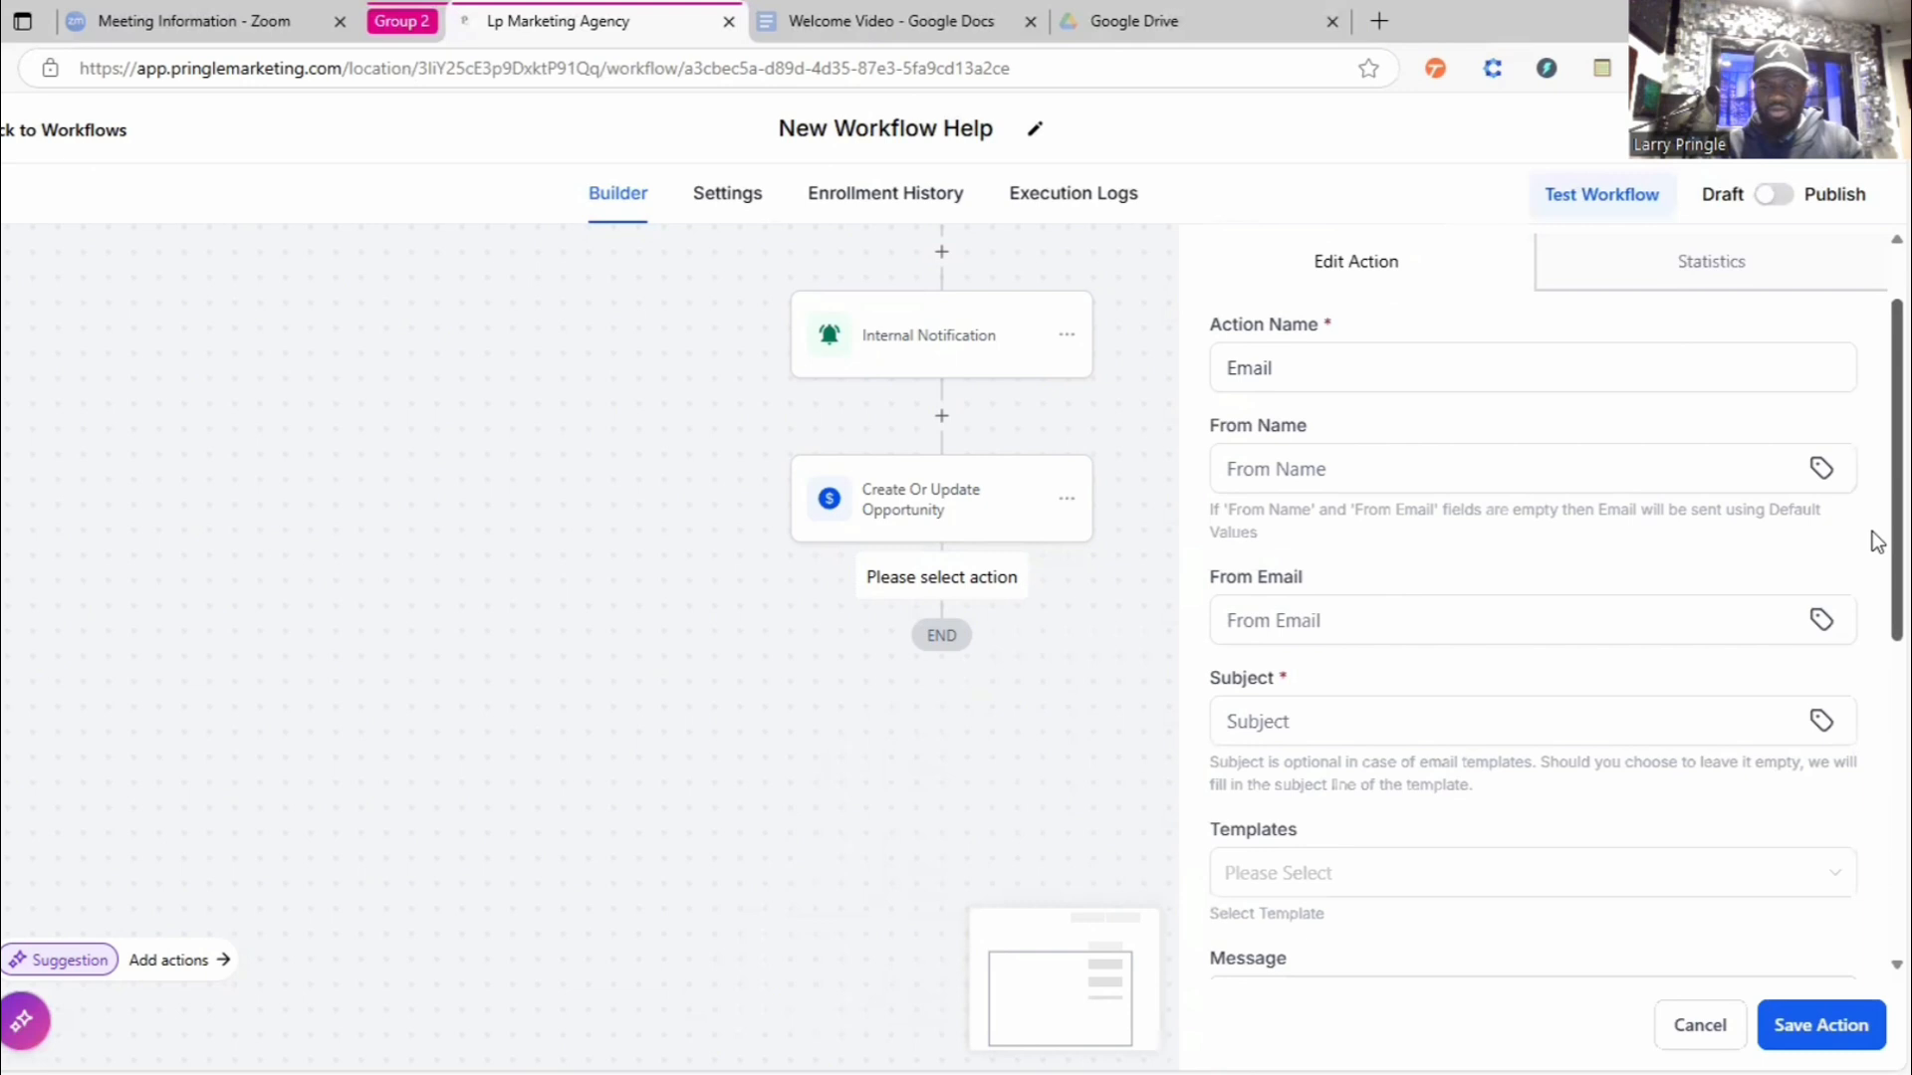
scroll(1871, 530, up, 1)
scroll(1872, 488, down, 1)
scroll(1872, 536, up, 1)
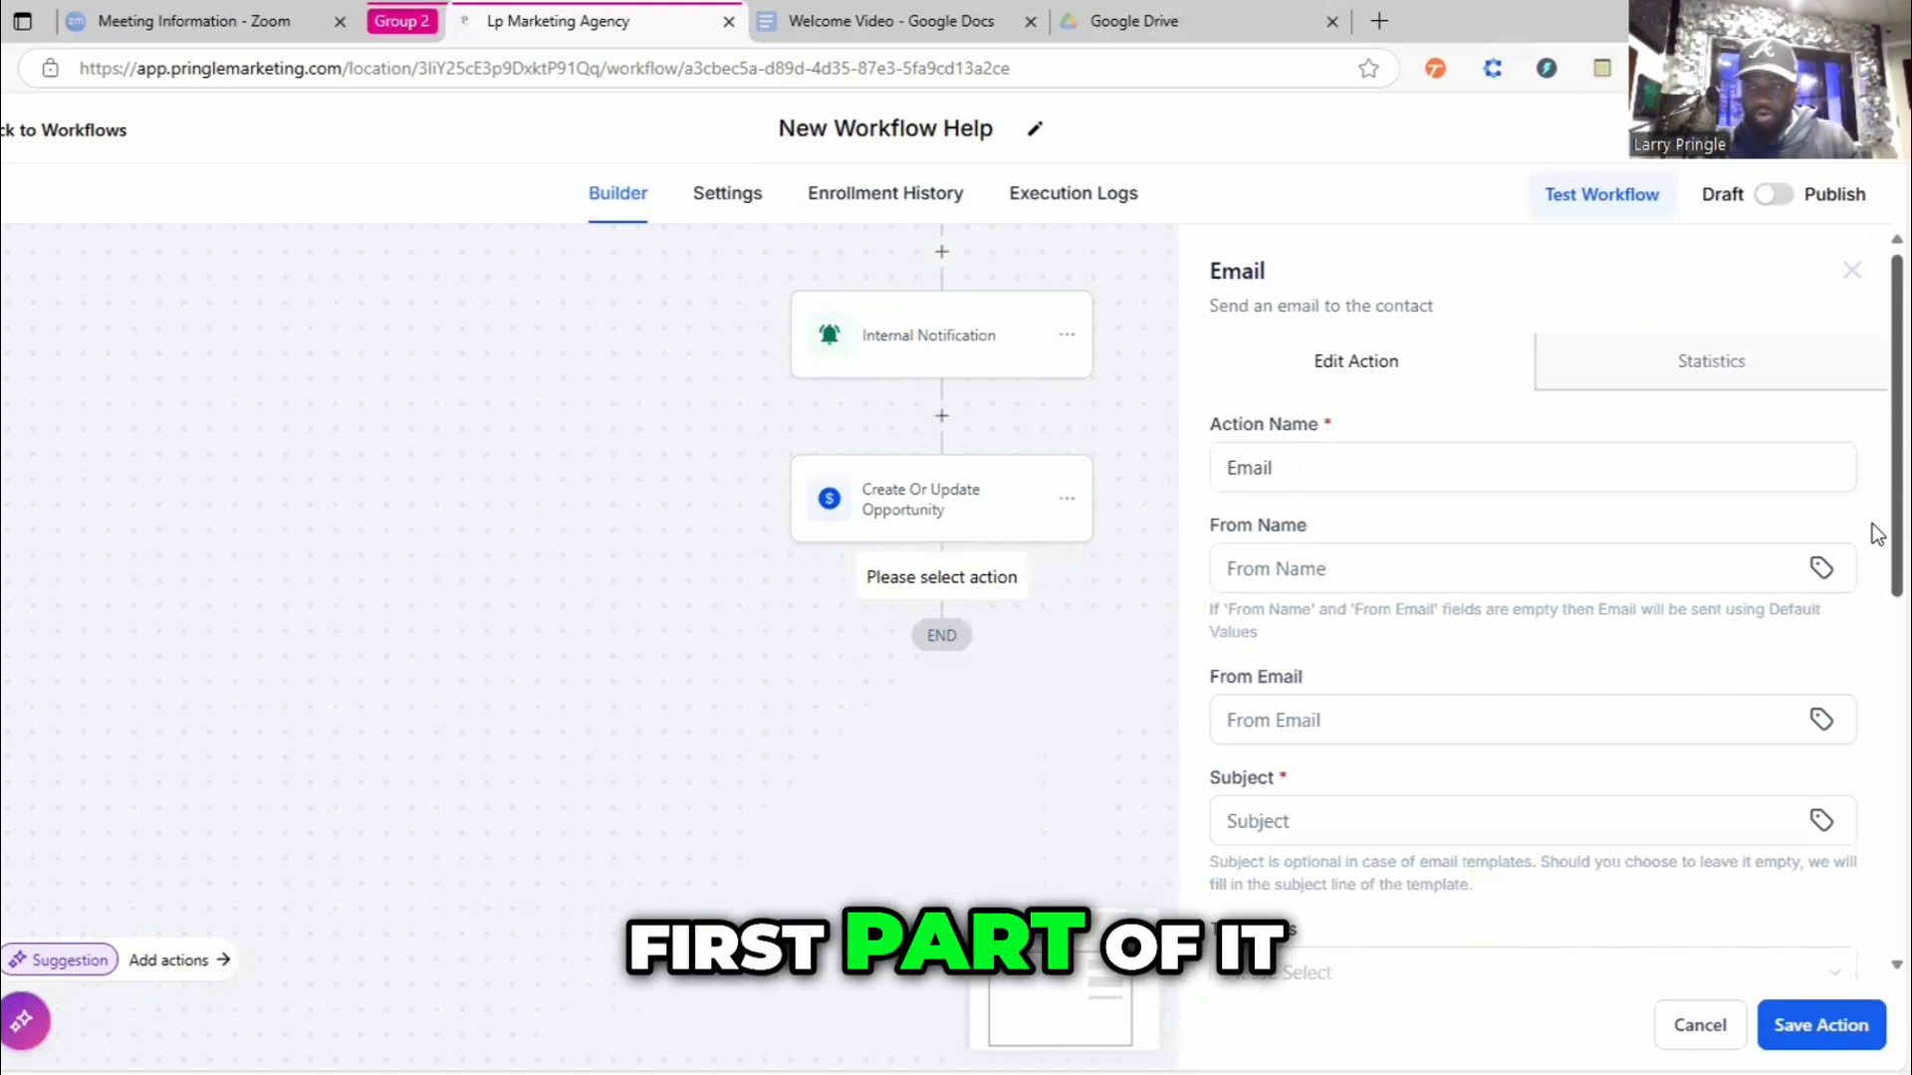
click(1421, 569)
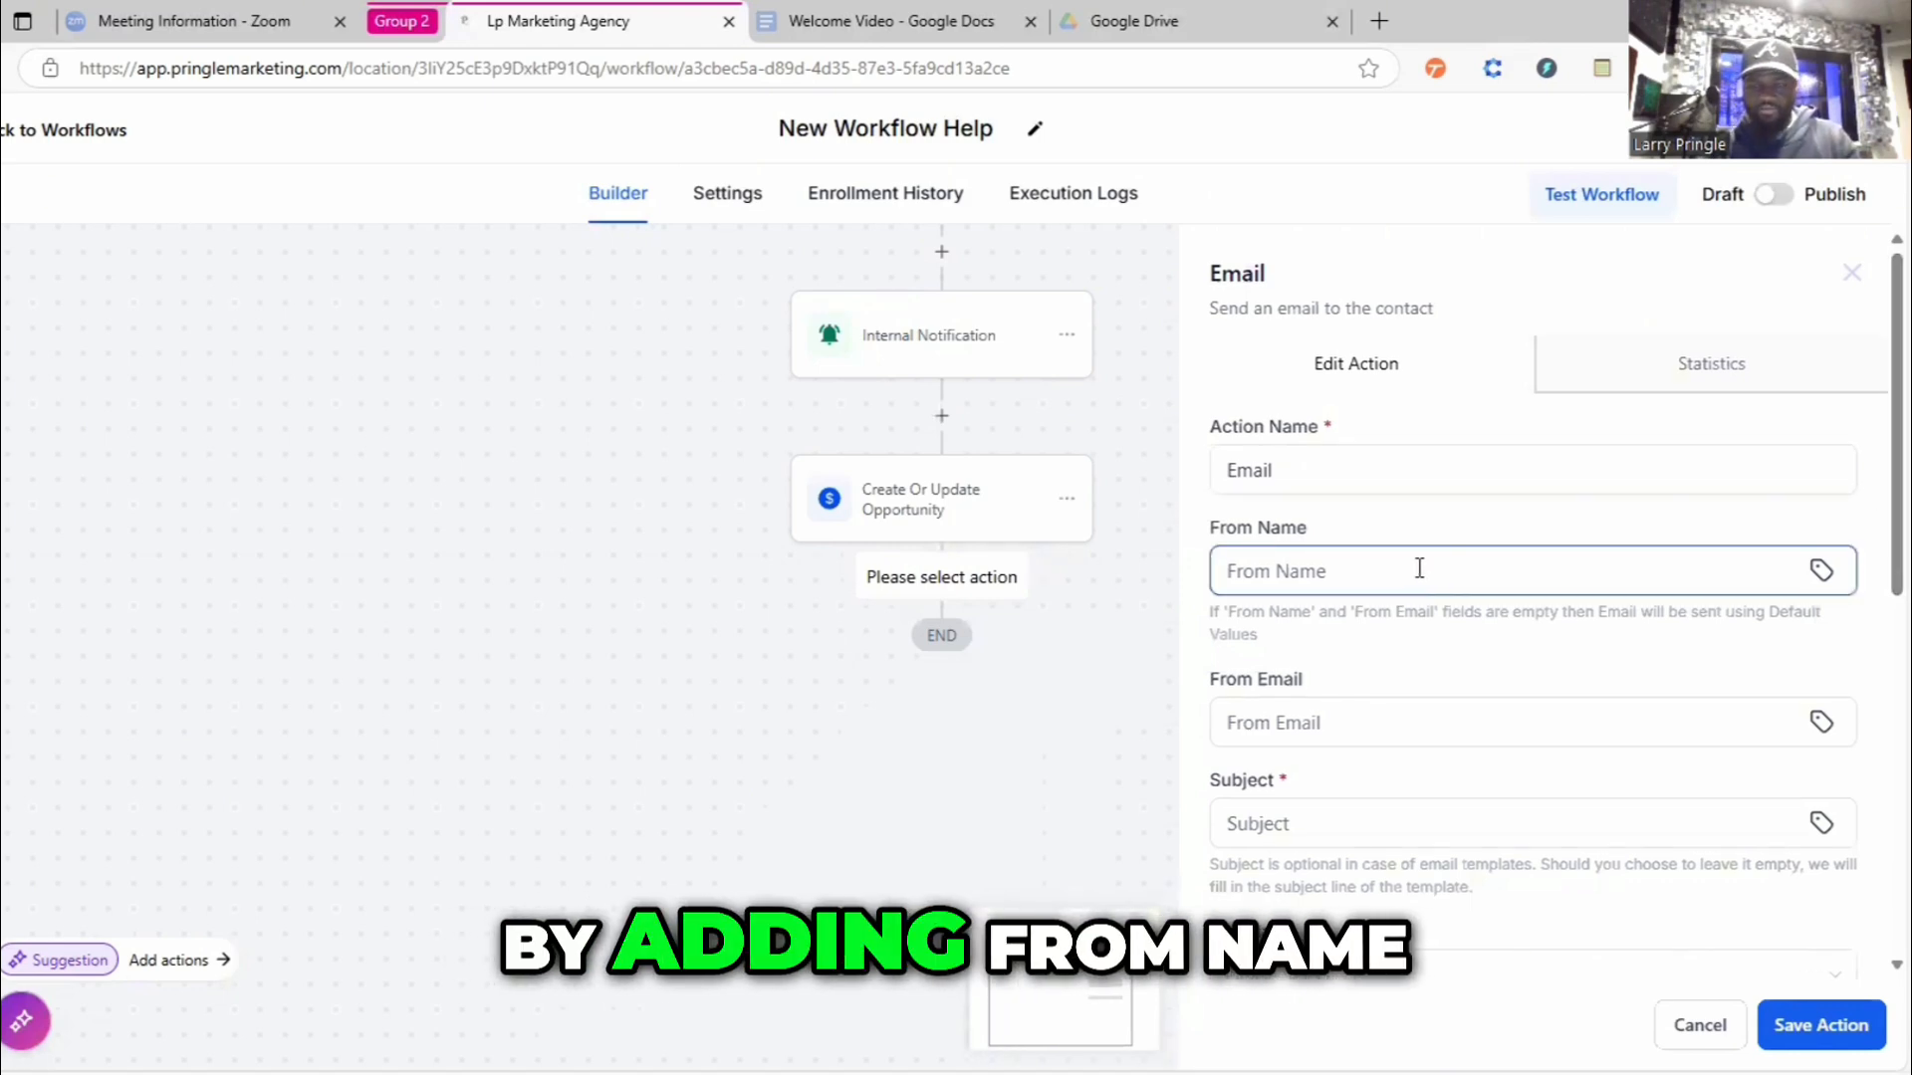
click(1822, 572)
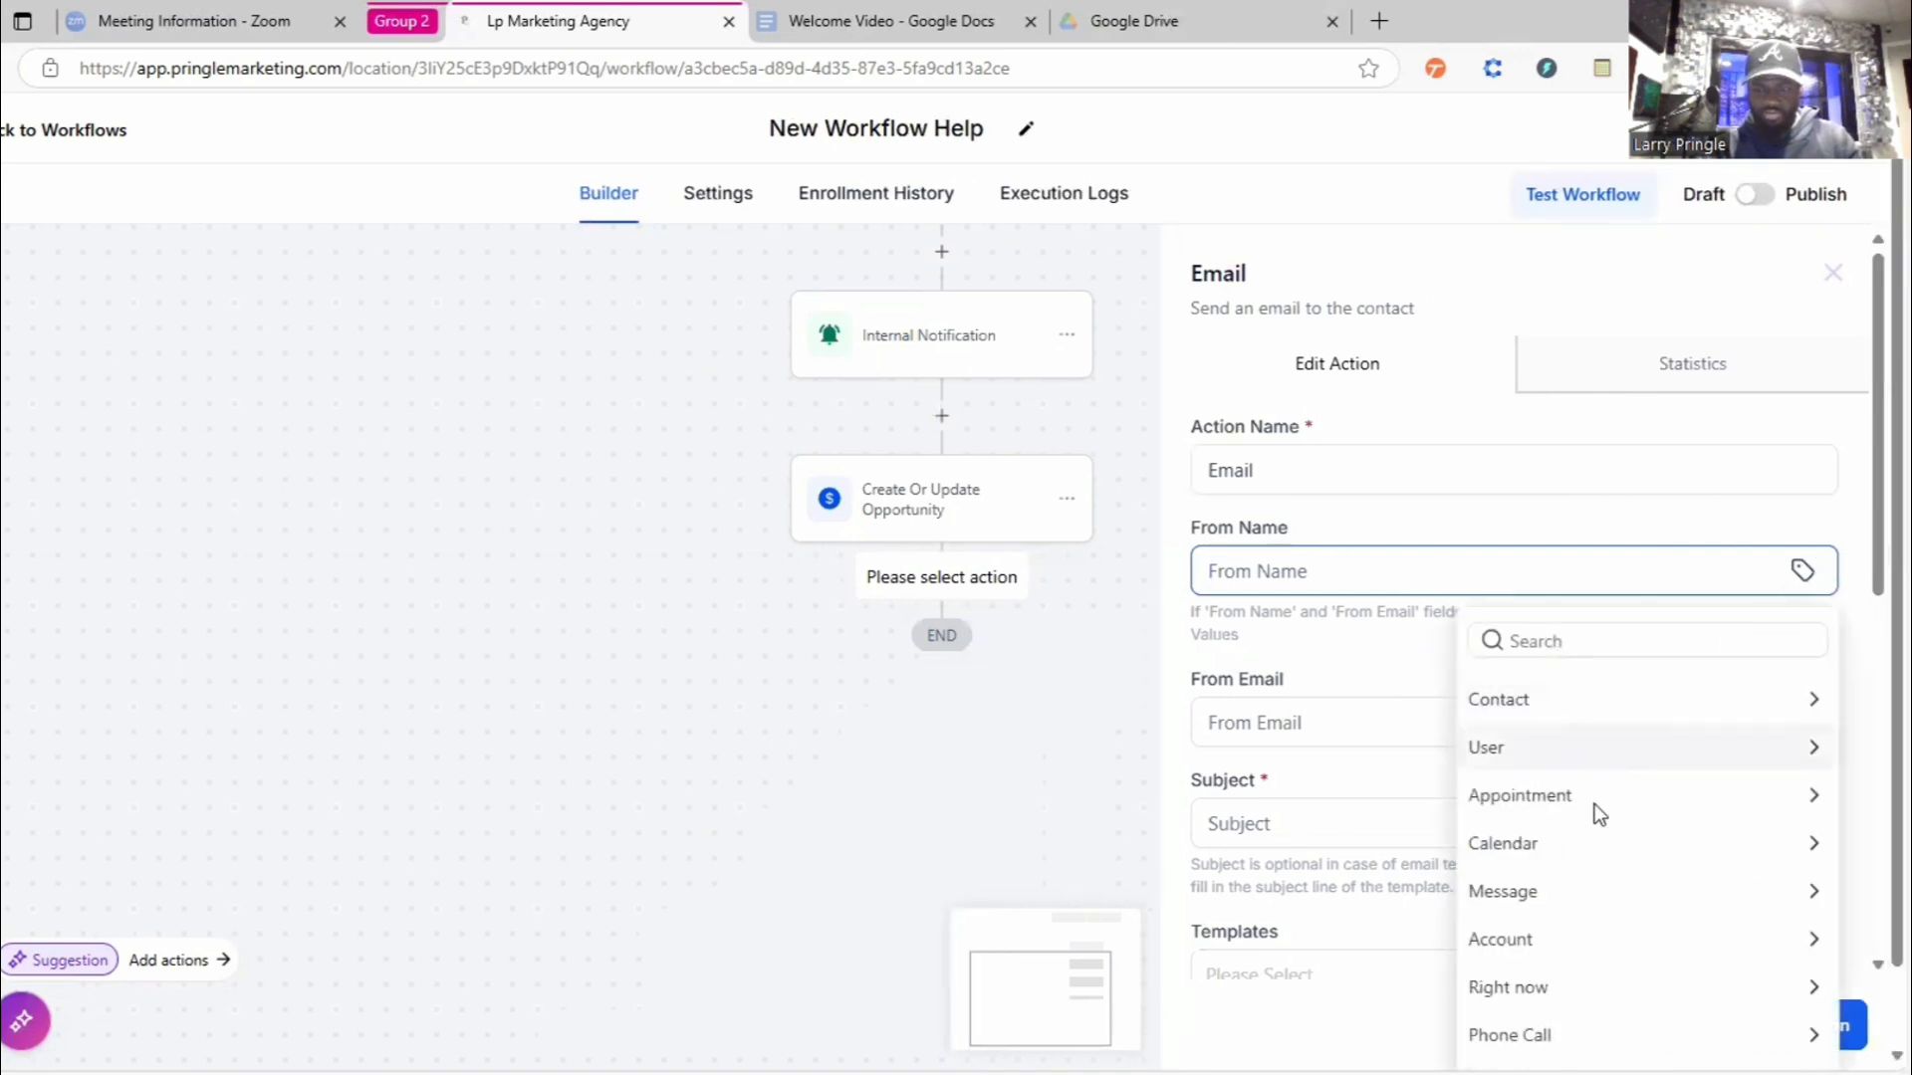
click(1575, 930)
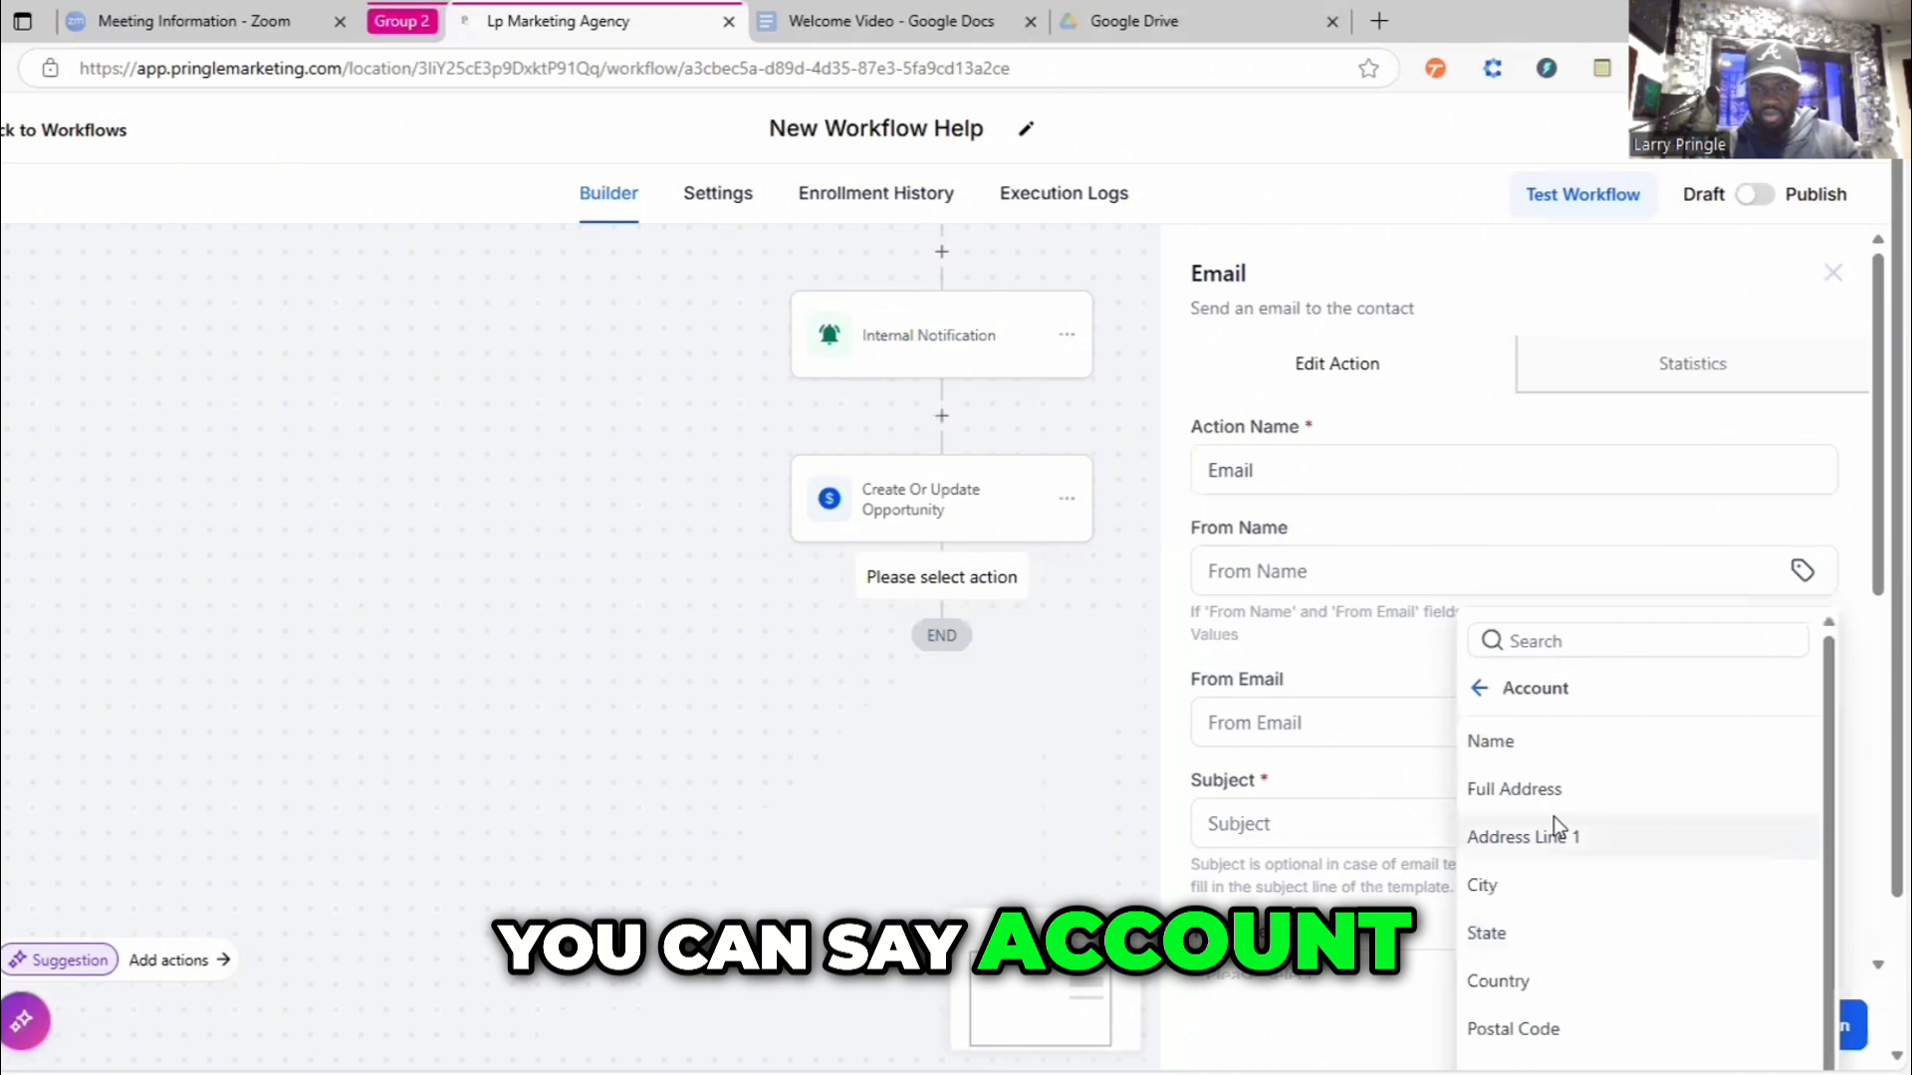
click(1545, 754)
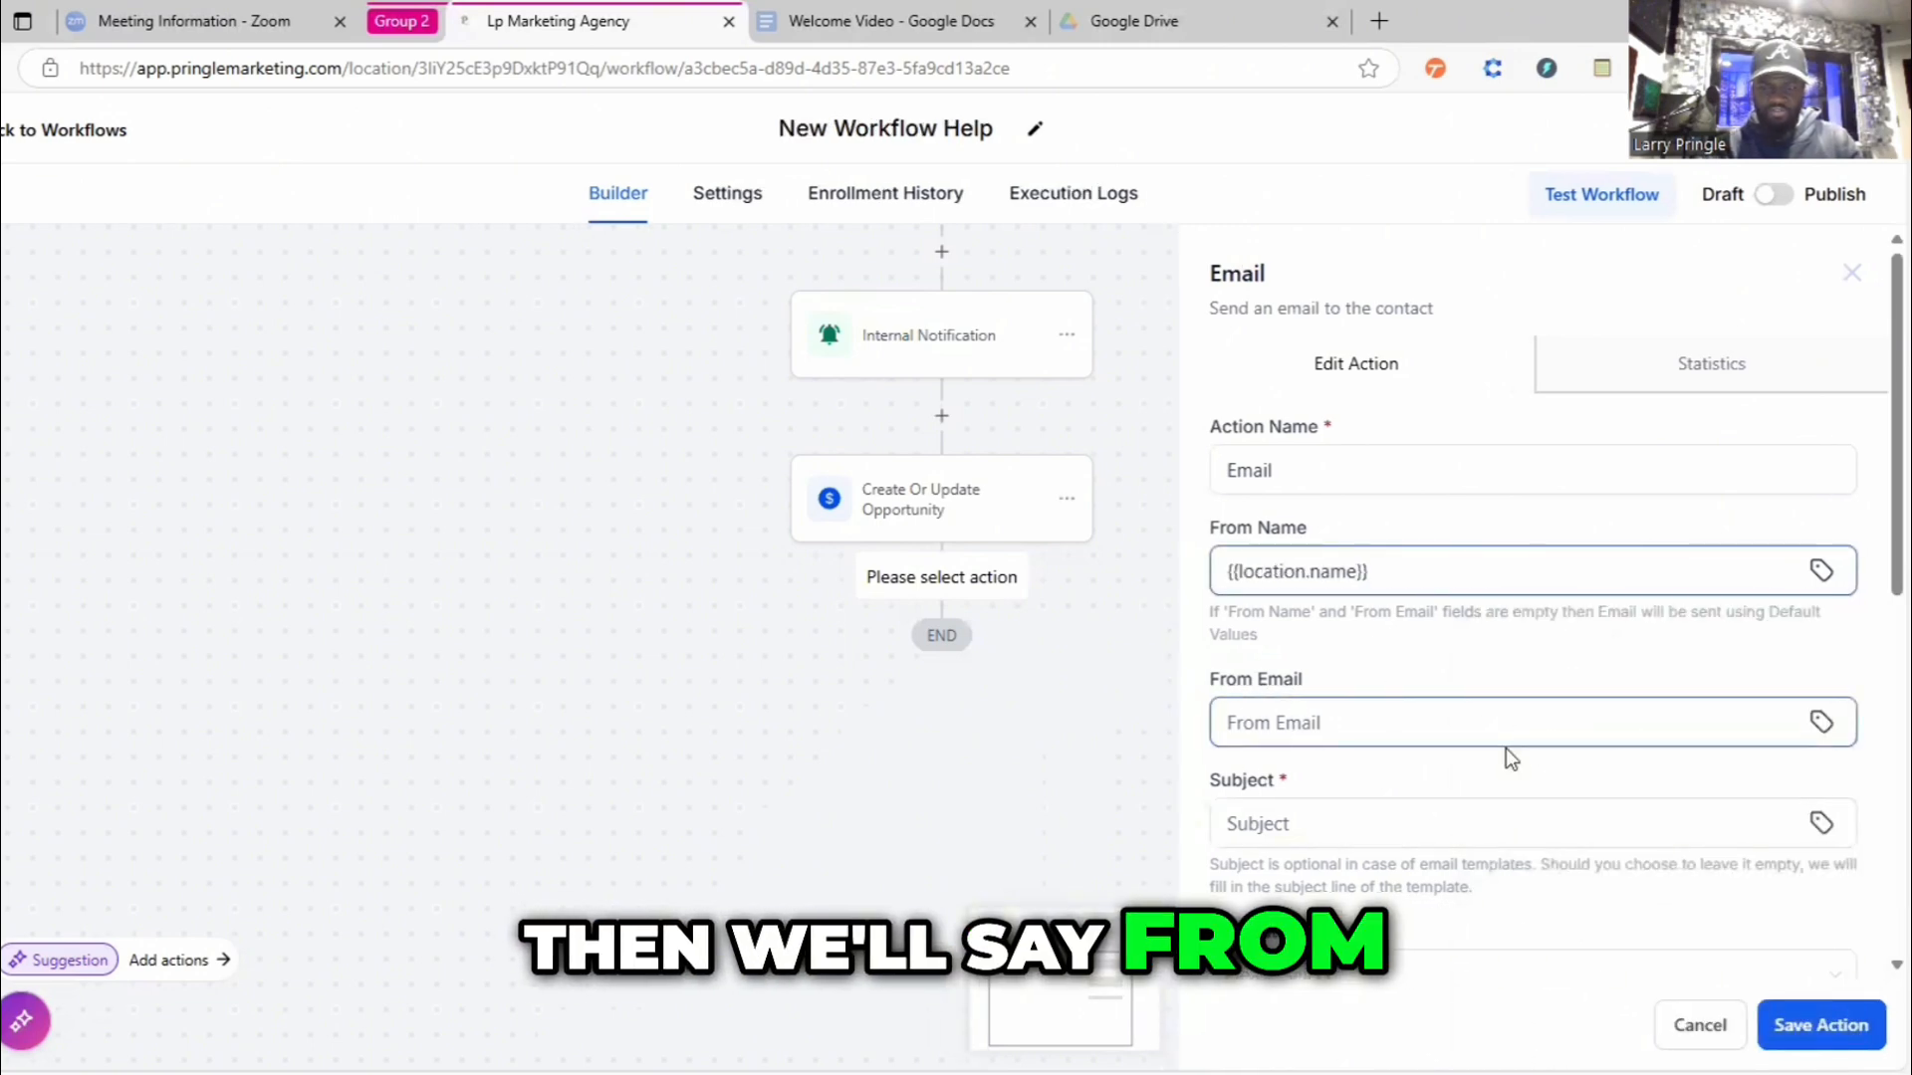
- Set the email action's From Email to the account email custom value, {{location.email}}
click(1821, 732)
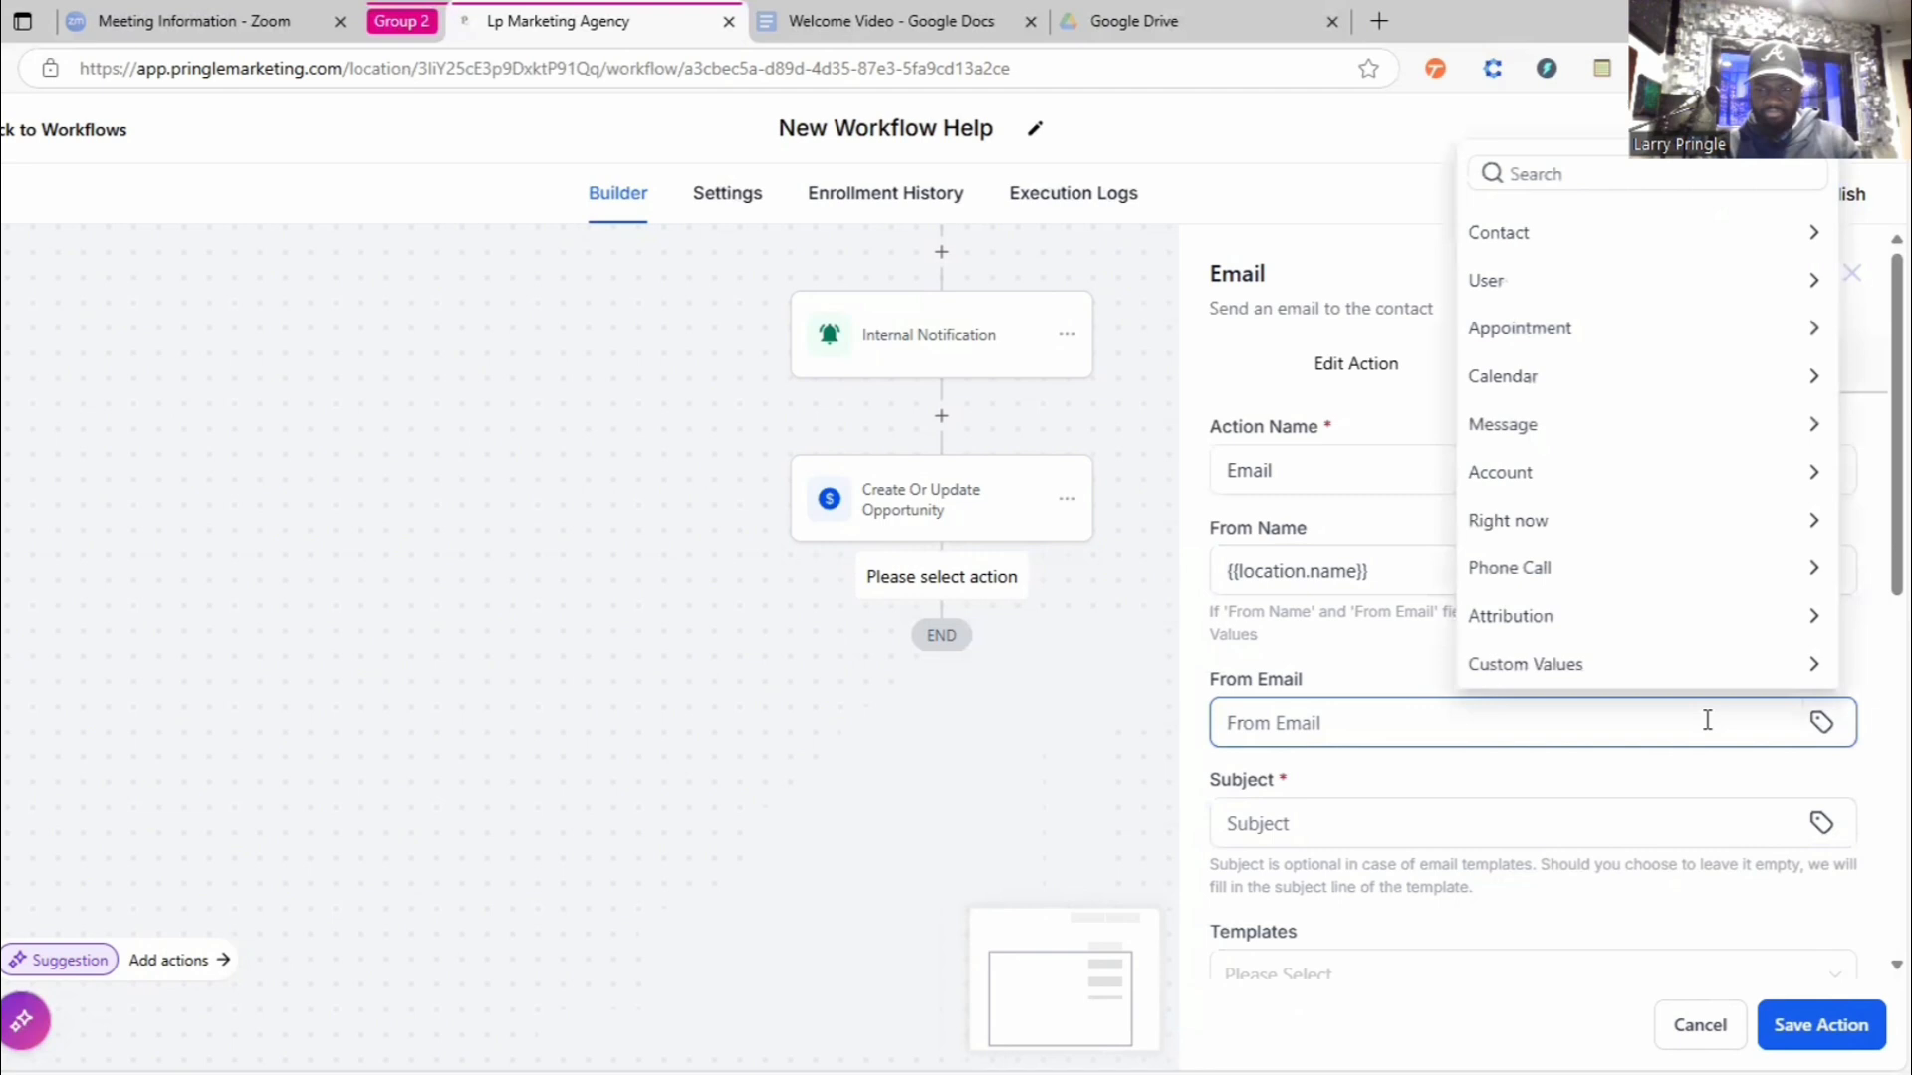
click(1585, 475)
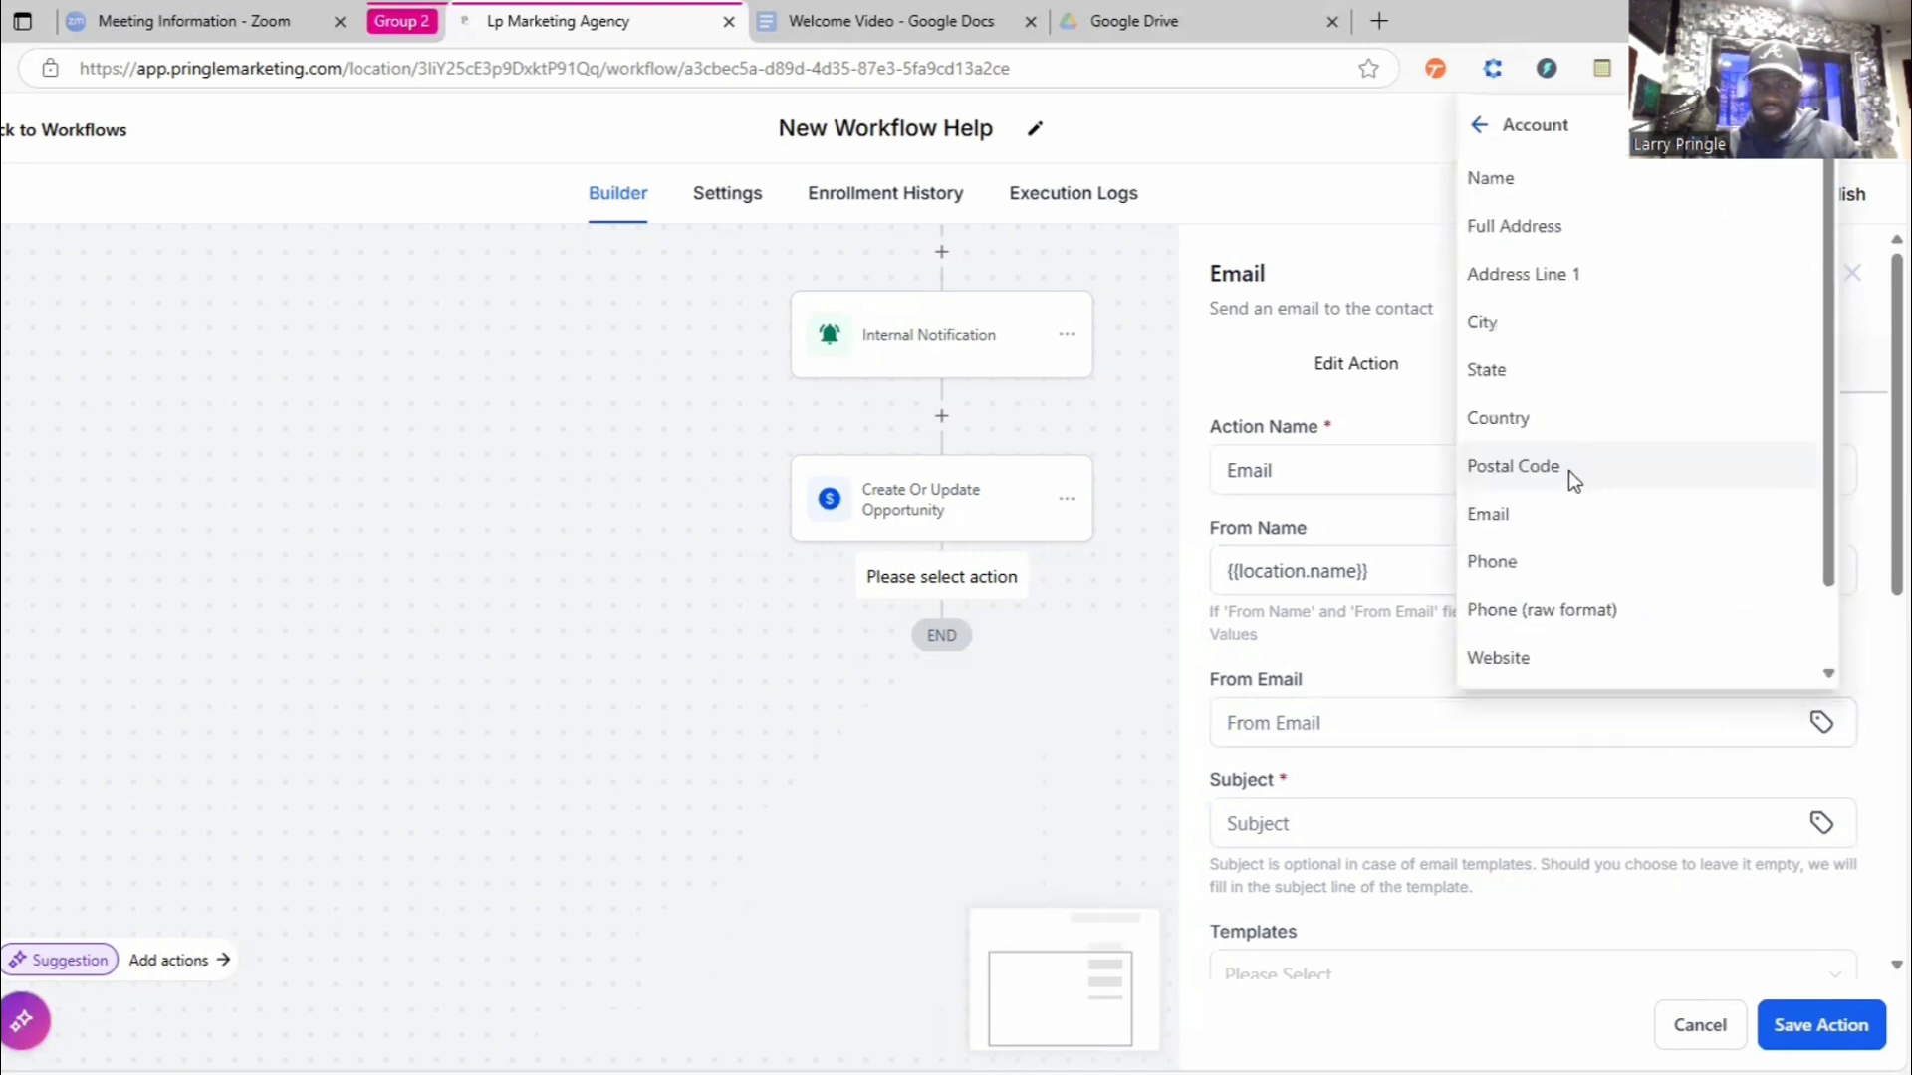
click(1556, 524)
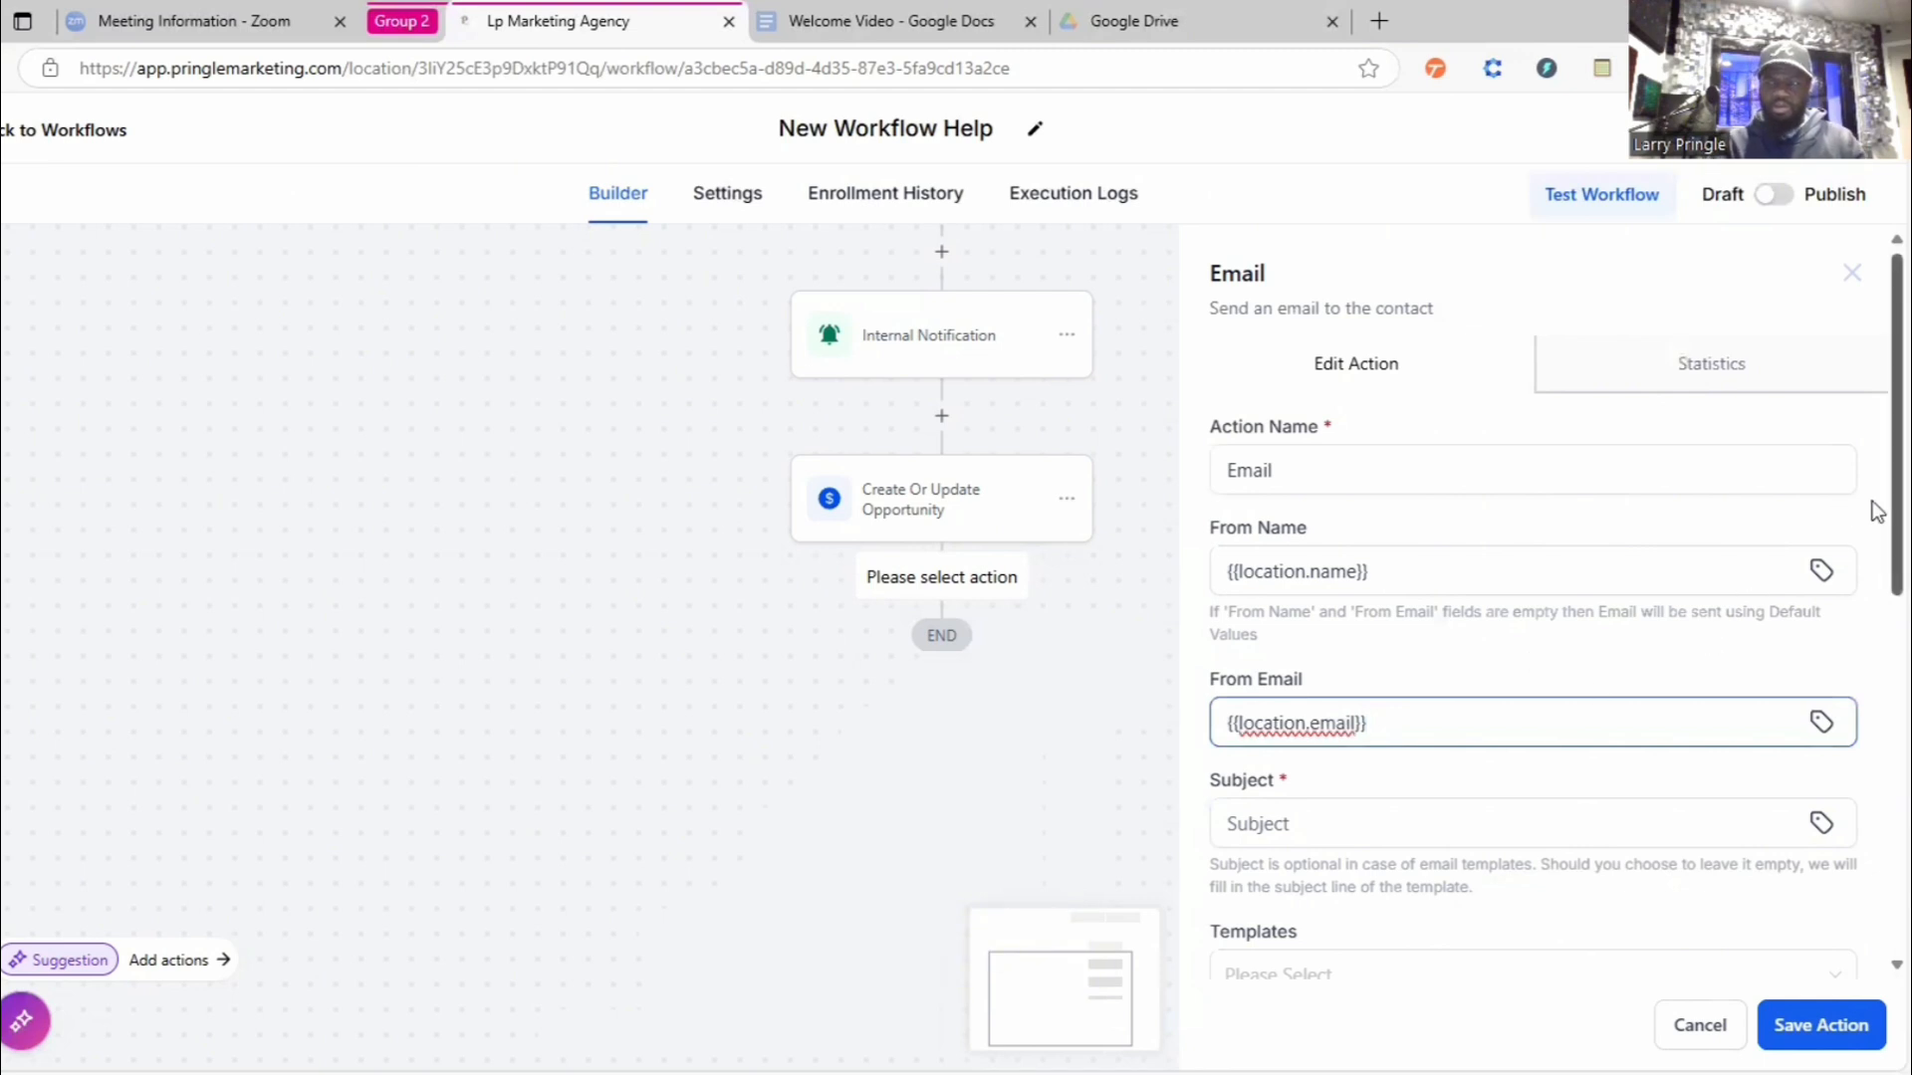
- Apply the Thank You Email #1 (HTML snippet) template to the email and save the action
scroll(1873, 584, down, 3)
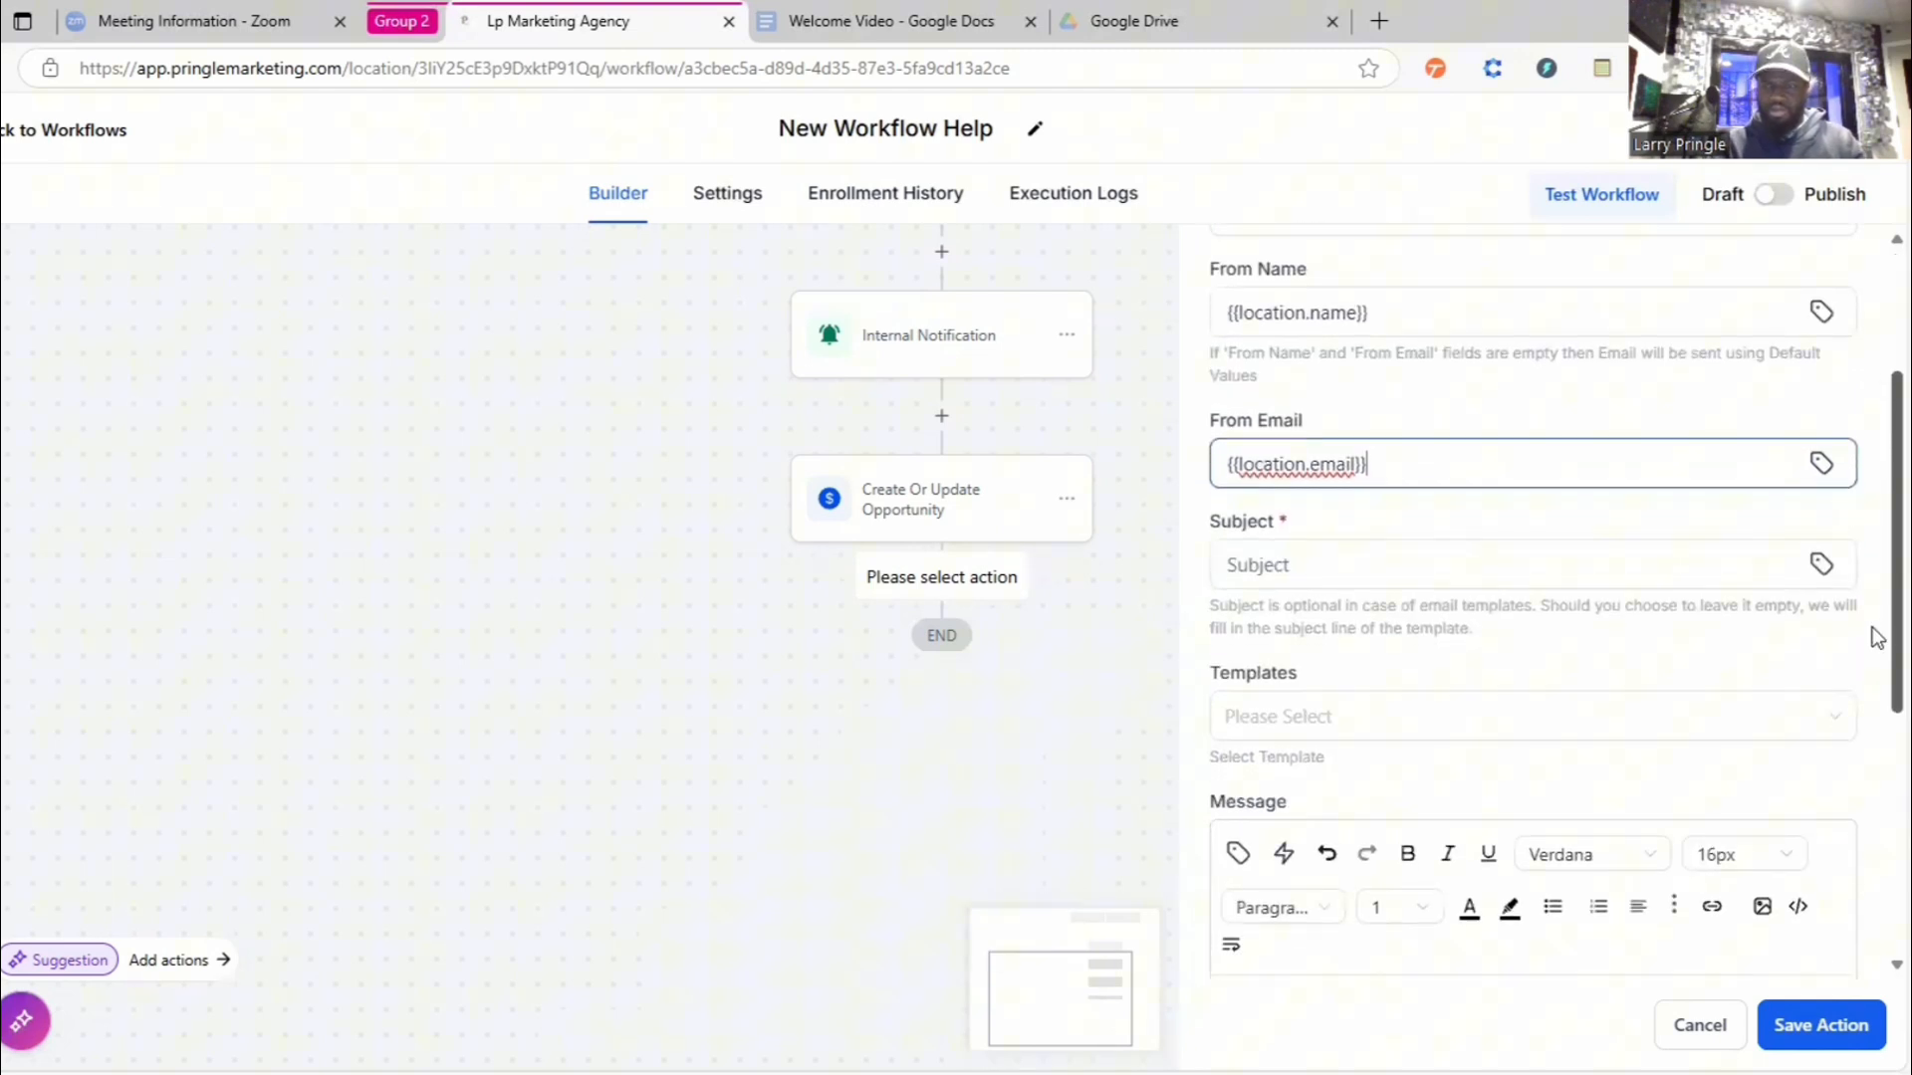
scroll(1872, 647, down, 1)
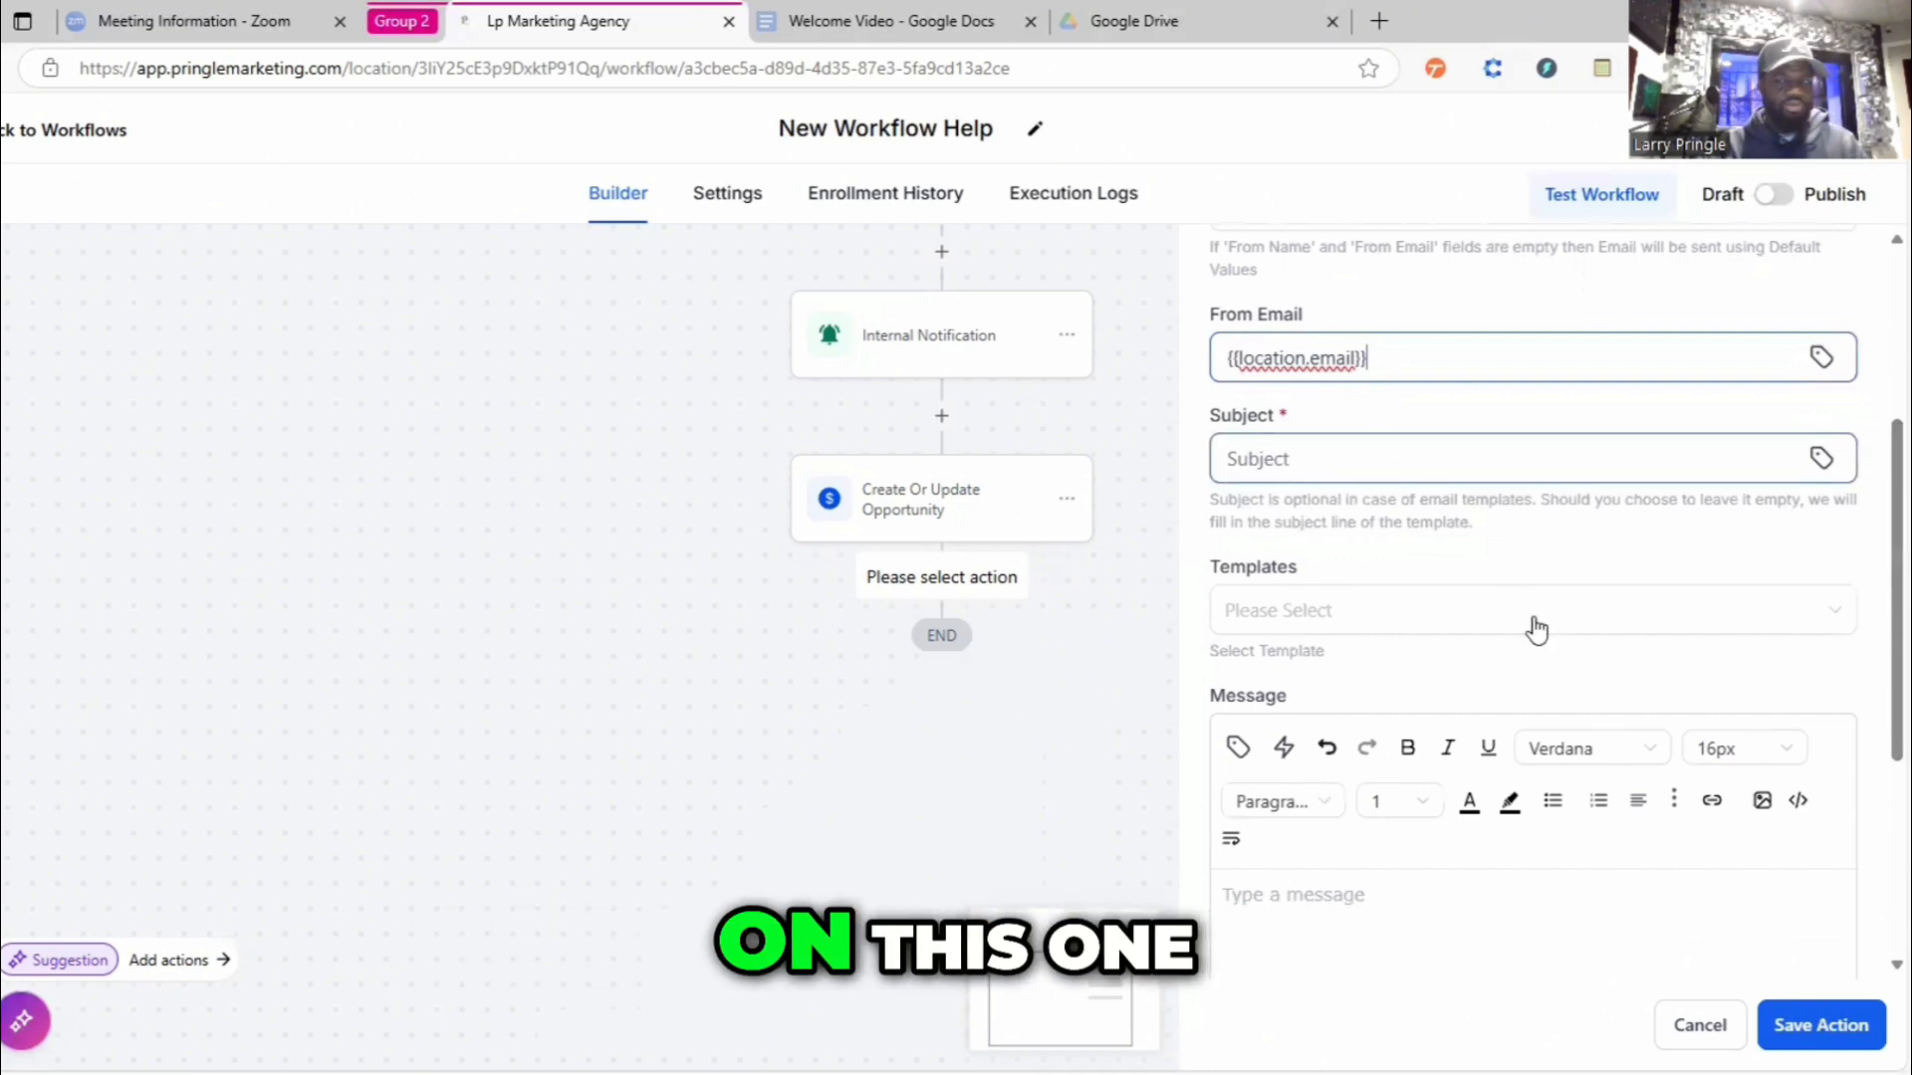
click(1806, 614)
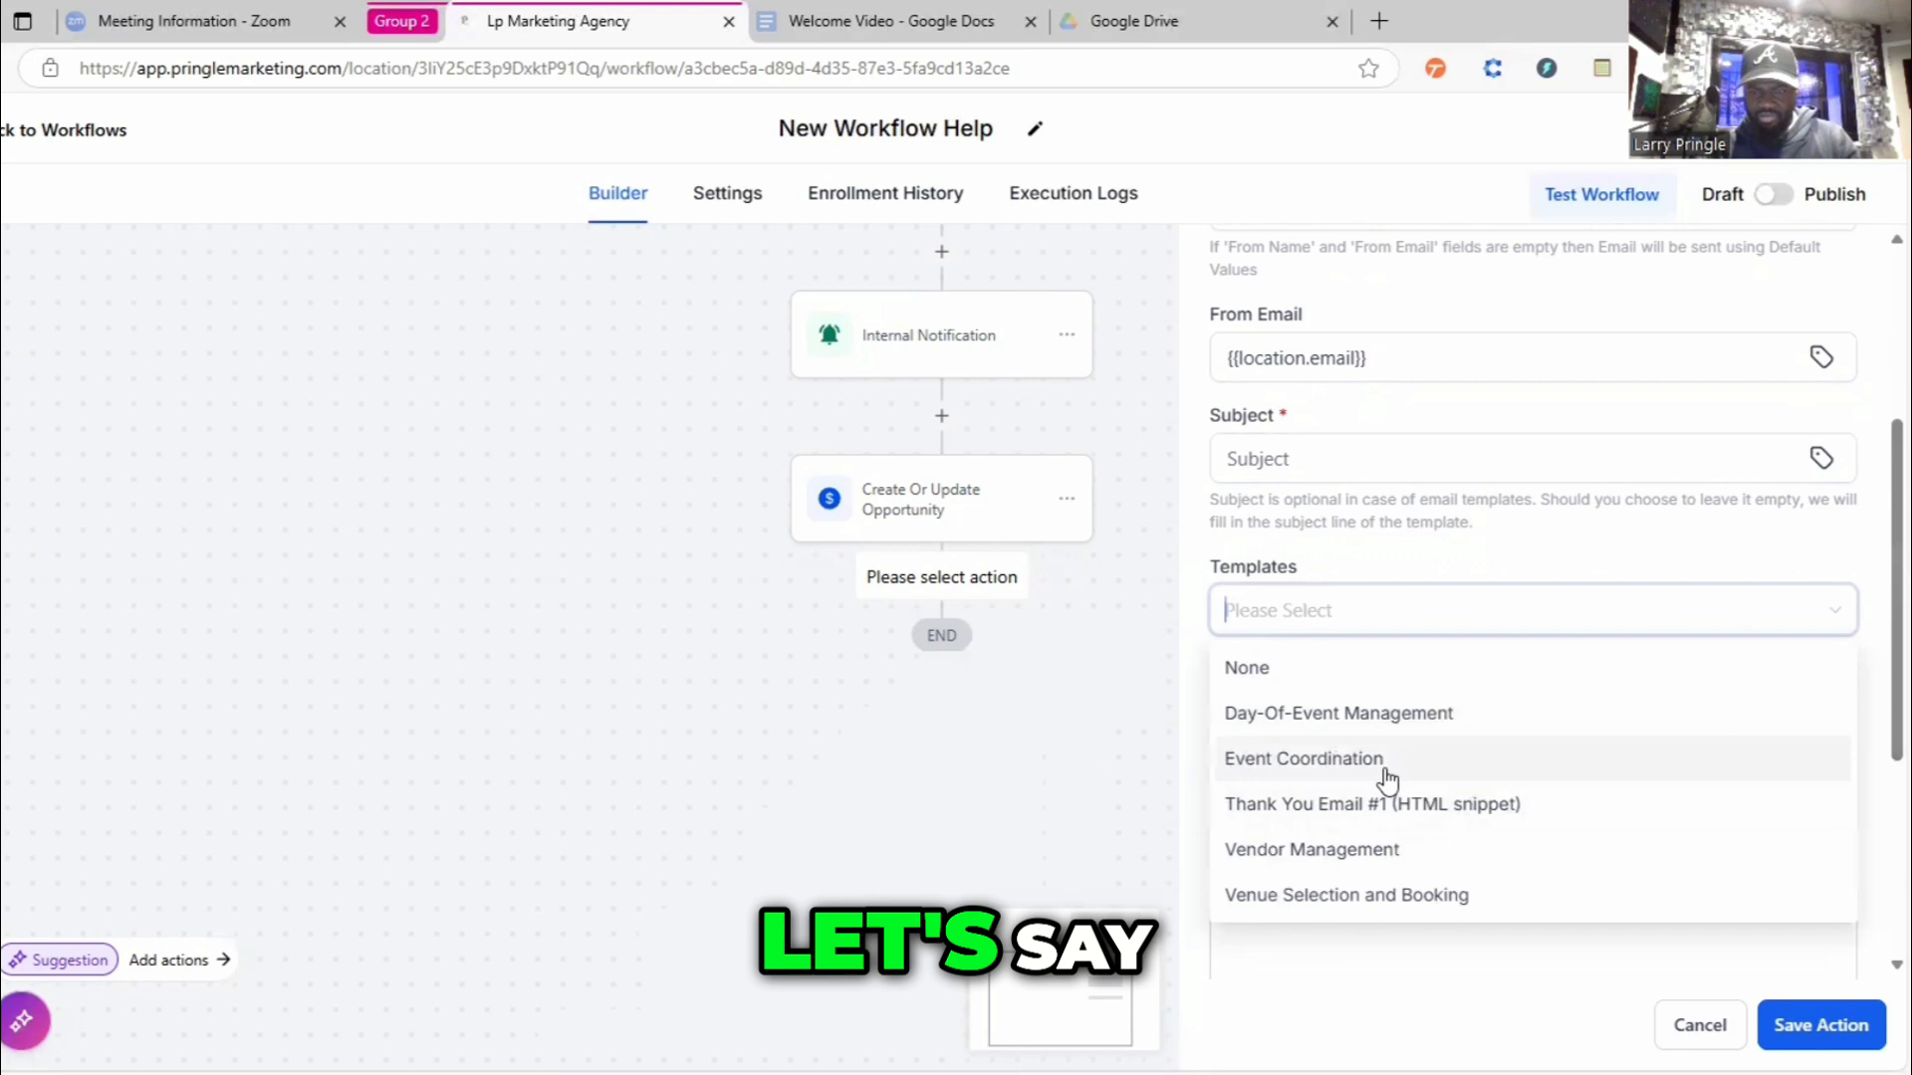
click(1328, 804)
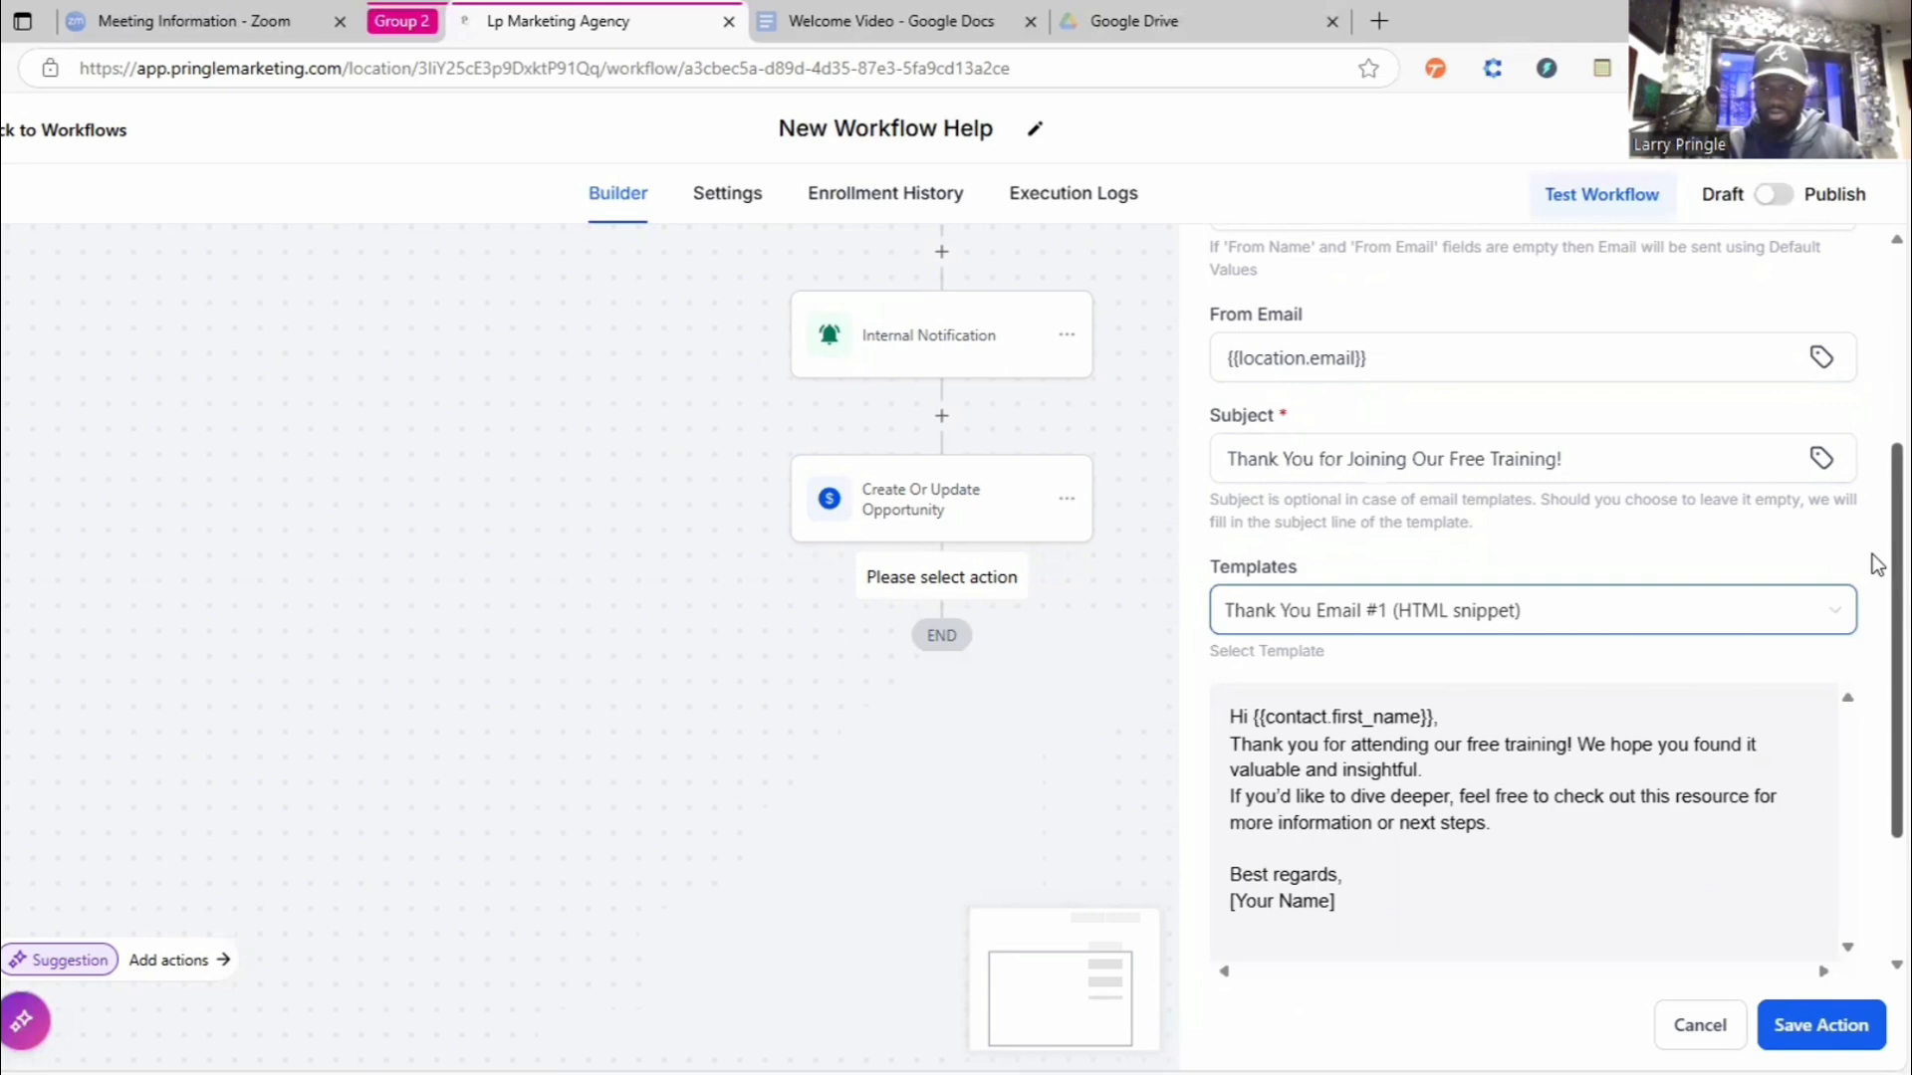
scroll(1871, 606, down, 3)
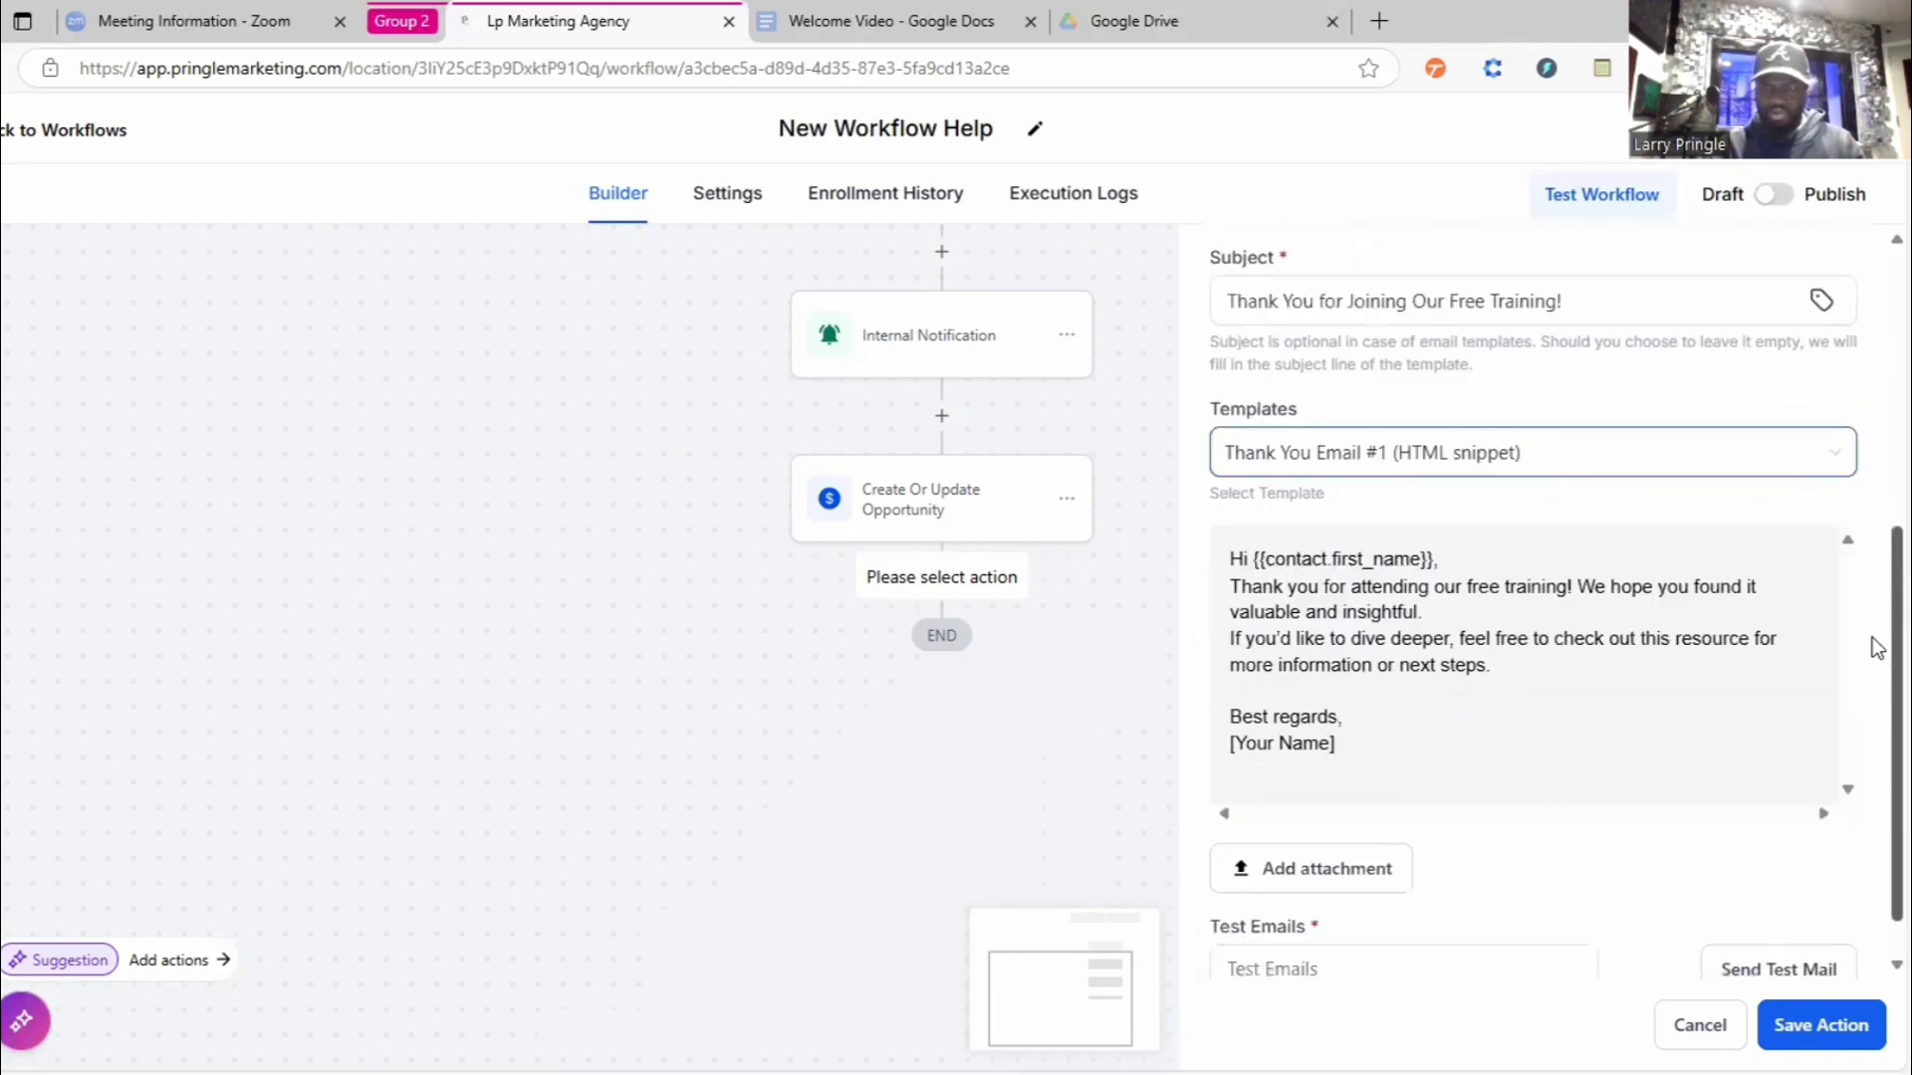
scroll(1872, 605, up, 2)
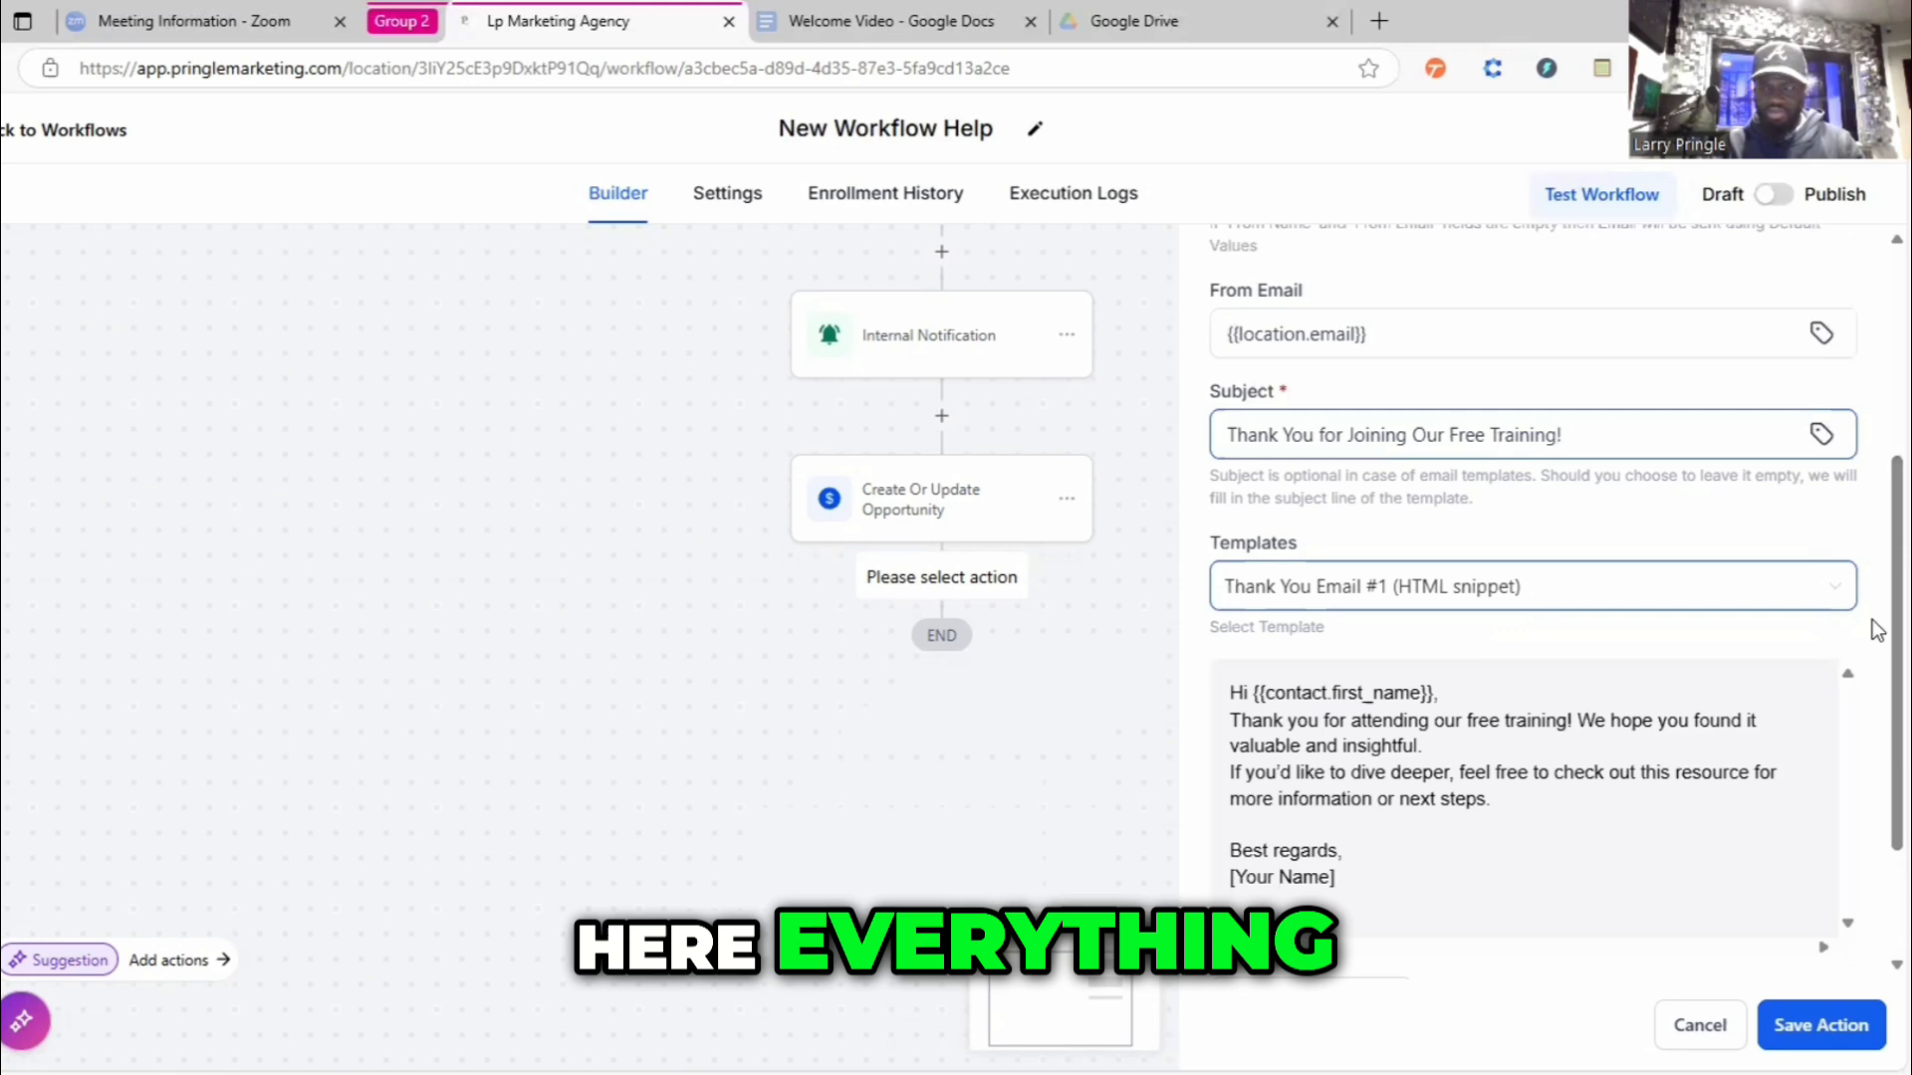
scroll(1872, 696, down, 2)
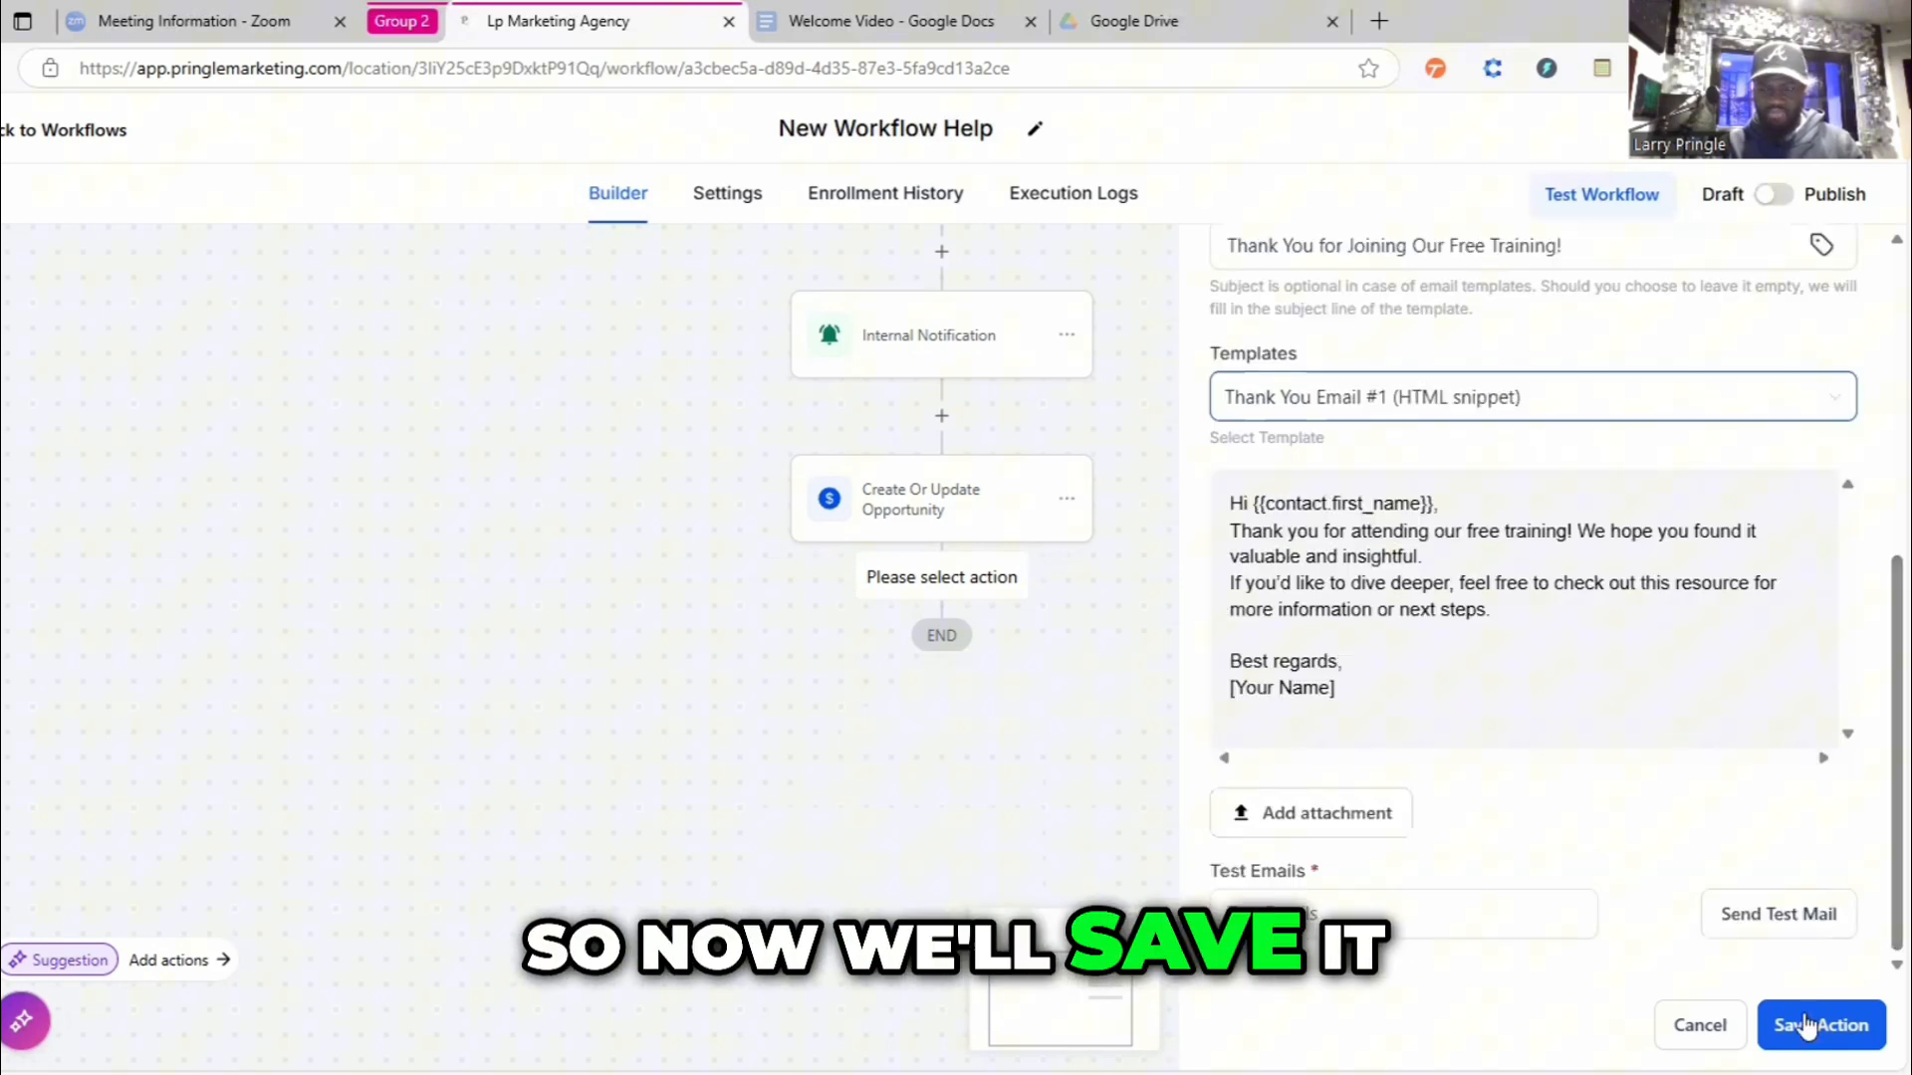
click(1818, 1035)
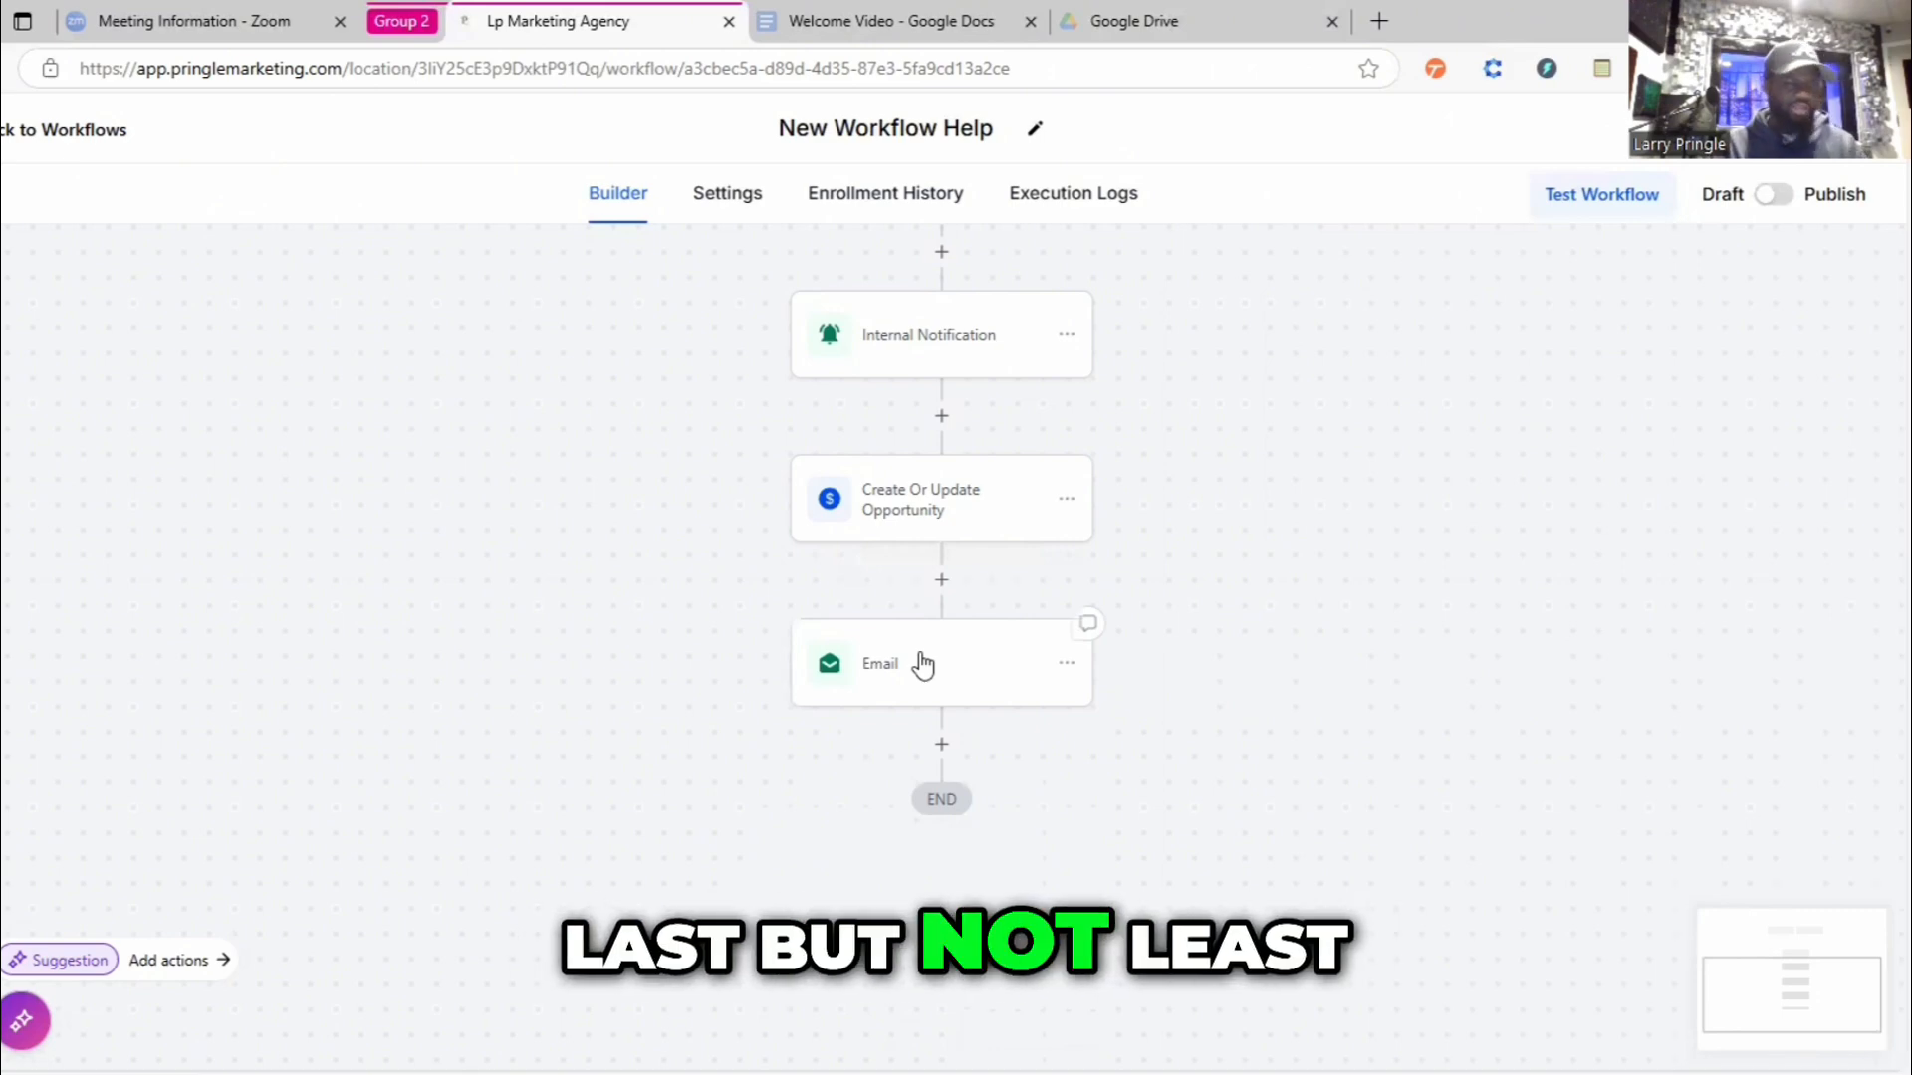
- Add a Wait action to the workflow after the Email action
click(942, 744)
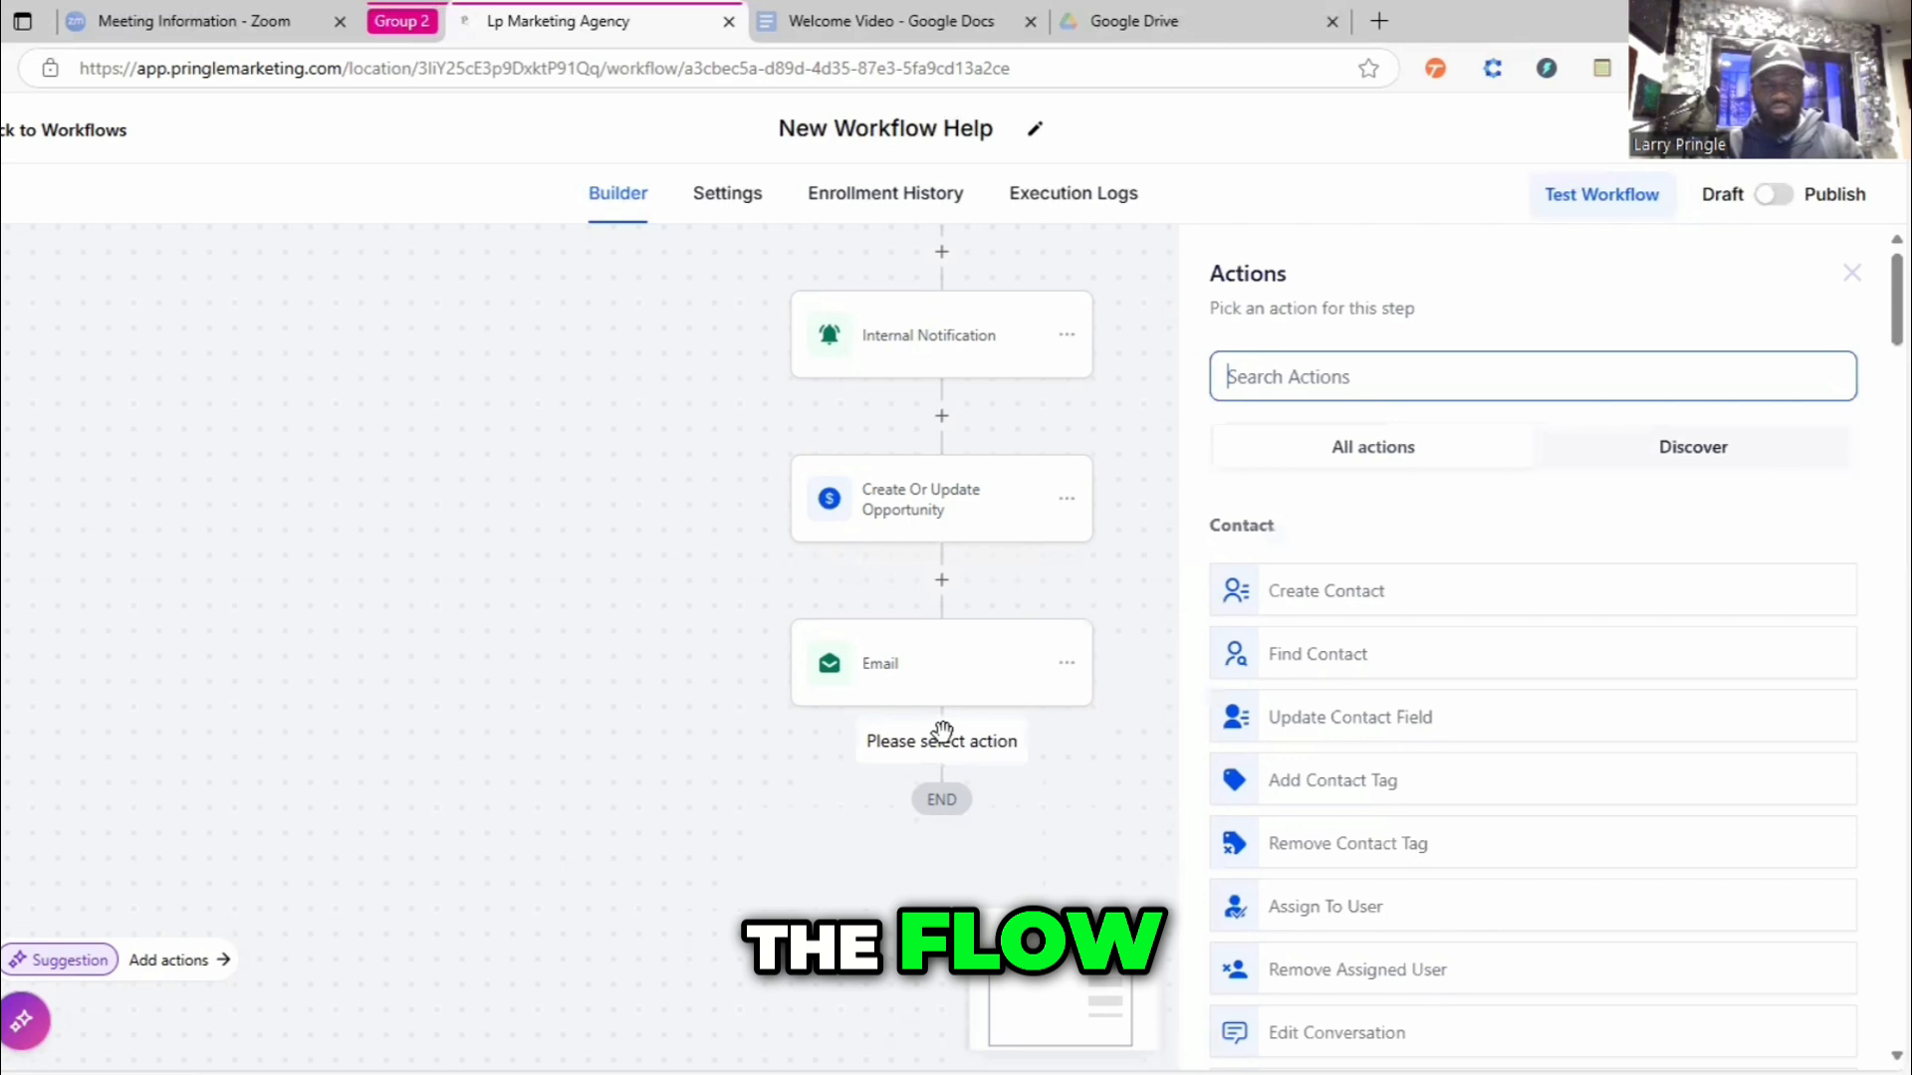
click(1517, 374)
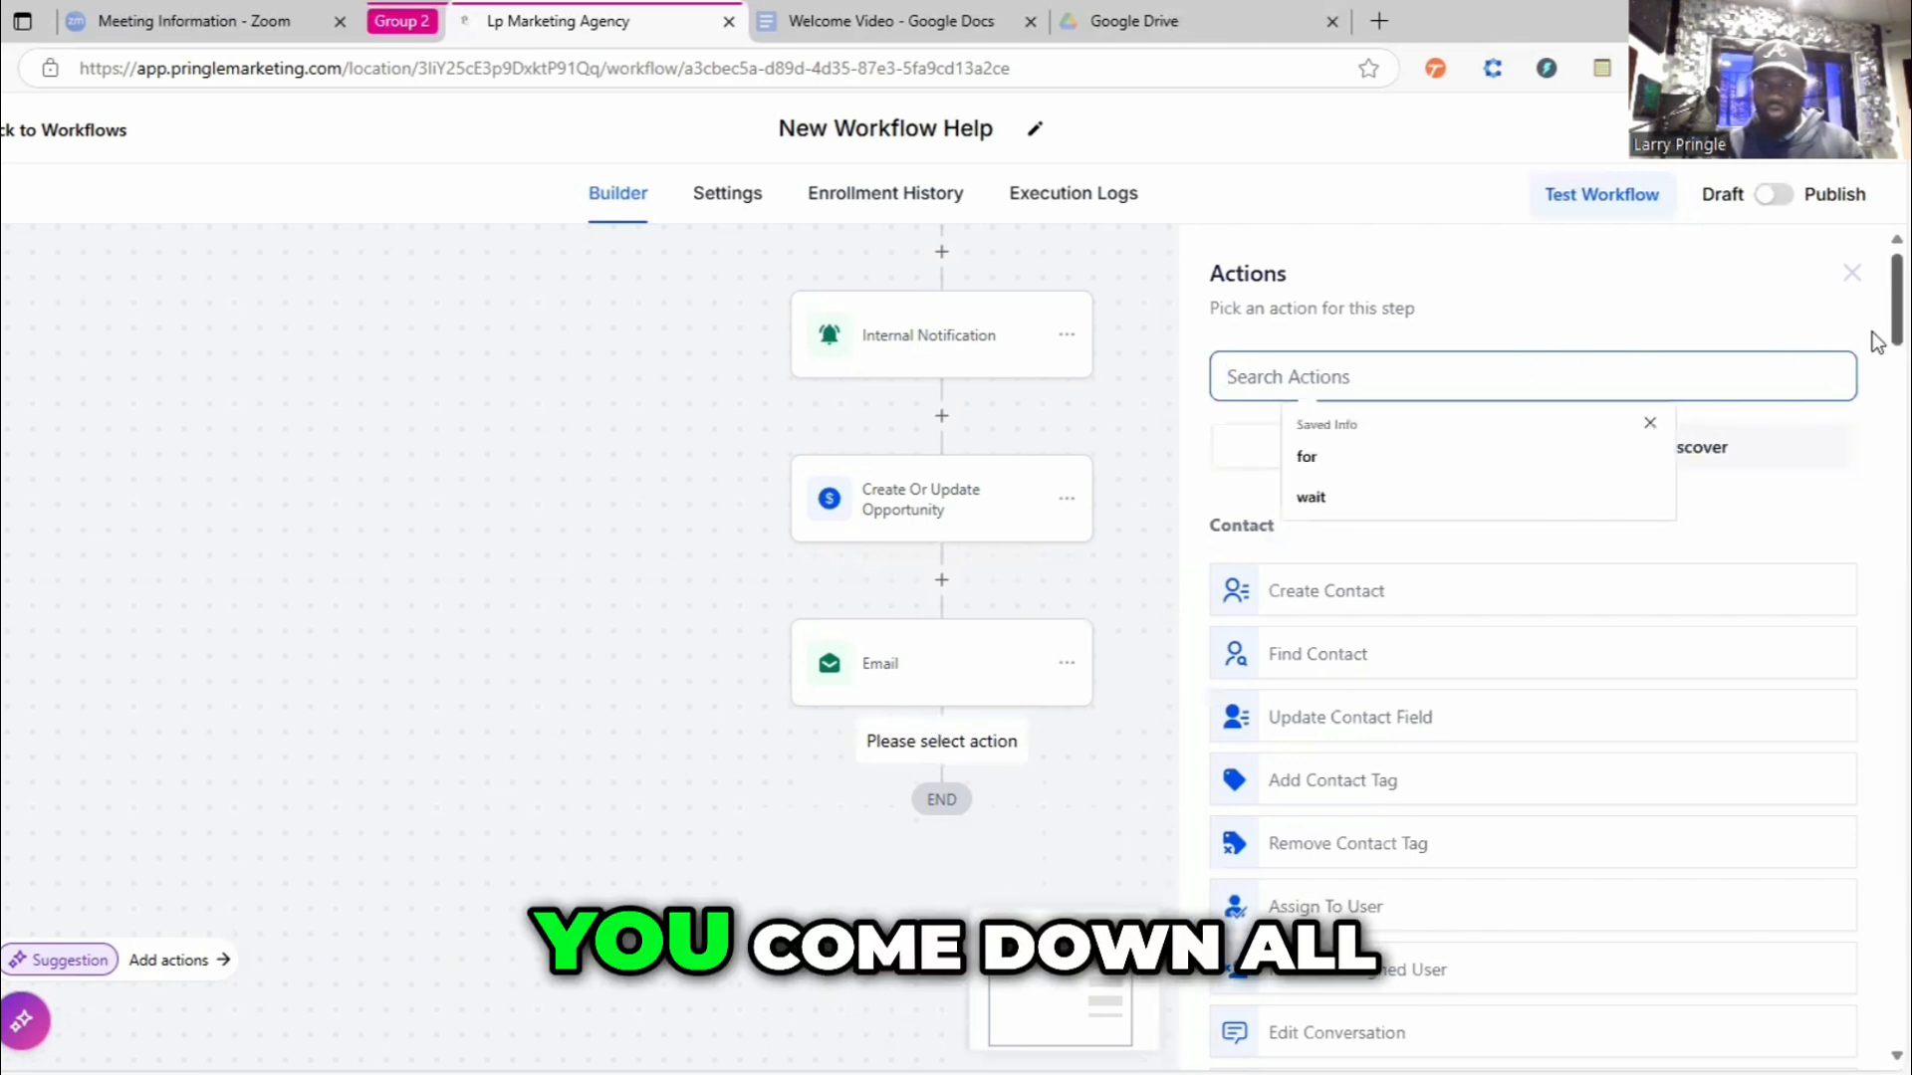
scroll(1872, 332, down, 10)
scroll(1877, 486, down, 15)
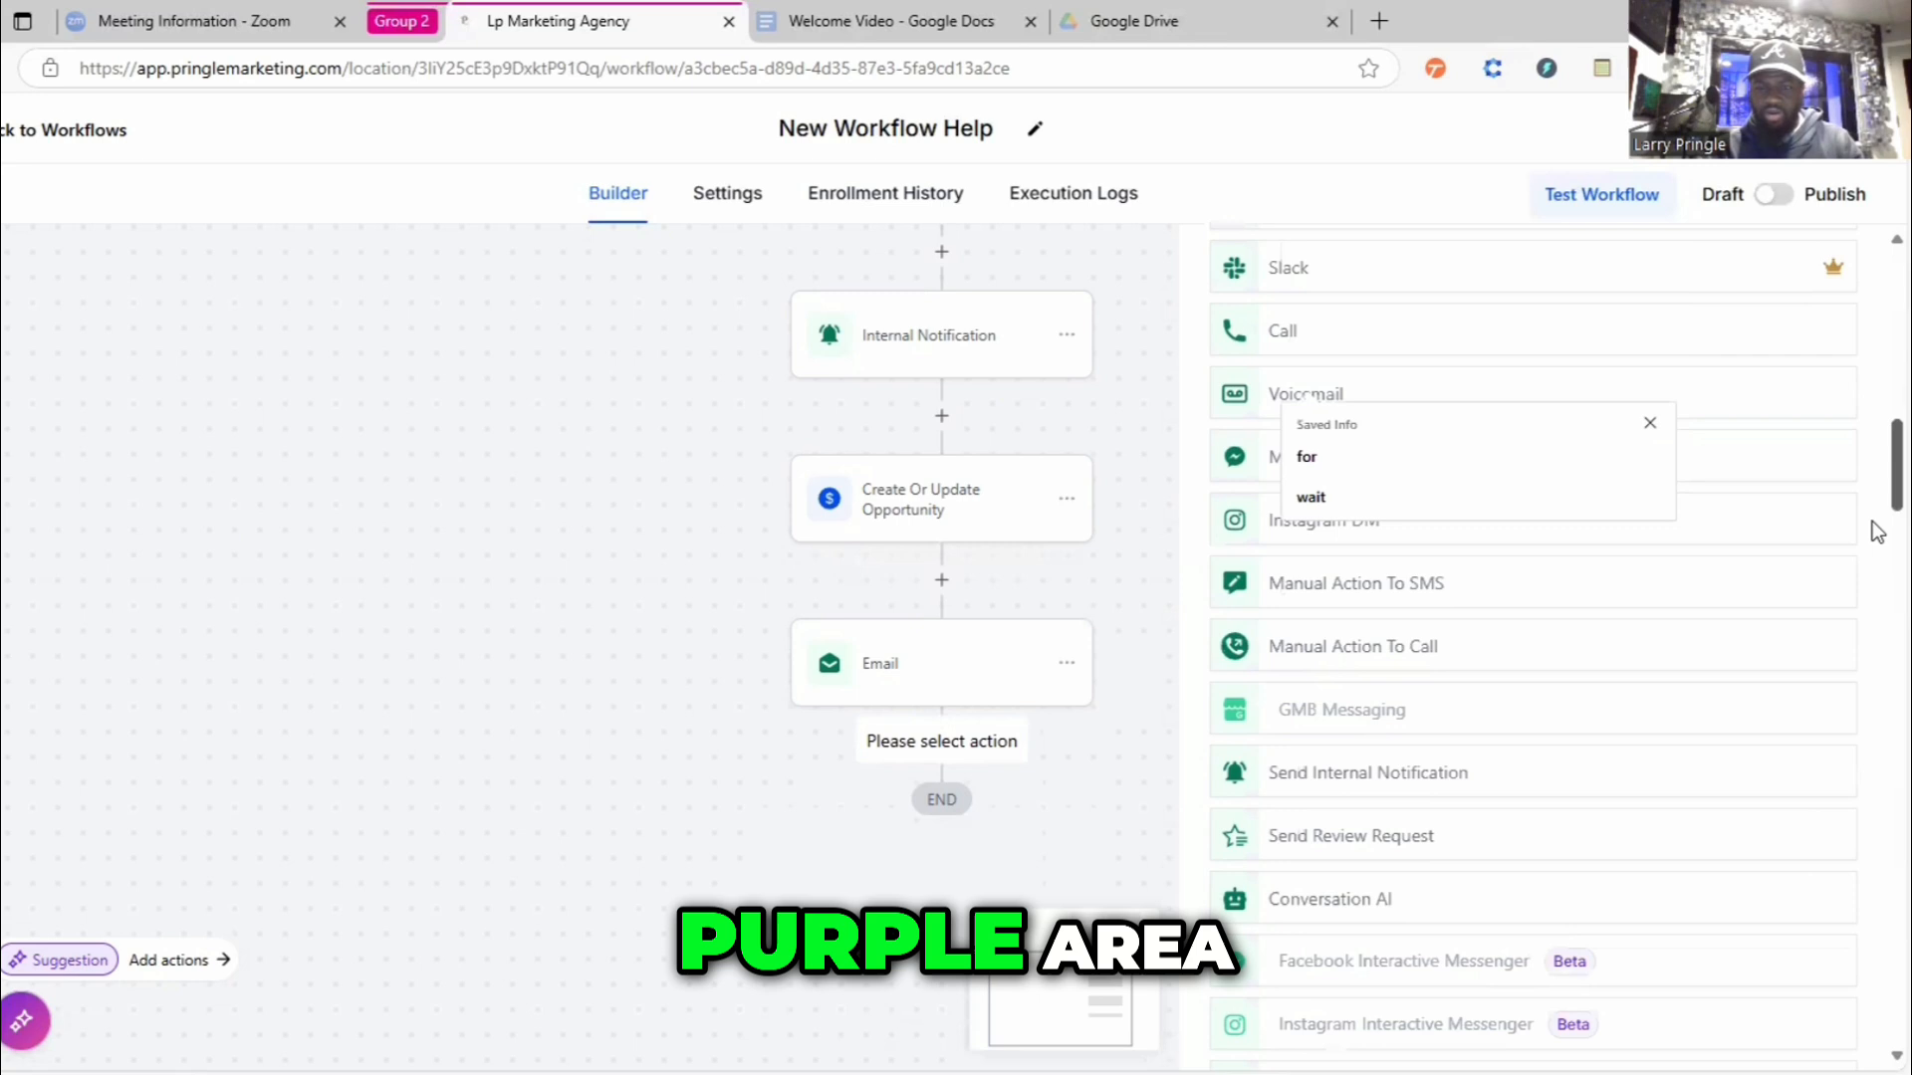
scroll(1875, 643, down, 2)
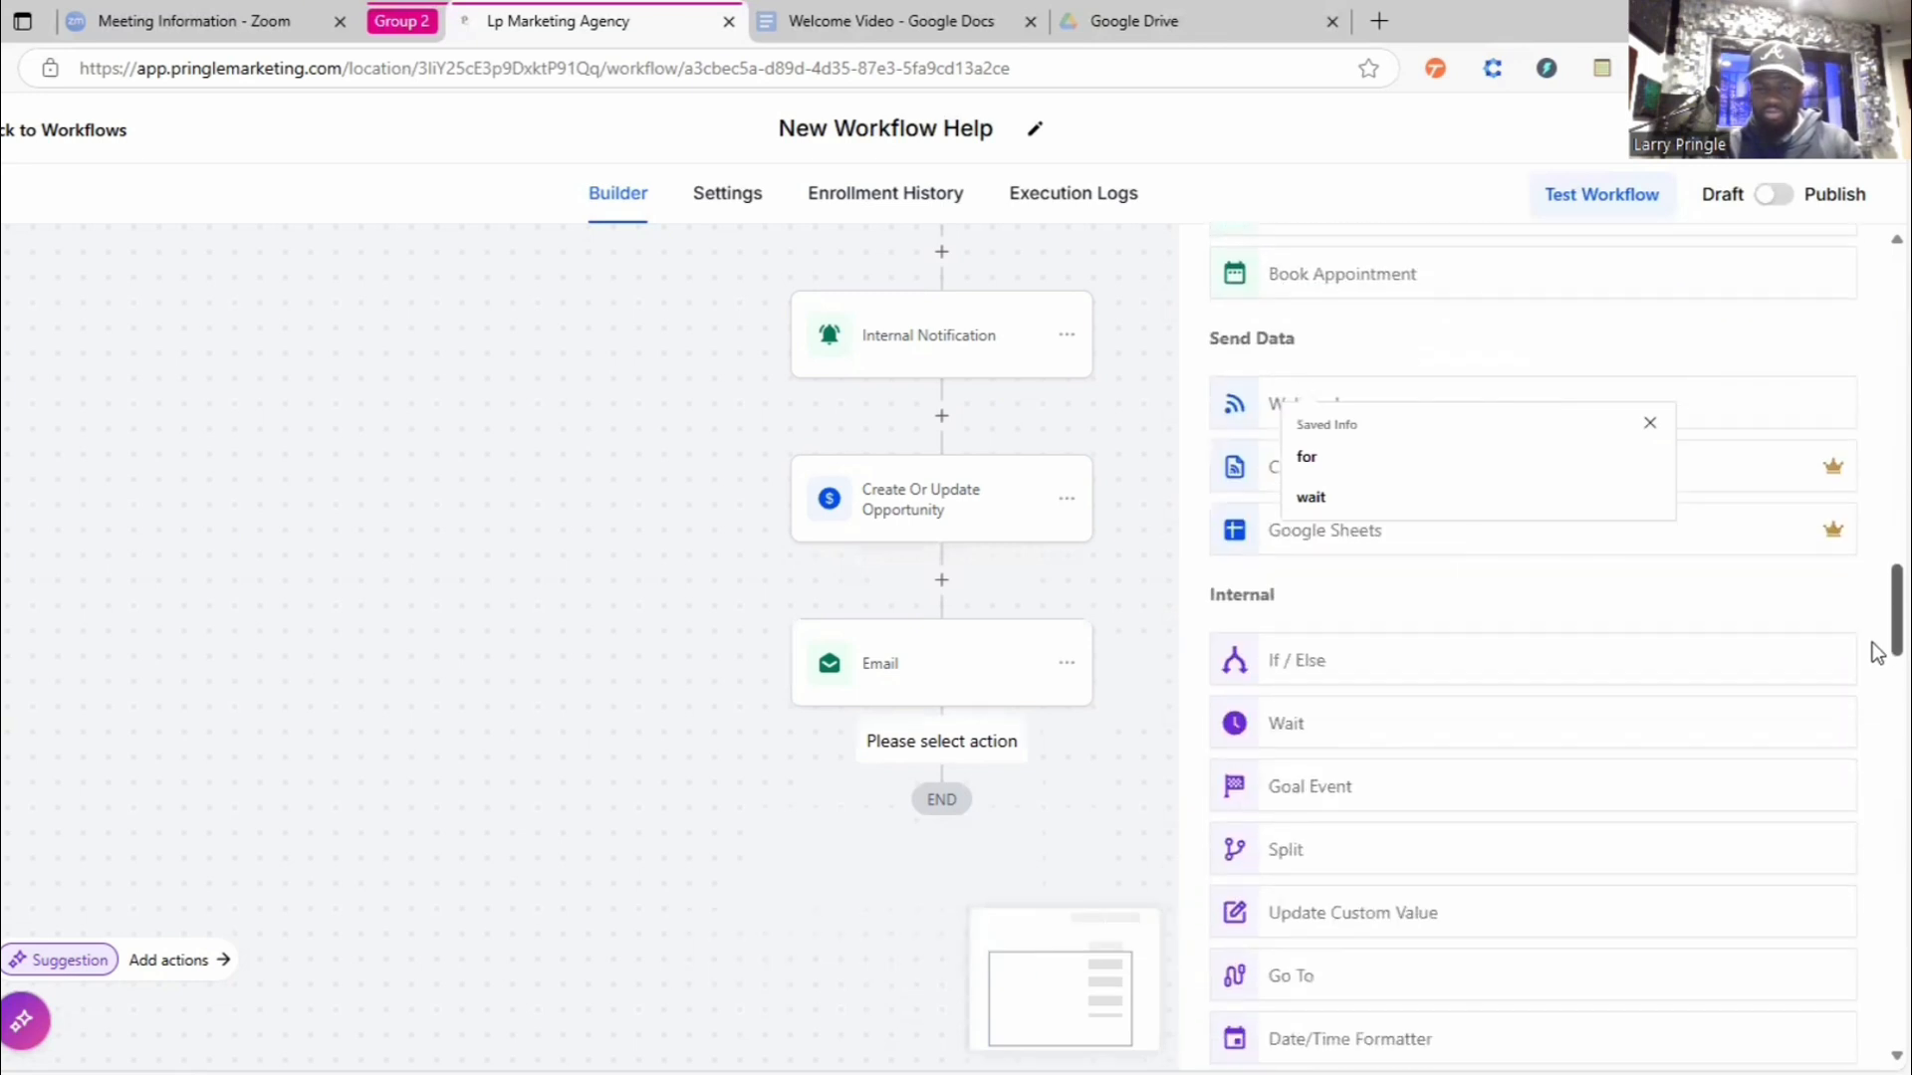
click(1284, 732)
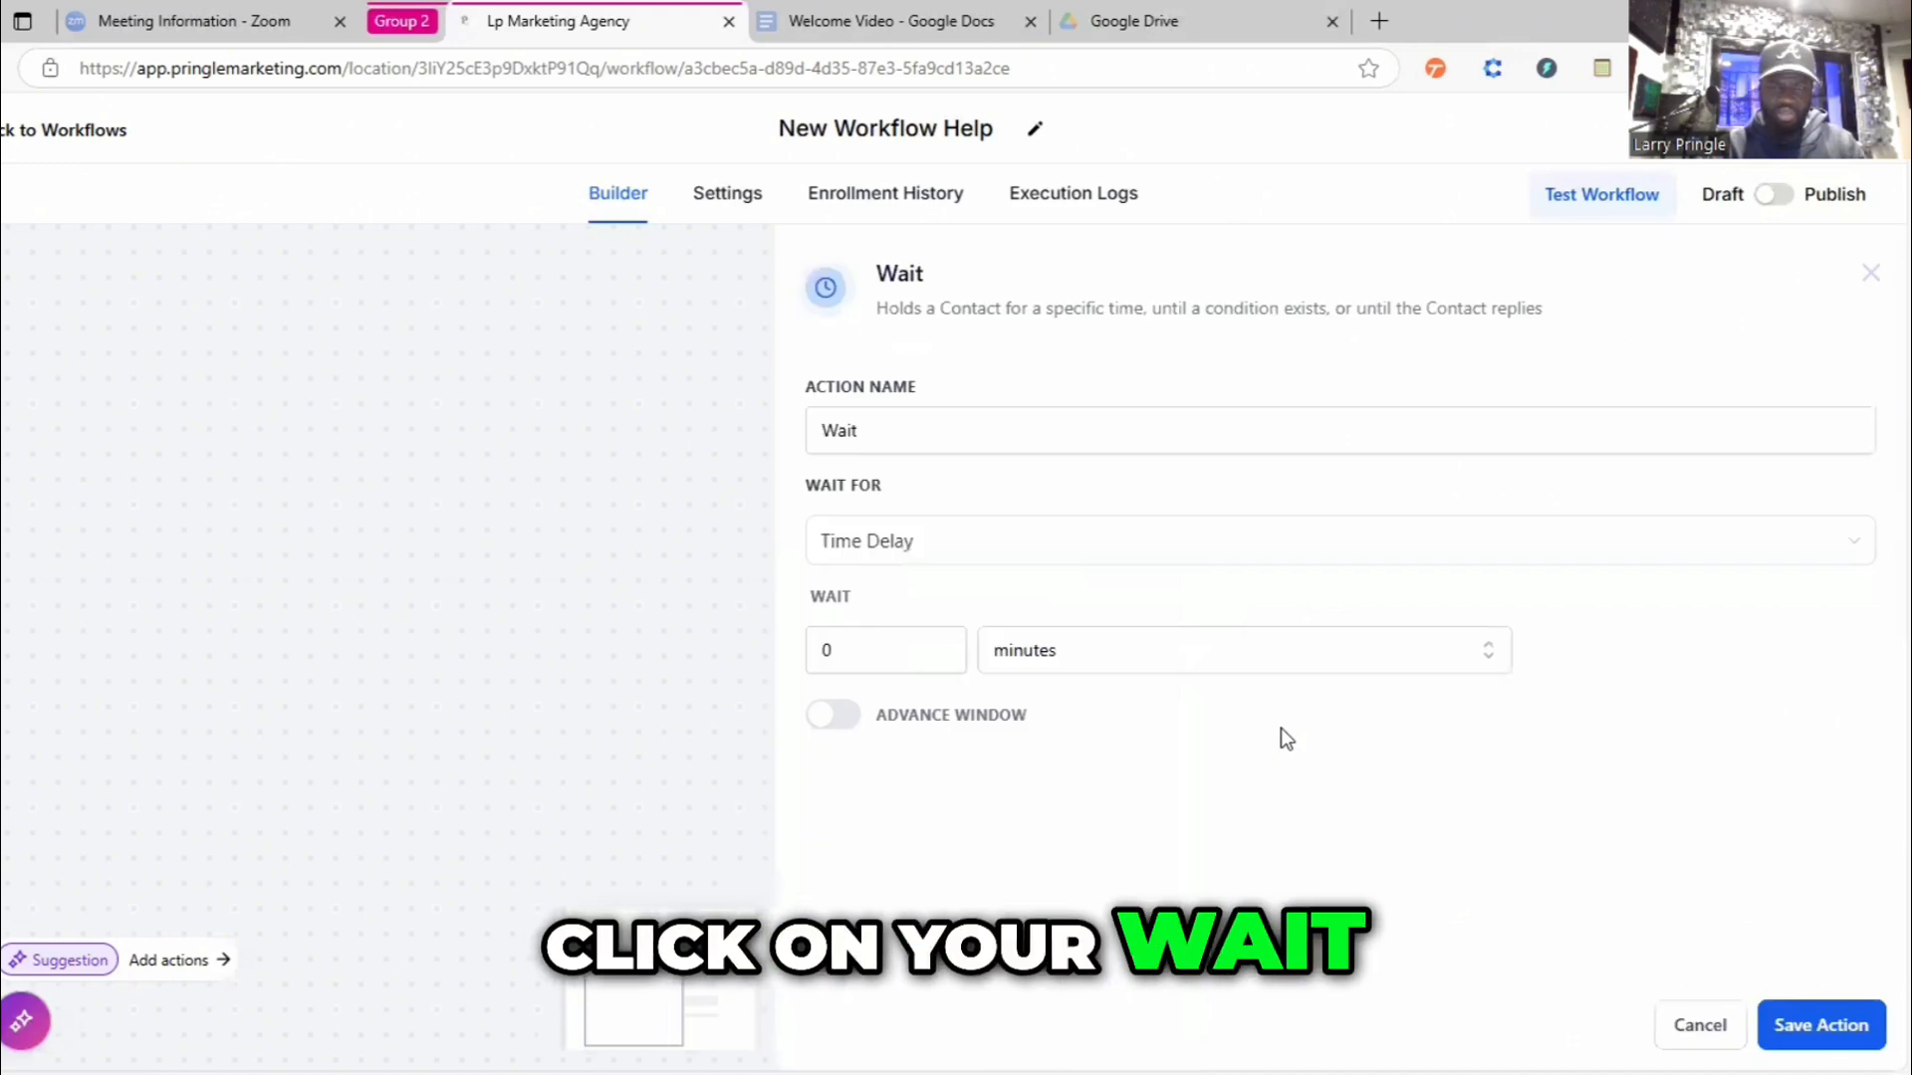
- Set the Wait action's time delay to 5 minutes and save the action
click(890, 649)
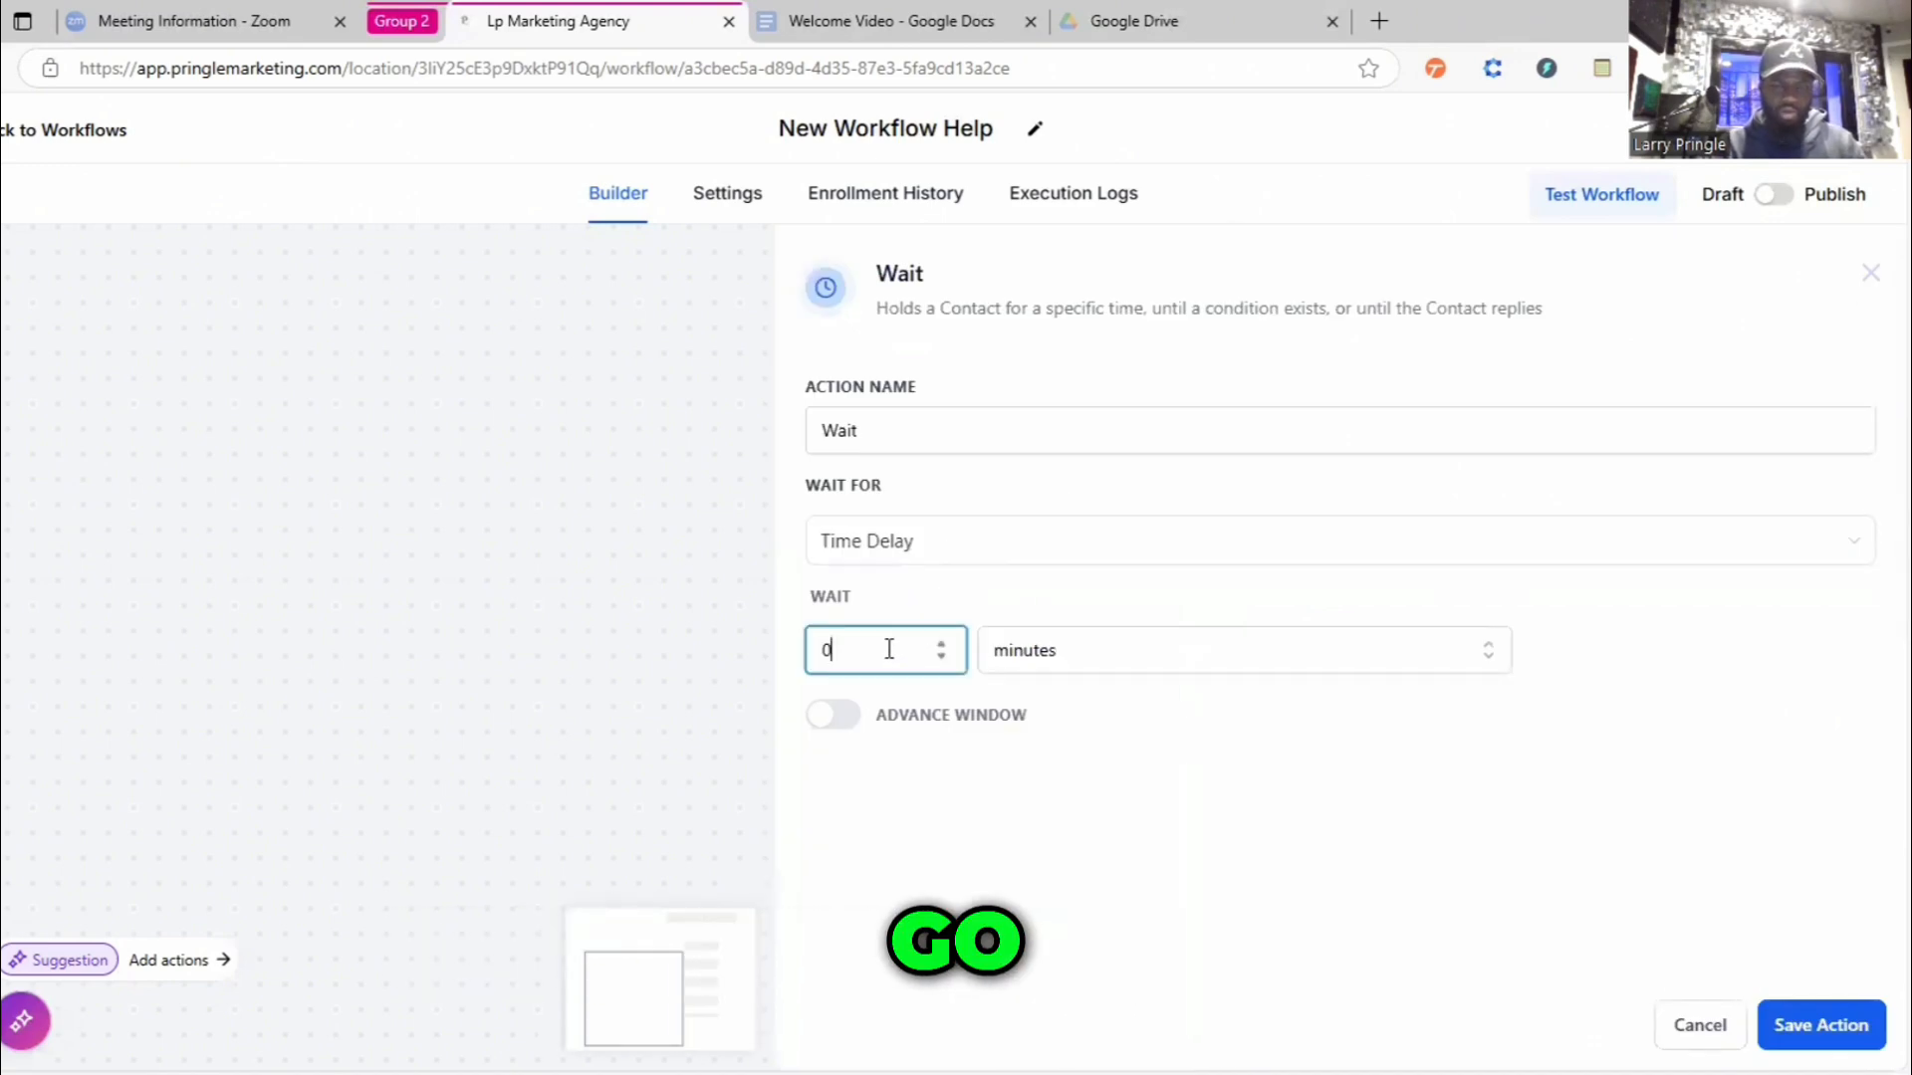
click(1386, 671)
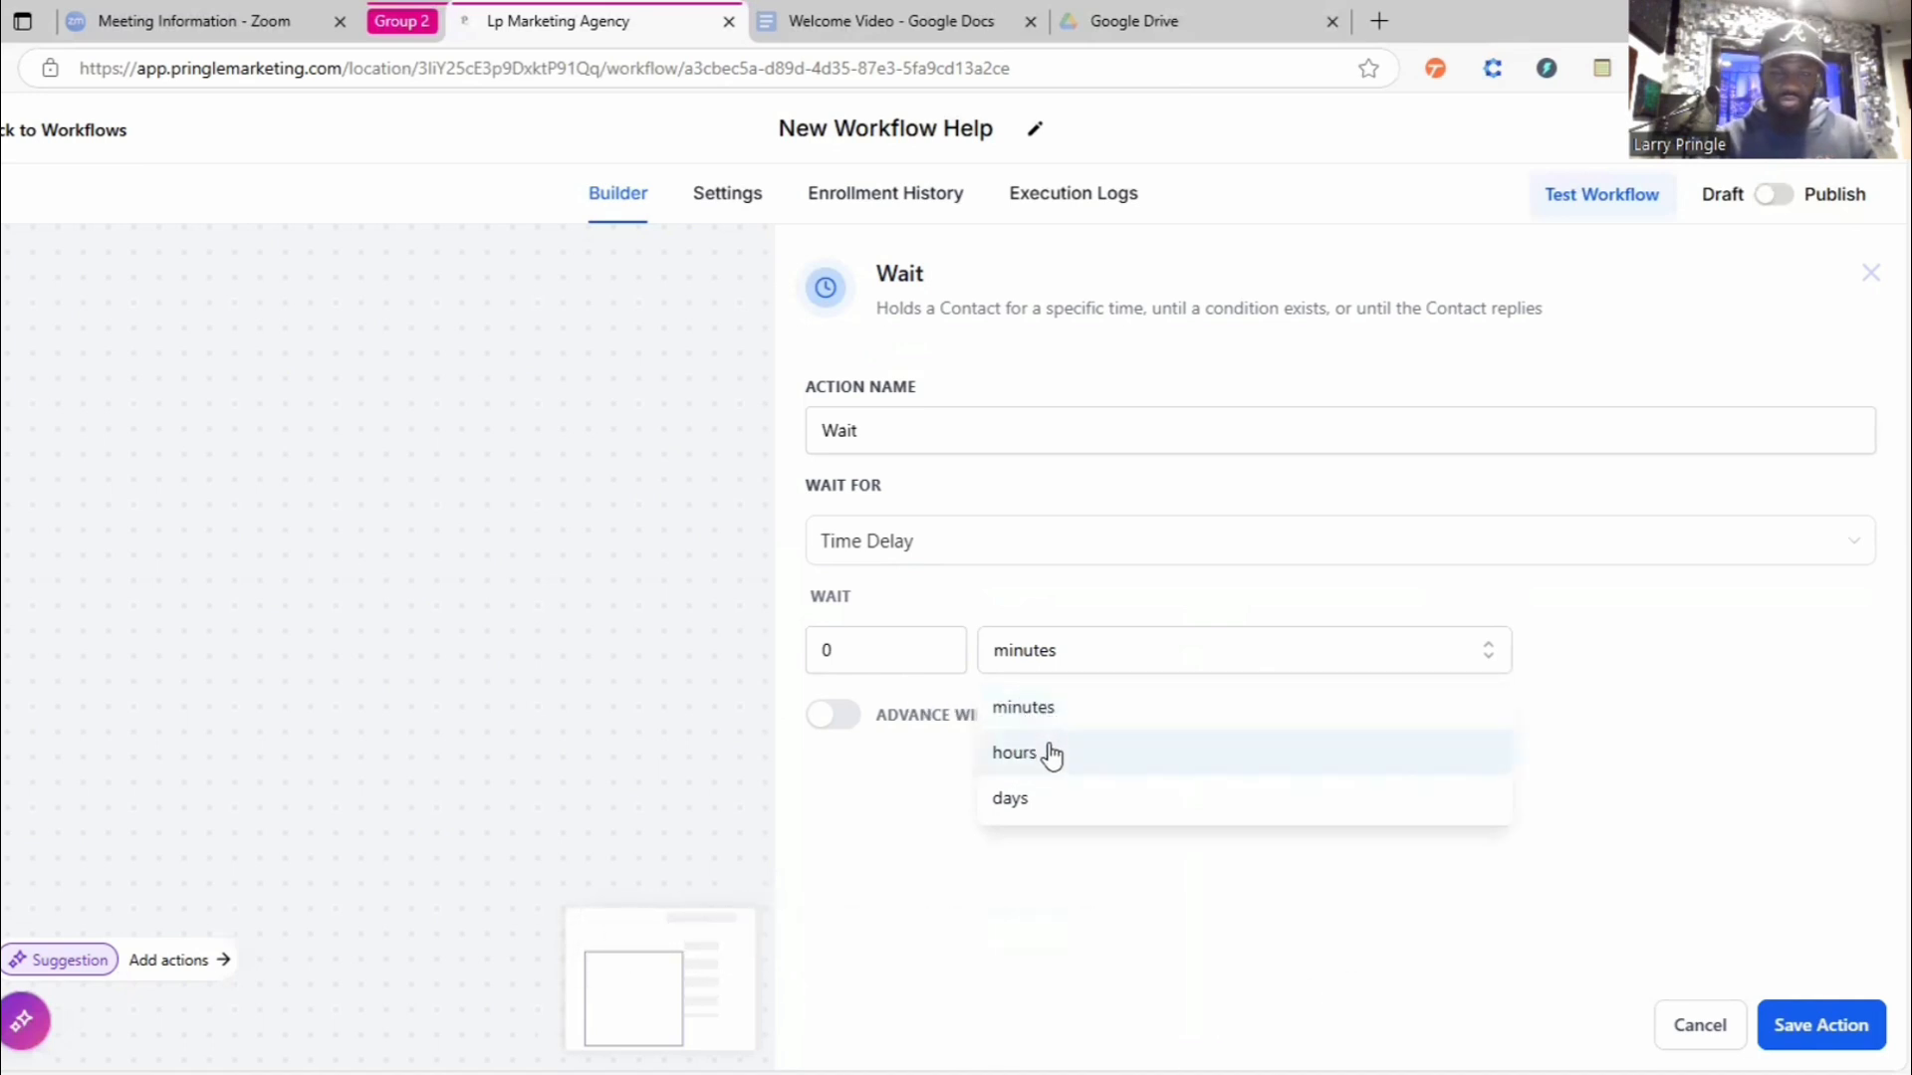
click(1035, 712)
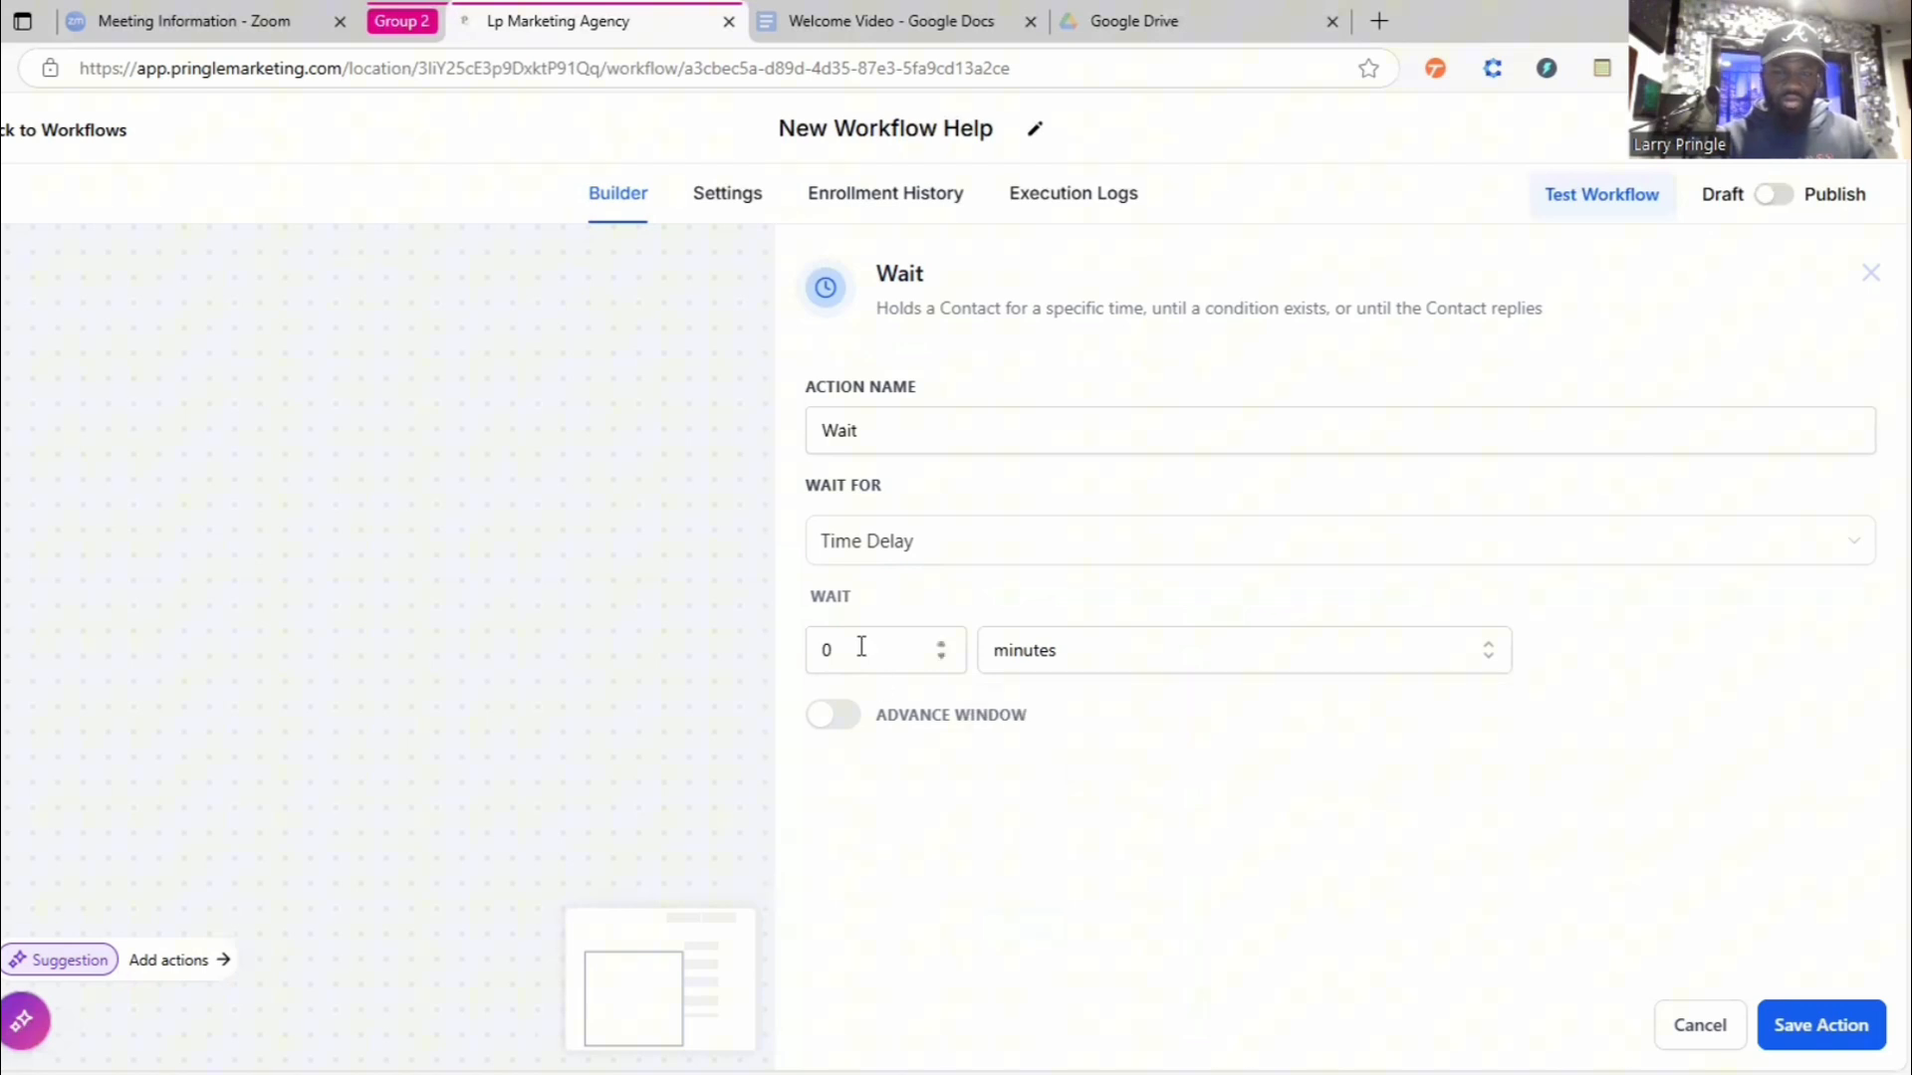
key(BackSpace)
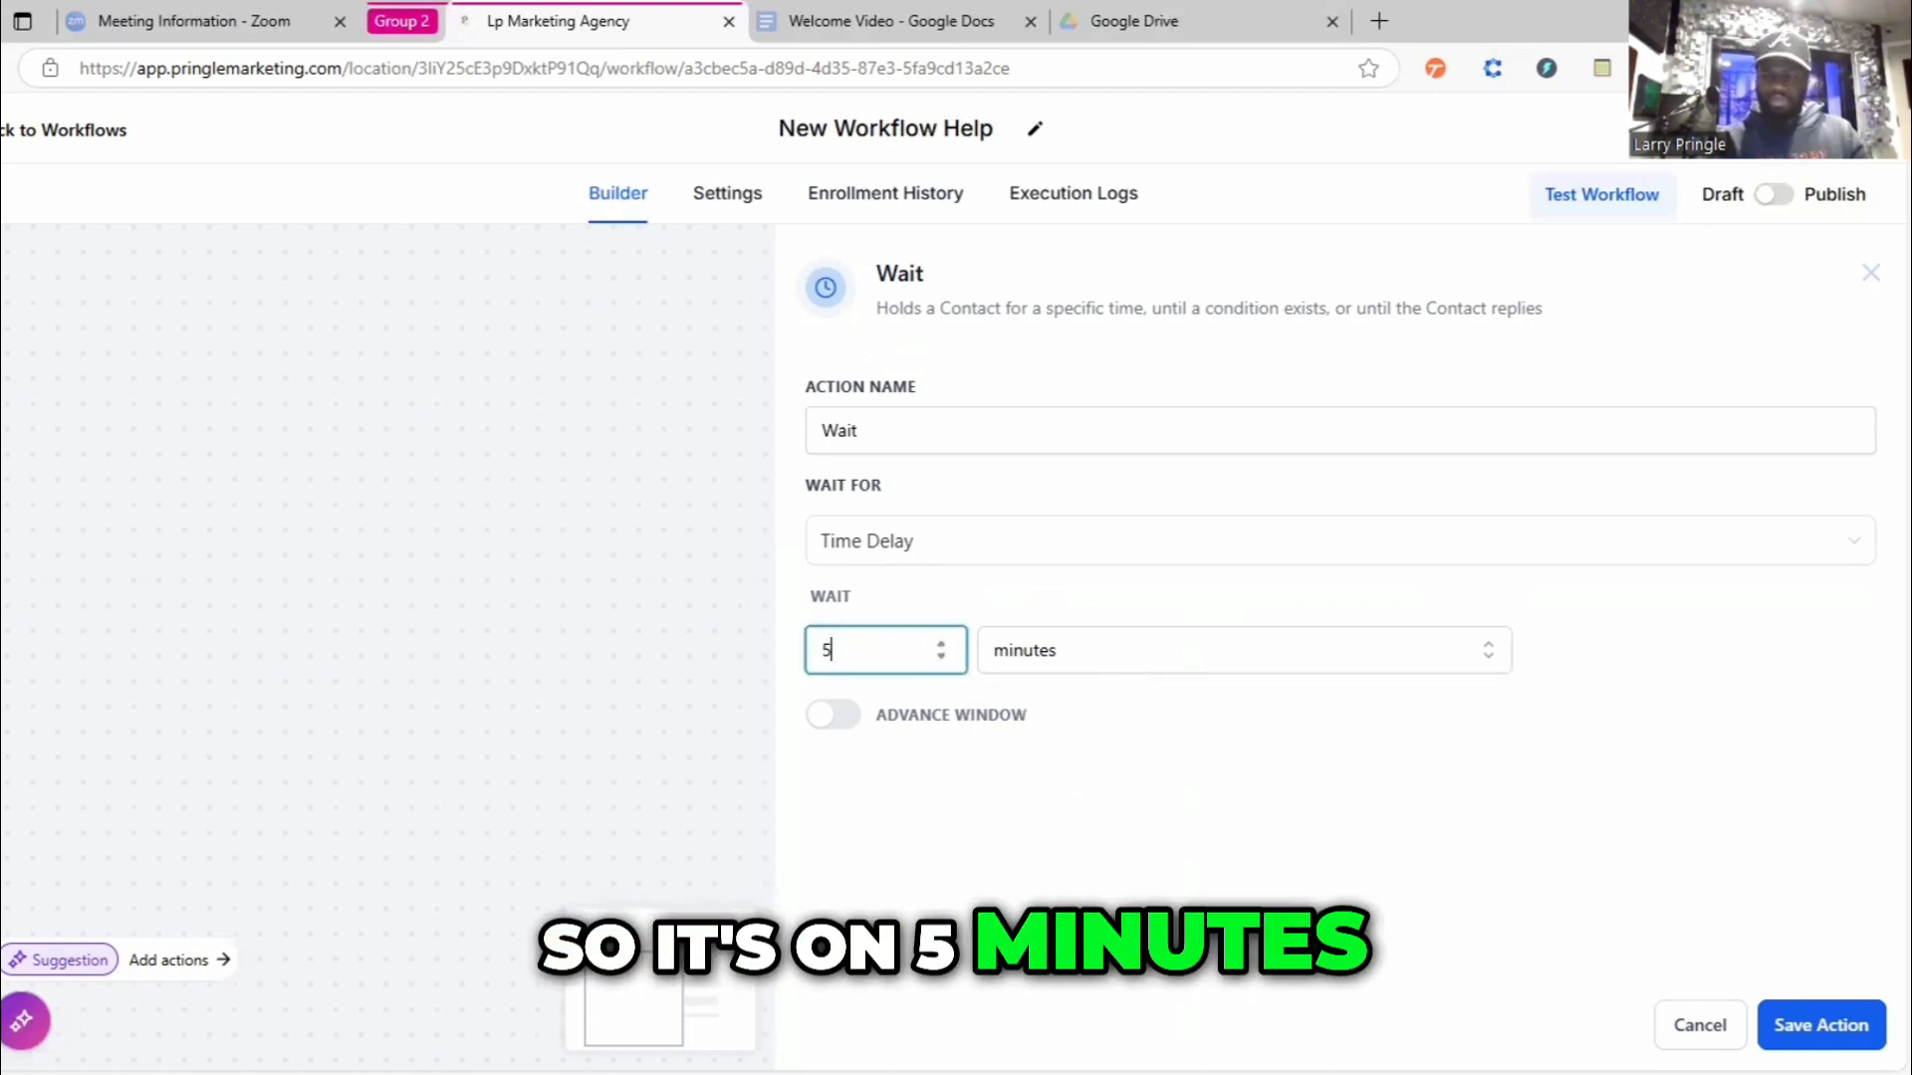
text(5)
click(1820, 1024)
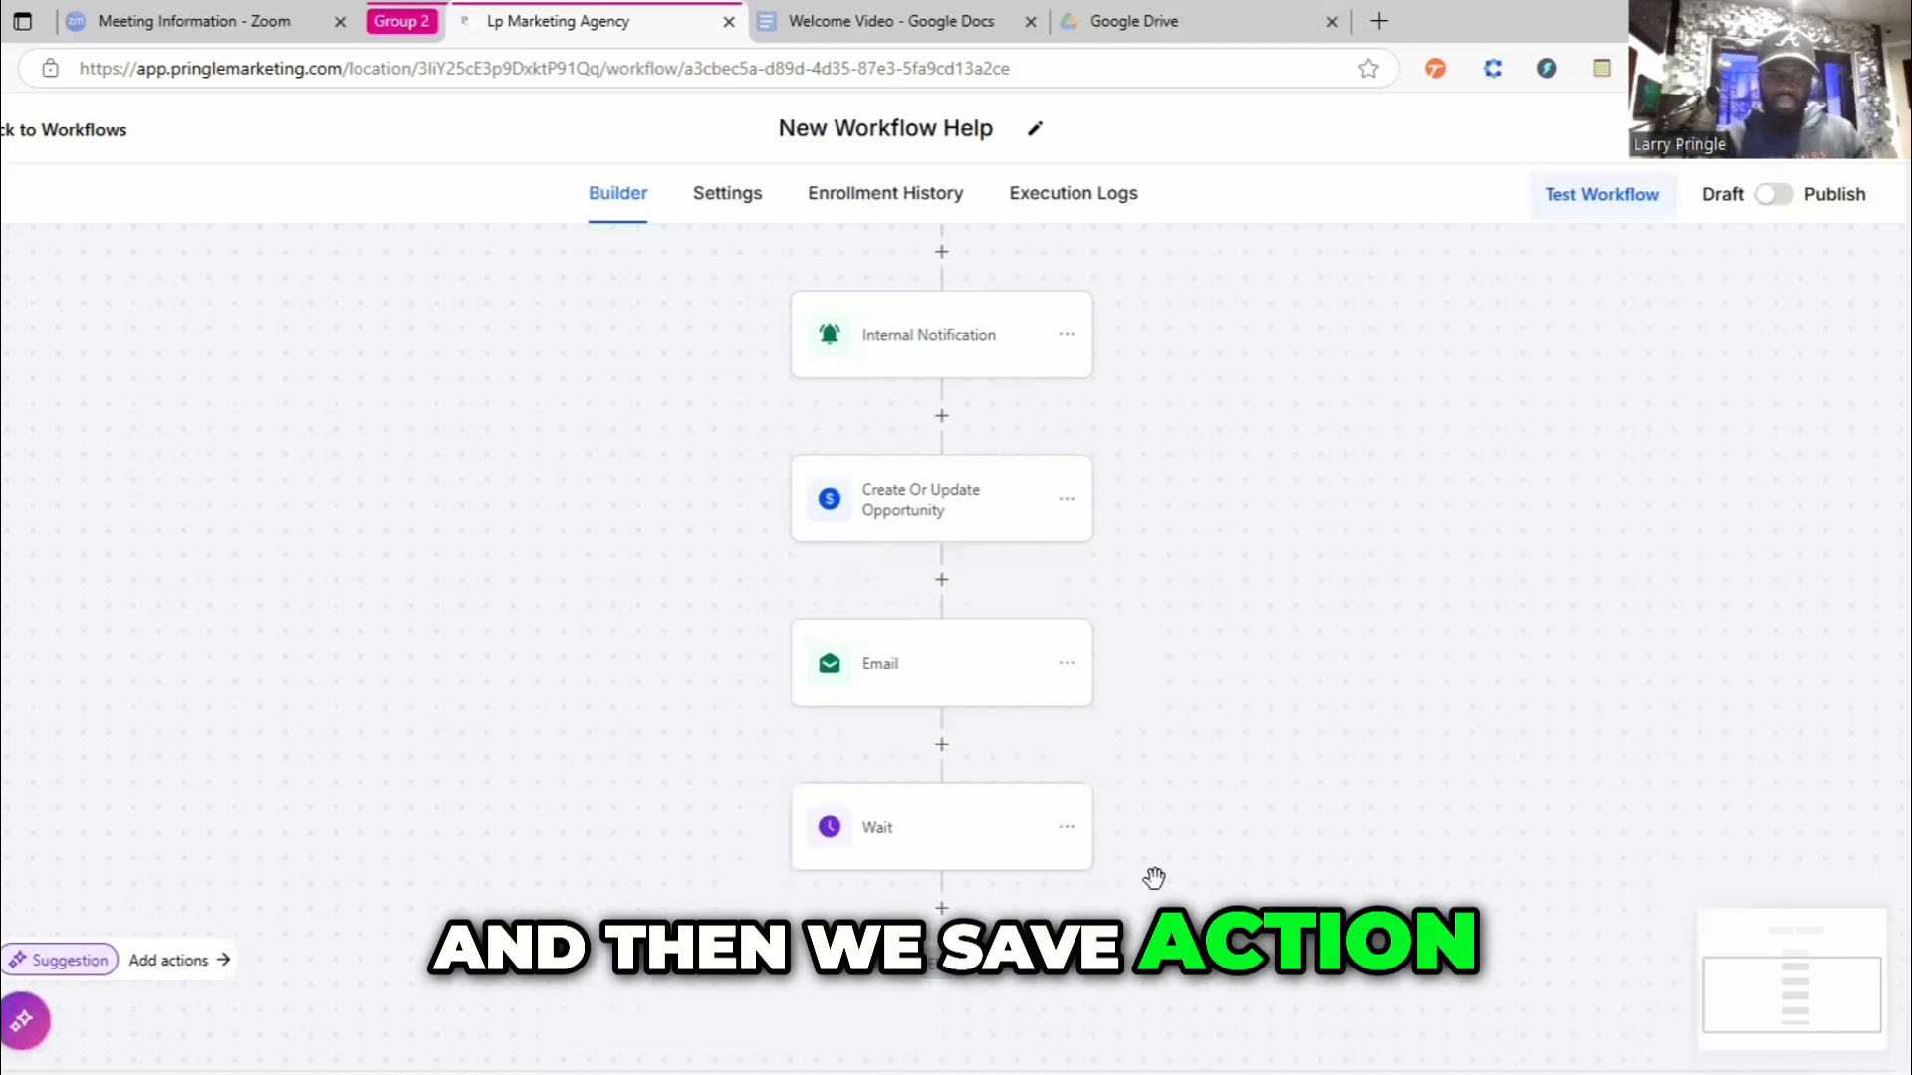
scroll(1294, 722, down, 2)
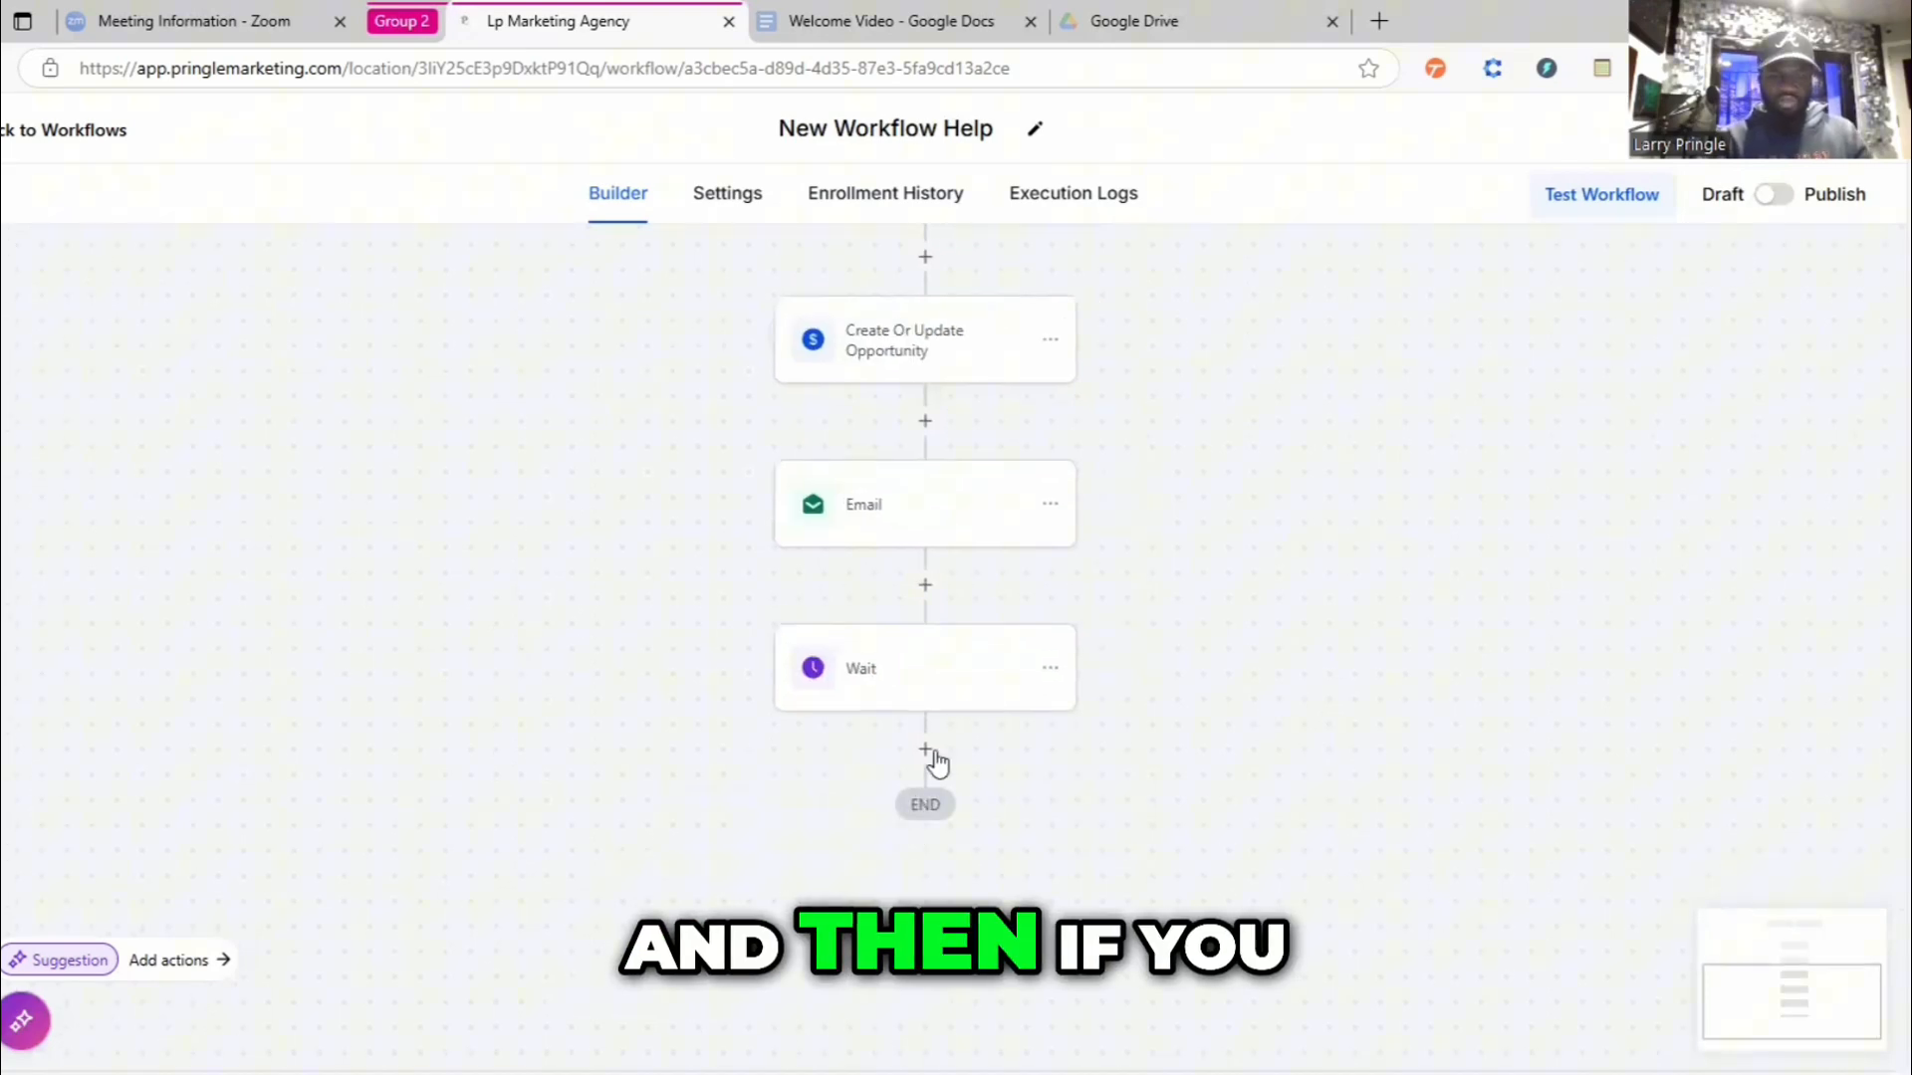
click(923, 751)
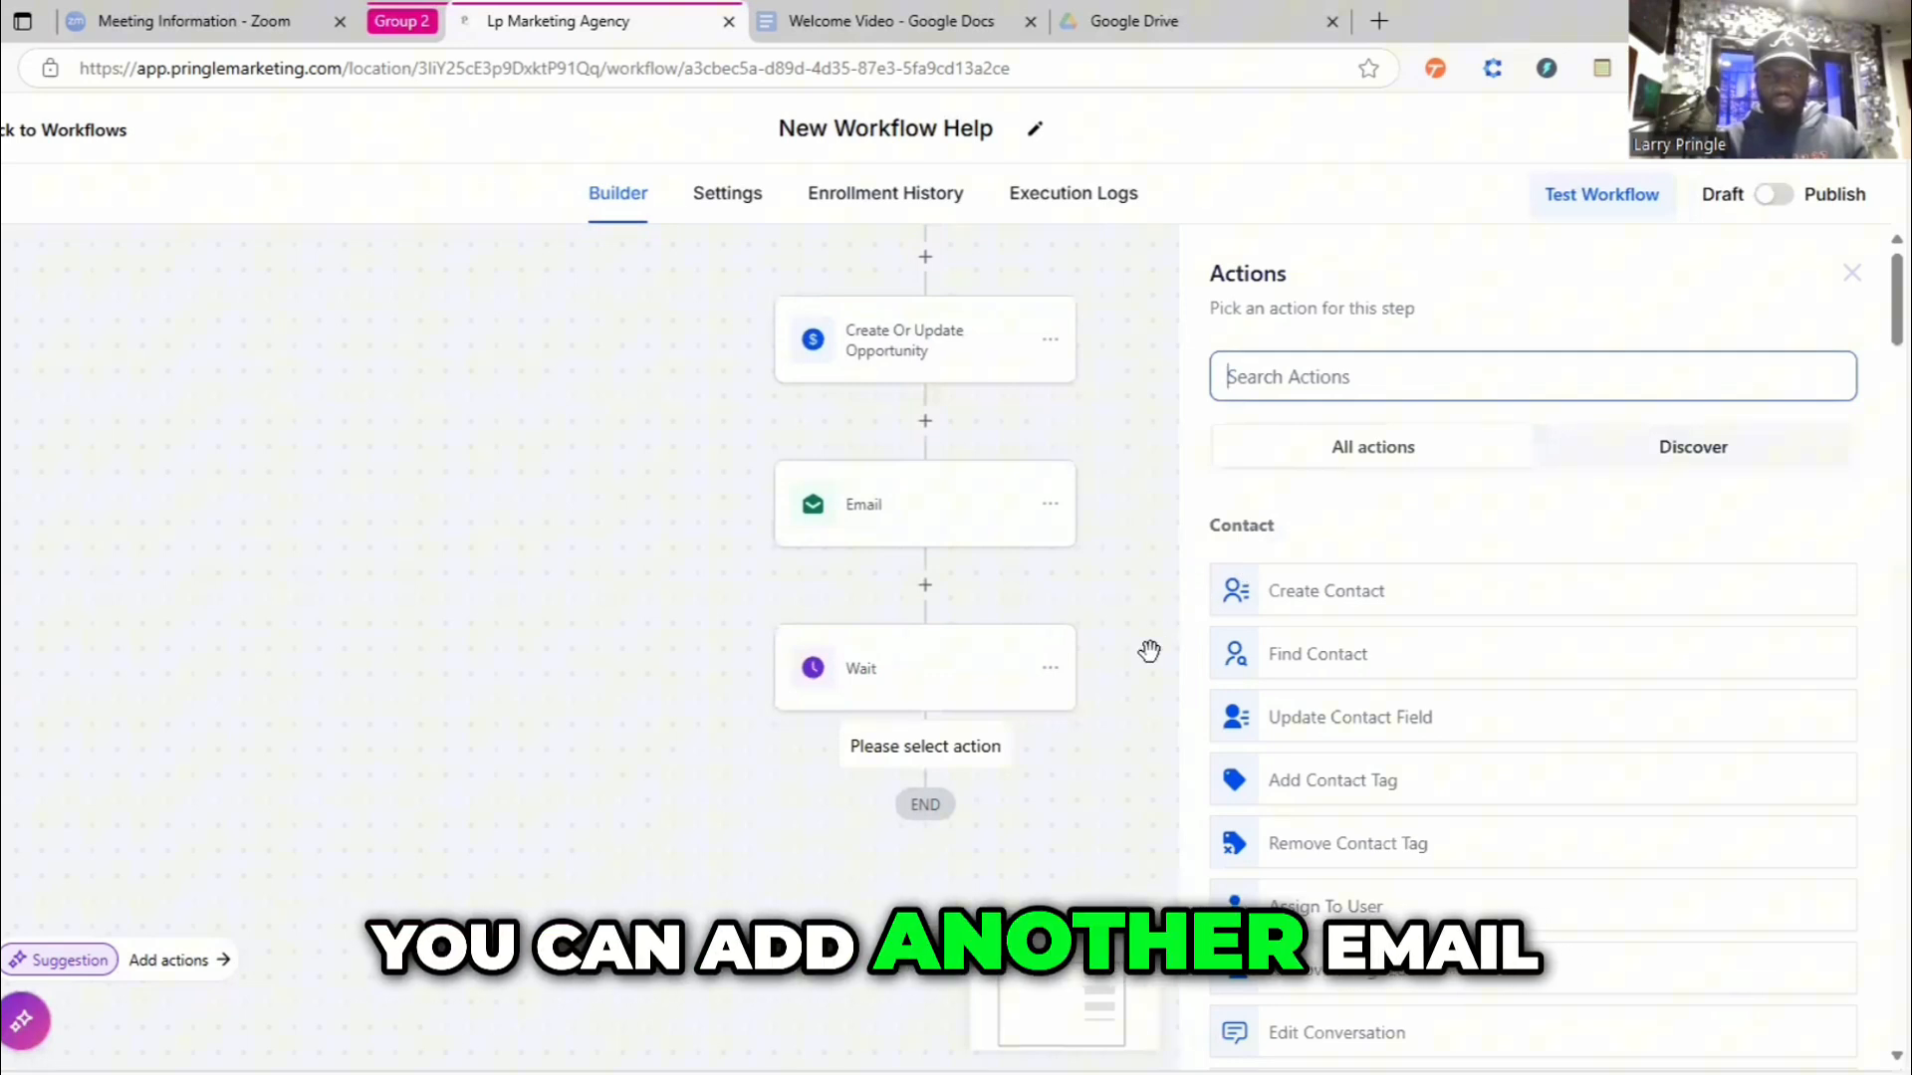
click(1025, 762)
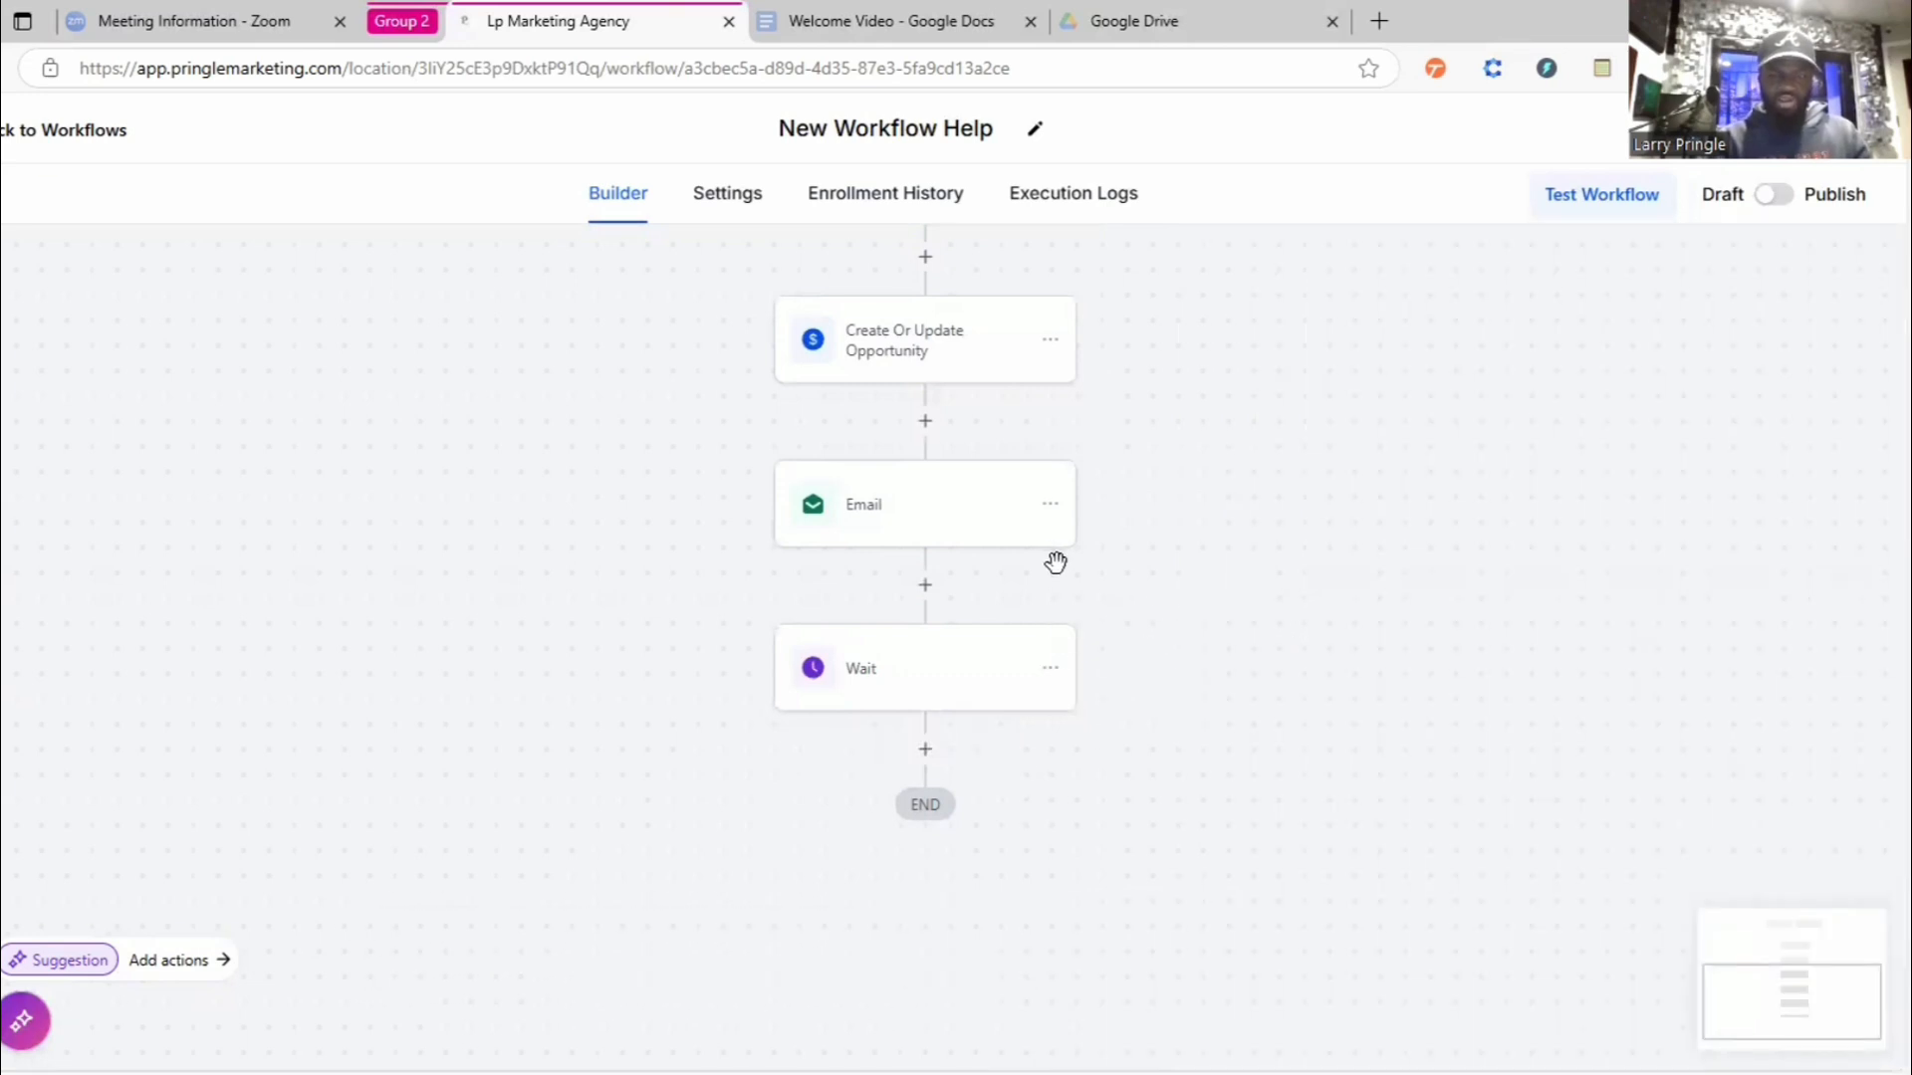
click(1057, 513)
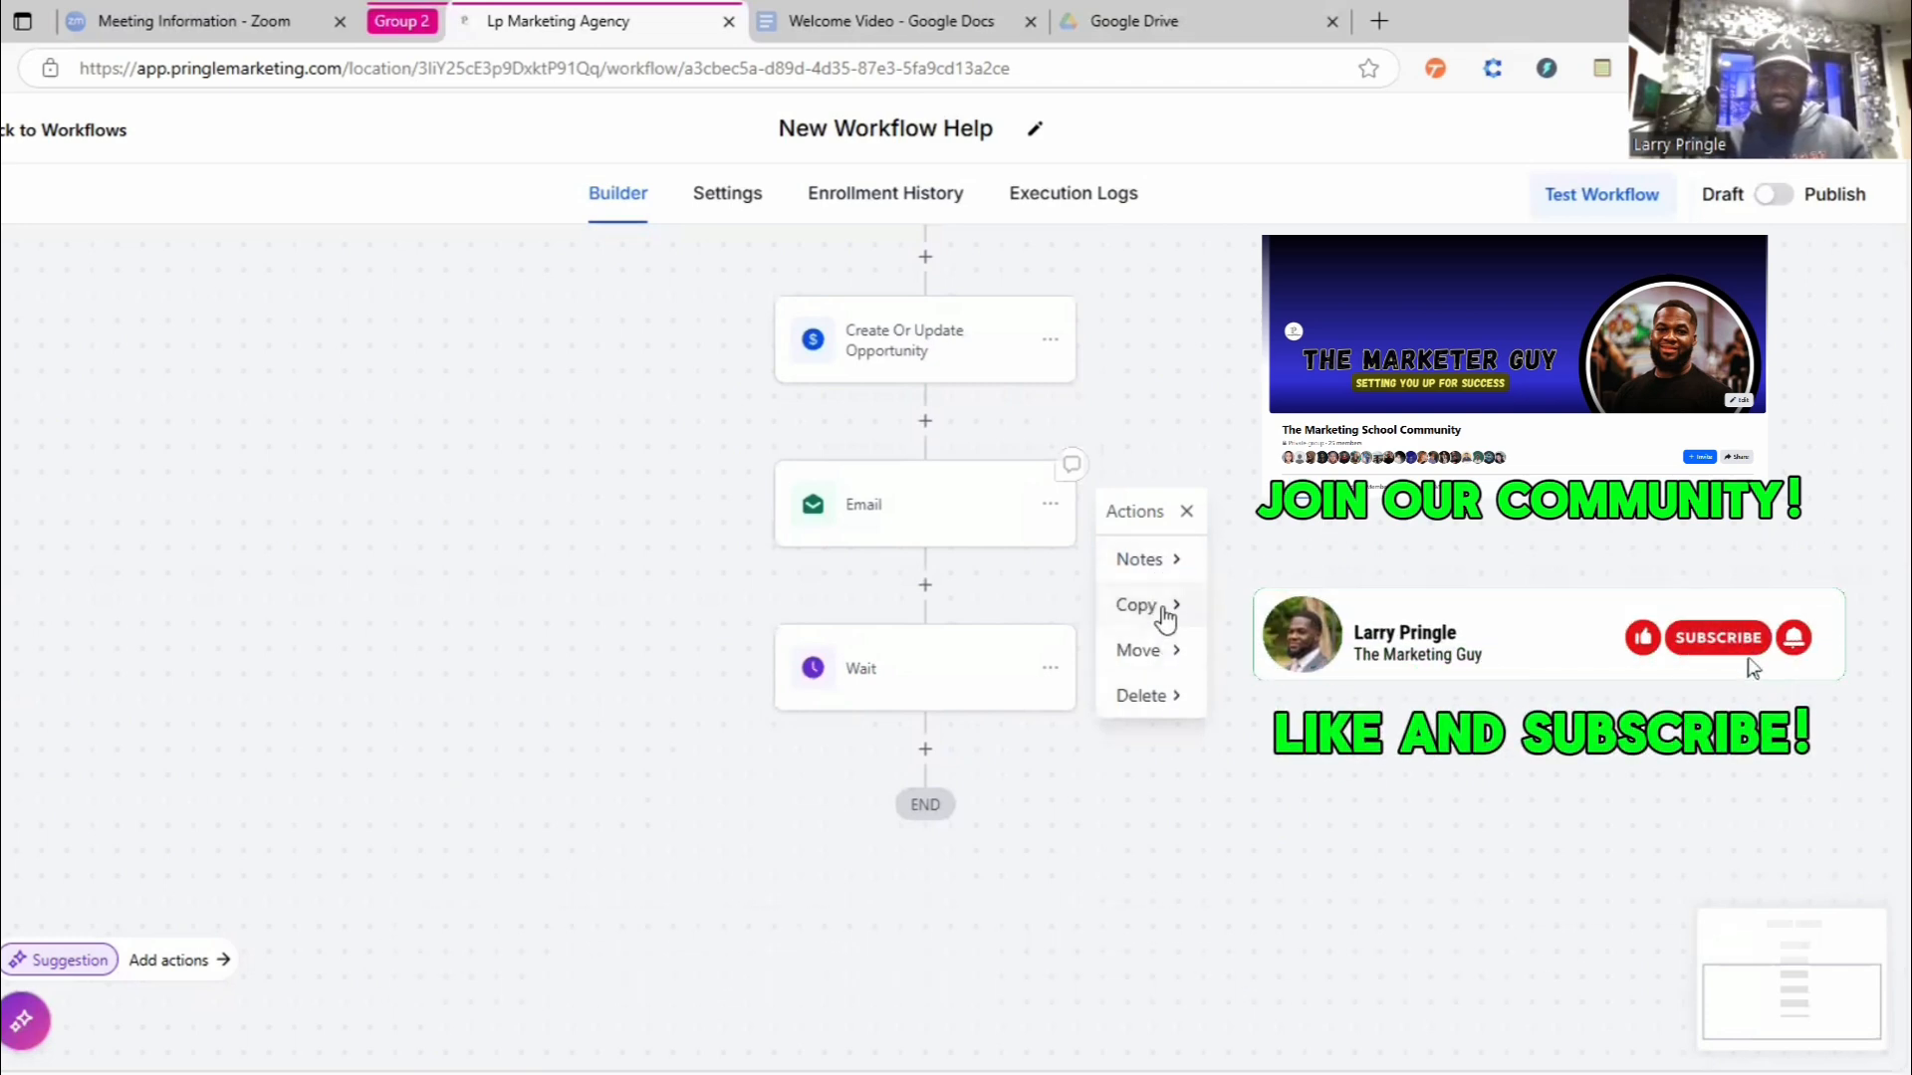
click(1185, 512)
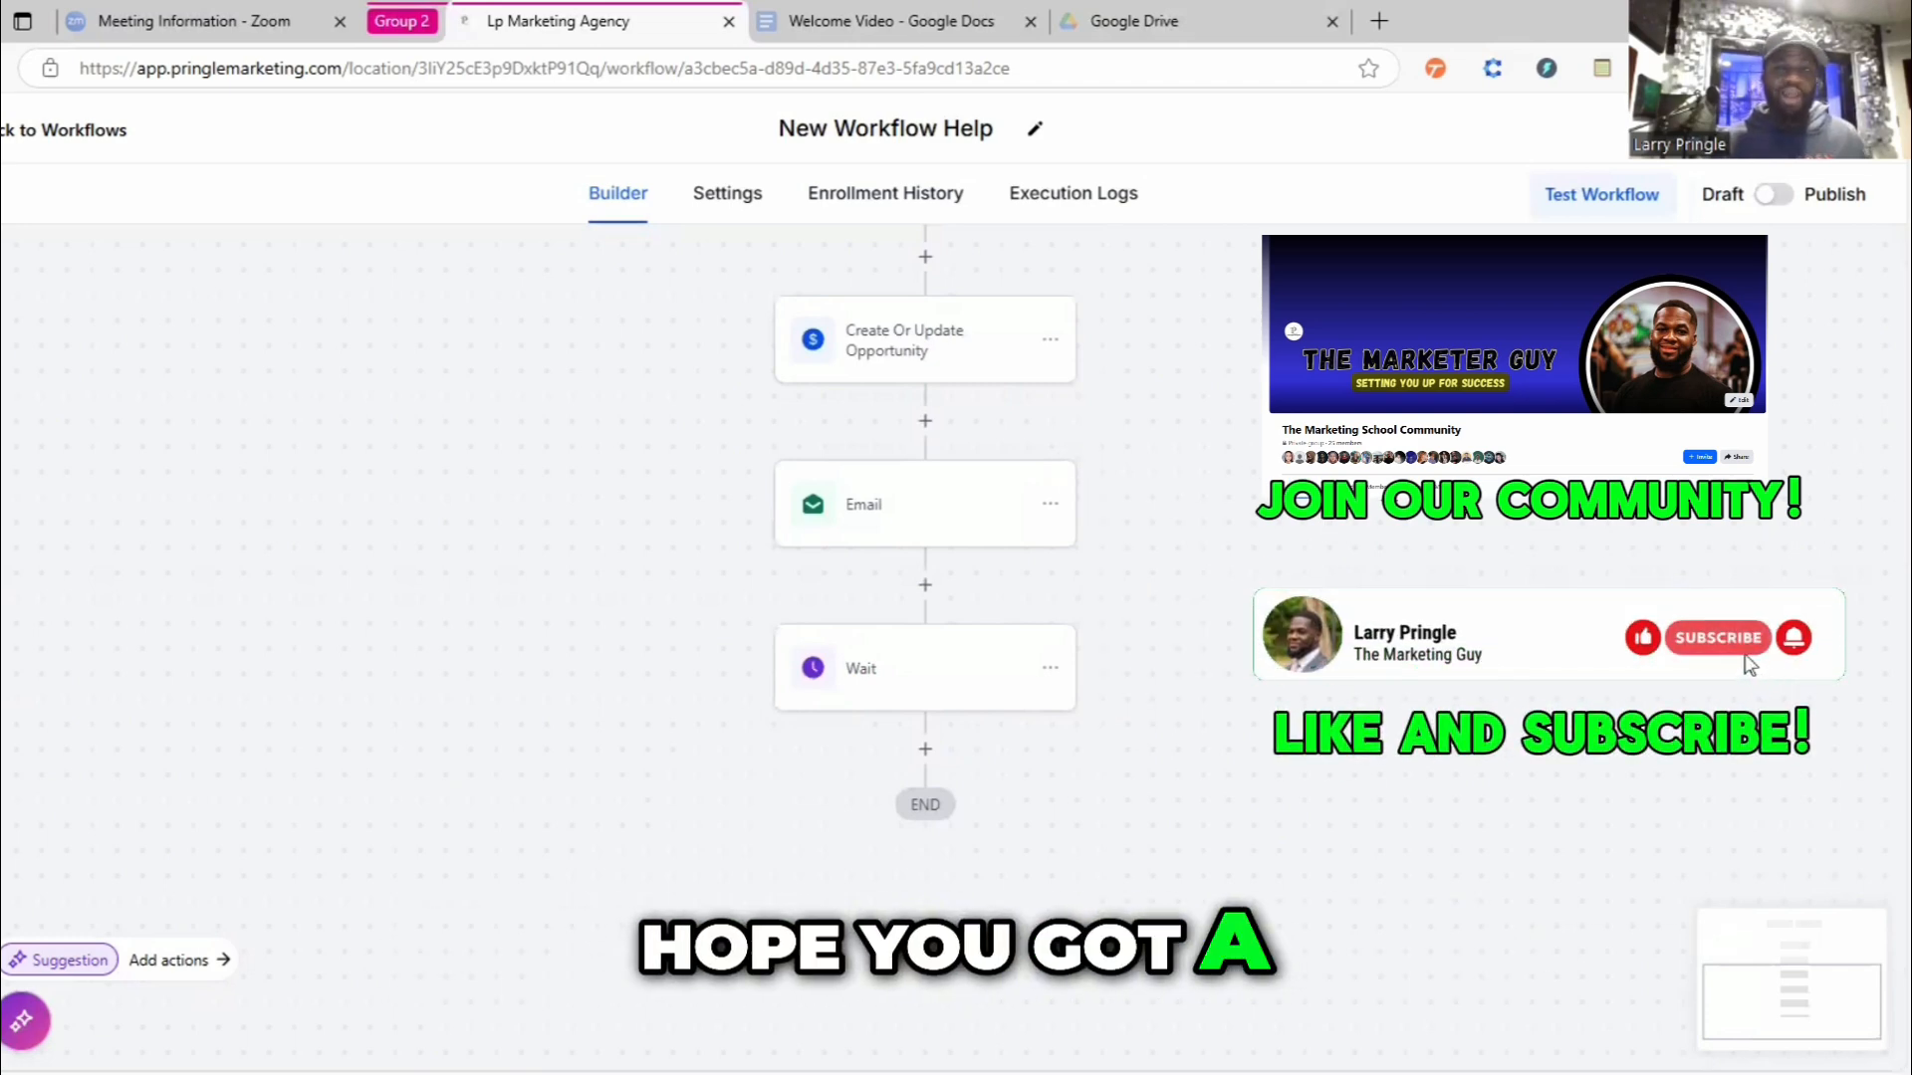